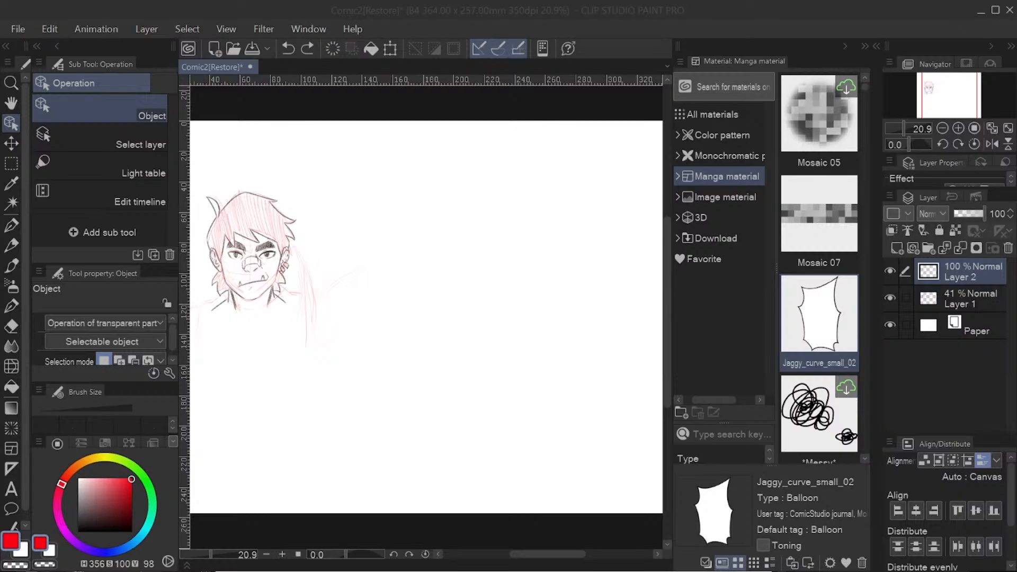
Step: Collapse the Material palette, and inspect the red sketch and line art by hiding and reshowing Layer 1 and Layer 2 separately
{"action": "left_click", "coordinate": [846, 47]}
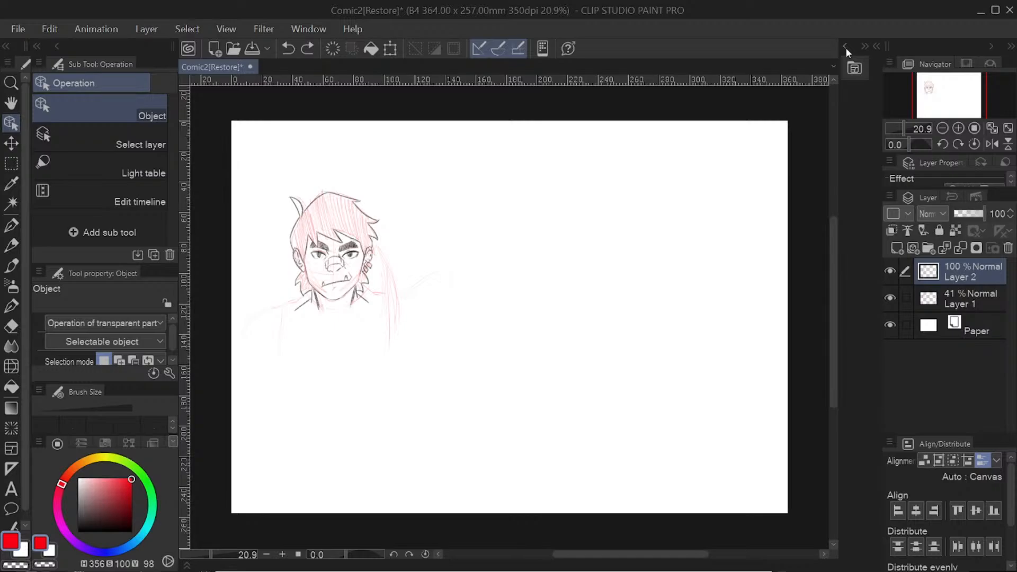
{"action": "left_click", "coordinate": [891, 299]}
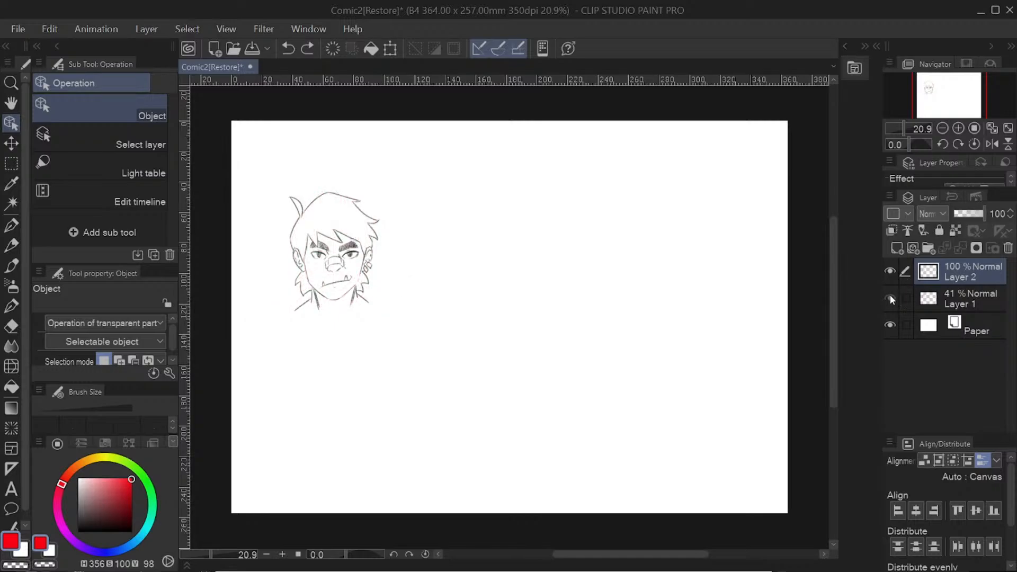
{"action": "left_click", "coordinate": [891, 298]}
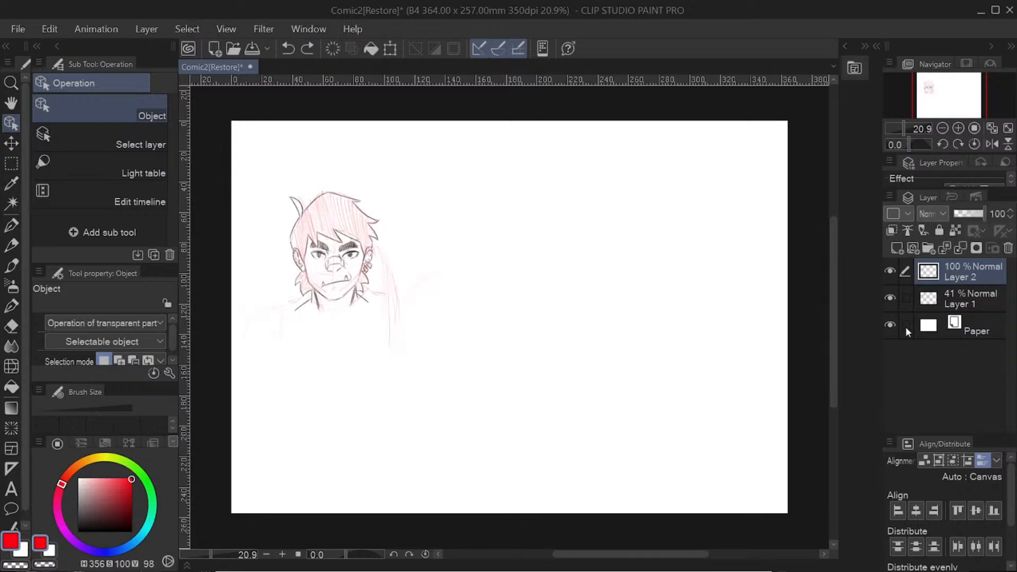
{"action": "left_click", "coordinate": [890, 272]}
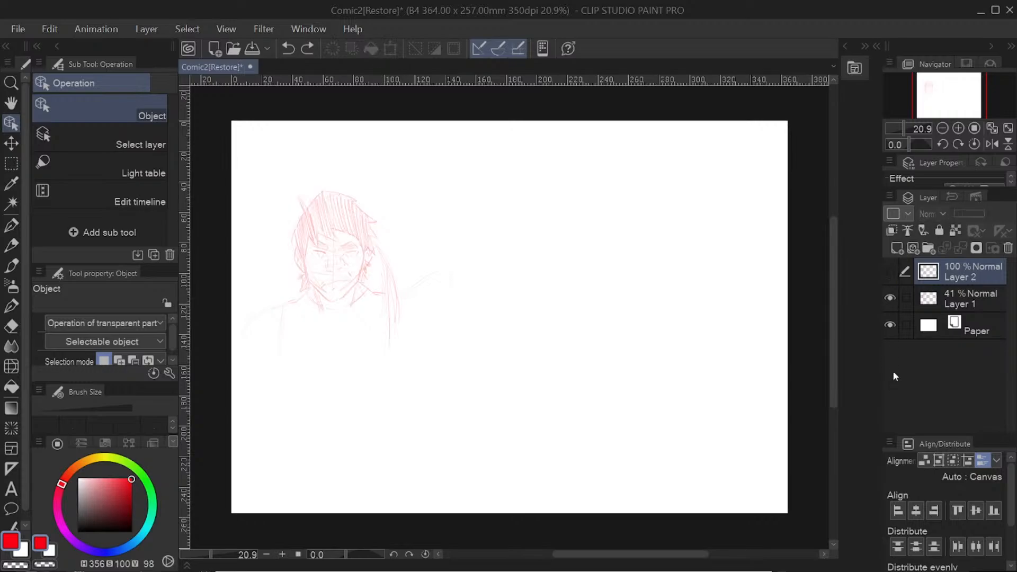
{"action": "left_click", "coordinate": [889, 271]}
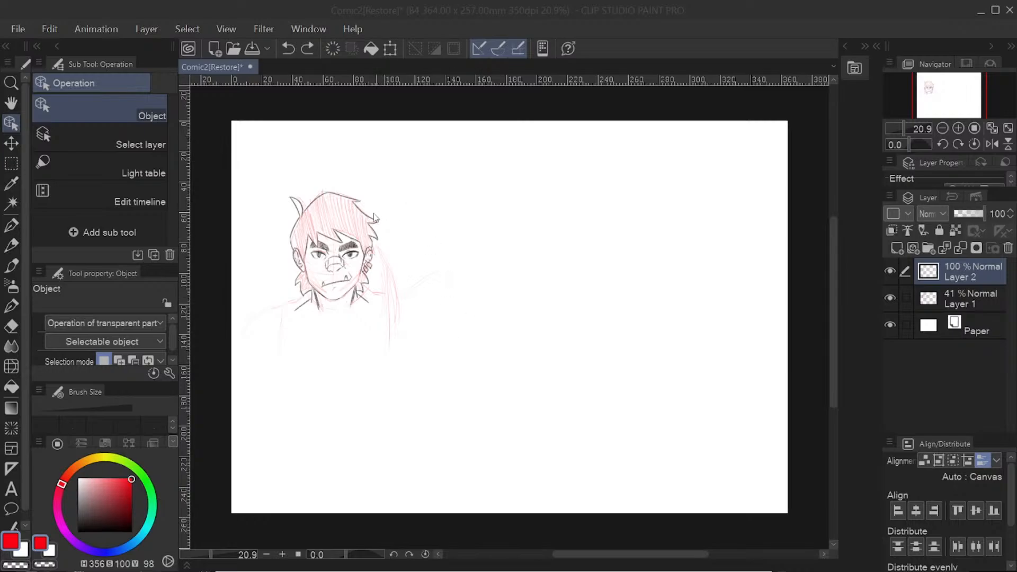
{"action": "left_click", "coordinate": [651, 10]}
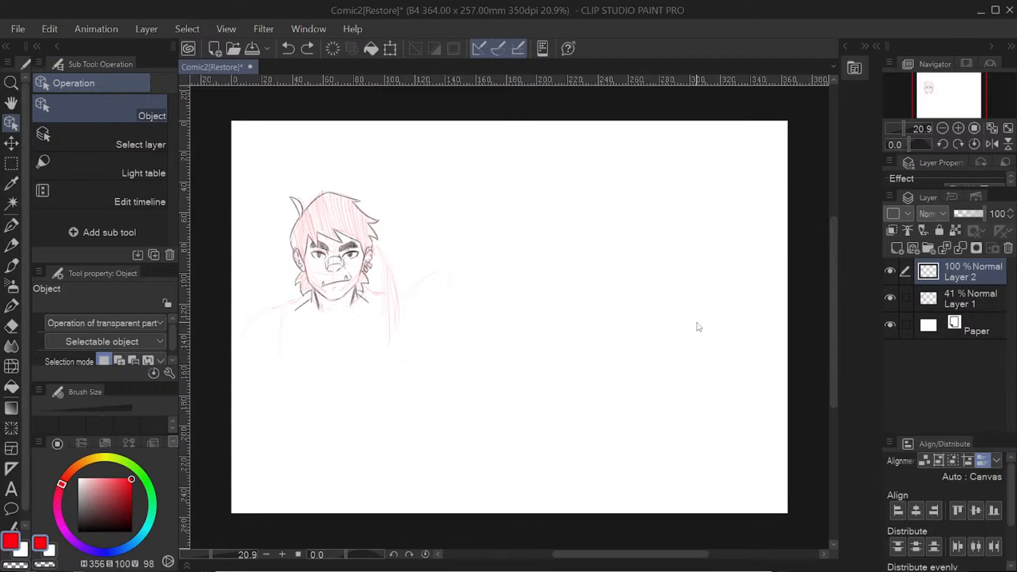
Step: Hide Layer 2 and Layer 1 together and show them again one by one, finishing with Layer 2 selected
{"action": "left_click", "coordinate": [889, 271]}
{"action": "left_click", "coordinate": [890, 300]}
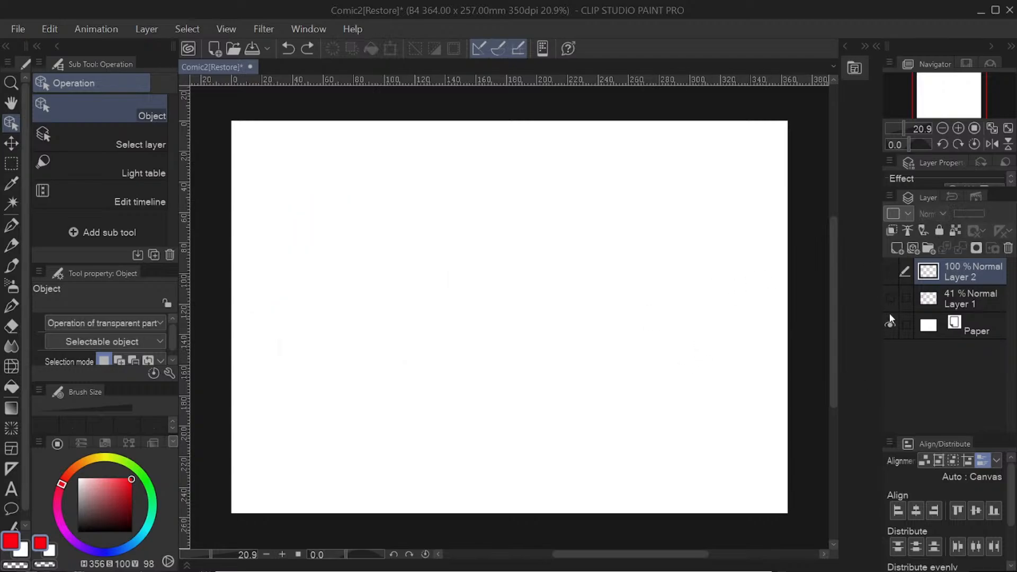
{"action": "left_click", "coordinate": [891, 300]}
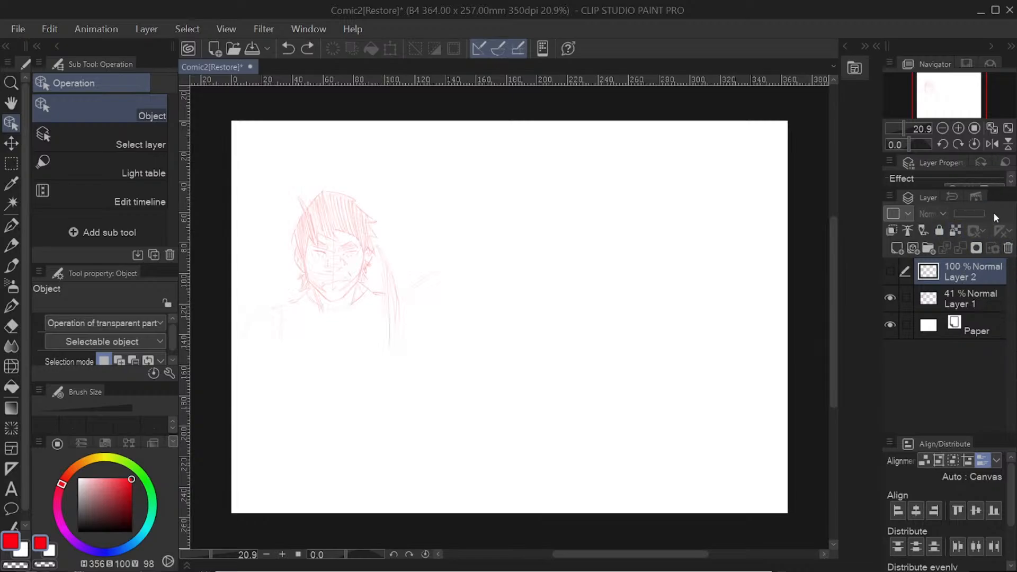
{"action": "left_click", "coordinate": [955, 295]}
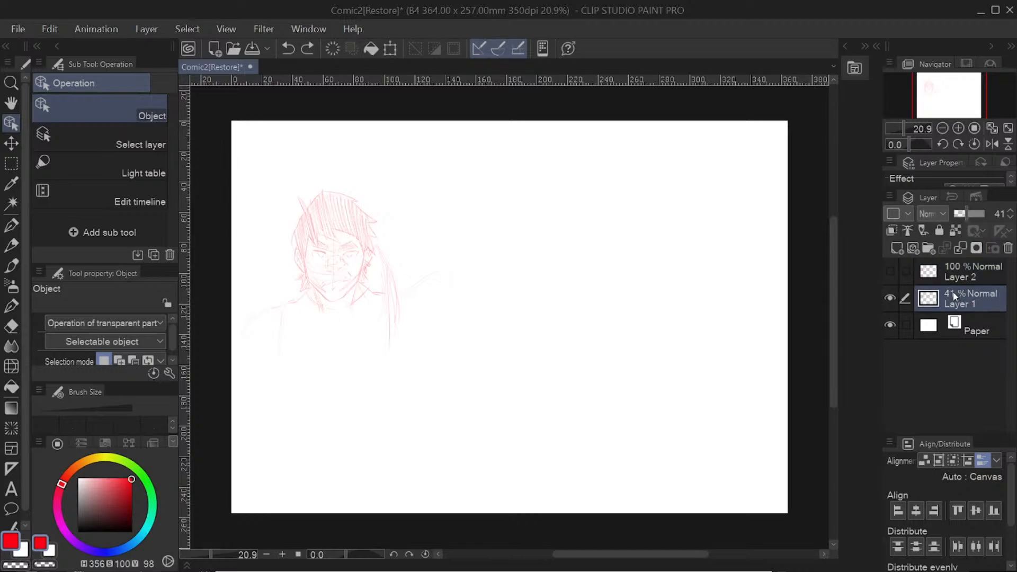
{"action": "left_click", "coordinate": [927, 279]}
{"action": "left_click", "coordinate": [891, 271]}
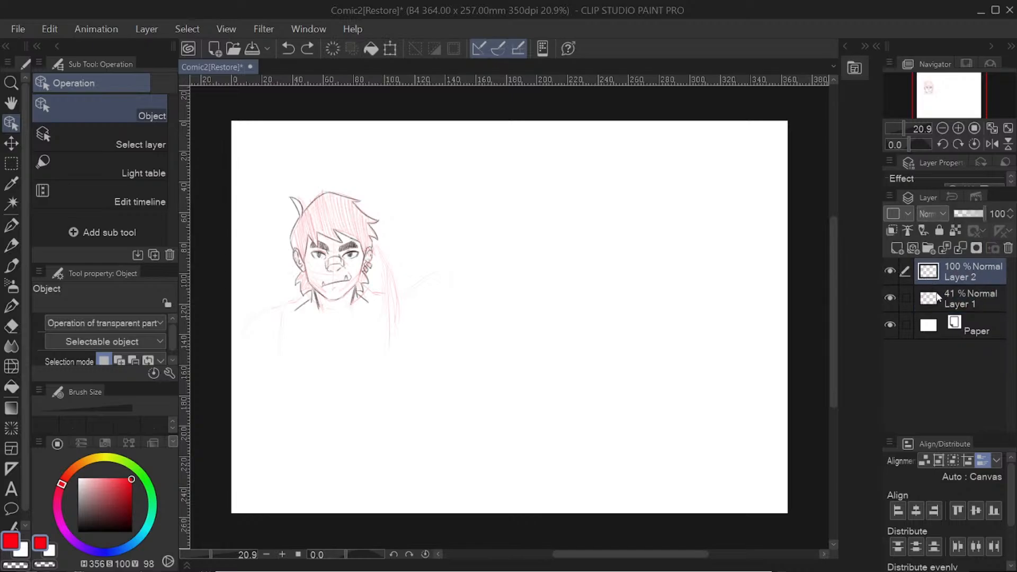
Step: Raise the opacity of Layer 1 to 100% and compare the sketch with Layer 2 hidden and shown
{"action": "mouse_move", "coordinate": [978, 212]}
{"action": "left_mouse_down"}
{"action": "mouse_move", "coordinate": [958, 212]}
{"action": "mouse_move", "coordinate": [1005, 219]}
{"action": "left_mouse_up"}
{"action": "left_click", "coordinate": [958, 294]}
{"action": "left_click", "coordinate": [890, 271]}
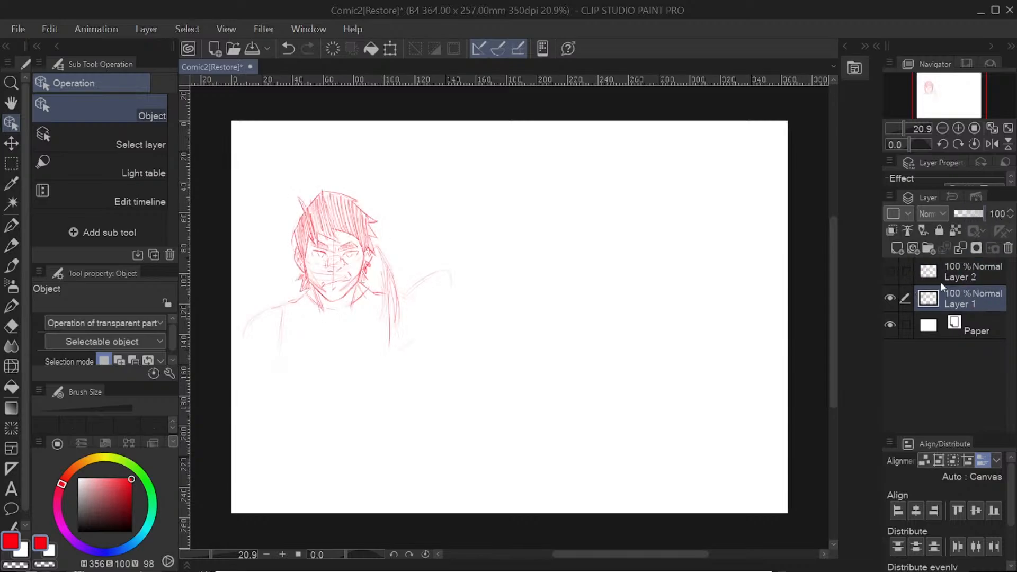
{"action": "left_click", "coordinate": [891, 272]}
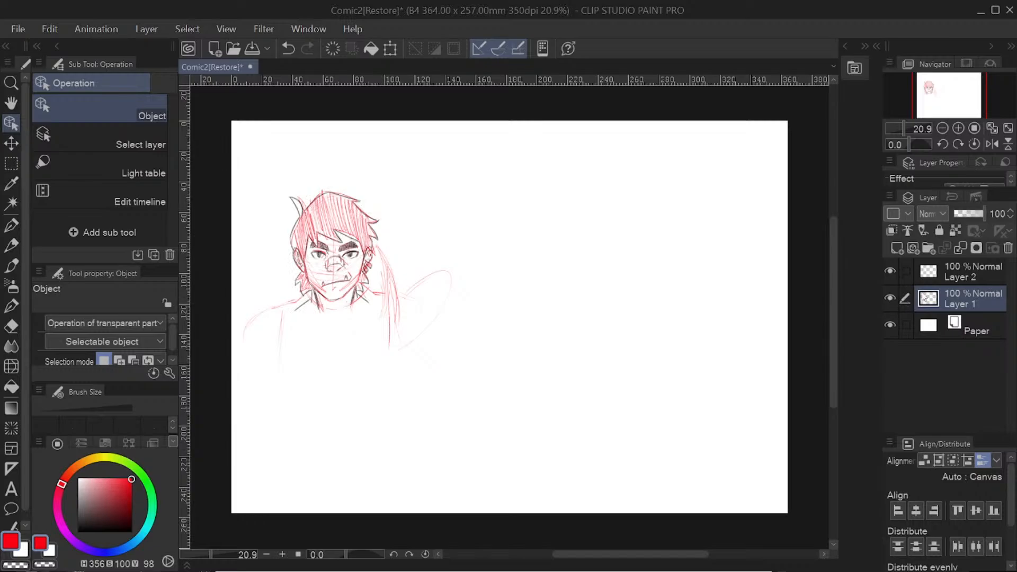
{"action": "left_click", "coordinate": [948, 274]}
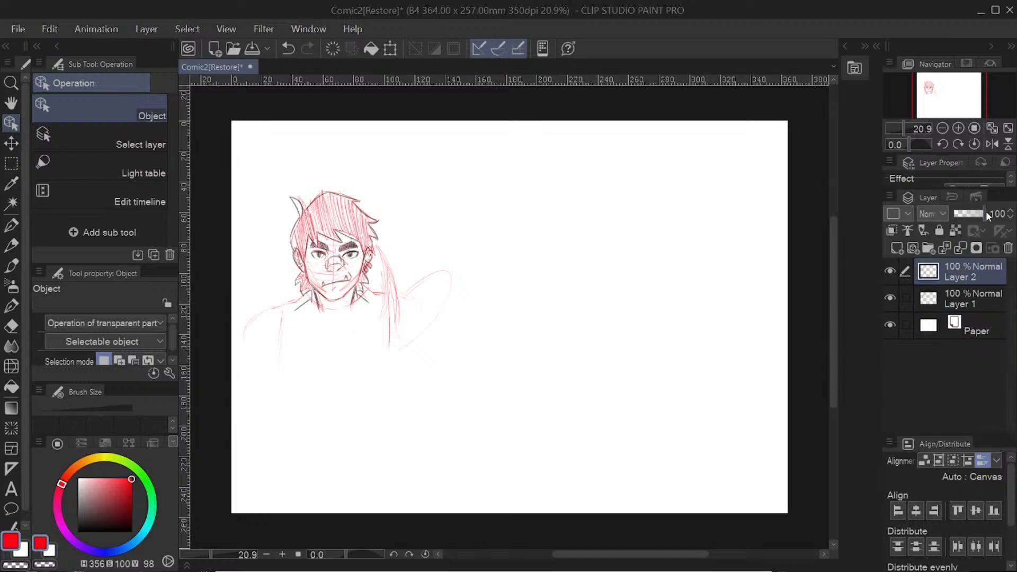
Step: Set the opacity of Layer 1 to 40% and add a new raster layer above Layer 2
{"action": "left_click", "coordinate": [927, 307]}
{"action": "mouse_move", "coordinate": [983, 213]}
{"action": "left_mouse_down"}
{"action": "mouse_move", "coordinate": [902, 218]}
{"action": "mouse_move", "coordinate": [995, 213]}
{"action": "mouse_move", "coordinate": [911, 214]}
{"action": "mouse_move", "coordinate": [983, 217]}
{"action": "mouse_move", "coordinate": [967, 216]}
{"action": "left_mouse_up"}
{"action": "left_click", "coordinate": [963, 260]}
{"action": "left_click", "coordinate": [897, 250]}
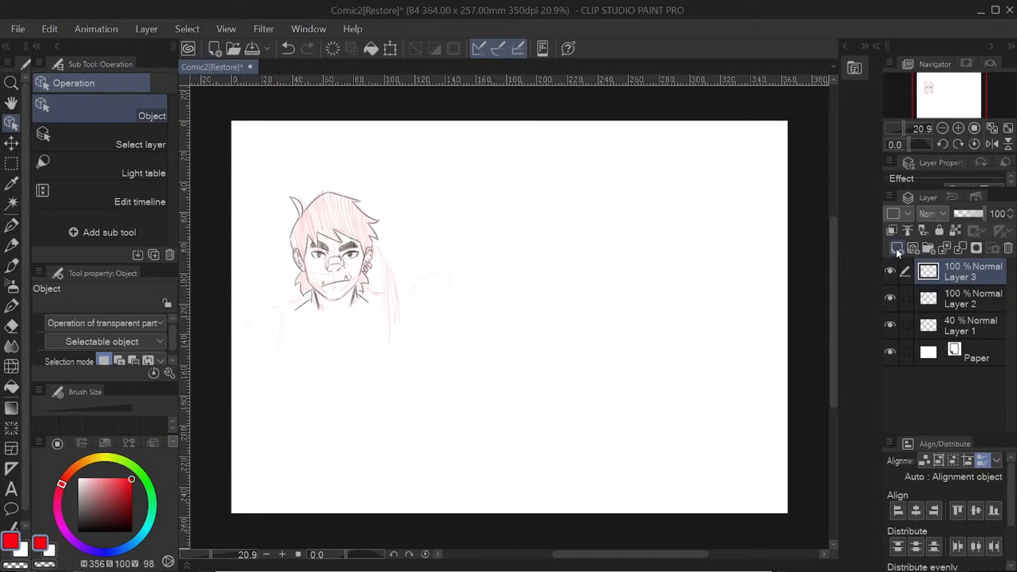
Step: Try the Multiply blending mode on Layer 3 and return it to Normal
{"action": "left_click", "coordinate": [944, 212]}
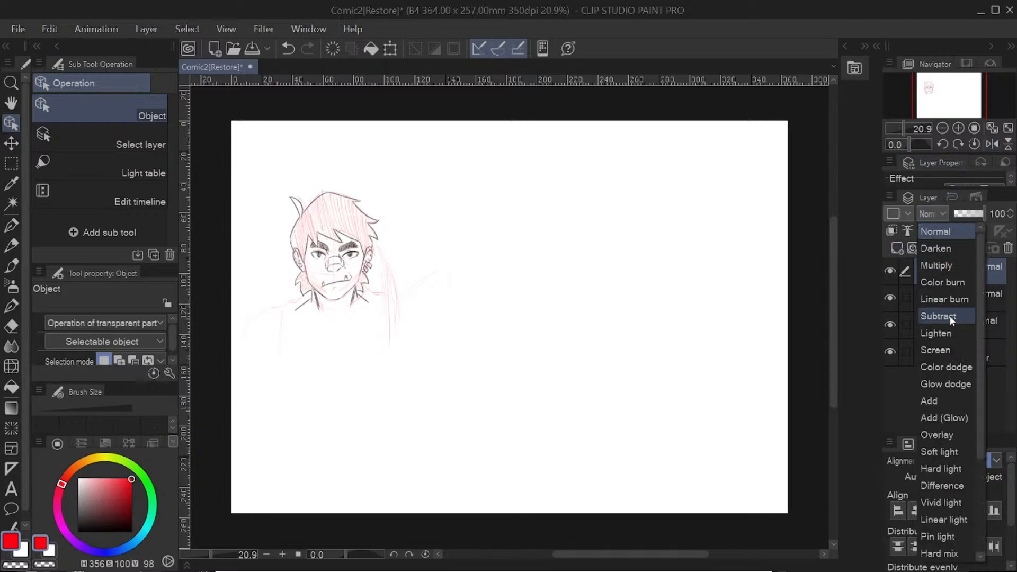
{"action": "left_click", "coordinate": [948, 265]}
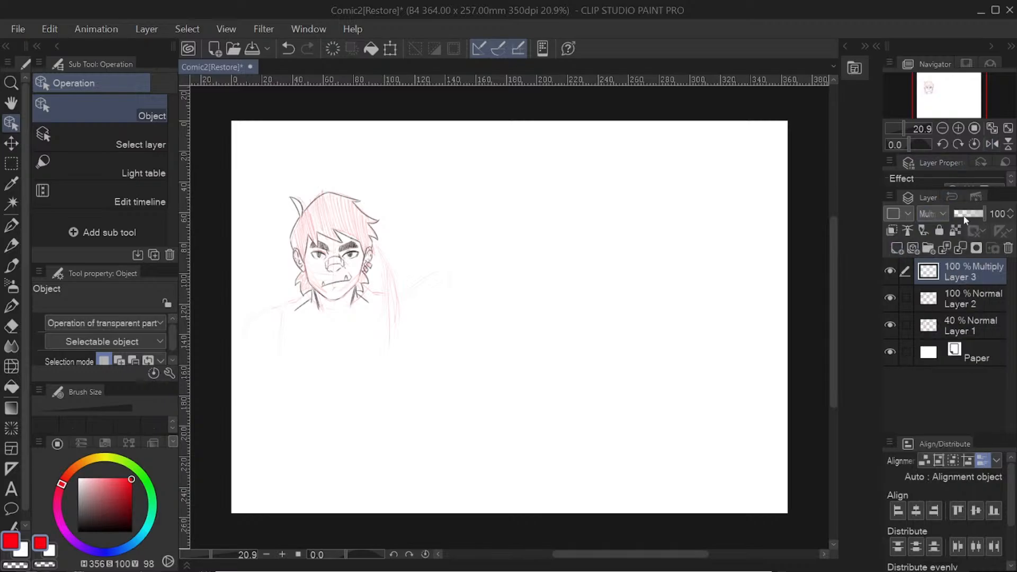
{"action": "left_click", "coordinate": [937, 212]}
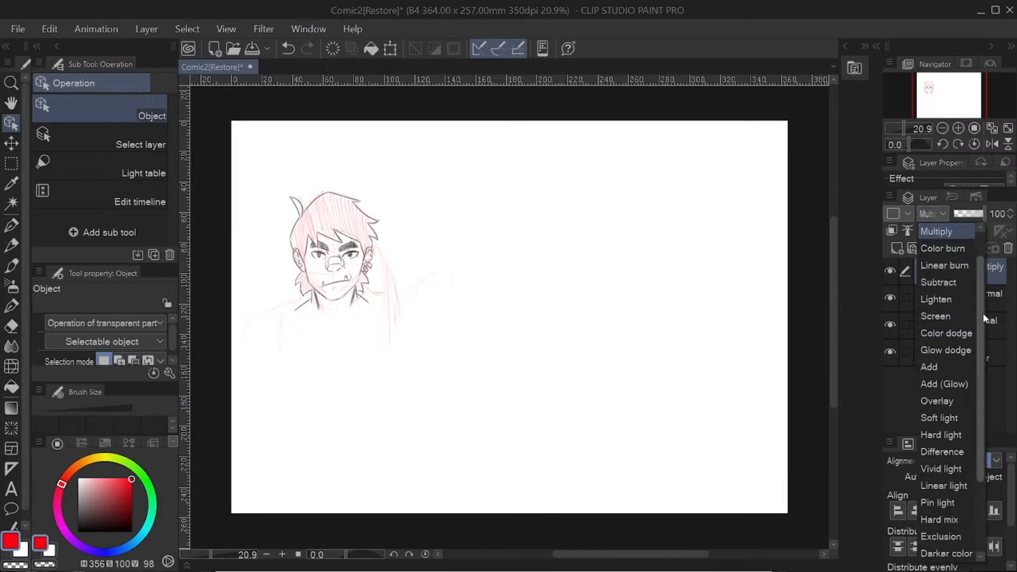
{"action": "scroll", "coordinate": [980, 312], "scroll_direction": "up", "scroll_amount": 2}
{"action": "left_click", "coordinate": [953, 227]}
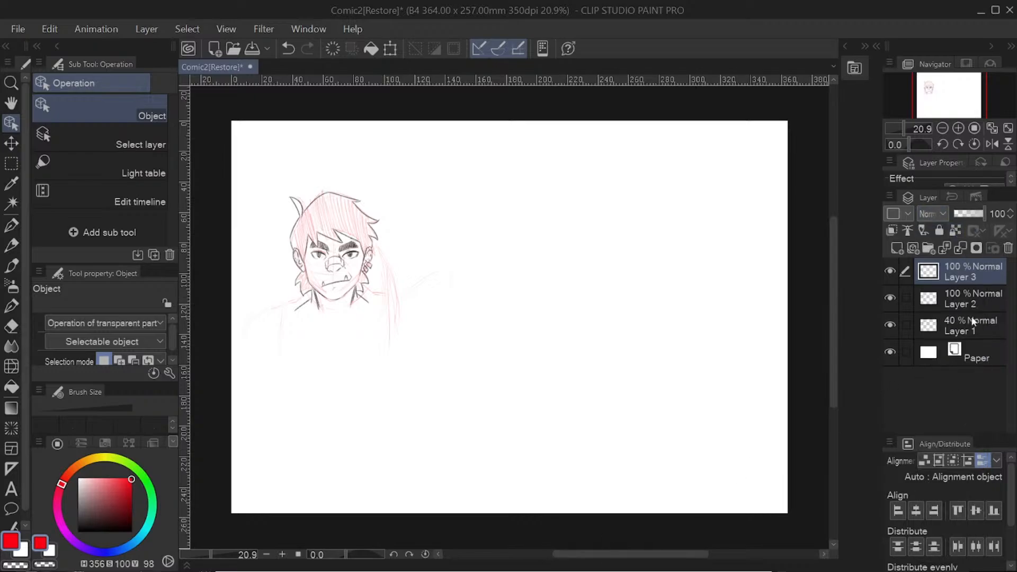
Step: Move Layer 3 below Layer 2 and choose a pale teal drawing color with H 177, S 29, V 88
{"action": "left_click_drag", "start_coordinate": [979, 273], "coordinate": [982, 294]}
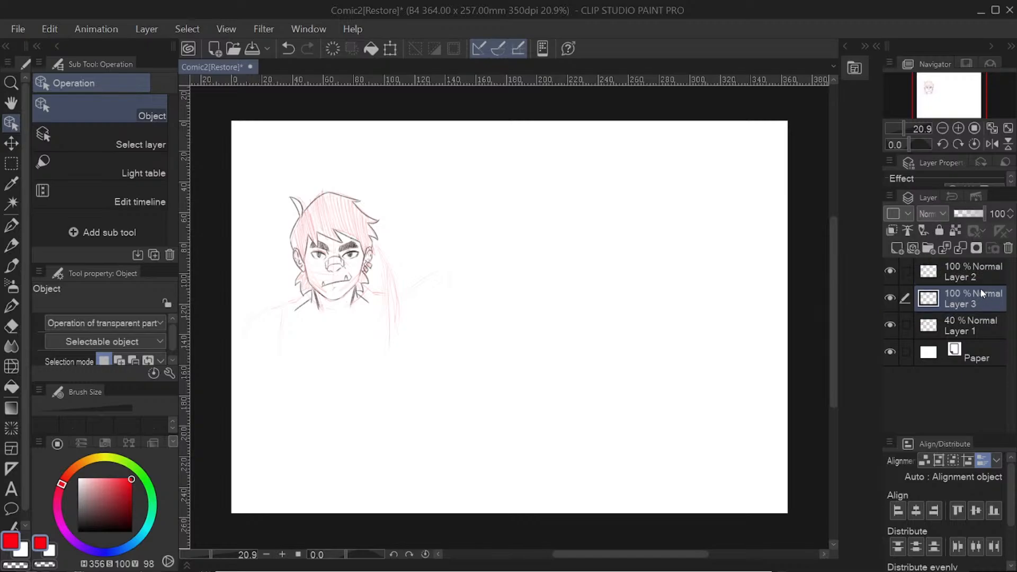
{"action": "left_click", "coordinate": [143, 535]}
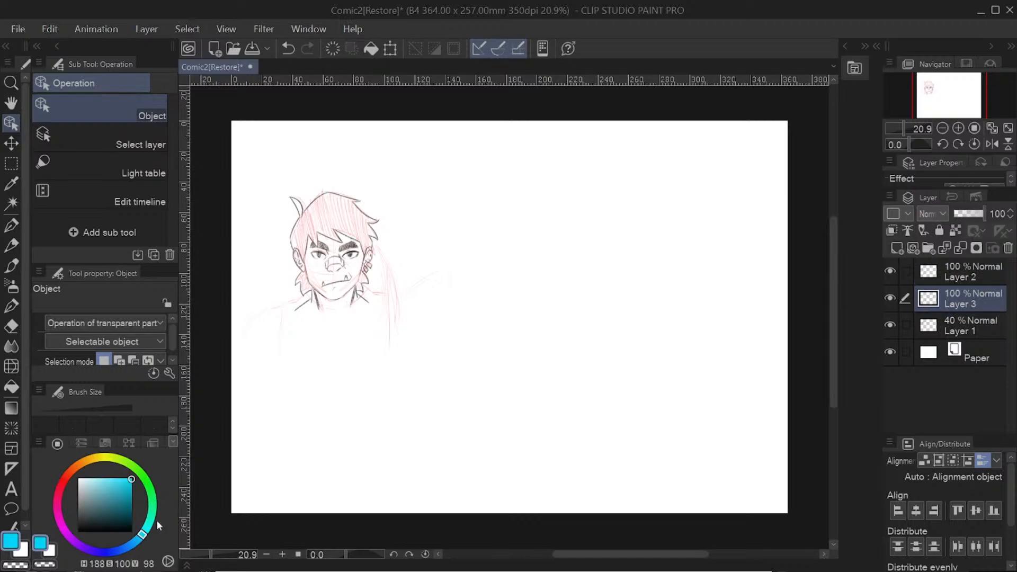
{"action": "left_click", "coordinate": [122, 490]}
{"action": "left_click", "coordinate": [120, 489]}
{"action": "left_click", "coordinate": [94, 484]}
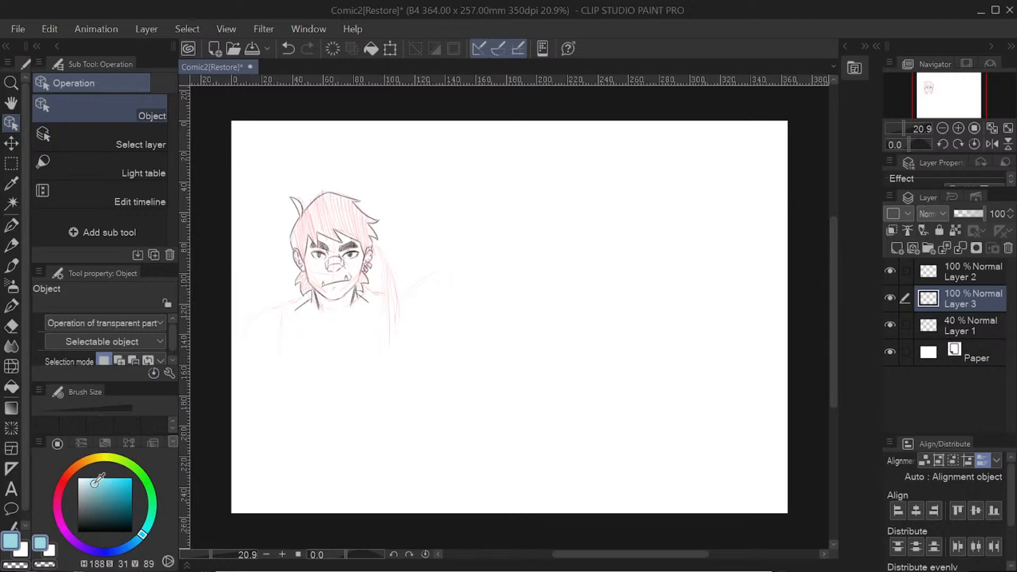
{"action": "left_click", "coordinate": [151, 526]}
{"action": "left_click", "coordinate": [149, 526]}
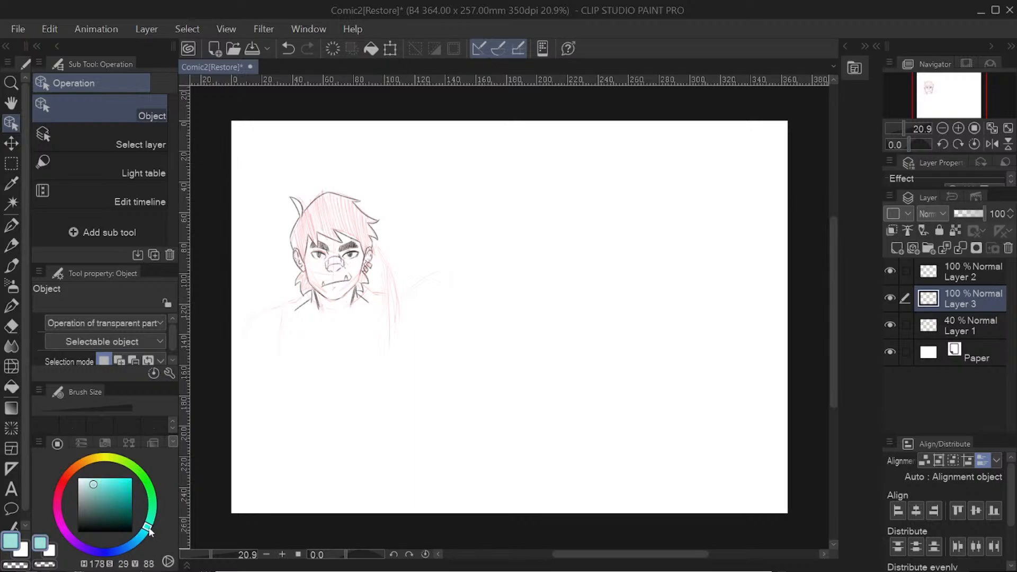
Step: Paint the character's face, neck and upper shoulders in pale teal on Layer 3 using the Brush pen
{"action": "left_click", "coordinate": [12, 265]}
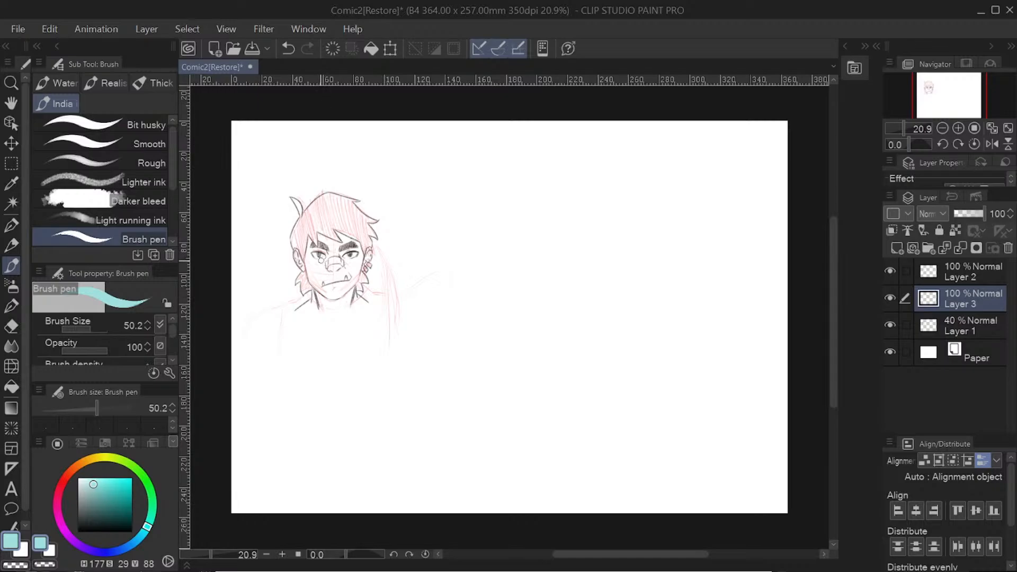
{"action": "mouse_move", "coordinate": [307, 263]}
{"action": "left_mouse_down"}
{"action": "mouse_move", "coordinate": [316, 286]}
{"action": "mouse_move", "coordinate": [328, 238]}
{"action": "mouse_move", "coordinate": [345, 268]}
{"action": "mouse_move", "coordinate": [358, 243]}
{"action": "mouse_move", "coordinate": [345, 239]}
{"action": "mouse_move", "coordinate": [345, 271]}
{"action": "mouse_move", "coordinate": [321, 281]}
{"action": "mouse_move", "coordinate": [353, 289]}
{"action": "mouse_move", "coordinate": [344, 284]}
{"action": "mouse_move", "coordinate": [360, 306]}
{"action": "mouse_move", "coordinate": [318, 316]}
{"action": "mouse_move", "coordinate": [313, 293]}
{"action": "mouse_move", "coordinate": [297, 316]}
{"action": "mouse_move", "coordinate": [347, 305]}
{"action": "left_mouse_up"}
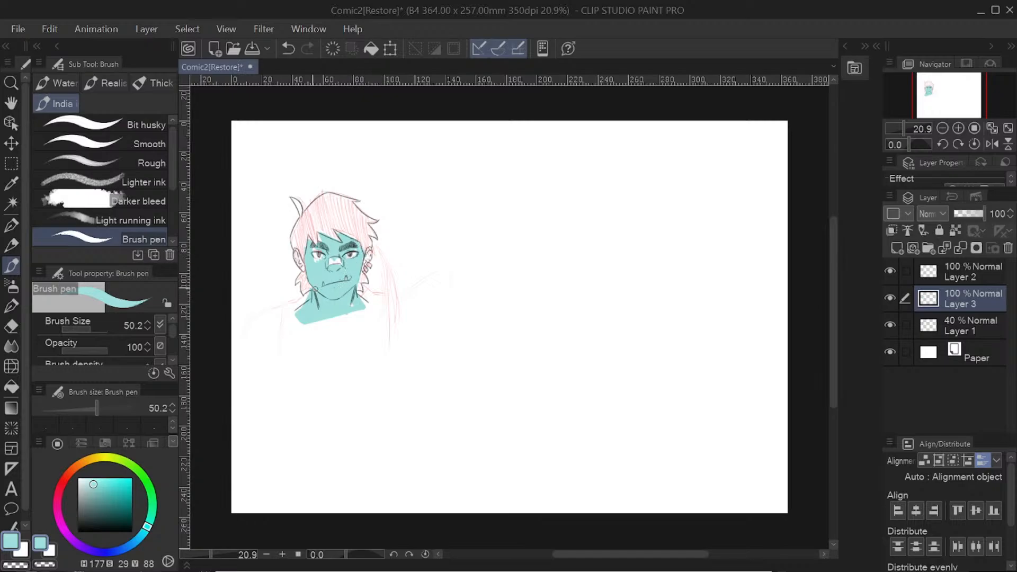
{"action": "left_click_drag", "start_coordinate": [354, 307], "coordinate": [376, 308]}
{"action": "left_click_drag", "start_coordinate": [318, 235], "coordinate": [320, 245]}
Step: Paint the character's hair on Layer 3 in a medium blue with H 193, S 51, V 70
{"action": "mouse_move", "coordinate": [133, 506]}
{"action": "left_mouse_down"}
{"action": "mouse_move", "coordinate": [106, 505]}
{"action": "mouse_move", "coordinate": [147, 532]}
{"action": "mouse_move", "coordinate": [140, 540]}
{"action": "left_mouse_up"}
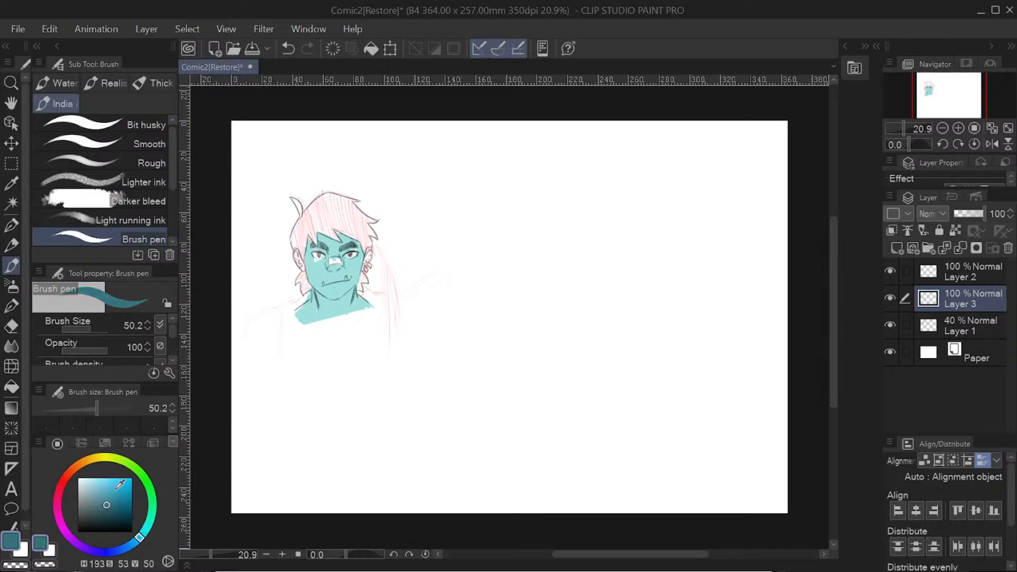
{"action": "left_click", "coordinate": [107, 497]}
{"action": "left_click", "coordinate": [106, 494]}
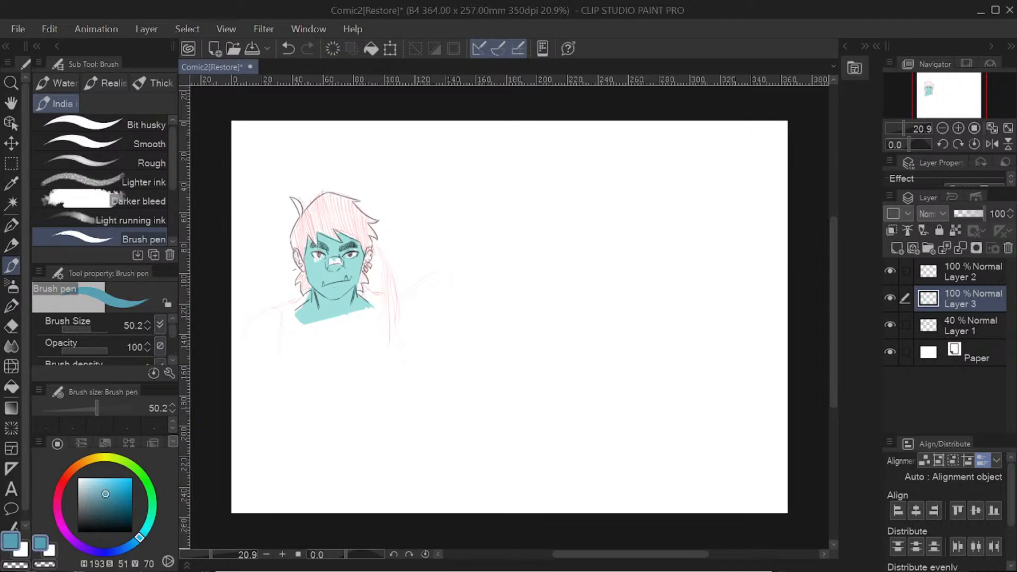
{"action": "left_click_drag", "start_coordinate": [303, 272], "coordinate": [301, 296]}
{"action": "left_click_drag", "start_coordinate": [295, 244], "coordinate": [300, 267]}
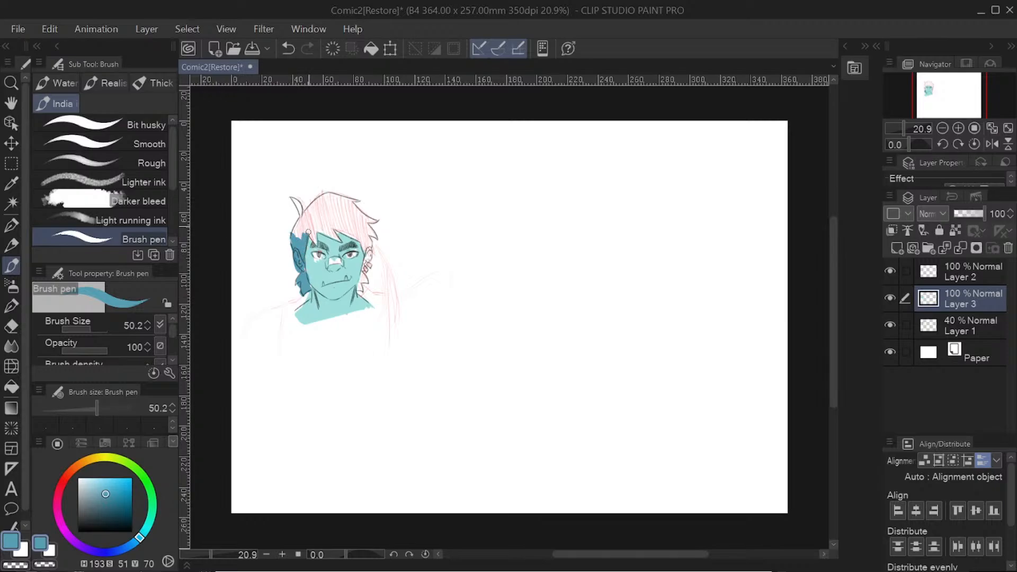
{"action": "mouse_move", "coordinate": [311, 213]}
{"action": "left_mouse_down"}
{"action": "mouse_move", "coordinate": [300, 240]}
{"action": "mouse_move", "coordinate": [290, 234]}
{"action": "mouse_move", "coordinate": [294, 212]}
{"action": "mouse_move", "coordinate": [310, 243]}
{"action": "mouse_move", "coordinate": [341, 241]}
{"action": "mouse_move", "coordinate": [312, 233]}
{"action": "left_mouse_up"}
{"action": "mouse_move", "coordinate": [350, 204]}
{"action": "left_mouse_down"}
{"action": "mouse_move", "coordinate": [325, 238]}
{"action": "mouse_move", "coordinate": [360, 254]}
{"action": "mouse_move", "coordinate": [358, 293]}
{"action": "left_mouse_up"}
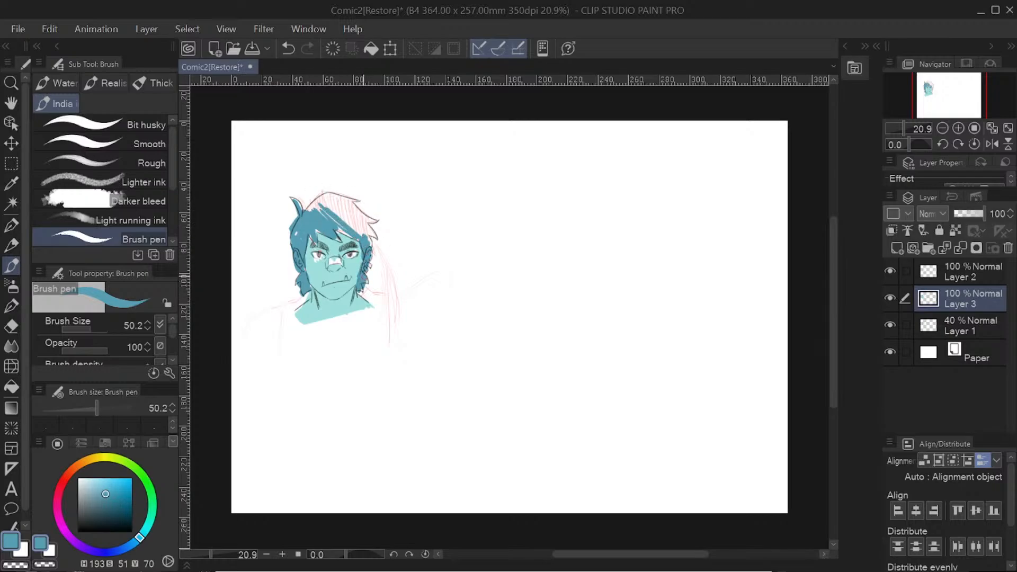
{"action": "mouse_move", "coordinate": [366, 221]}
{"action": "left_mouse_down"}
{"action": "mouse_move", "coordinate": [363, 243]}
{"action": "mouse_move", "coordinate": [375, 239]}
{"action": "left_mouse_up"}
{"action": "left_click_drag", "start_coordinate": [351, 205], "coordinate": [375, 221]}
{"action": "left_click_drag", "start_coordinate": [307, 210], "coordinate": [321, 198]}
{"action": "mouse_move", "coordinate": [321, 195]}
{"action": "left_mouse_down"}
{"action": "mouse_move", "coordinate": [349, 203]}
{"action": "mouse_move", "coordinate": [338, 240]}
{"action": "mouse_move", "coordinate": [354, 237]}
{"action": "mouse_move", "coordinate": [338, 218]}
{"action": "left_mouse_up"}
{"action": "left_click_drag", "start_coordinate": [347, 204], "coordinate": [323, 208]}
{"action": "left_click_drag", "start_coordinate": [332, 197], "coordinate": [311, 211]}
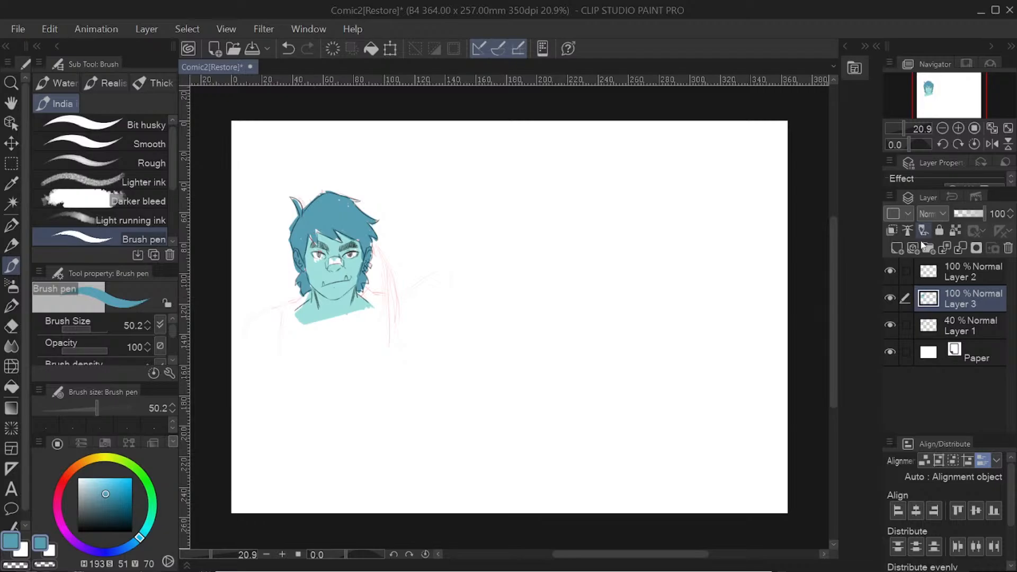
Step: Select Layer 2 and hide and reshow it to check the line art over the flat colors
{"action": "left_click", "coordinate": [944, 277]}
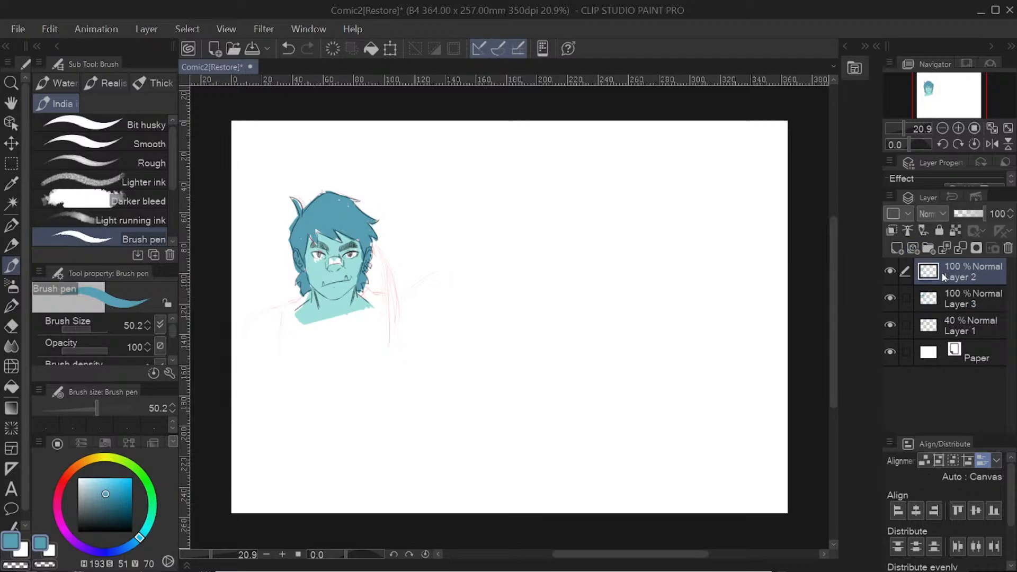
{"action": "left_click", "coordinate": [892, 274]}
{"action": "left_click", "coordinate": [891, 273]}
{"action": "left_click", "coordinate": [890, 325]}
Step: Add a new layer between Layer 2 and Layer 3 and set its blending mode to Multiply
{"action": "left_click", "coordinate": [897, 249]}
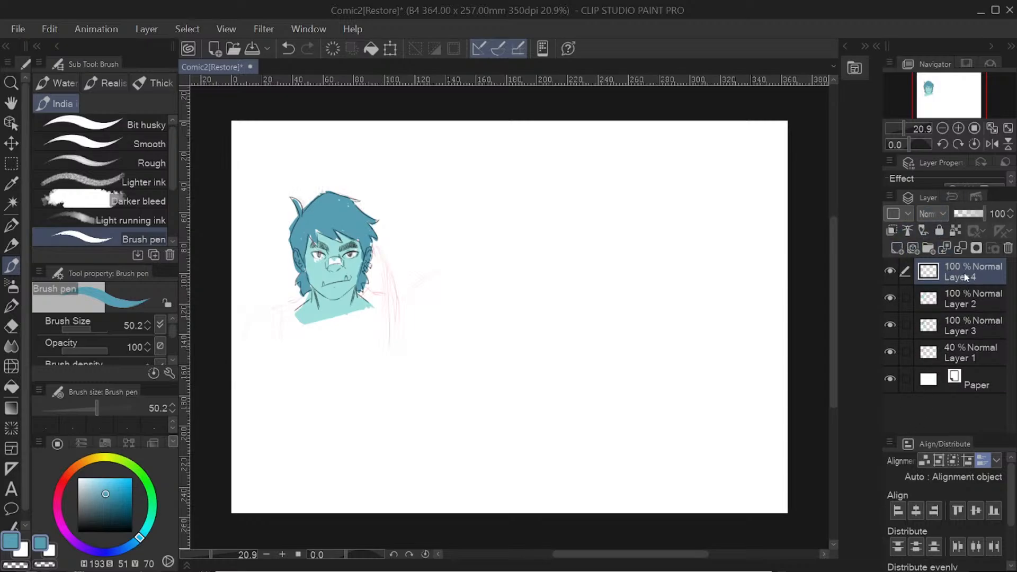
{"action": "left_click_drag", "start_coordinate": [962, 278], "coordinate": [958, 307]}
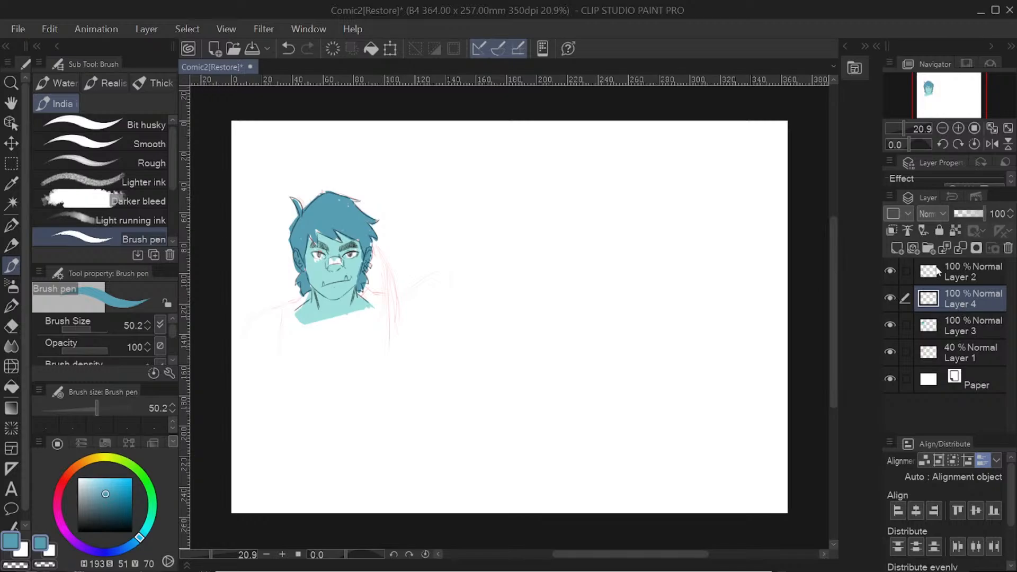
{"action": "left_click", "coordinate": [889, 270]}
{"action": "left_click", "coordinate": [889, 270]}
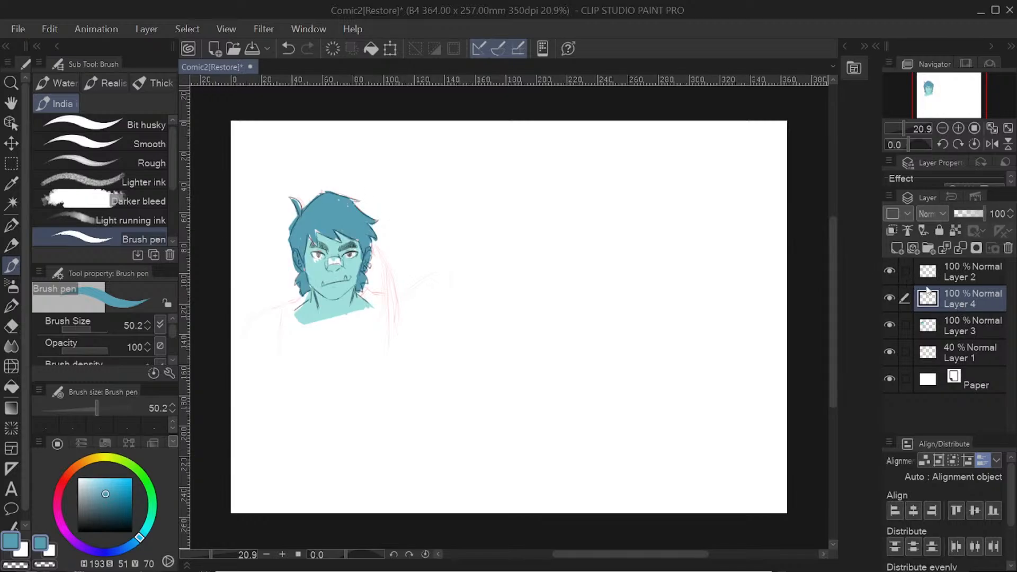
{"action": "left_click", "coordinate": [887, 326]}
{"action": "left_click", "coordinate": [887, 327]}
{"action": "left_click", "coordinate": [943, 218]}
{"action": "left_click", "coordinate": [950, 277]}
Step: Choose a pink with H 339, S 51, V 78 and paint shadow strokes on Layer 4 over the hair beside the face
{"action": "left_click_drag", "start_coordinate": [77, 461], "coordinate": [58, 497]}
{"action": "left_click_drag", "start_coordinate": [118, 491], "coordinate": [107, 488]}
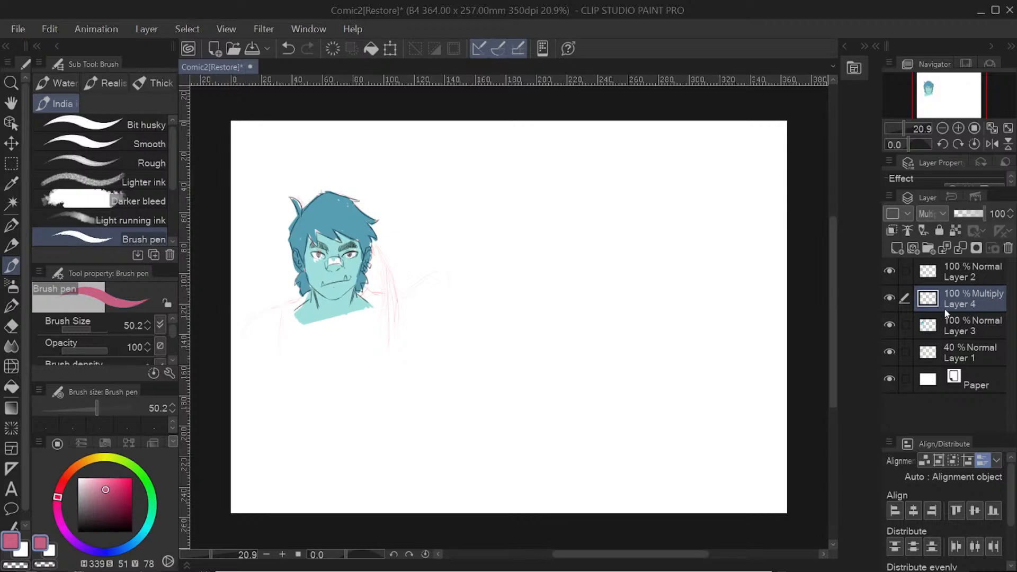
{"action": "mouse_move", "coordinate": [357, 220]}
{"action": "left_mouse_down"}
{"action": "mouse_move", "coordinate": [360, 266]}
{"action": "mouse_move", "coordinate": [354, 243]}
{"action": "left_mouse_up"}
{"action": "left_click_drag", "start_coordinate": [350, 195], "coordinate": [372, 255]}
{"action": "left_click_drag", "start_coordinate": [360, 215], "coordinate": [371, 248]}
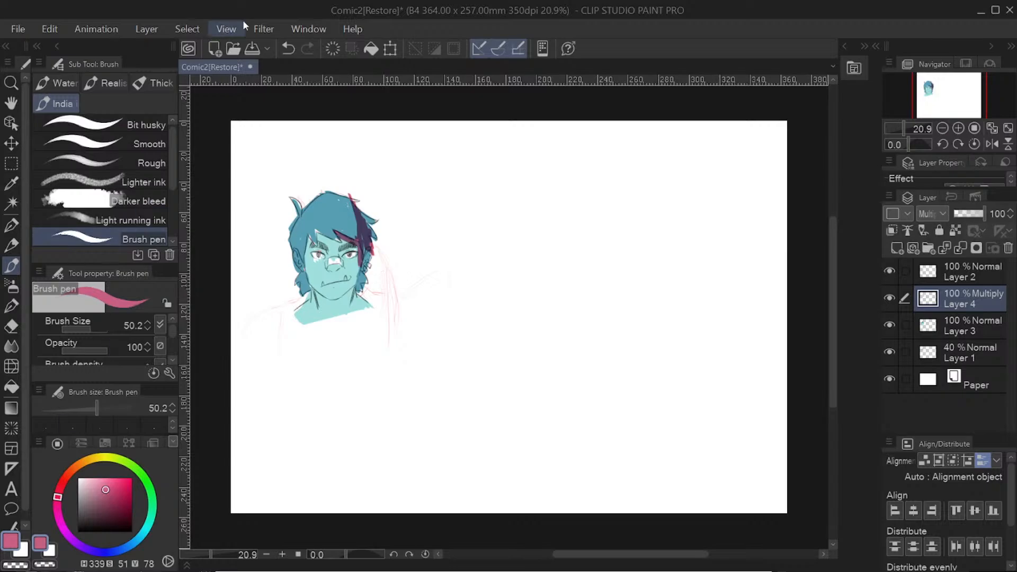
Step: Undo the pink shadow strokes painted over the hair on Layer 4
{"action": "left_click", "coordinate": [287, 49]}
{"action": "left_click", "coordinate": [286, 48]}
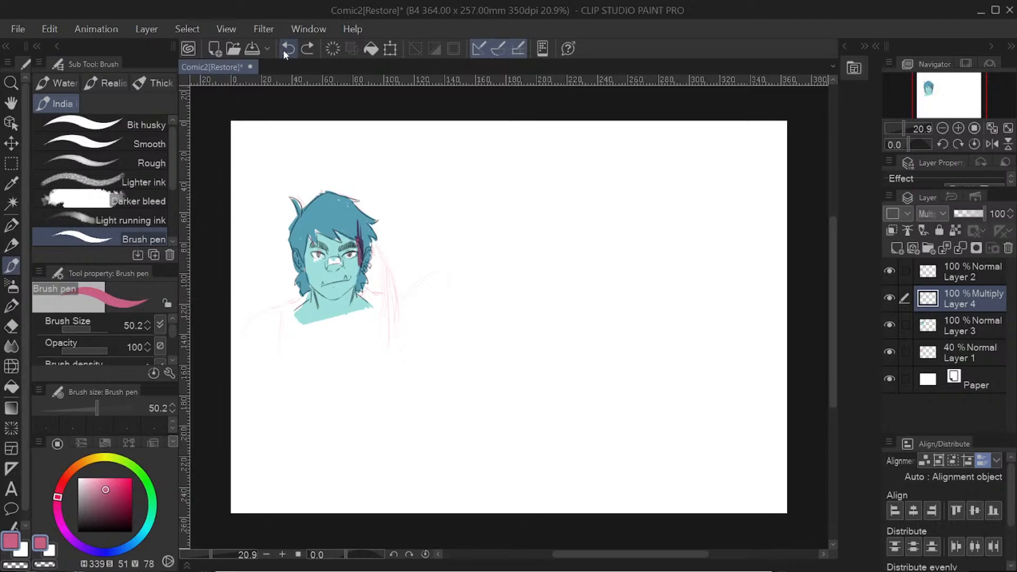
{"action": "left_click", "coordinate": [284, 48]}
{"action": "left_click", "coordinate": [285, 48]}
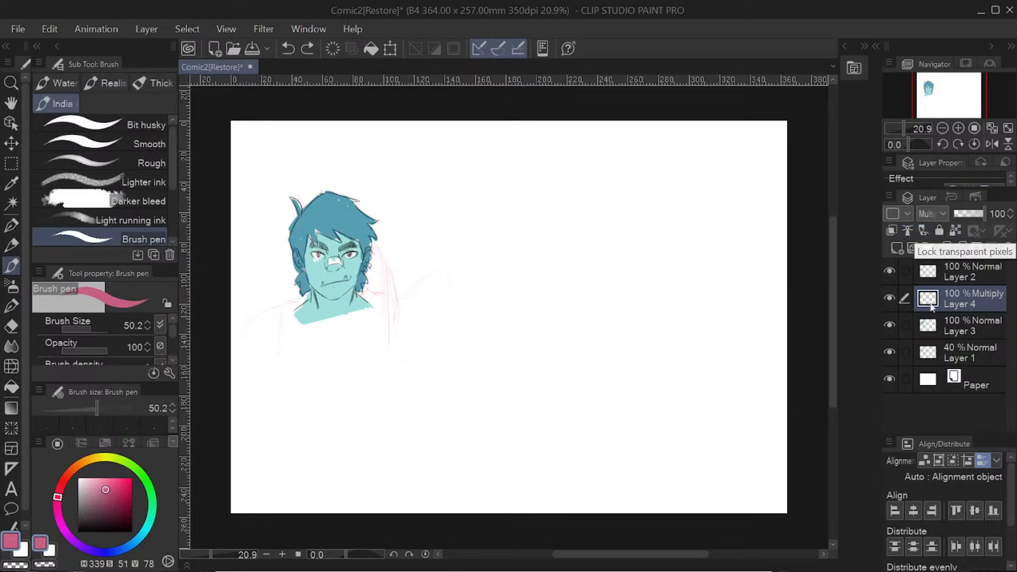
Step: Set Layer 3 as the reference layer and reselect Layer 4
{"action": "left_click", "coordinate": [972, 324]}
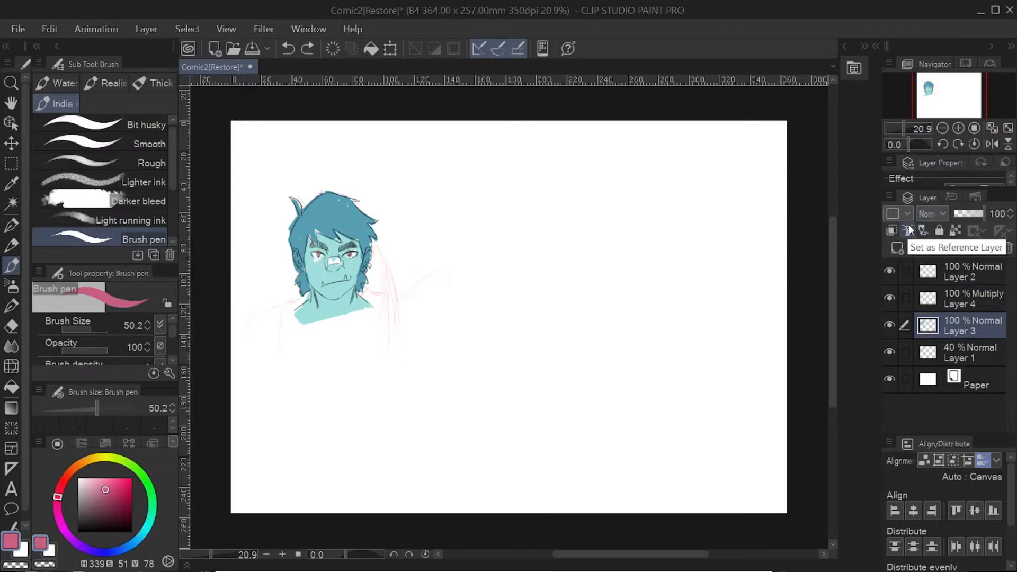
{"action": "left_click", "coordinate": [909, 230]}
{"action": "left_click", "coordinate": [957, 297]}
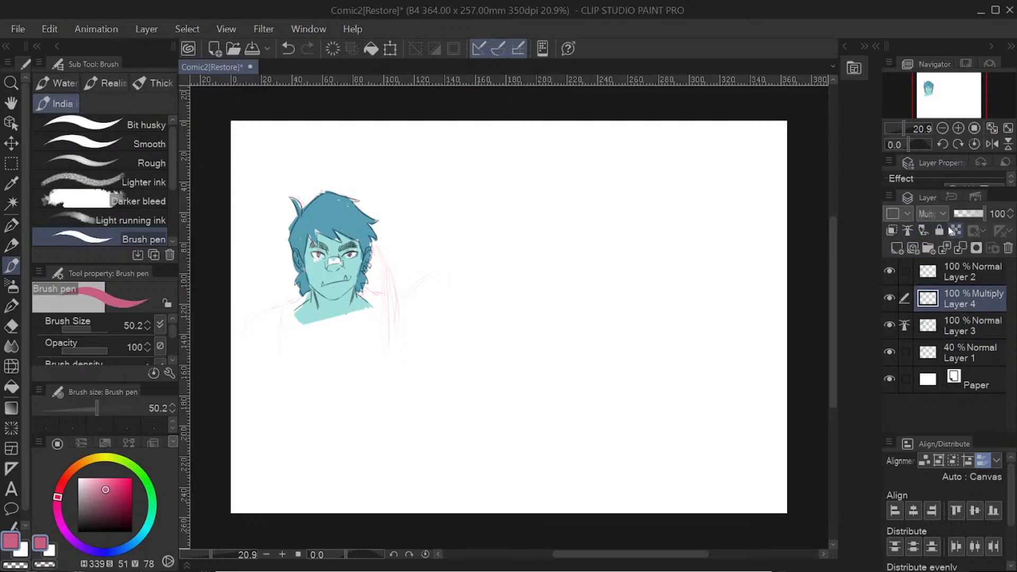
Step: Toggle the transparent pixel lock on Layer 4, try a pink stroke on the hair's outer edge, and undo it
{"action": "left_click", "coordinate": [957, 229]}
{"action": "left_click", "coordinate": [955, 231]}
{"action": "left_click_drag", "start_coordinate": [370, 220], "coordinate": [380, 237]}
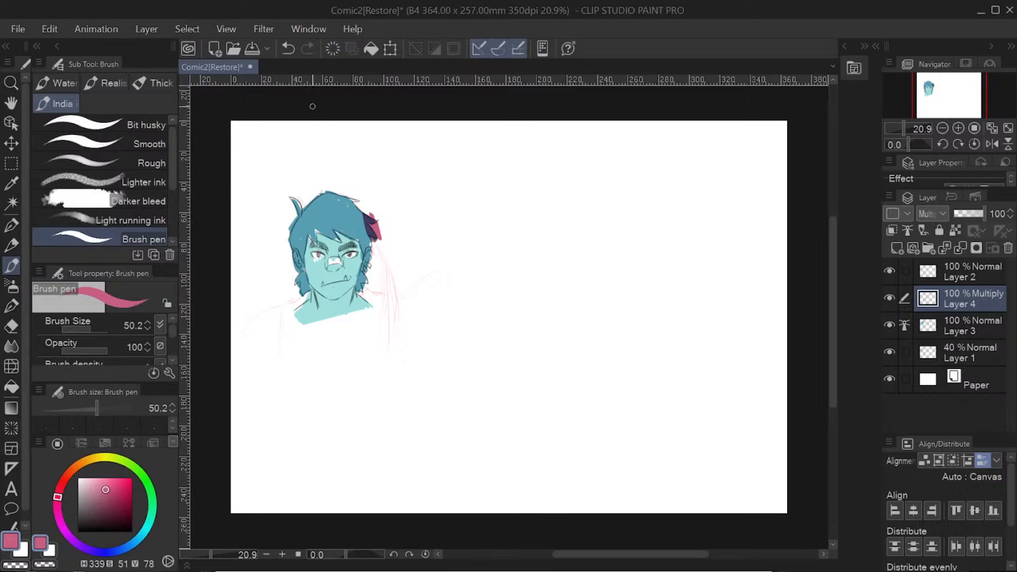
{"action": "left_click", "coordinate": [288, 49]}
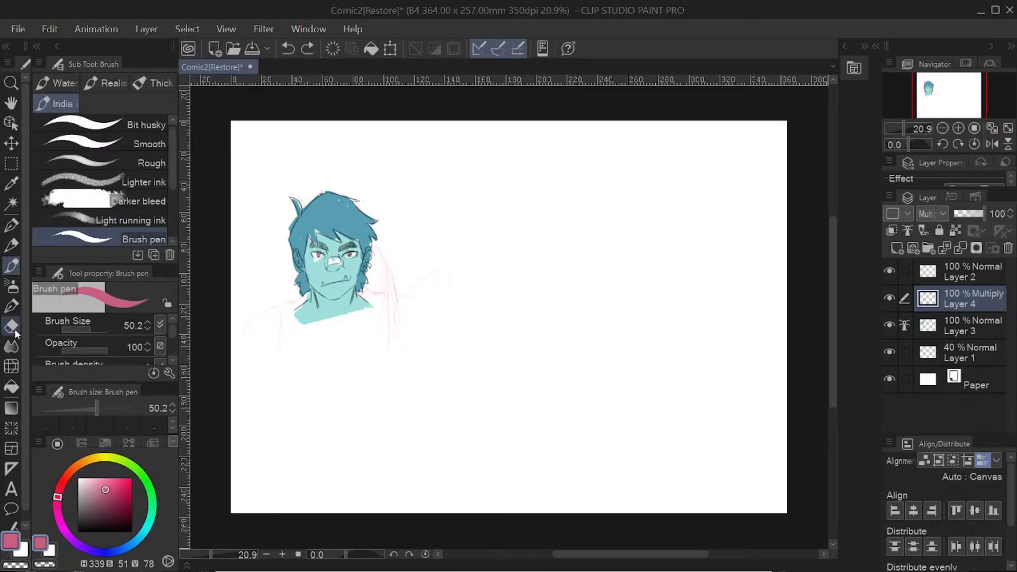
Step: Hide and reshow Layer 3 to check the flat colors, and reselect Layer 4
{"action": "left_click", "coordinate": [952, 331]}
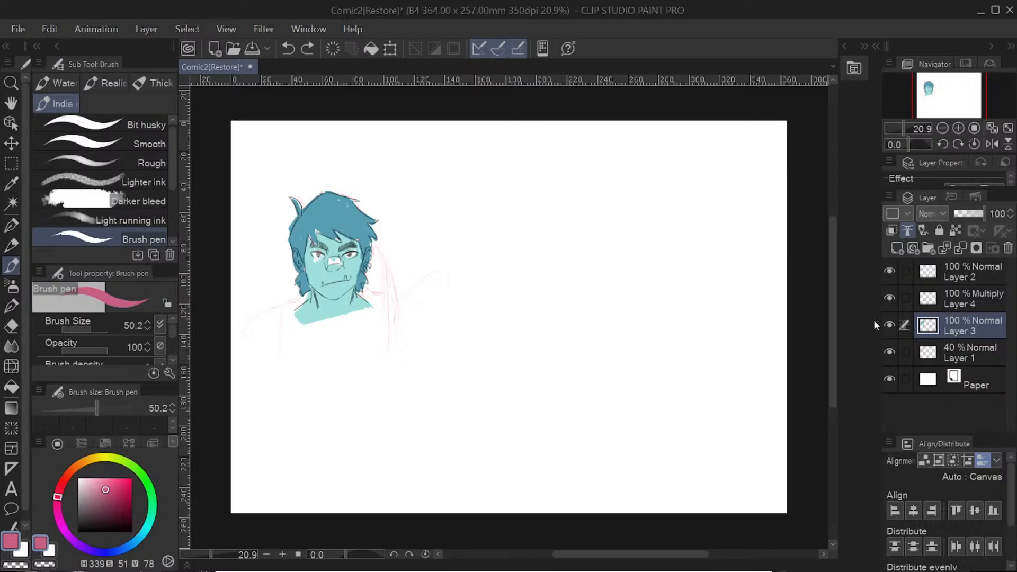
{"action": "left_click", "coordinate": [889, 326]}
{"action": "left_click", "coordinate": [891, 324]}
{"action": "left_click", "coordinate": [890, 325]}
{"action": "left_click", "coordinate": [890, 324]}
{"action": "left_click", "coordinate": [891, 324]}
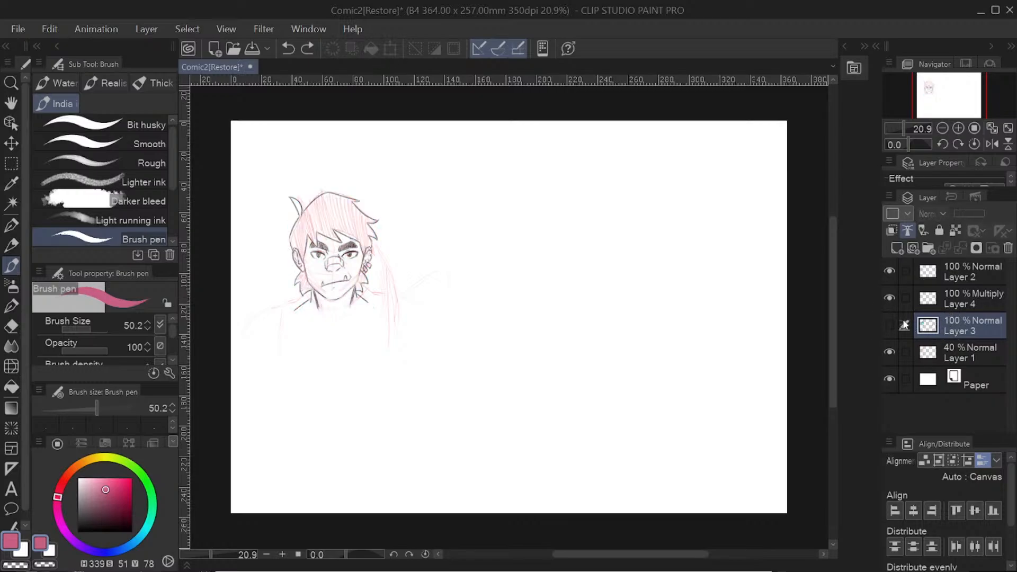
{"action": "left_click", "coordinate": [890, 324]}
{"action": "left_click", "coordinate": [975, 303]}
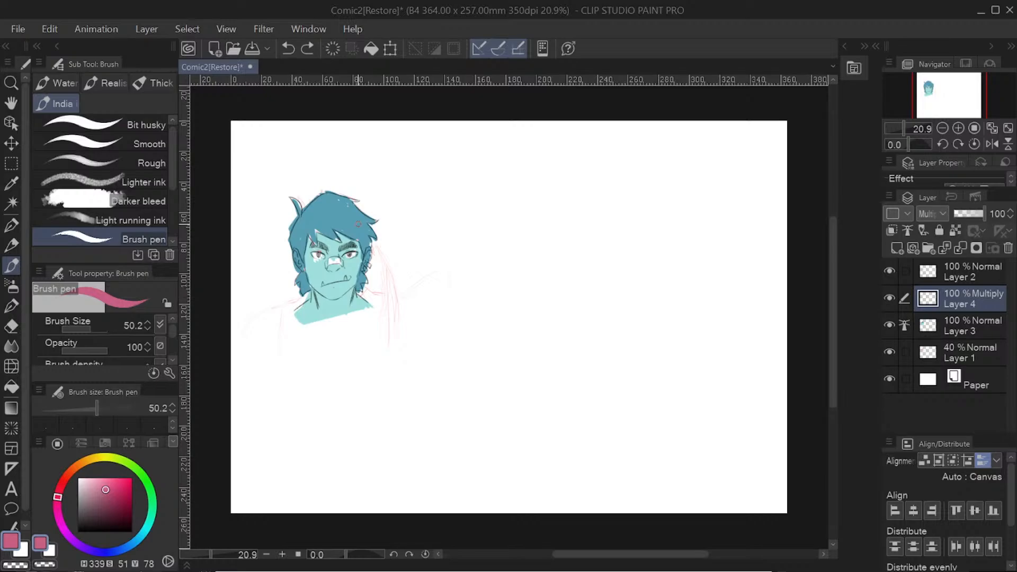
Step: Try a pink Multiply stroke on Layer 4 across the fringe and undo it
{"action": "left_click_drag", "start_coordinate": [340, 223], "coordinate": [365, 237]}
{"action": "left_click", "coordinate": [292, 49]}
Step: Set Layer 4's blending mode to Screen and test it with a pink stroke over the hair, undoing the stroke
{"action": "left_click", "coordinate": [938, 214]}
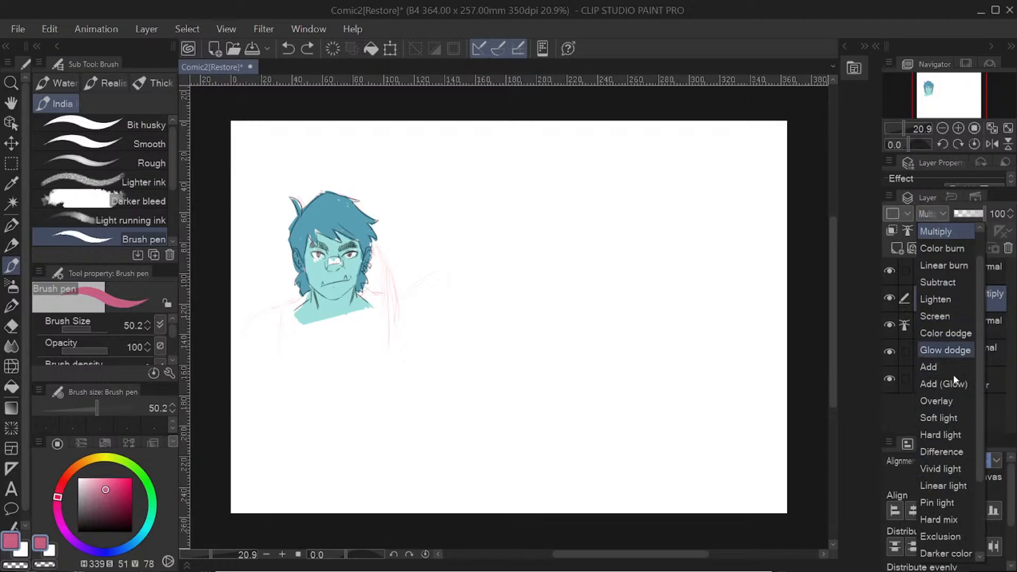
{"action": "left_click", "coordinate": [954, 317]}
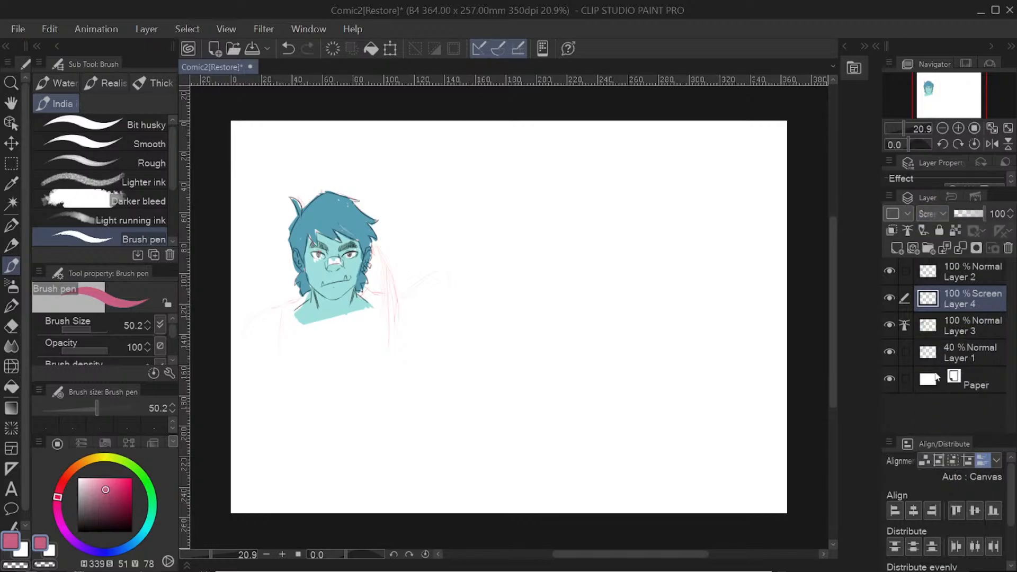
{"action": "mouse_move", "coordinate": [318, 205]}
{"action": "left_mouse_down"}
{"action": "mouse_move", "coordinate": [313, 286]}
{"action": "mouse_move", "coordinate": [310, 235]}
{"action": "mouse_move", "coordinate": [308, 269]}
{"action": "left_mouse_up"}
{"action": "left_click", "coordinate": [288, 48]}
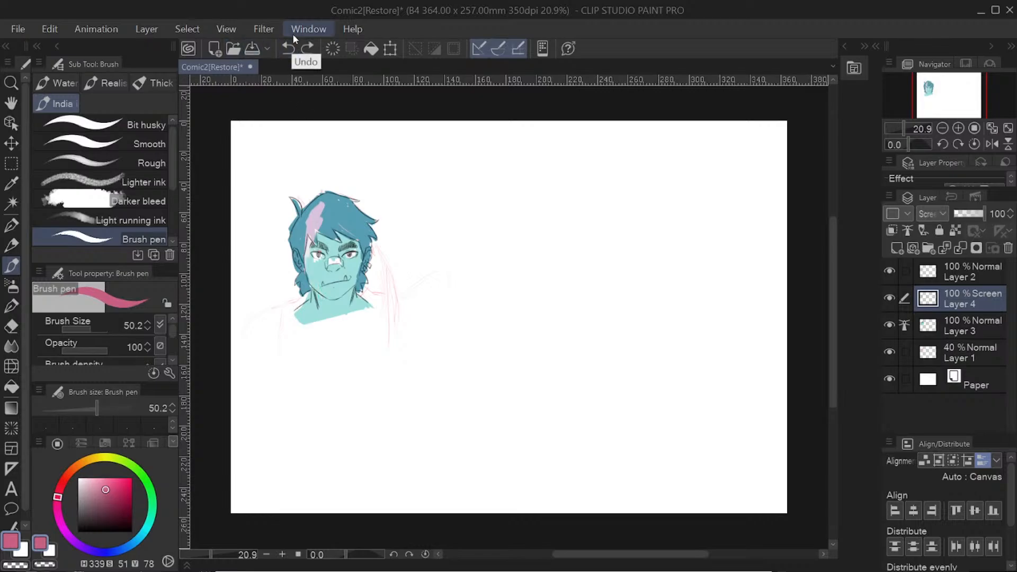
{"action": "left_click", "coordinate": [288, 48]}
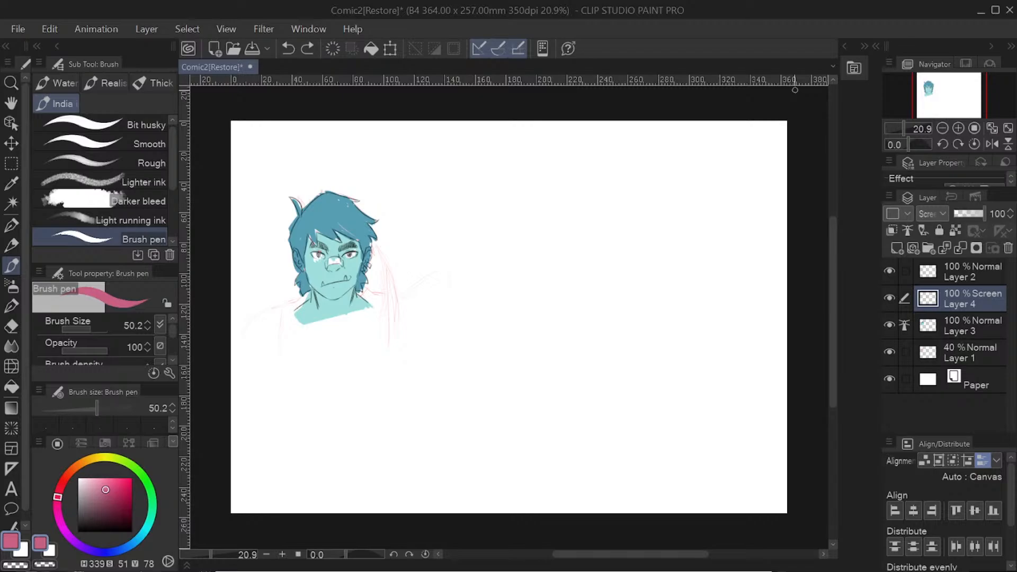
Step: Place the School boy A-Ver.3 model from the 3D Character materials on the canvas beside the portrait
{"action": "left_click", "coordinate": [844, 47]}
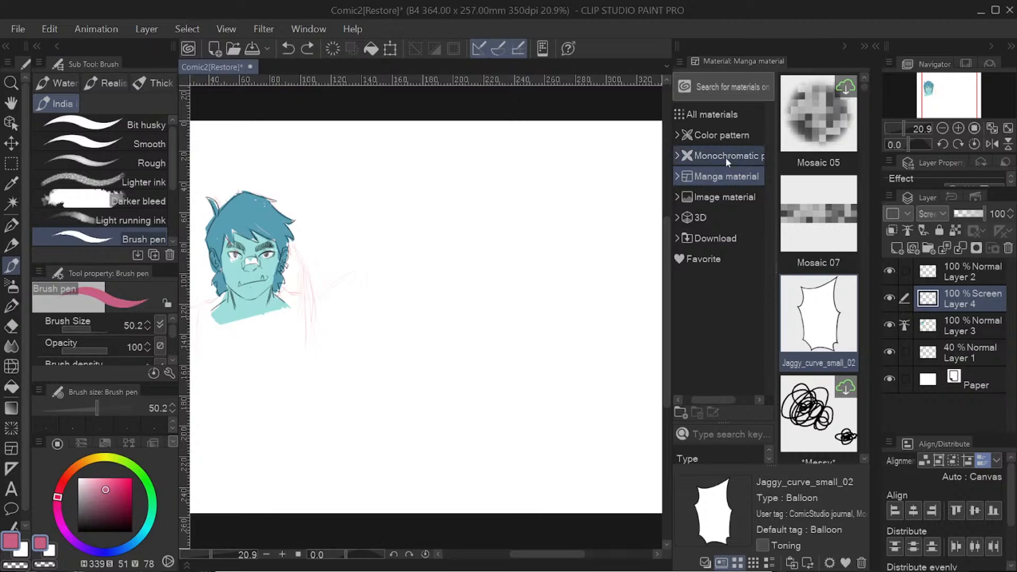
{"action": "left_click", "coordinate": [708, 218]}
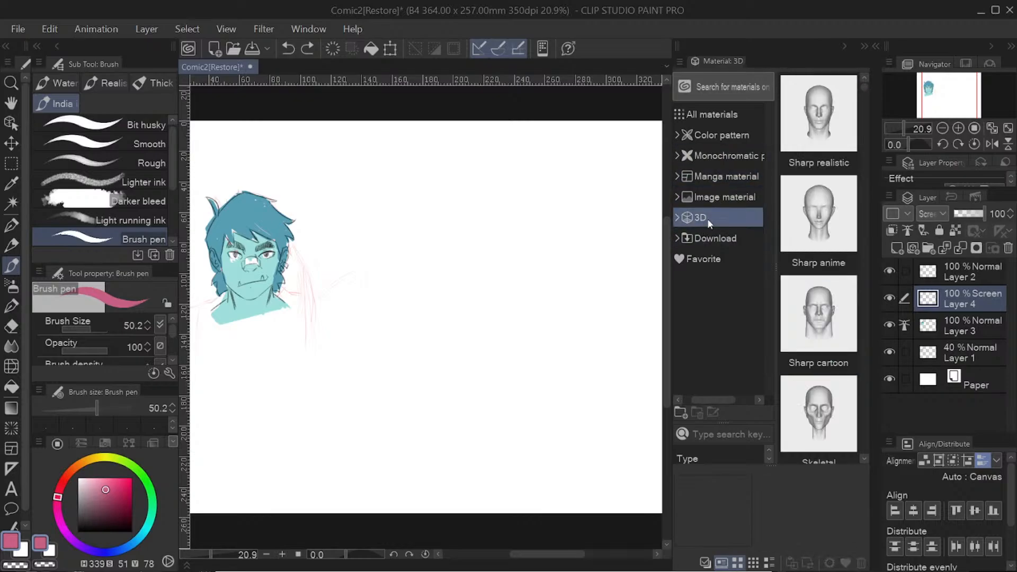
{"action": "left_click", "coordinate": [678, 217]}
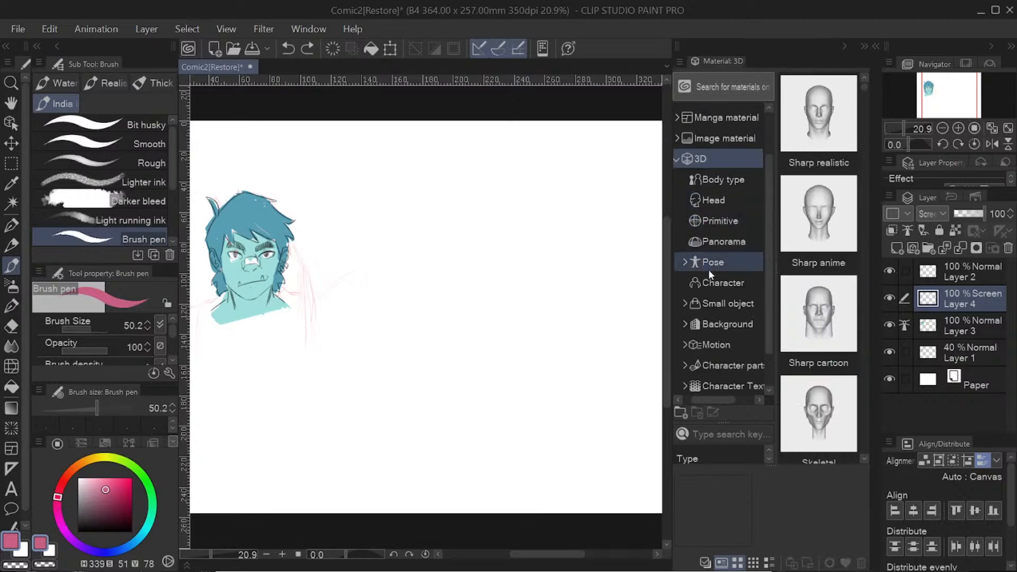
{"action": "left_click", "coordinate": [724, 284]}
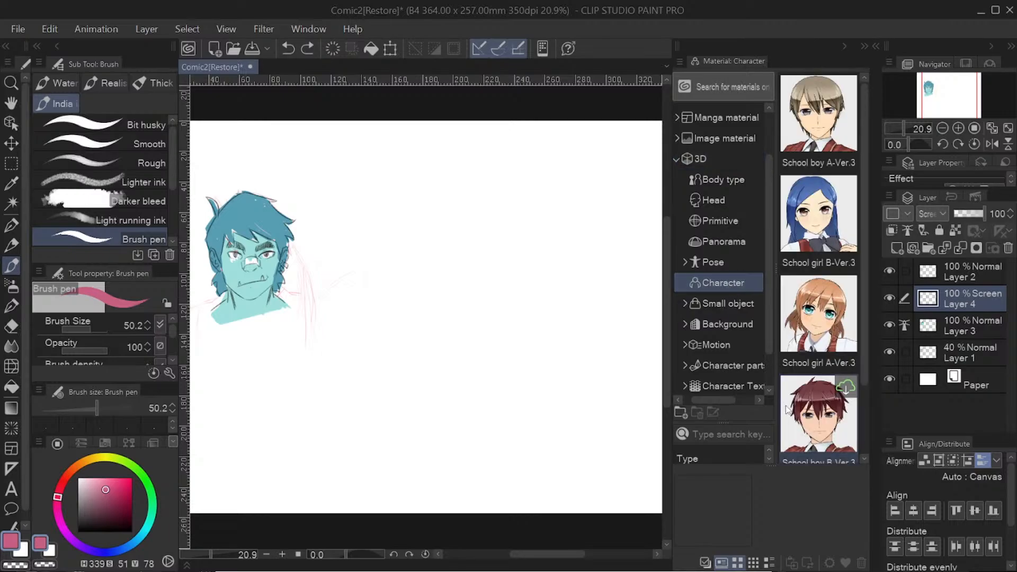
{"action": "left_click", "coordinate": [818, 114]}
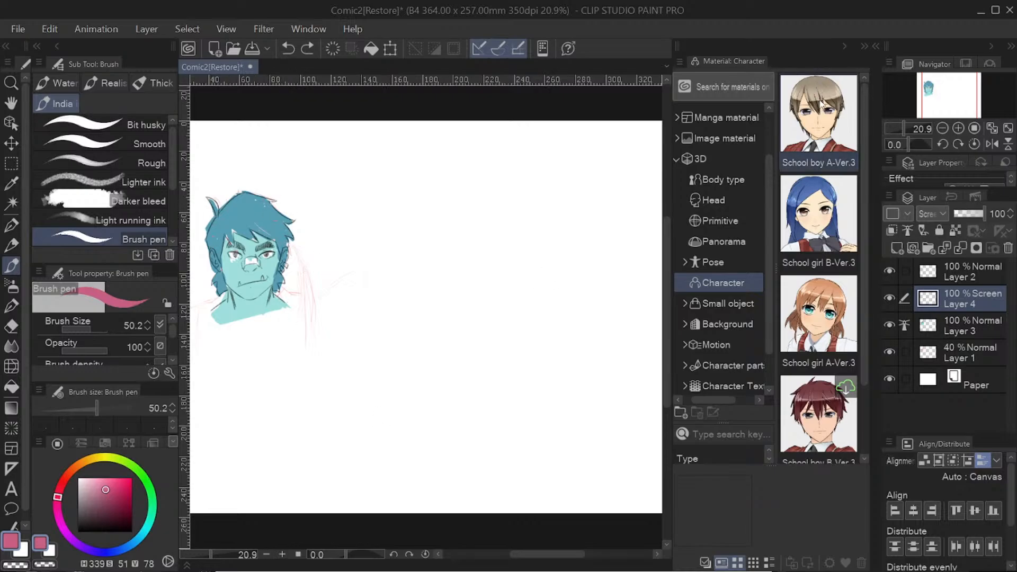
{"action": "left_click_drag", "start_coordinate": [821, 114], "coordinate": [521, 271]}
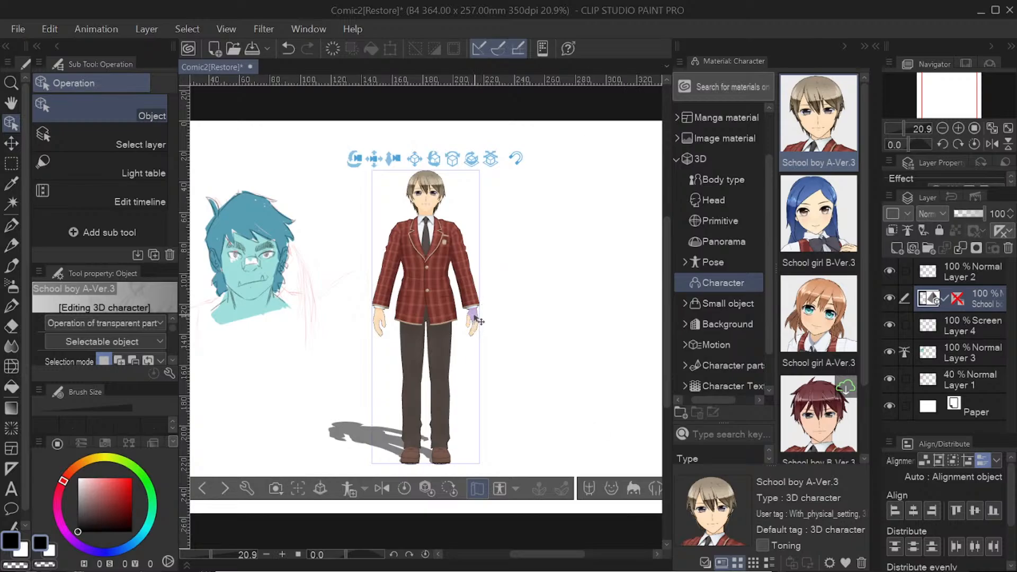
Step: Pose both arms of the 3D character outward, away from the body
{"action": "left_click_drag", "start_coordinate": [473, 327], "coordinate": [503, 286]}
{"action": "left_click_drag", "start_coordinate": [391, 288], "coordinate": [370, 282]}
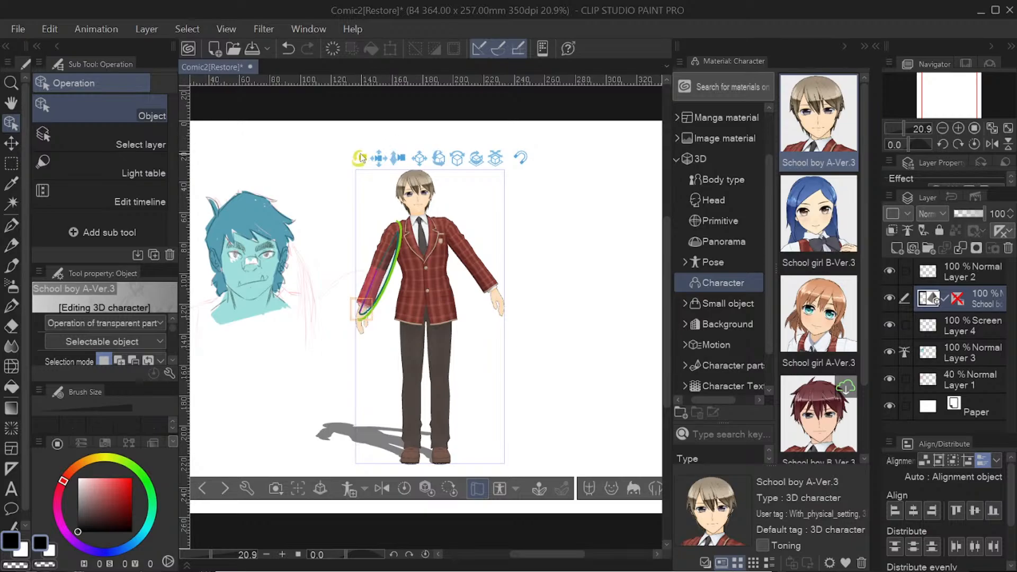
Step: Orbit and pan the 3D camera around the character, and shift the model slightly toward the portrait
{"action": "left_click_drag", "start_coordinate": [532, 243], "coordinate": [422, 298]}
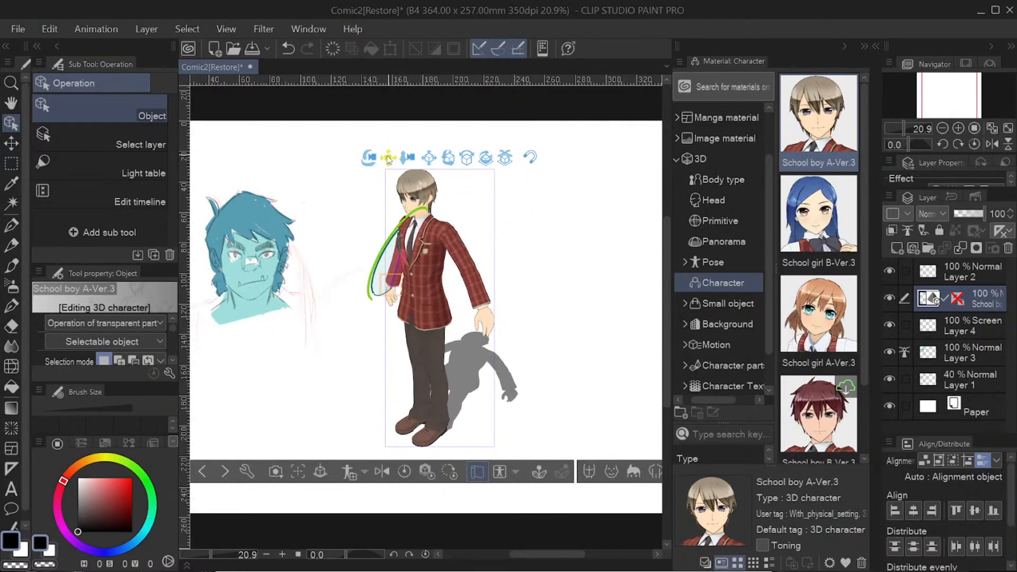
{"action": "left_click_drag", "start_coordinate": [389, 162], "coordinate": [482, 157]}
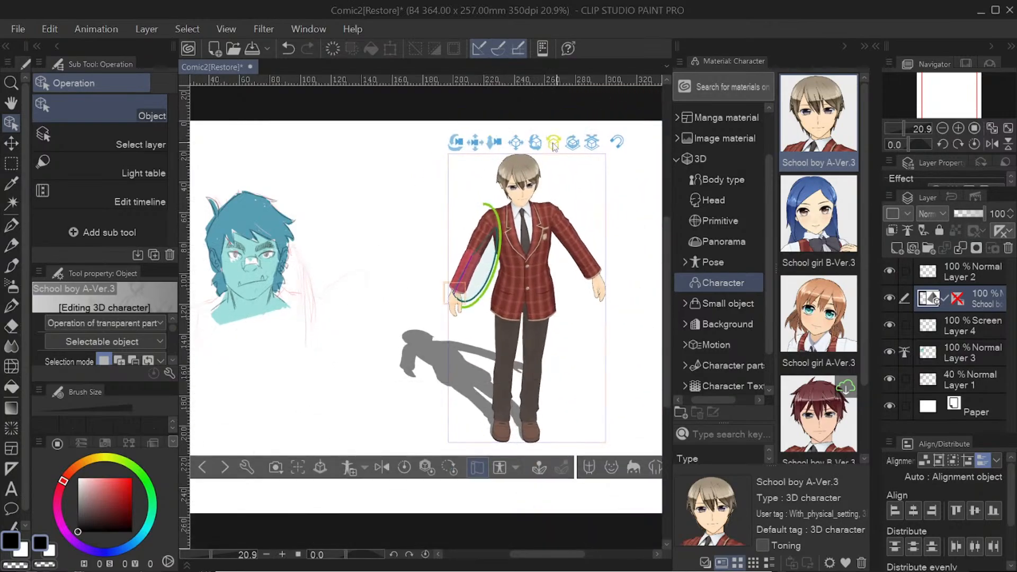
{"action": "left_click_drag", "start_coordinate": [554, 145], "coordinate": [478, 140]}
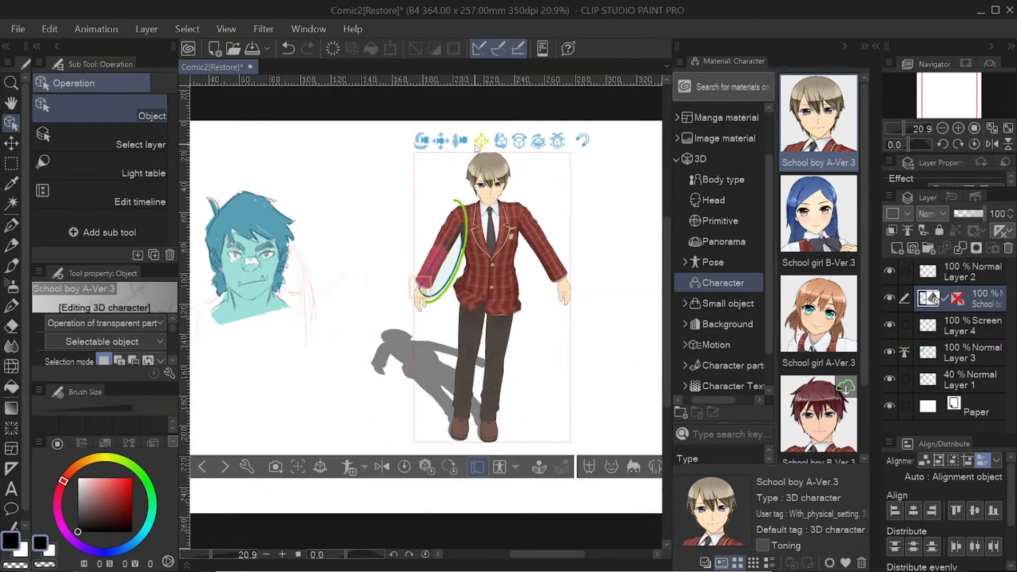
Step: Select the character's hips and waist to try their rotation rings, and reposition and tilt the whole model
{"action": "left_click_drag", "start_coordinate": [511, 307], "coordinate": [514, 318]}
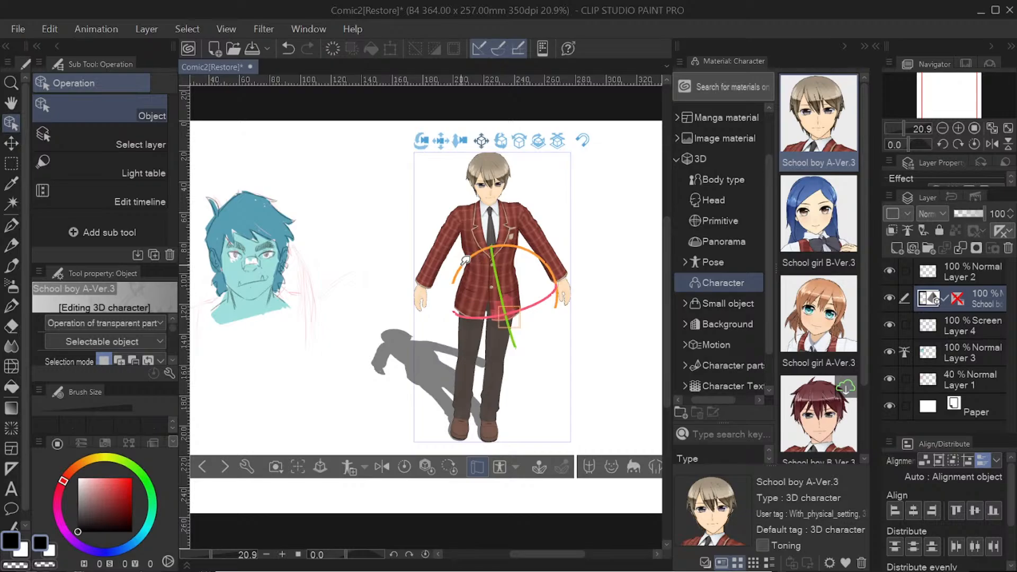
{"action": "left_click_drag", "start_coordinate": [458, 297], "coordinate": [470, 264]}
{"action": "left_click", "coordinate": [497, 294]}
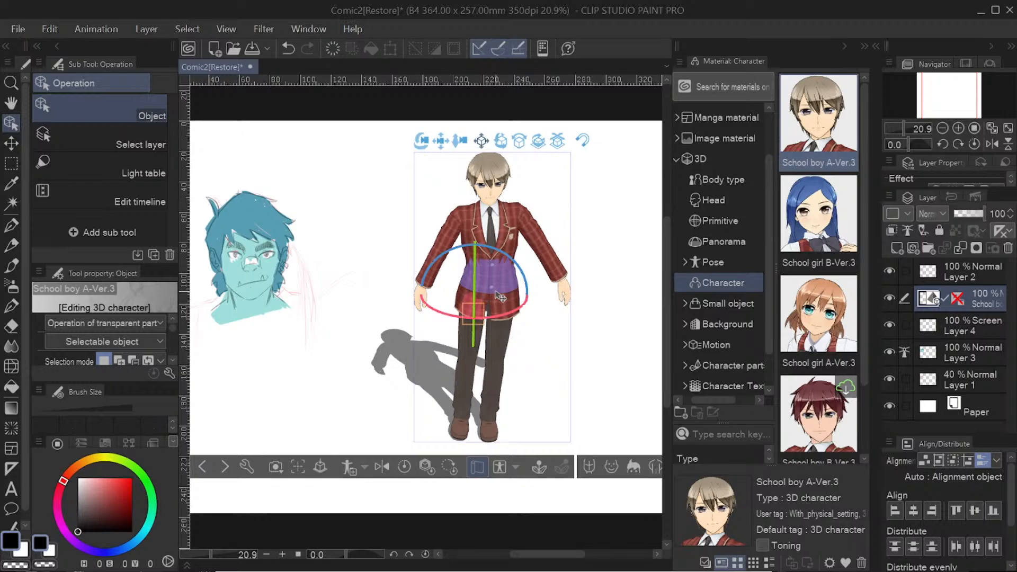
{"action": "left_click_drag", "start_coordinate": [557, 140], "coordinate": [509, 146]}
{"action": "mouse_move", "coordinate": [491, 145]}
{"action": "left_mouse_down"}
{"action": "mouse_move", "coordinate": [545, 126]}
{"action": "mouse_move", "coordinate": [443, 153]}
{"action": "mouse_move", "coordinate": [546, 149]}
{"action": "mouse_move", "coordinate": [488, 153]}
{"action": "mouse_move", "coordinate": [500, 161]}
{"action": "left_mouse_up"}
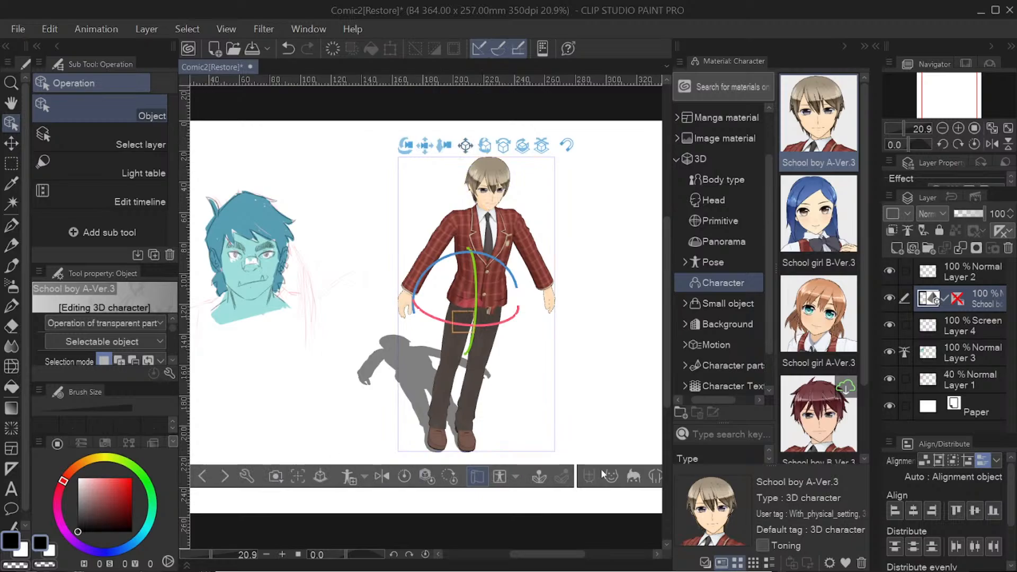
Step: Apply the upper-body back view camera preset, and switch to the full-body front view preset
{"action": "left_click", "coordinate": [277, 476]}
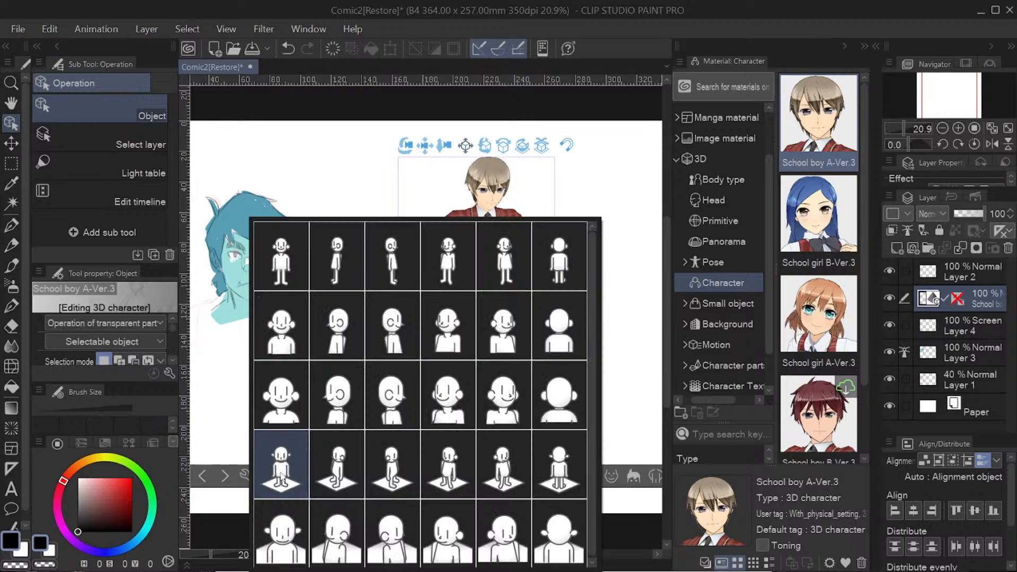
{"action": "left_click", "coordinate": [553, 335]}
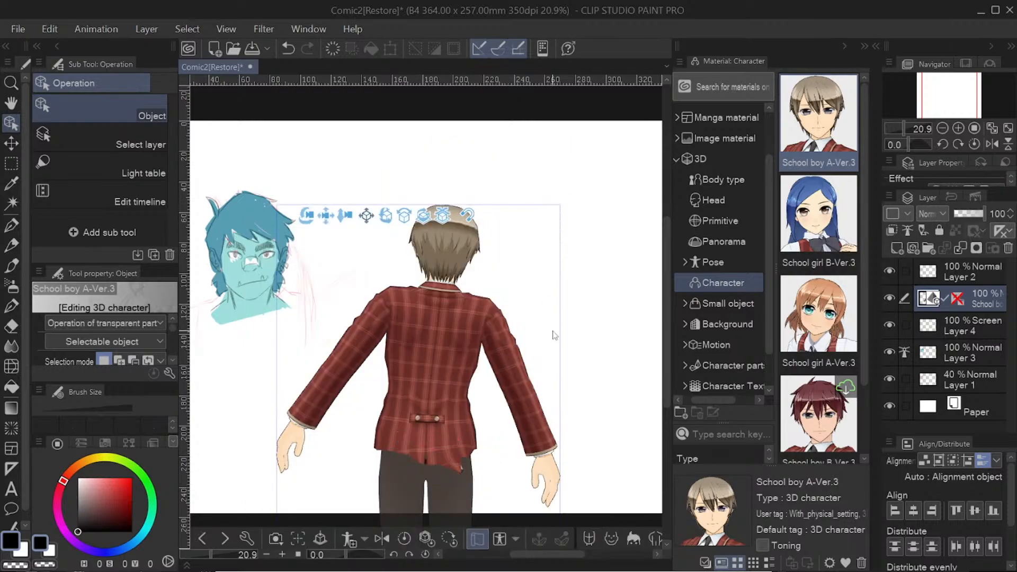
{"action": "left_click", "coordinate": [276, 539]}
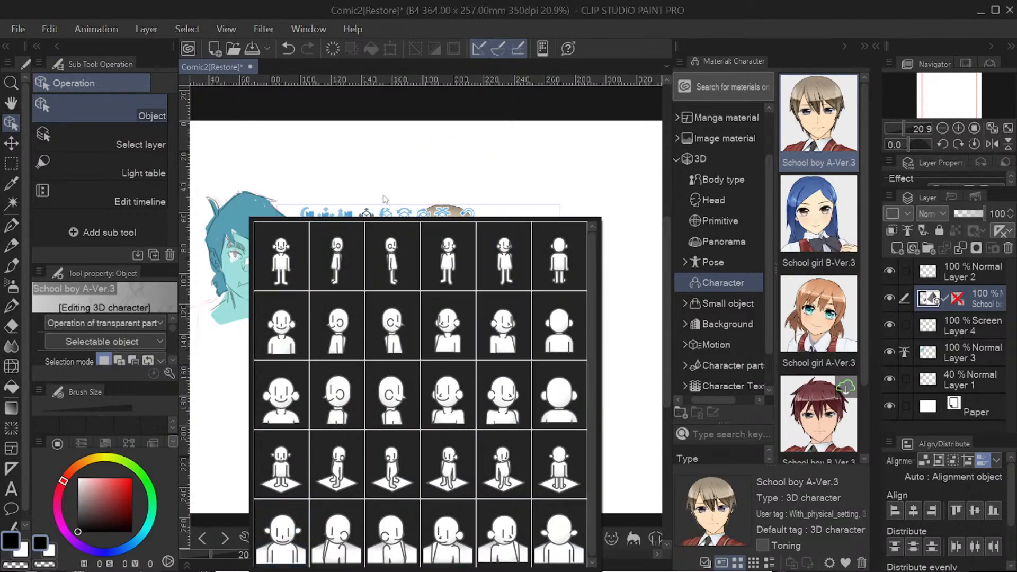
{"action": "left_click", "coordinate": [293, 250]}
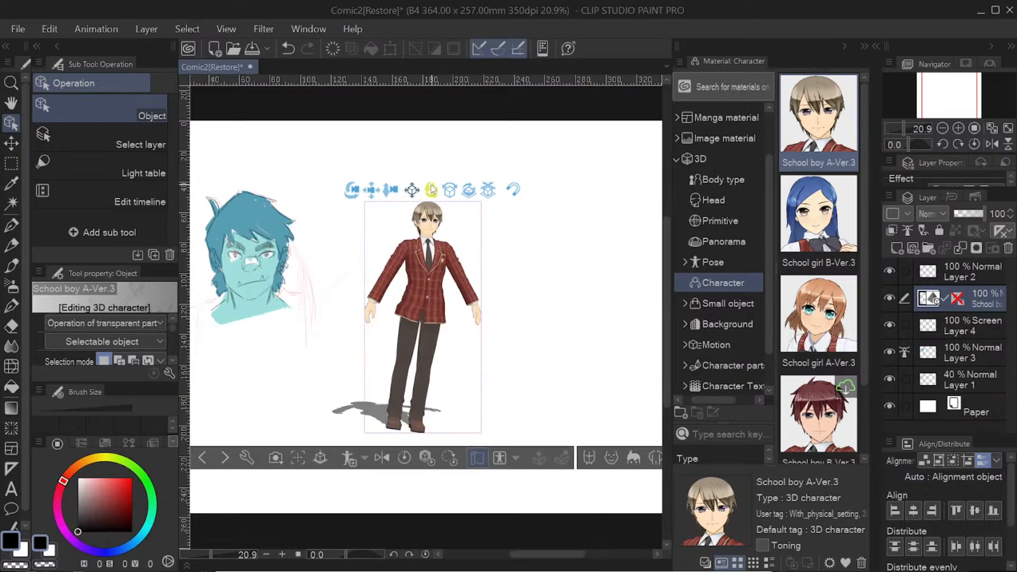
Step: Rotate the 3D character so it stands more upright, and check the camera presets without applying one
{"action": "left_click_drag", "start_coordinate": [452, 189], "coordinate": [427, 189]}
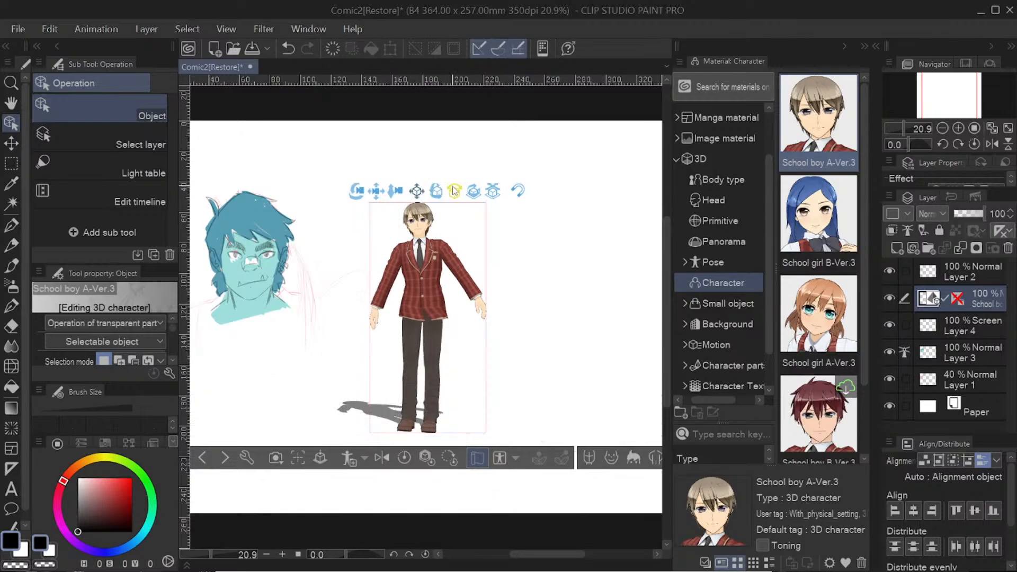
{"action": "left_click", "coordinate": [275, 458]}
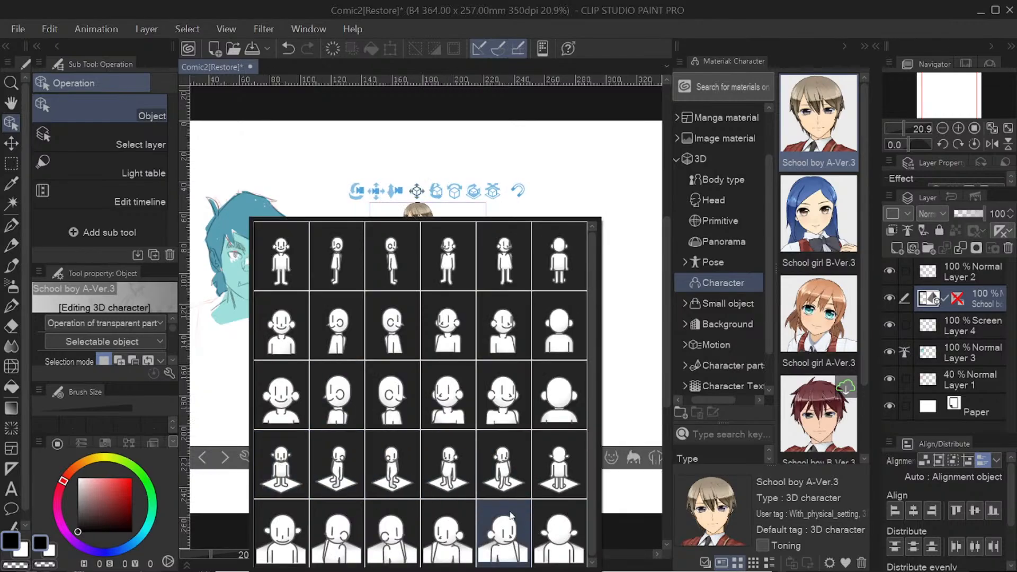
{"action": "left_click", "coordinate": [584, 179]}
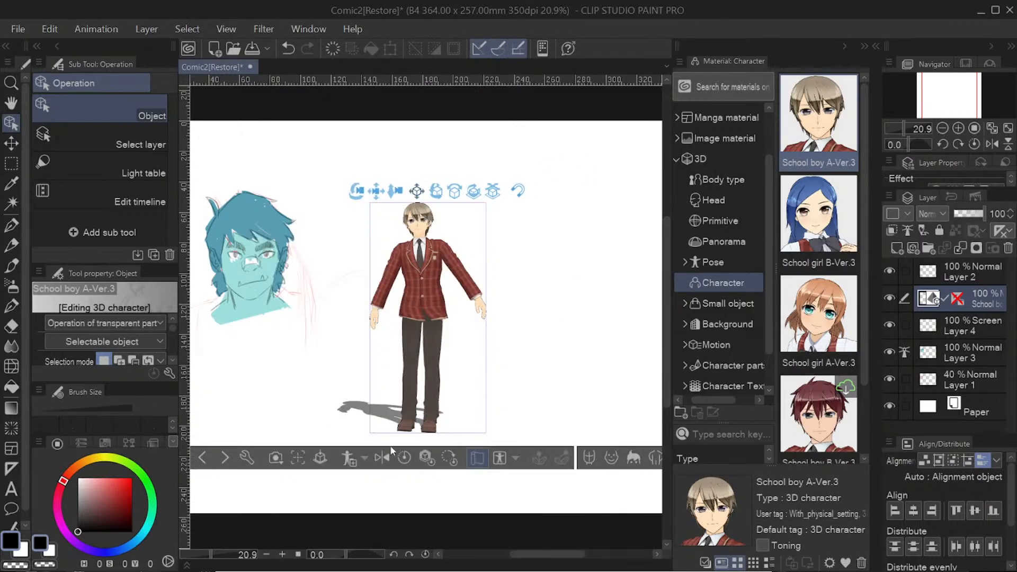
Step: Place the 3D character on ground level and focus the camera on it
{"action": "left_click", "coordinate": [321, 458]}
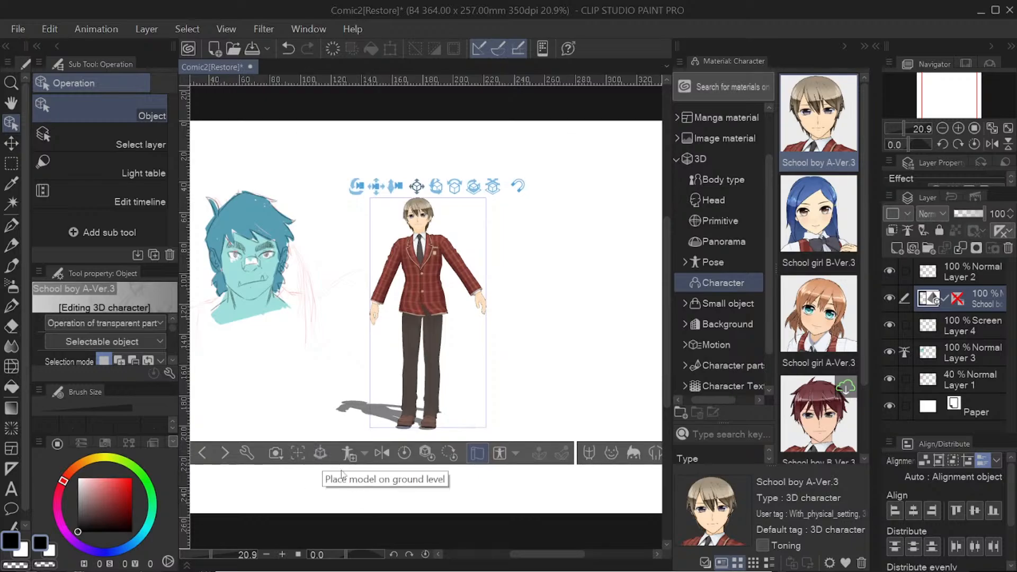
{"action": "left_click", "coordinate": [301, 456]}
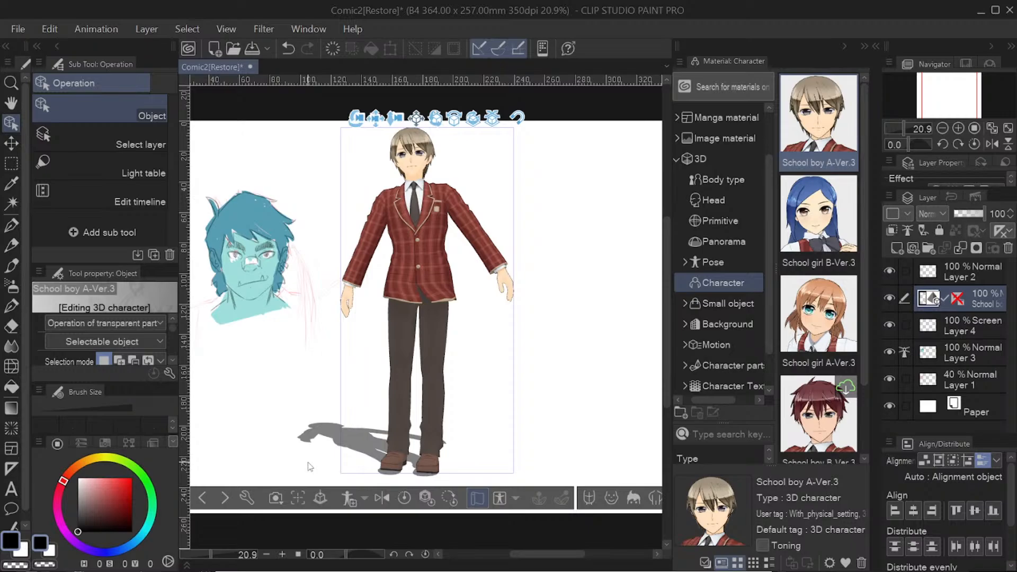
Step: Check the settings for registering the character's pose as a material, and check the face options, keeping Basic
{"action": "left_click", "coordinate": [357, 498]}
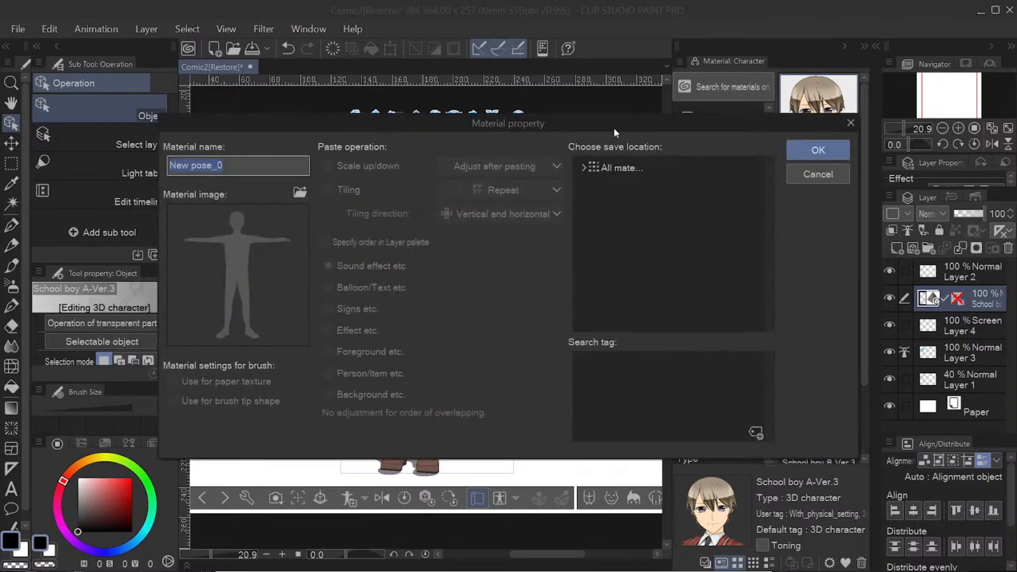
{"action": "left_click", "coordinate": [850, 122]}
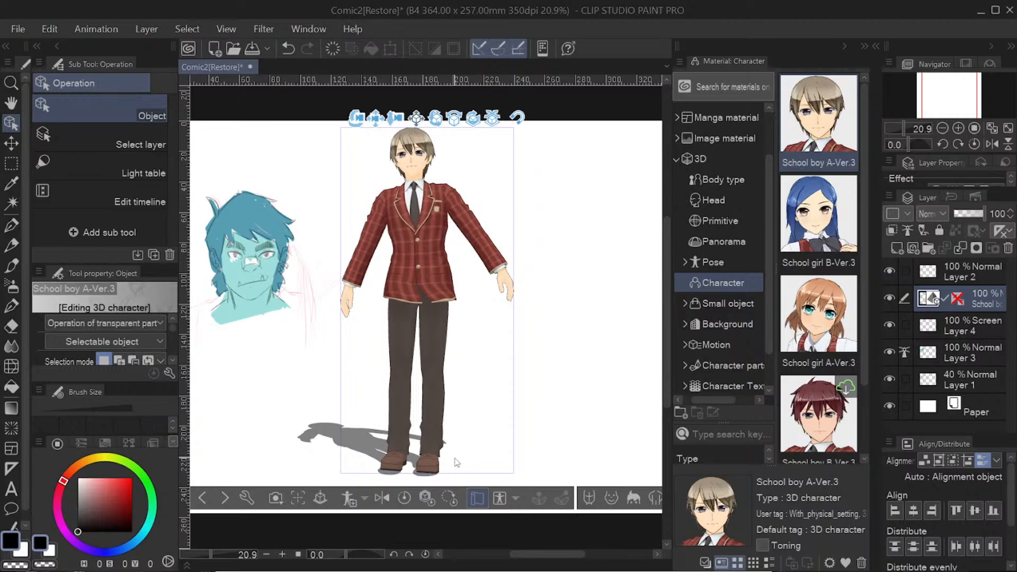
{"action": "left_click_drag", "start_coordinate": [565, 555], "coordinate": [557, 567]}
{"action": "left_click", "coordinate": [593, 498]}
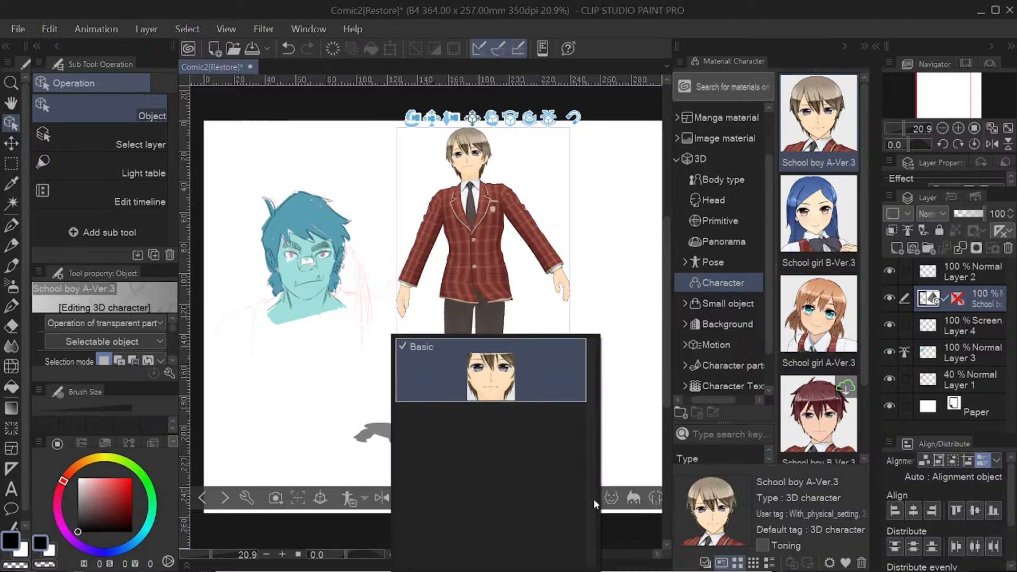
{"action": "left_click", "coordinate": [545, 353]}
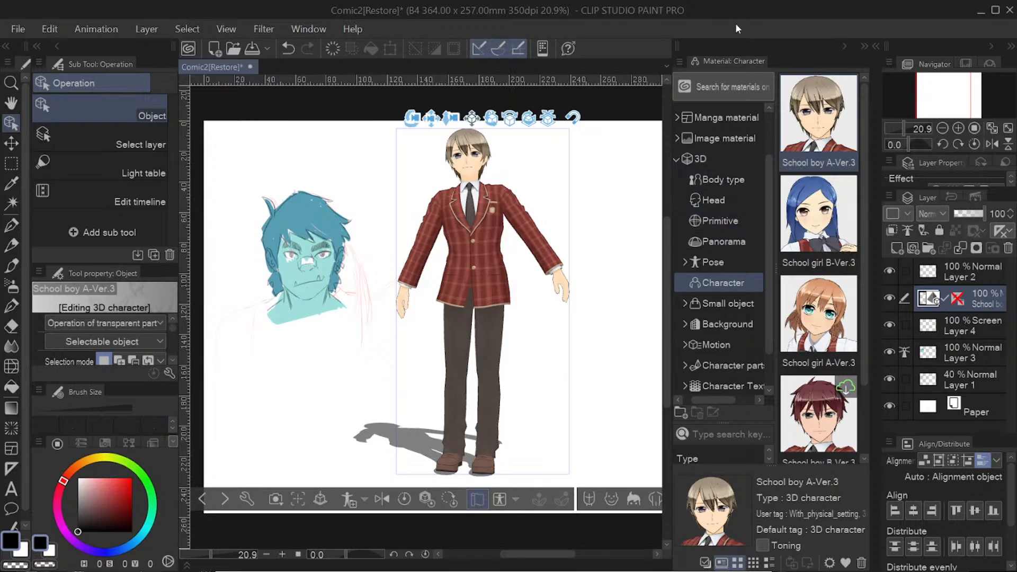
Step: Place the Livingroom Entrance-Ver.2 model from the 3D background materials into the character's scene
{"action": "left_click_drag", "start_coordinate": [767, 218], "coordinate": [772, 249]}
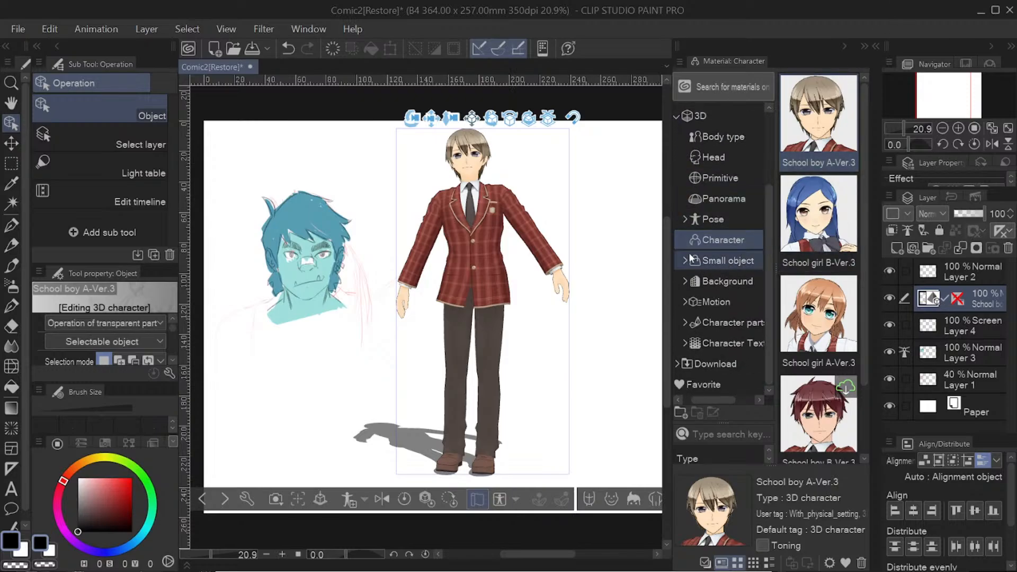
{"action": "left_click", "coordinate": [732, 281]}
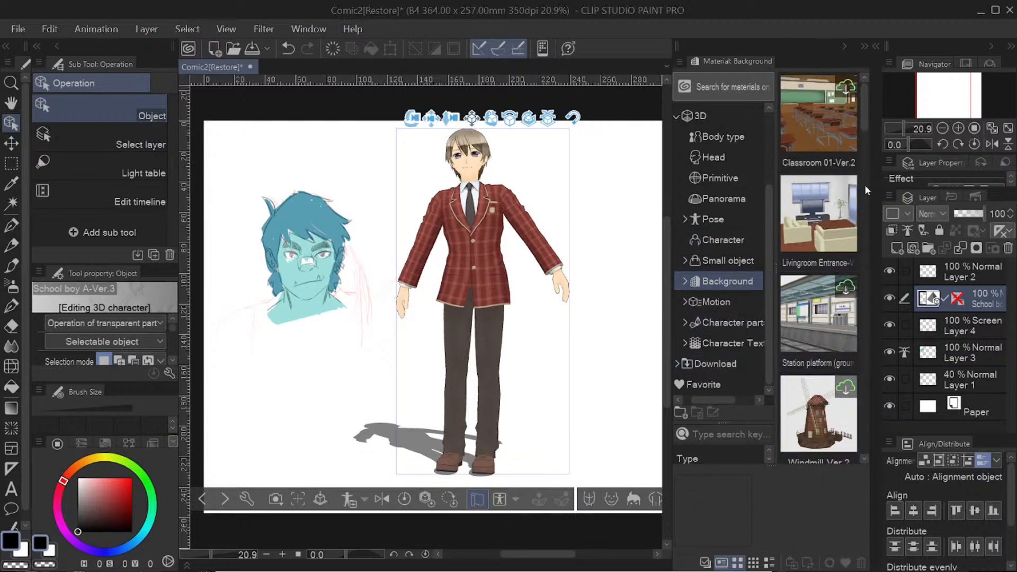
{"action": "left_click_drag", "start_coordinate": [823, 236], "coordinate": [554, 306]}
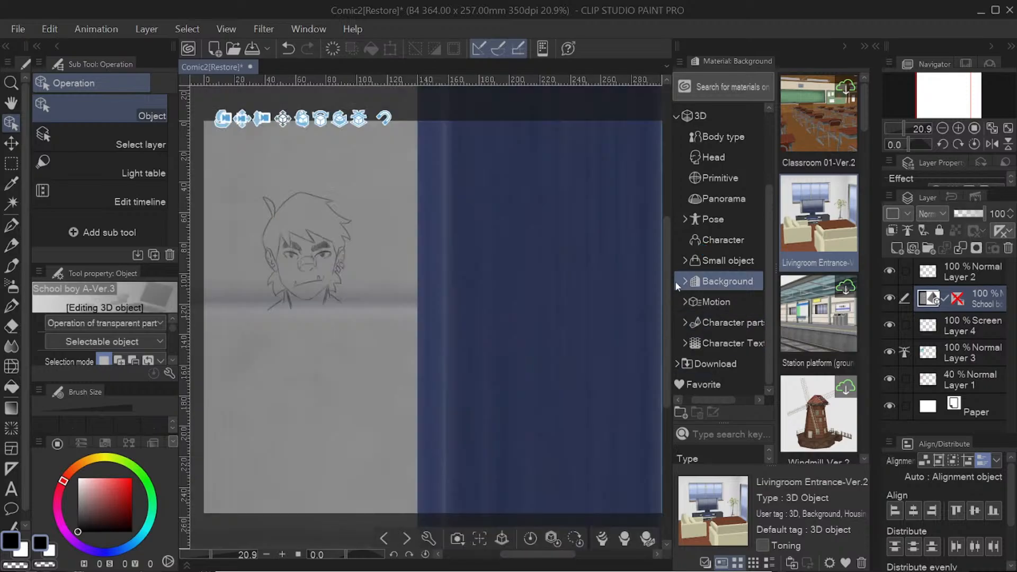
{"action": "left_click_drag", "start_coordinate": [568, 554], "coordinate": [593, 554]}
{"action": "left_click_drag", "start_coordinate": [211, 555], "coordinate": [183, 551]}
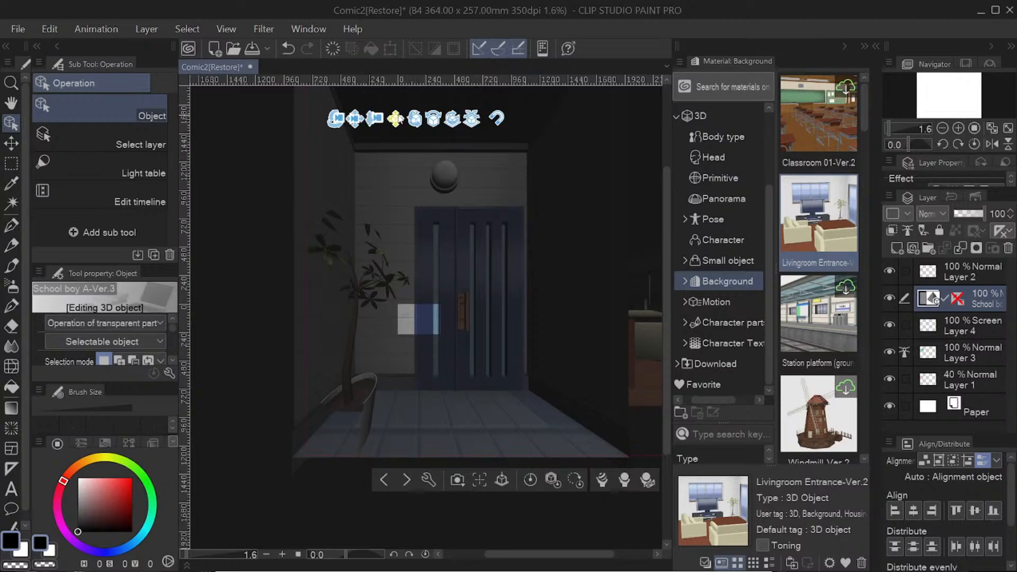
Step: Try moving and rotating the living room model to bring its interior into view, and undo the last change
{"action": "left_click_drag", "start_coordinate": [396, 118], "coordinate": [325, 125]}
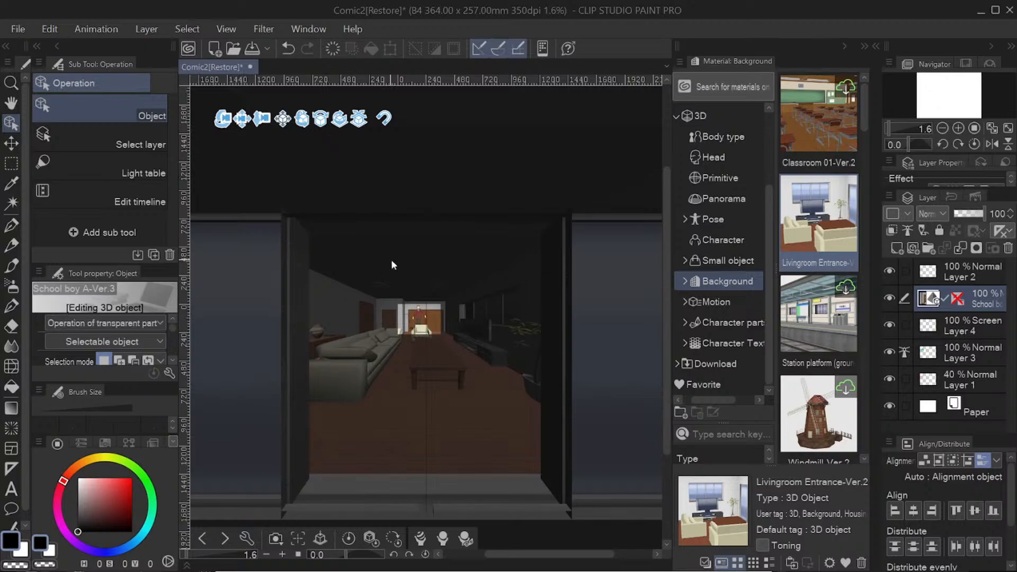
{"action": "left_click_drag", "start_coordinate": [321, 119], "coordinate": [364, 251]}
{"action": "left_click", "coordinate": [289, 49]}
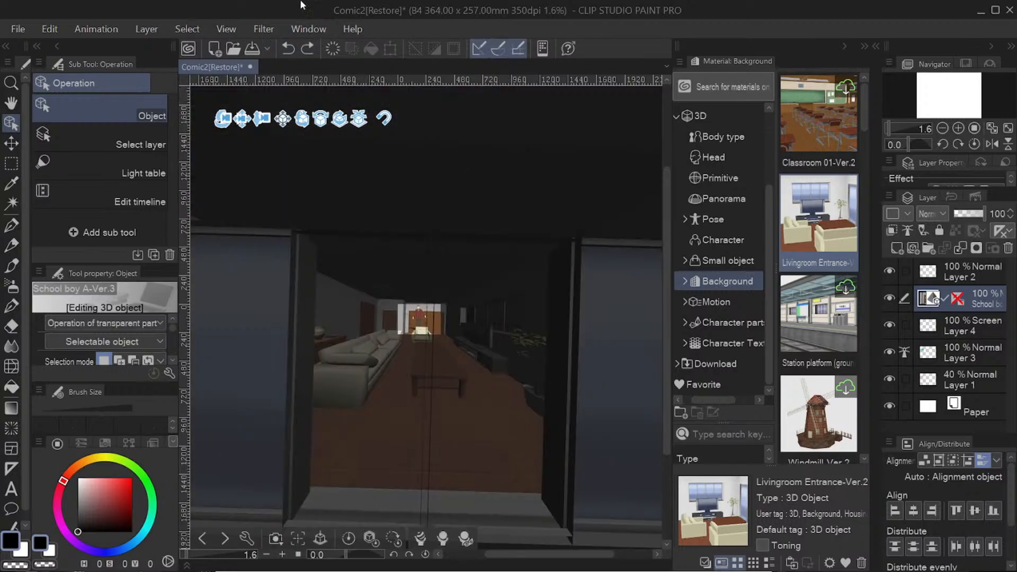
Step: Select the 3D character inside the living room and try to reposition it
{"action": "left_click", "coordinate": [425, 314]}
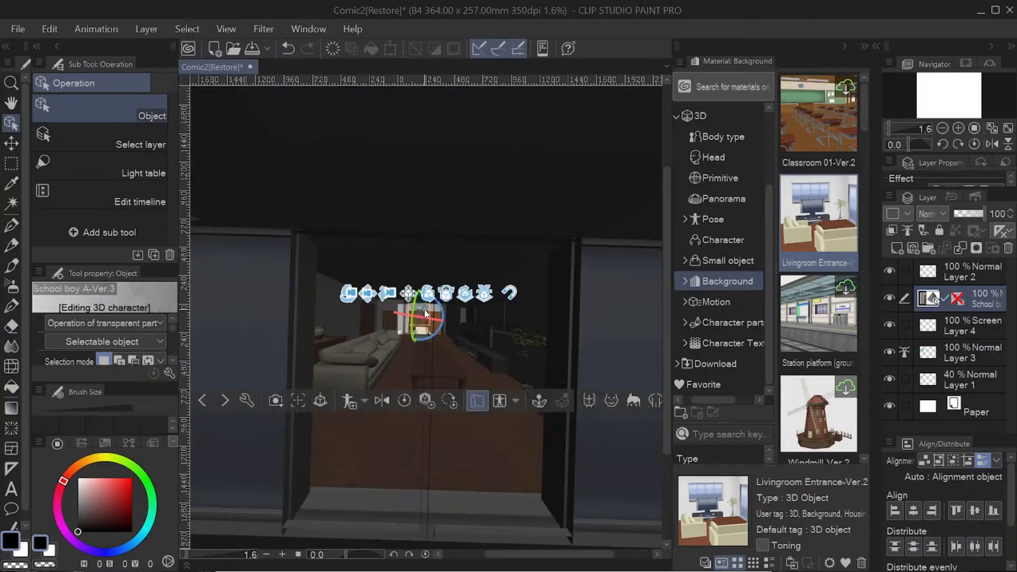
{"action": "left_click_drag", "start_coordinate": [452, 290], "coordinate": [455, 184]}
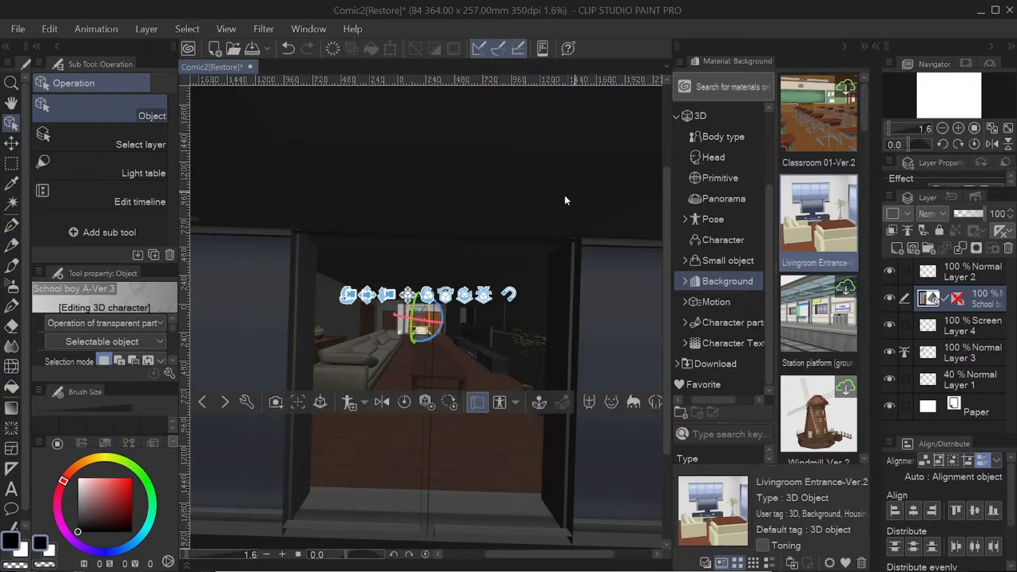
{"action": "left_click_drag", "start_coordinate": [565, 195], "coordinate": [589, 194]}
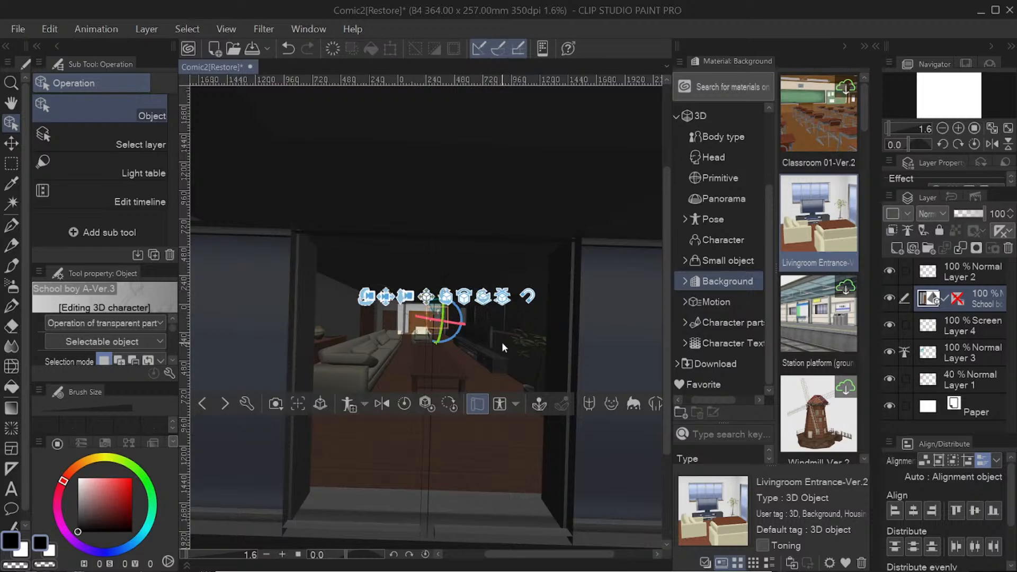
Step: Undo the character and living room changes back to before the background was placed
{"action": "left_click", "coordinate": [289, 49]}
{"action": "left_click", "coordinate": [290, 51]}
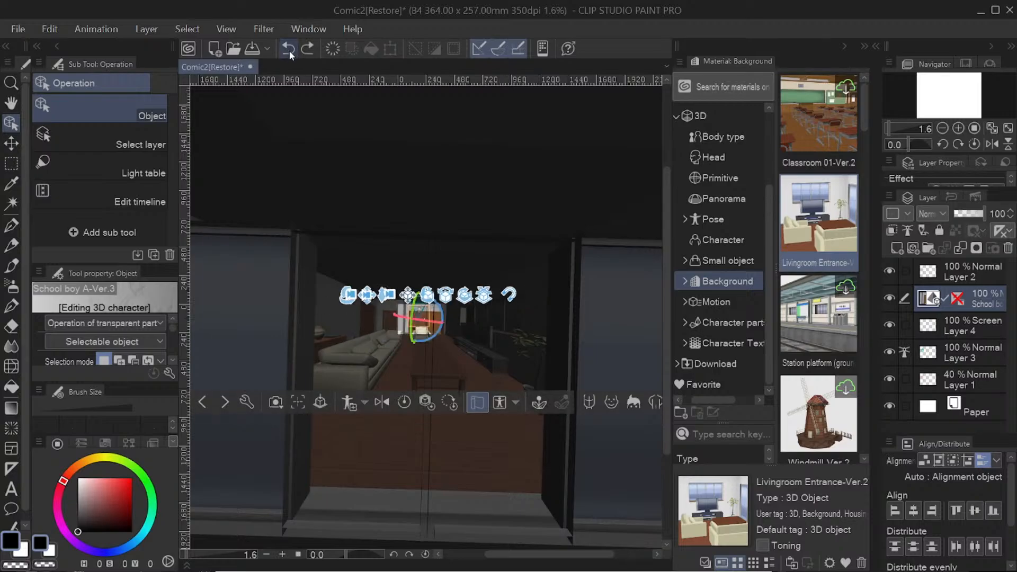
{"action": "left_click", "coordinate": [289, 49]}
{"action": "left_click", "coordinate": [290, 53]}
{"action": "left_click", "coordinate": [292, 50]}
{"action": "left_click", "coordinate": [294, 48]}
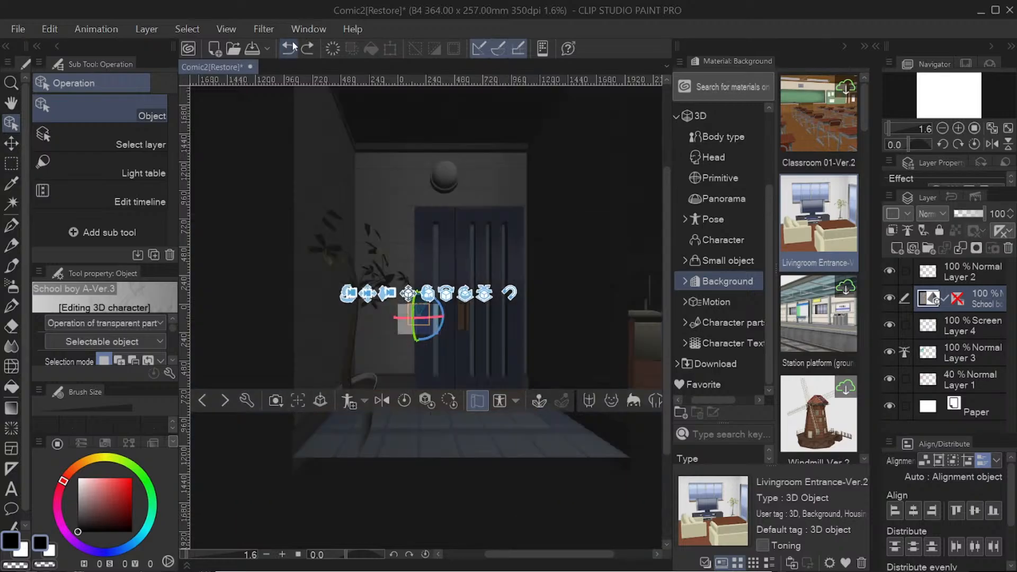
{"action": "left_click", "coordinate": [291, 50]}
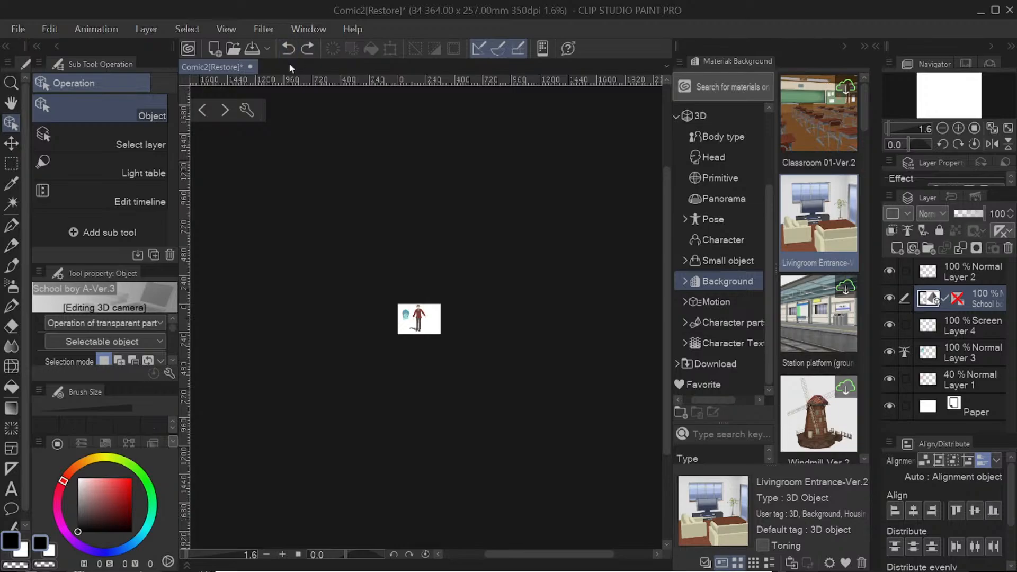
{"action": "left_click", "coordinate": [203, 555]}
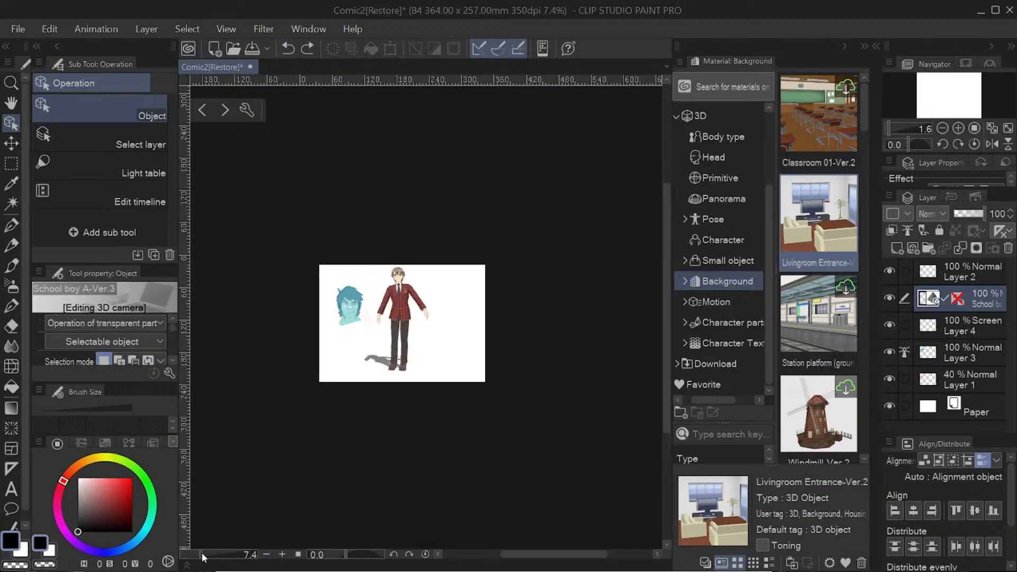
{"action": "left_click_drag", "start_coordinate": [203, 555], "coordinate": [208, 552]}
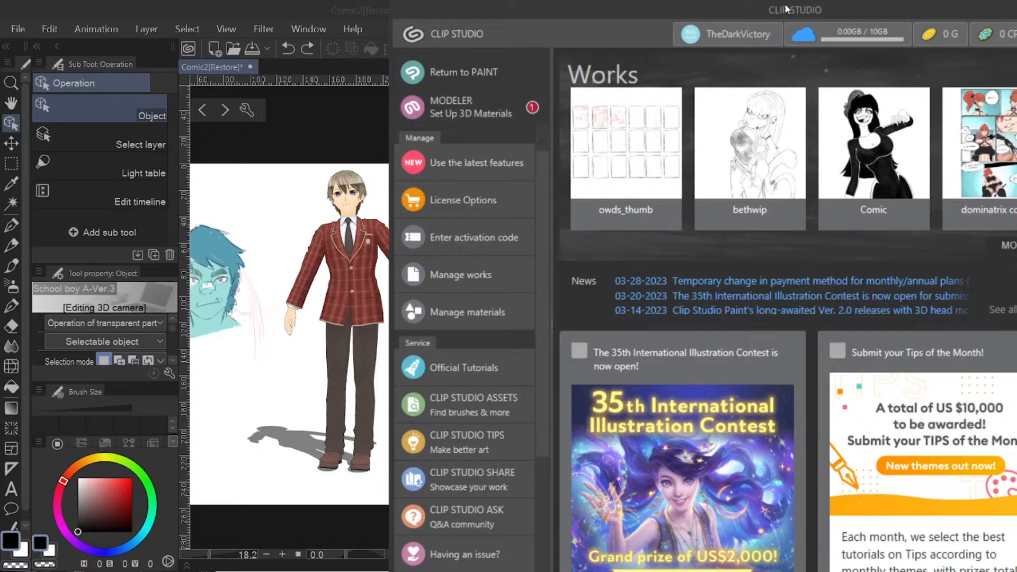
Step: Switch to the CLIP STUDIO launcher, and open CLIP STUDIO ASSETS in the maximized window
{"action": "mouse_move", "coordinate": [776, 6]}
{"action": "left_mouse_down"}
{"action": "mouse_move", "coordinate": [492, 0]}
{"action": "mouse_move", "coordinate": [1, 29]}
{"action": "mouse_move", "coordinate": [488, 129]}
{"action": "mouse_move", "coordinate": [516, 157]}
{"action": "mouse_move", "coordinate": [242, 2]}
{"action": "mouse_move", "coordinate": [1, 40]}
{"action": "left_mouse_up"}
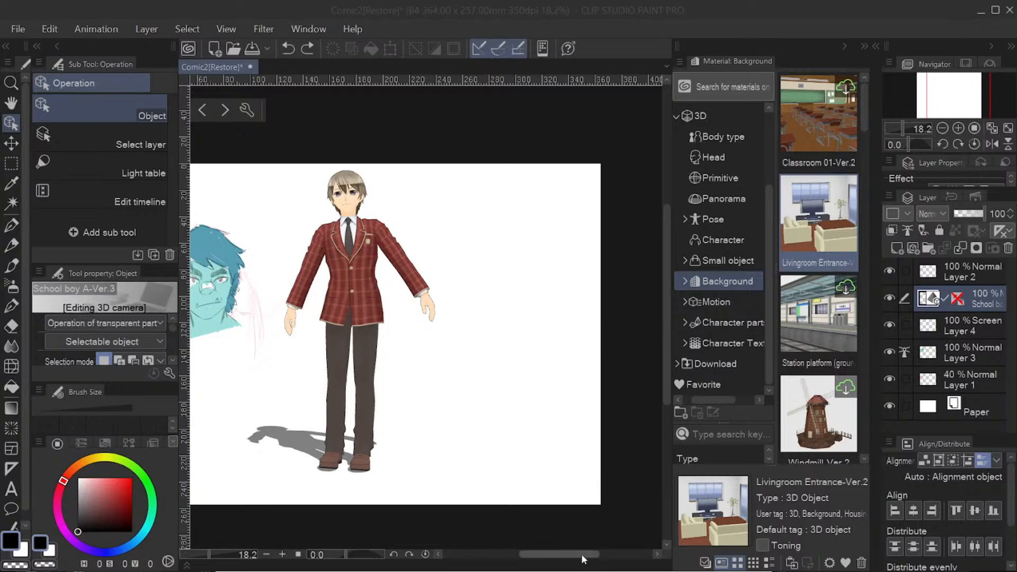
{"action": "left_click_drag", "start_coordinate": [581, 554], "coordinate": [552, 557]}
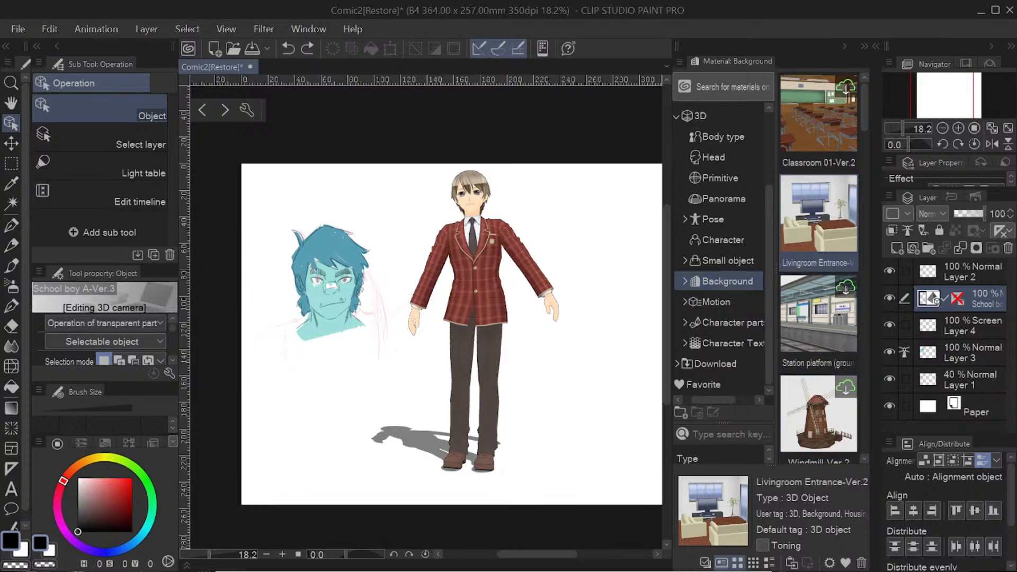
{"action": "mouse_move", "coordinate": [0, 517]}
{"action": "left_mouse_down"}
{"action": "mouse_move", "coordinate": [255, 177]}
{"action": "mouse_move", "coordinate": [410, 73]}
{"action": "mouse_move", "coordinate": [386, 79]}
{"action": "left_mouse_up"}
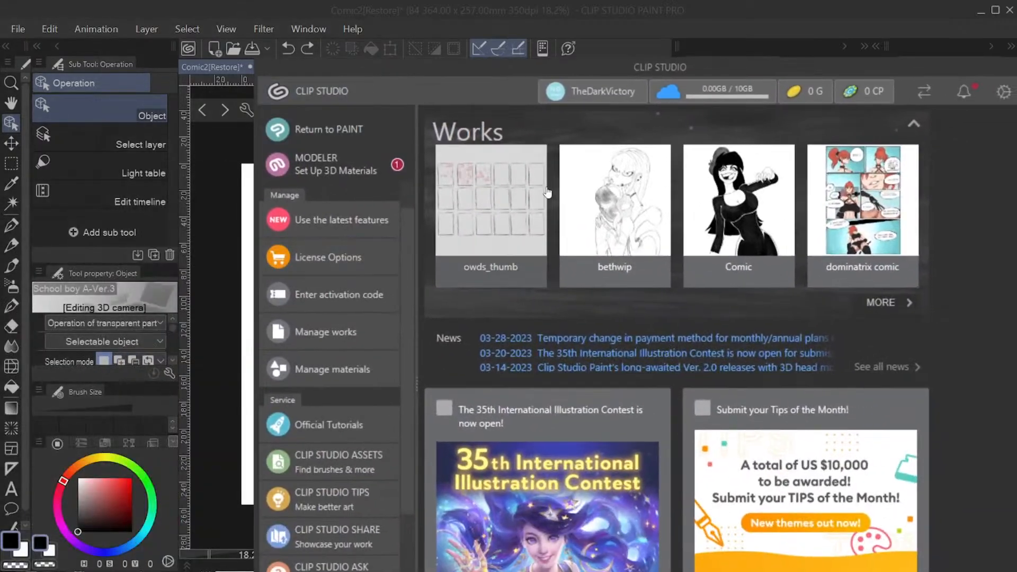
{"action": "left_click_drag", "start_coordinate": [800, 69], "coordinate": [753, 20]}
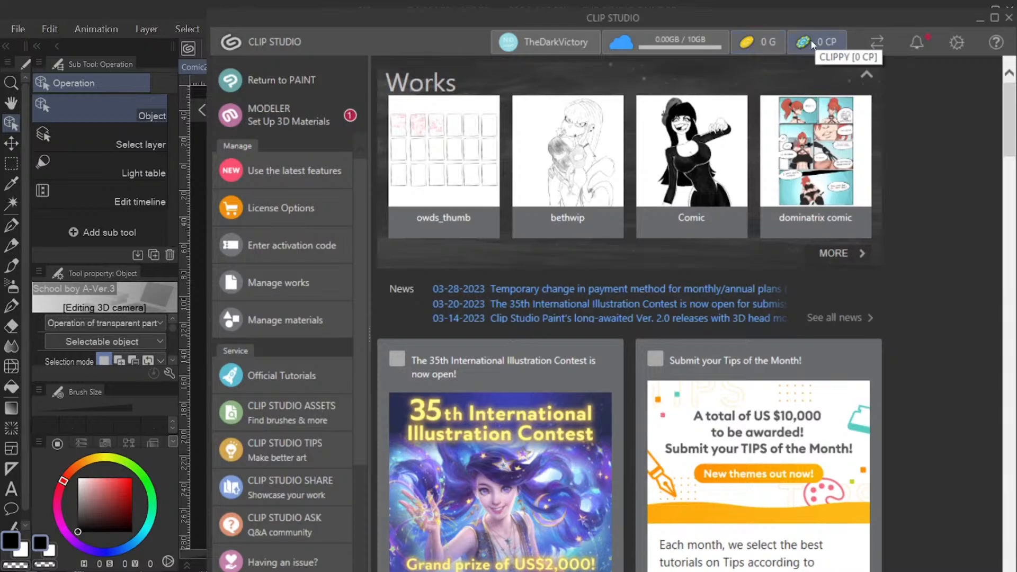
{"action": "scroll", "coordinate": [291, 254], "scroll_direction": "down", "scroll_amount": 3}
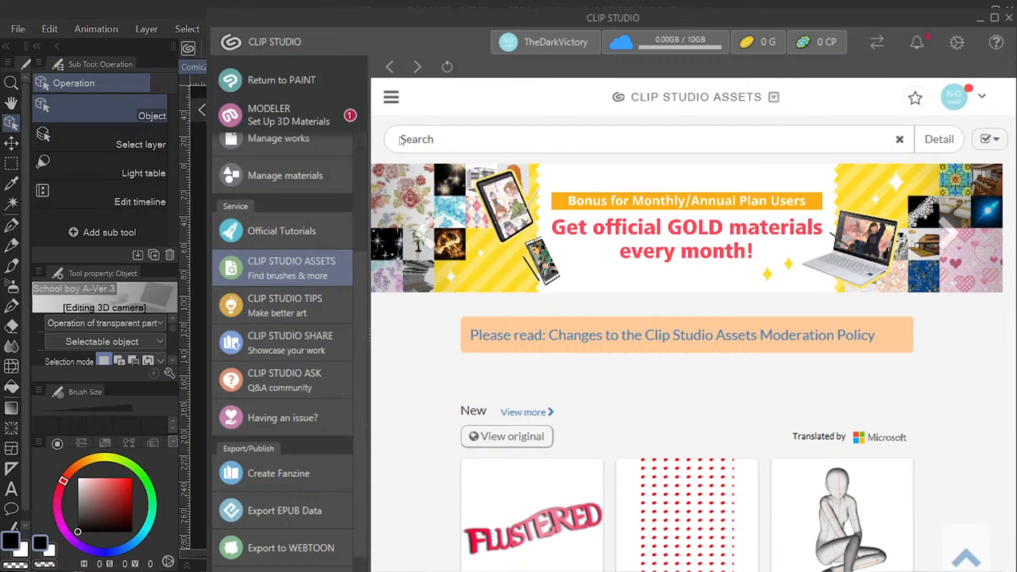
{"action": "left_click", "coordinate": [996, 19]}
Step: Look through the new, top free, top paid and recommended materials on the CLIP STUDIO ASSETS home page
{"action": "scroll", "coordinate": [466, 336], "scroll_direction": "down", "scroll_amount": 5}
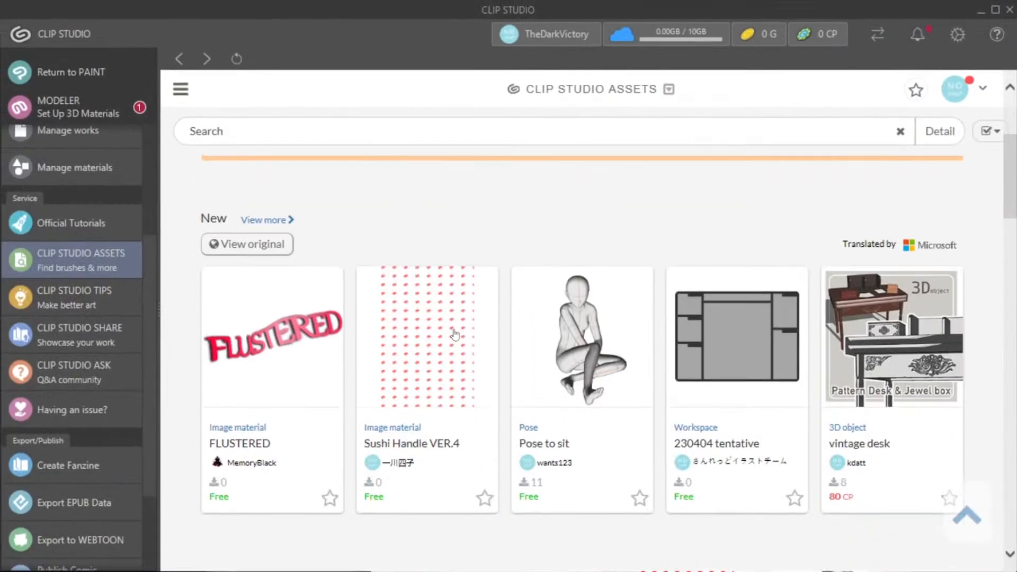
{"action": "scroll", "coordinate": [455, 335], "scroll_direction": "down", "scroll_amount": 3}
{"action": "scroll", "coordinate": [533, 366], "scroll_direction": "up", "scroll_amount": 3}
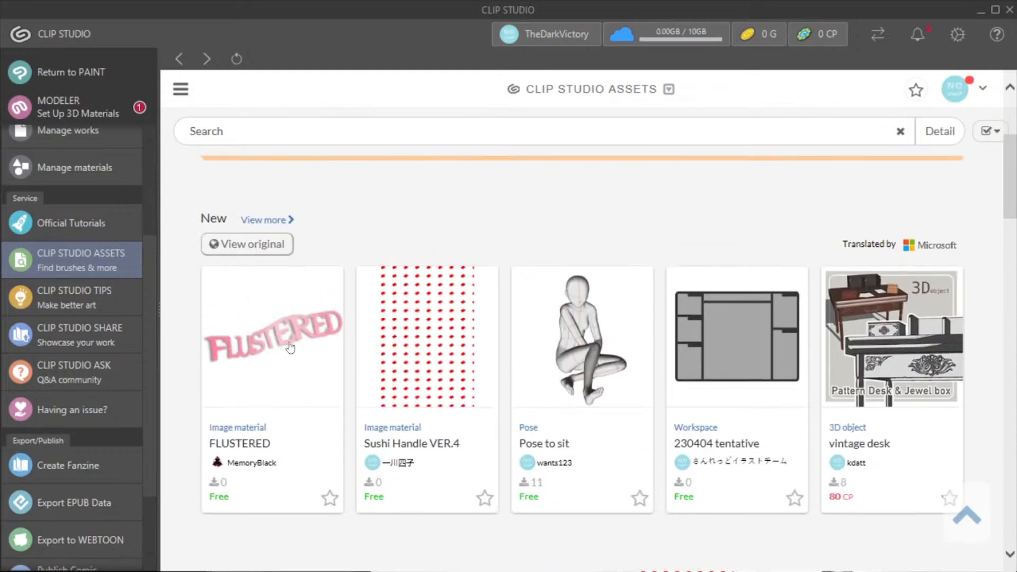
{"action": "scroll", "coordinate": [848, 286], "scroll_direction": "down", "scroll_amount": 5}
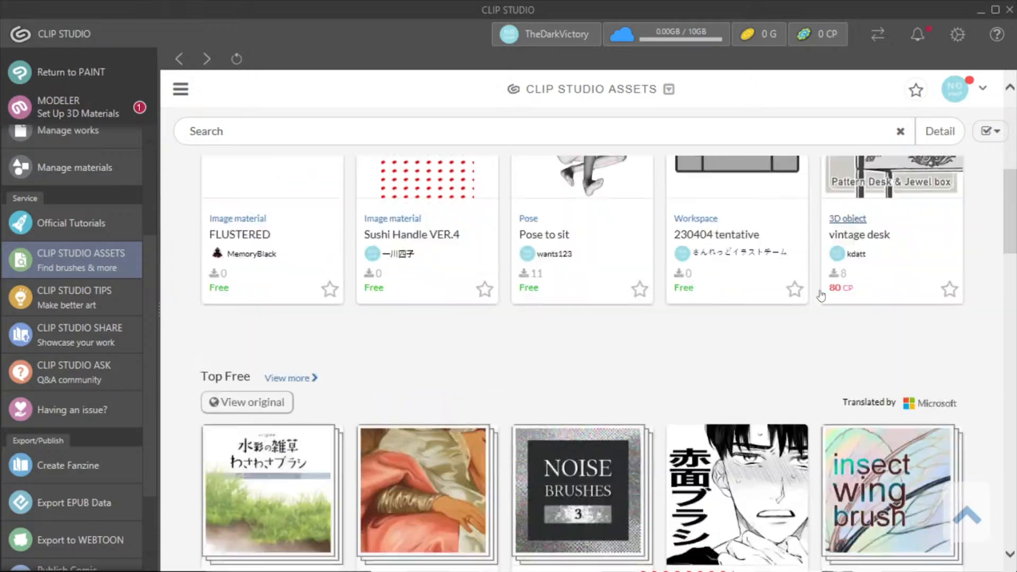
{"action": "scroll", "coordinate": [815, 295], "scroll_direction": "down", "scroll_amount": 8}
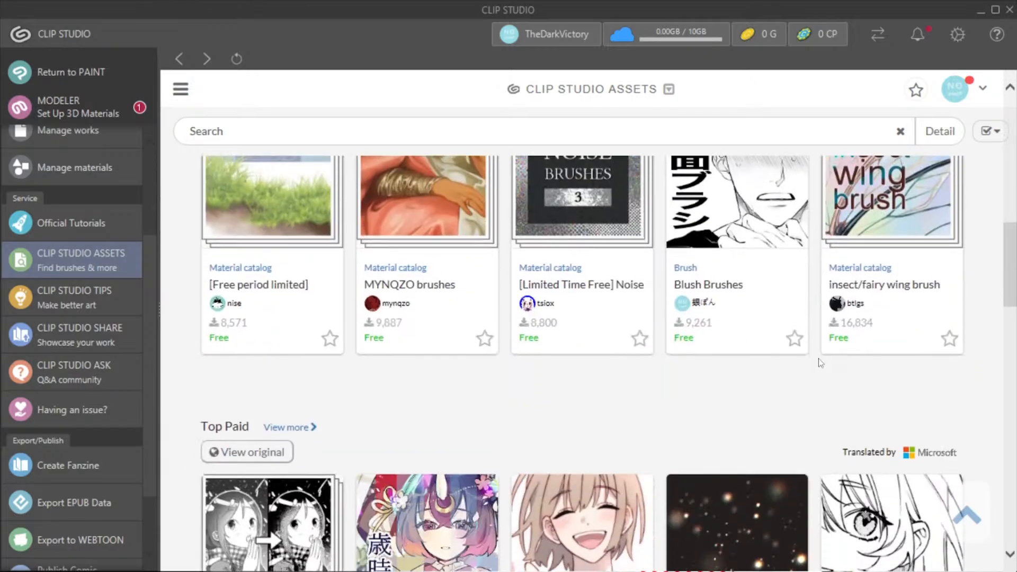
{"action": "scroll", "coordinate": [836, 361], "scroll_direction": "down", "scroll_amount": 8}
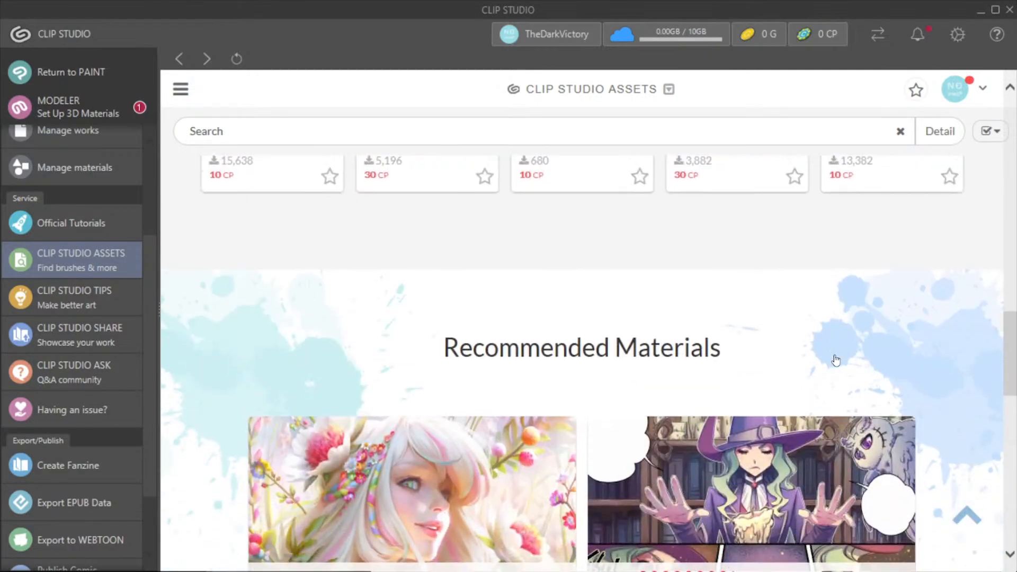
{"action": "scroll", "coordinate": [824, 389], "scroll_direction": "down", "scroll_amount": 5}
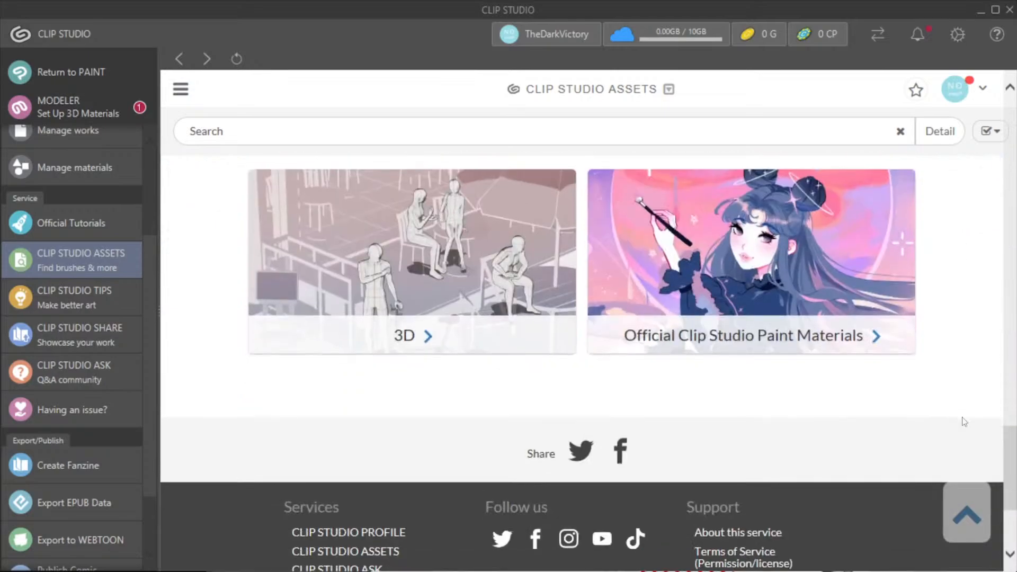
{"action": "scroll", "coordinate": [226, 289], "scroll_direction": "up", "scroll_amount": 1}
{"action": "scroll", "coordinate": [225, 288], "scroll_direction": "up", "scroll_amount": 3}
{"action": "scroll", "coordinate": [574, 272], "scroll_direction": "down", "scroll_amount": 3}
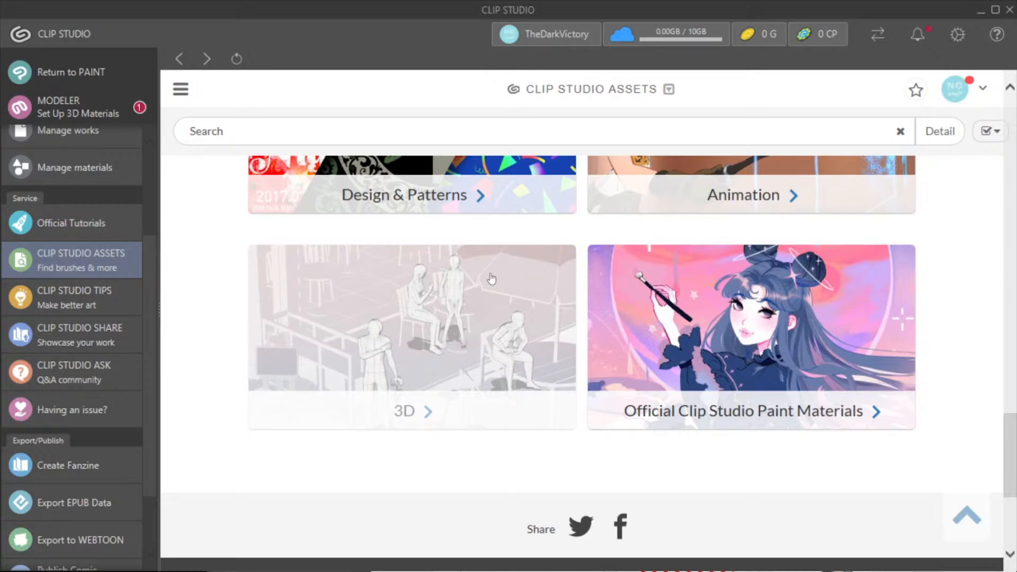
Step: Open the 3D recommended materials collection and look through its free and paid assets
{"action": "left_click", "coordinate": [492, 280]}
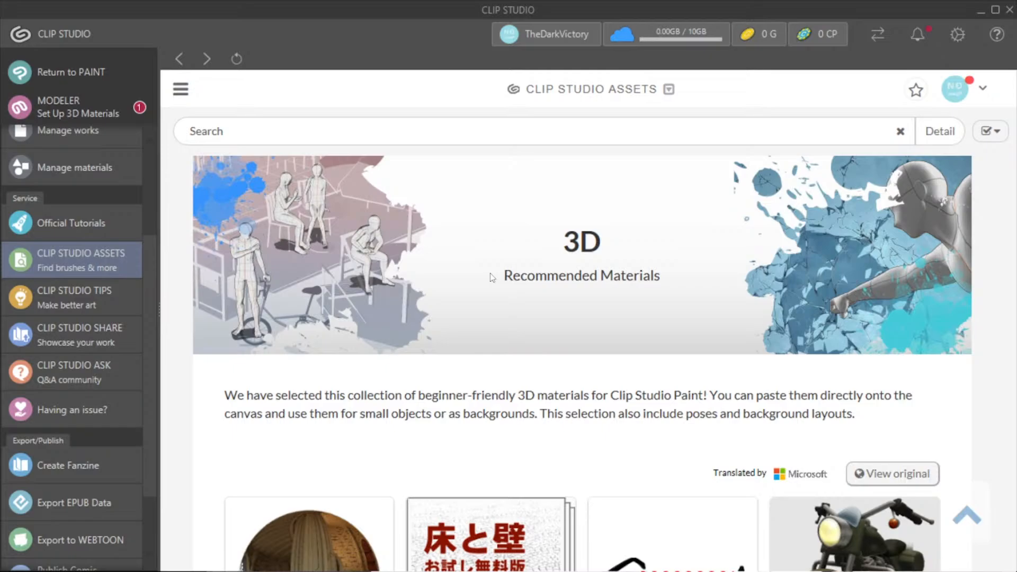
{"action": "scroll", "coordinate": [492, 277], "scroll_direction": "down", "scroll_amount": 5}
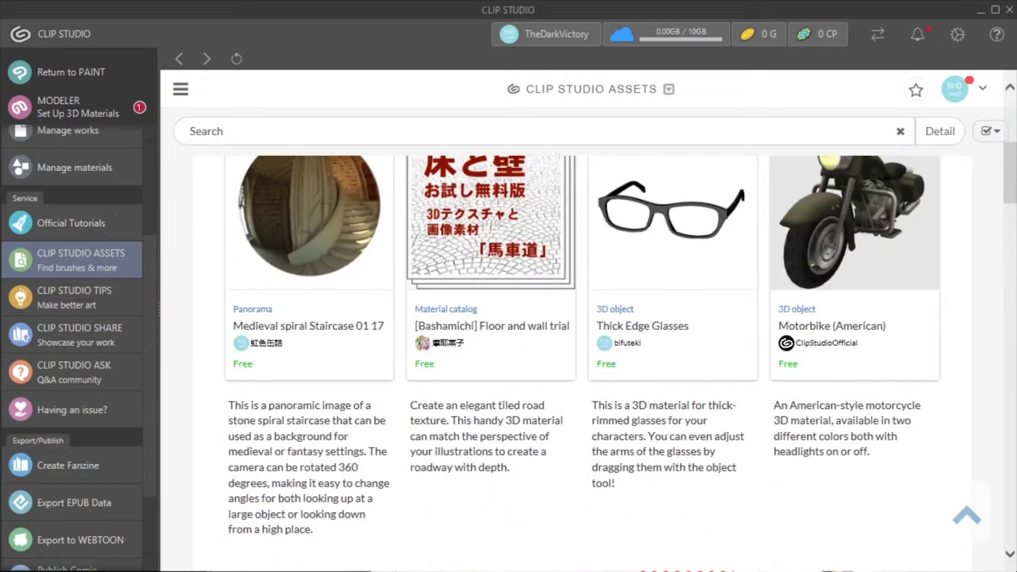
{"action": "scroll", "coordinate": [845, 241], "scroll_direction": "up", "scroll_amount": 1}
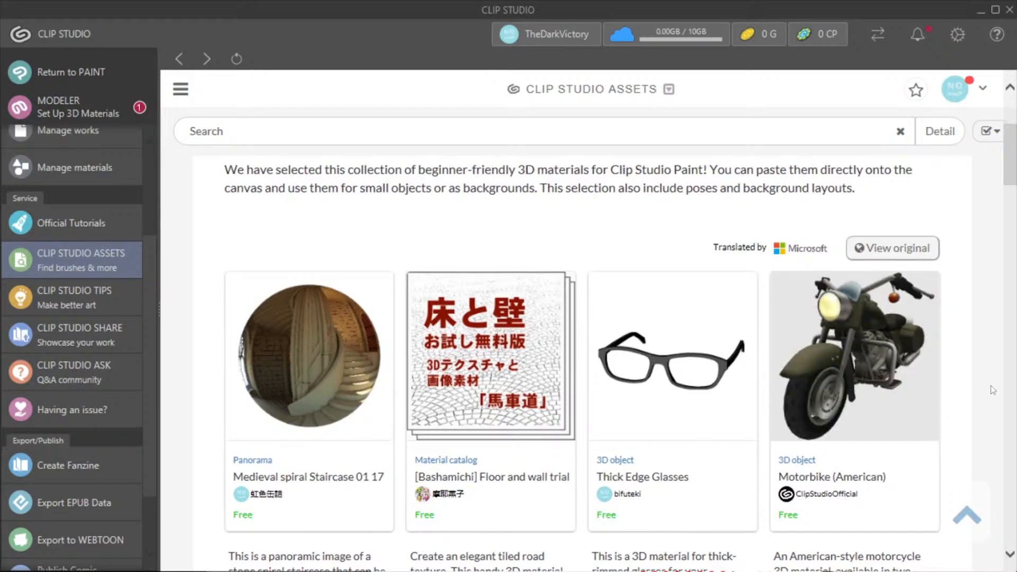
{"action": "scroll", "coordinate": [960, 380], "scroll_direction": "down", "scroll_amount": 10}
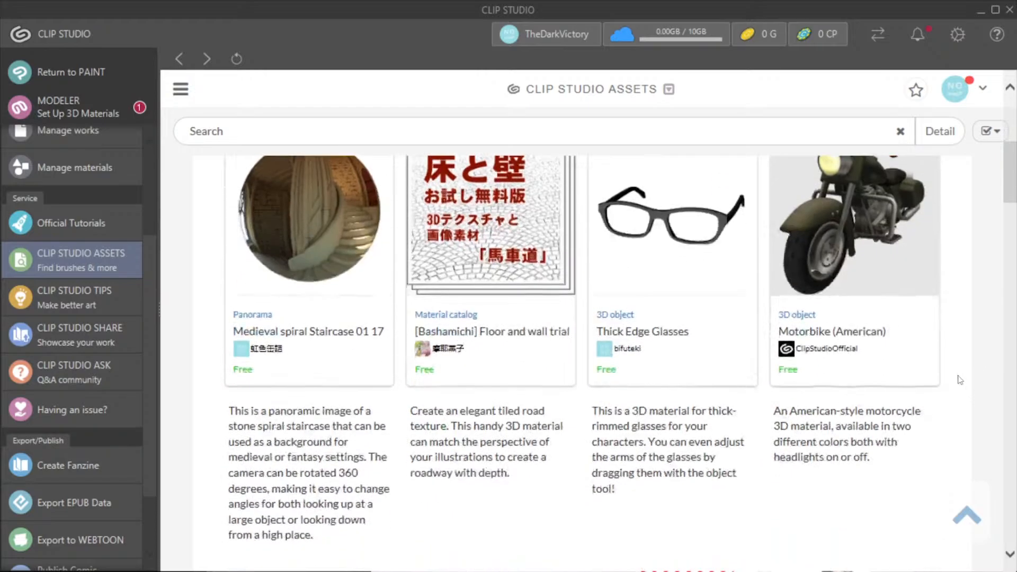
{"action": "scroll", "coordinate": [960, 380], "scroll_direction": "down", "scroll_amount": 2}
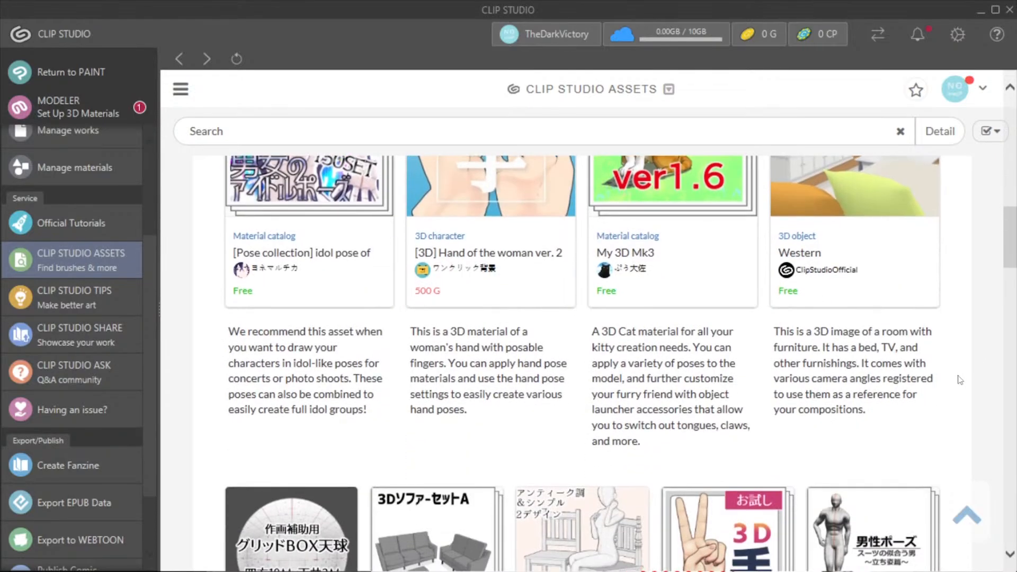
Step: Look through the remaining assets of the 3D recommended materials collection, down to the Digital SLR Cameras and Lantern Set row
{"action": "scroll", "coordinate": [960, 380], "scroll_direction": "up", "scroll_amount": 5}
{"action": "scroll", "coordinate": [961, 380], "scroll_direction": "down", "scroll_amount": 2}
{"action": "scroll", "coordinate": [961, 380], "scroll_direction": "down", "scroll_amount": 15}
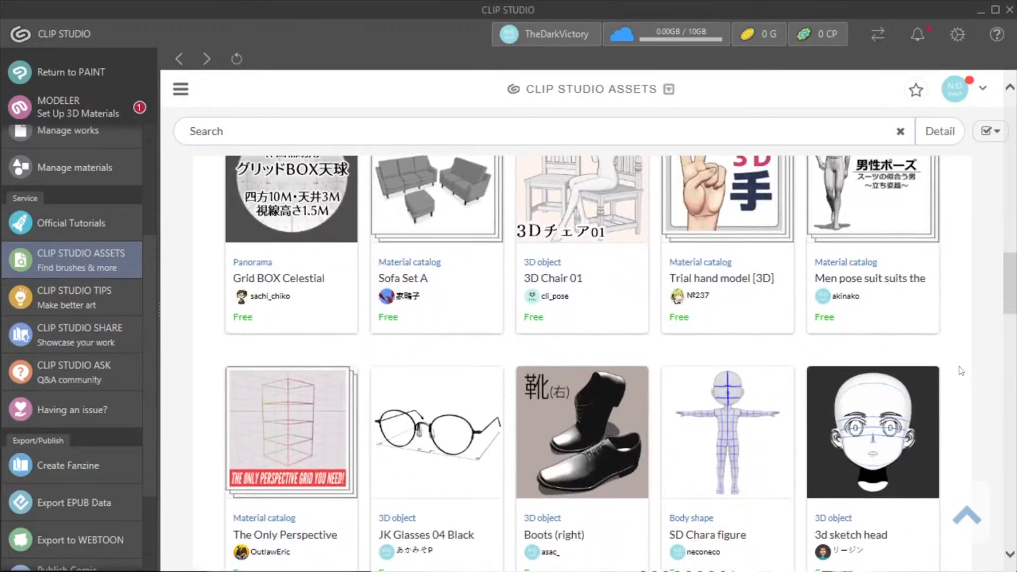
{"action": "scroll", "coordinate": [961, 374], "scroll_direction": "up", "scroll_amount": 3}
{"action": "scroll", "coordinate": [962, 371], "scroll_direction": "down", "scroll_amount": 10}
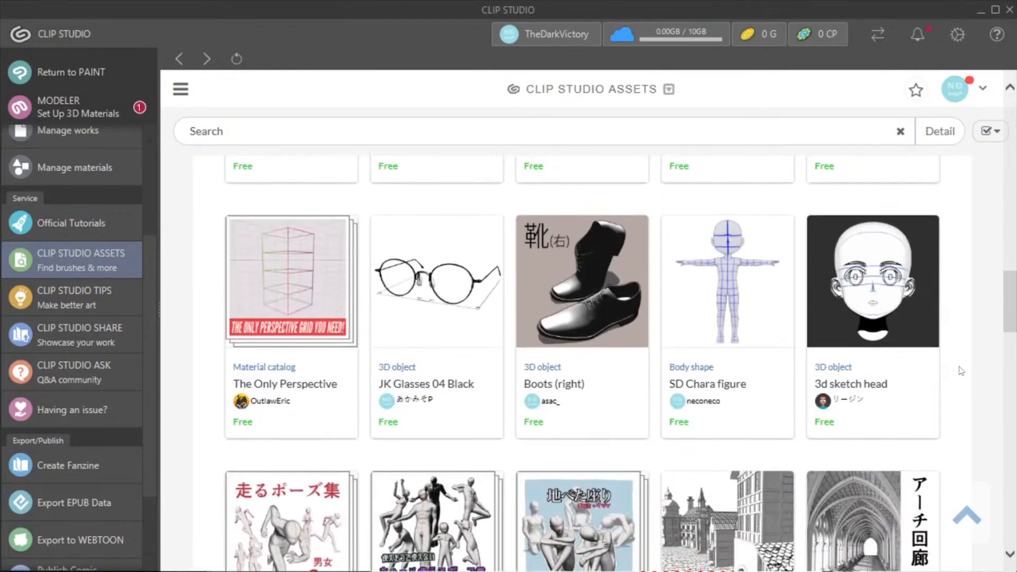
{"action": "scroll", "coordinate": [959, 402], "scroll_direction": "down", "scroll_amount": 3}
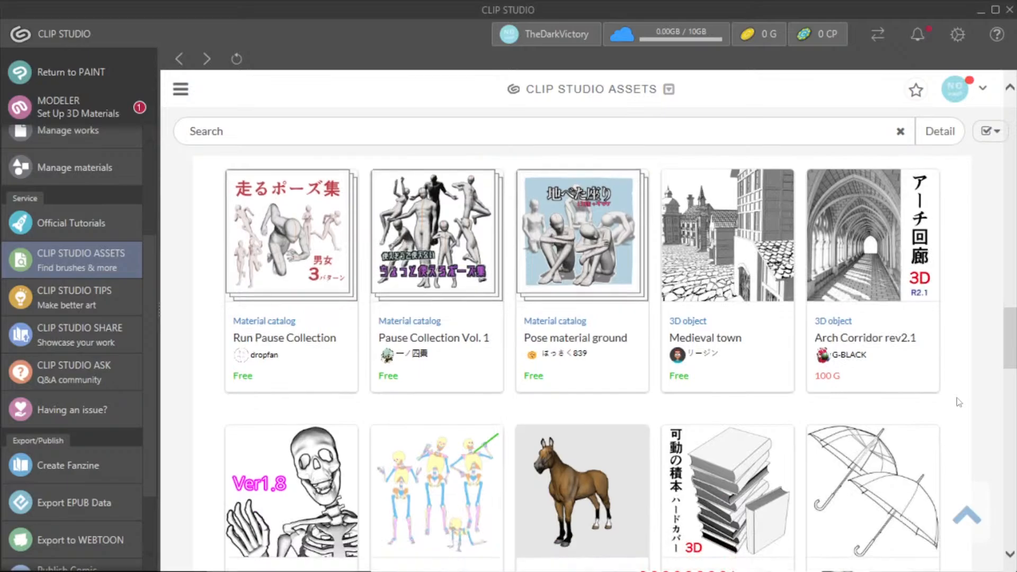
{"action": "scroll", "coordinate": [959, 402], "scroll_direction": "down", "scroll_amount": 20}
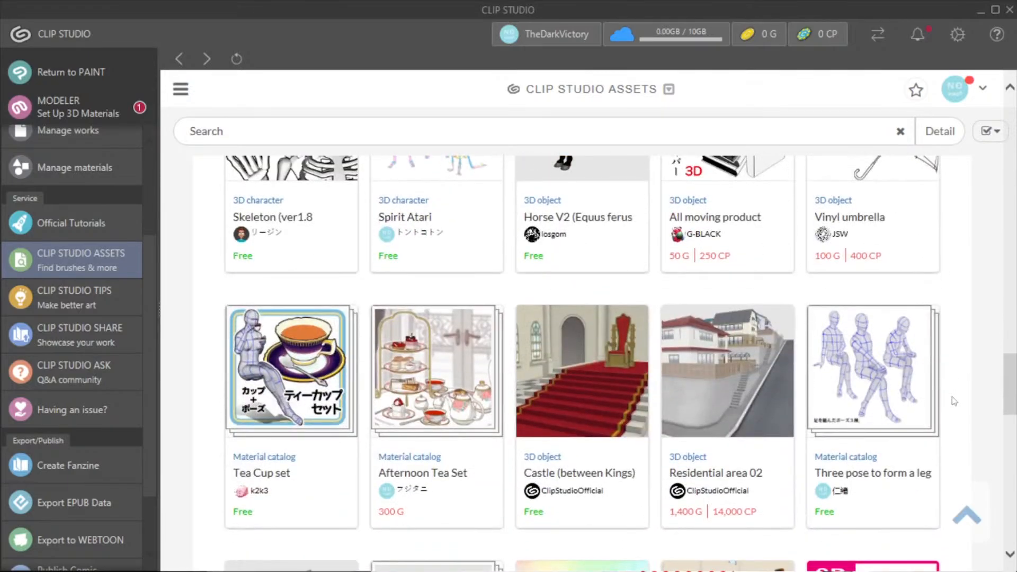
{"action": "scroll", "coordinate": [955, 401], "scroll_direction": "down", "scroll_amount": 7}
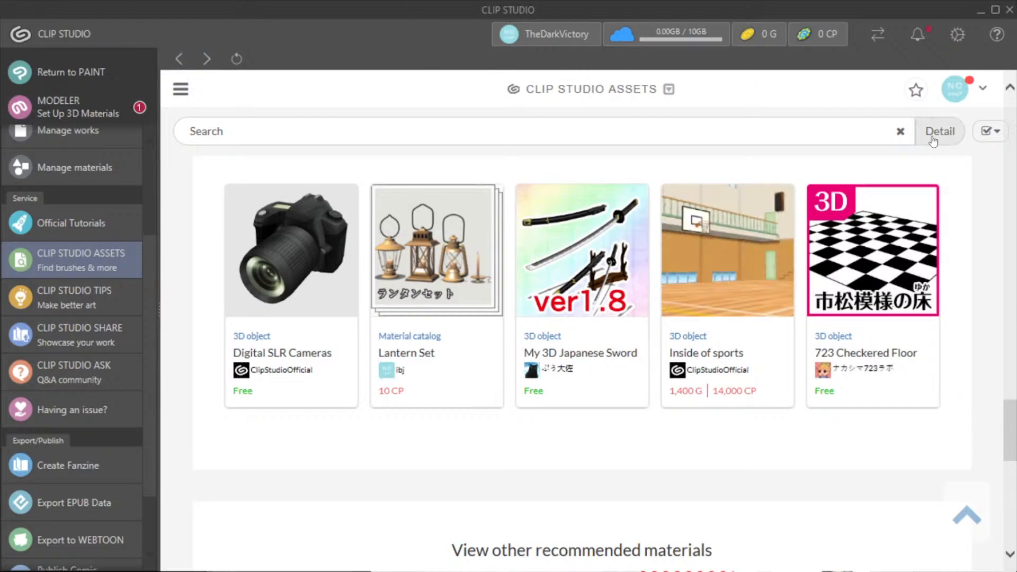
Step: Switch back to Clip Studio Paint, lower Layer 2's opacity to 43%, and try a lower school boy layer opacity before restoring 100%
{"action": "left_click", "coordinate": [981, 9]}
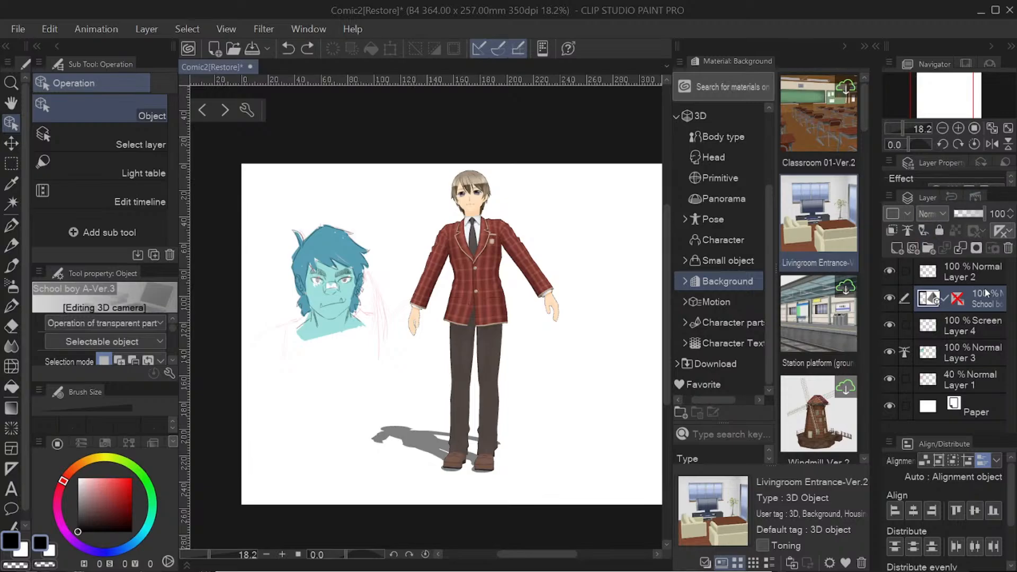
{"action": "left_click", "coordinate": [975, 271]}
{"action": "left_click_drag", "start_coordinate": [982, 213], "coordinate": [960, 214]}
{"action": "left_click", "coordinate": [970, 294]}
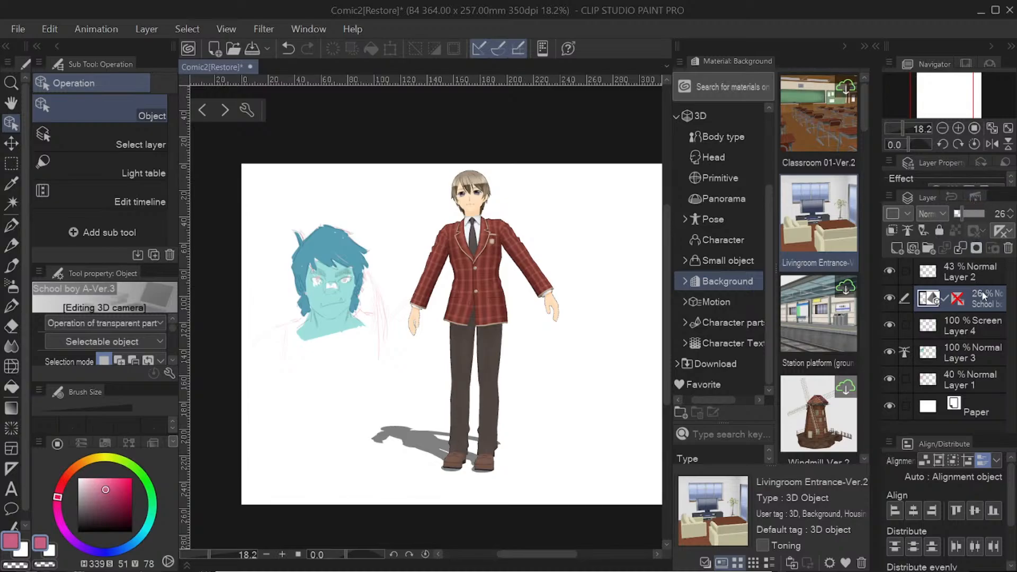
{"action": "left_click", "coordinate": [985, 214]}
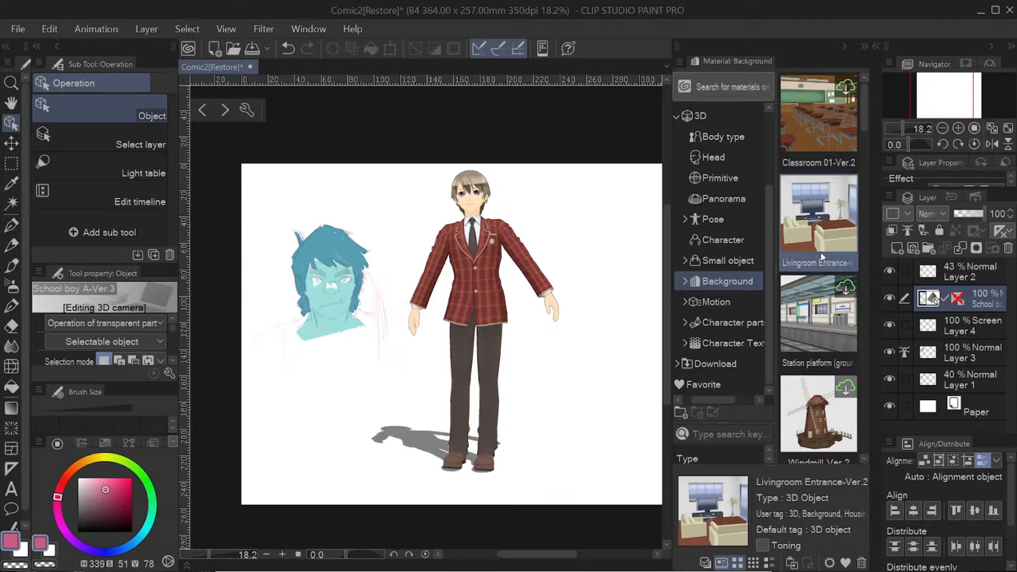
Step: Add a new raster layer above Layer 2, and choose the Real pencil with a bright red colour
{"action": "left_click", "coordinate": [968, 272]}
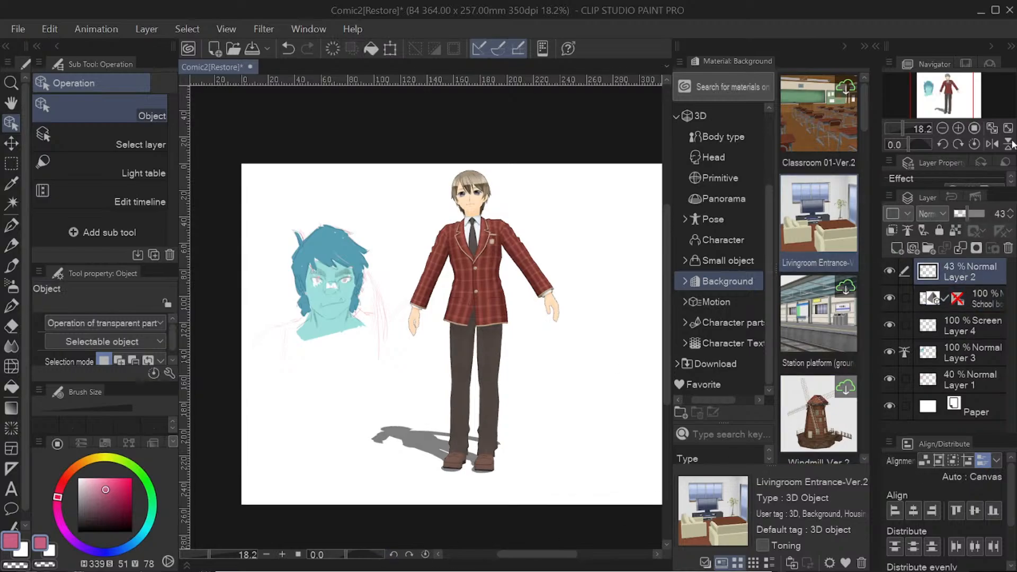
{"action": "left_click", "coordinate": [912, 247]}
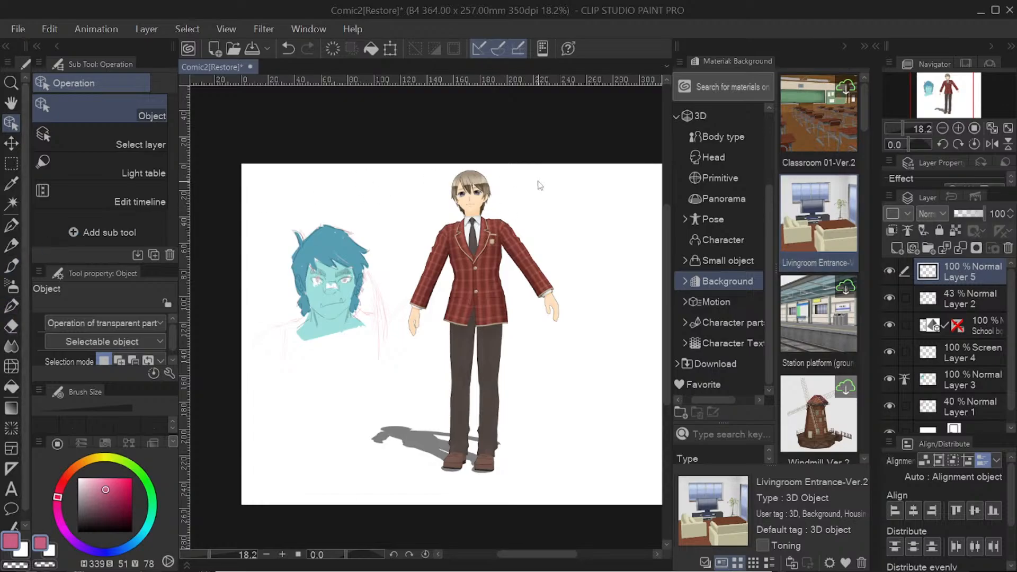
{"action": "left_click", "coordinate": [11, 245]}
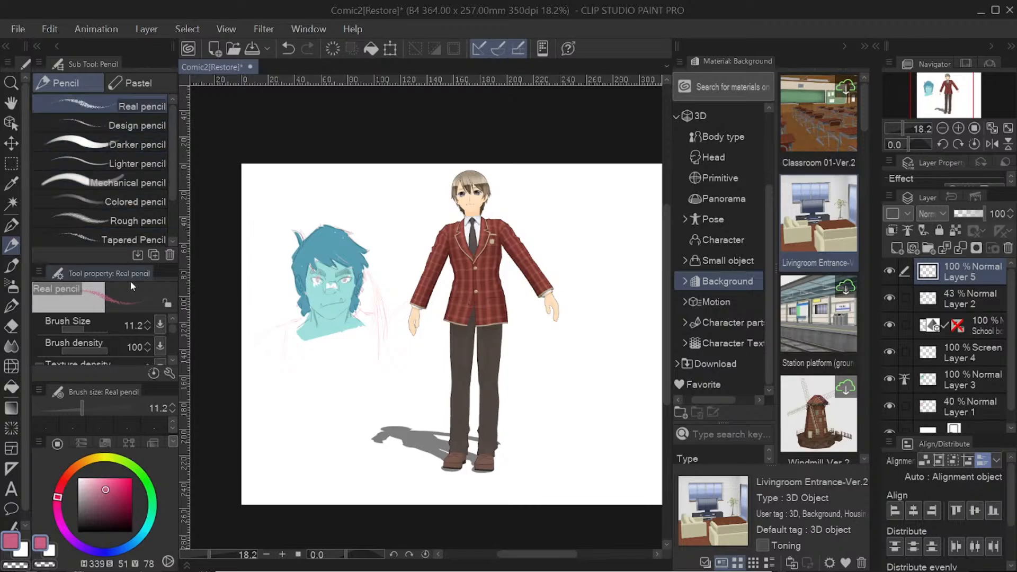
{"action": "left_click", "coordinate": [105, 502]}
{"action": "left_click_drag", "start_coordinate": [104, 504], "coordinate": [129, 479]}
{"action": "left_click", "coordinate": [64, 480]}
{"action": "left_click", "coordinate": [132, 478]}
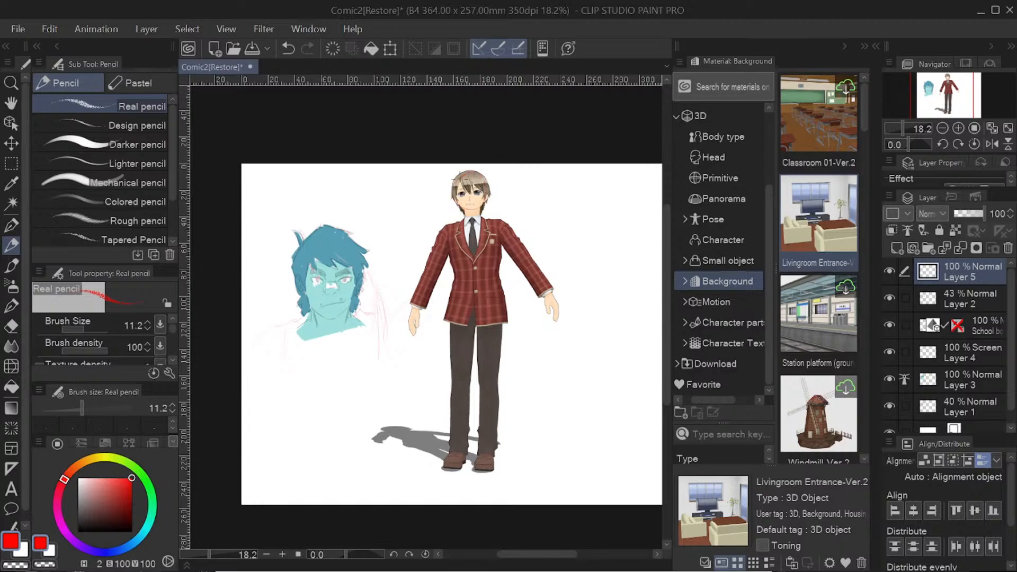
Step: Trace the school boy model in red as a construction figure with head, torso, hips, arms, legs and feet
{"action": "mouse_move", "coordinate": [460, 179]}
{"action": "left_mouse_down"}
{"action": "mouse_move", "coordinate": [459, 205]}
{"action": "mouse_move", "coordinate": [471, 210]}
{"action": "left_mouse_up"}
{"action": "mouse_move", "coordinate": [450, 242]}
{"action": "left_mouse_down"}
{"action": "mouse_move", "coordinate": [457, 282]}
{"action": "mouse_move", "coordinate": [498, 267]}
{"action": "left_mouse_up"}
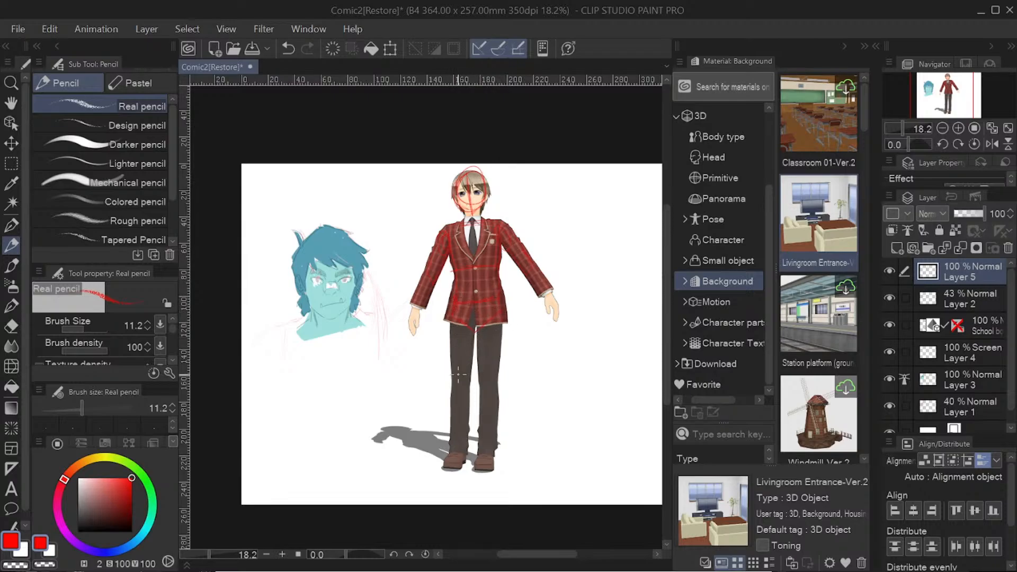
{"action": "mouse_move", "coordinate": [471, 334]}
{"action": "left_mouse_down"}
{"action": "mouse_move", "coordinate": [448, 352]}
{"action": "mouse_move", "coordinate": [445, 327]}
{"action": "mouse_move", "coordinate": [455, 385]}
{"action": "left_mouse_up"}
{"action": "mouse_move", "coordinate": [499, 361]}
{"action": "left_mouse_down"}
{"action": "mouse_move", "coordinate": [493, 470]}
{"action": "mouse_move", "coordinate": [483, 399]}
{"action": "mouse_move", "coordinate": [493, 408]}
{"action": "mouse_move", "coordinate": [493, 388]}
{"action": "mouse_move", "coordinate": [491, 445]}
{"action": "left_mouse_up"}
{"action": "mouse_move", "coordinate": [444, 467]}
{"action": "left_mouse_down"}
{"action": "mouse_move", "coordinate": [453, 476]}
{"action": "mouse_move", "coordinate": [465, 464]}
{"action": "mouse_move", "coordinate": [494, 468]}
{"action": "left_mouse_up"}
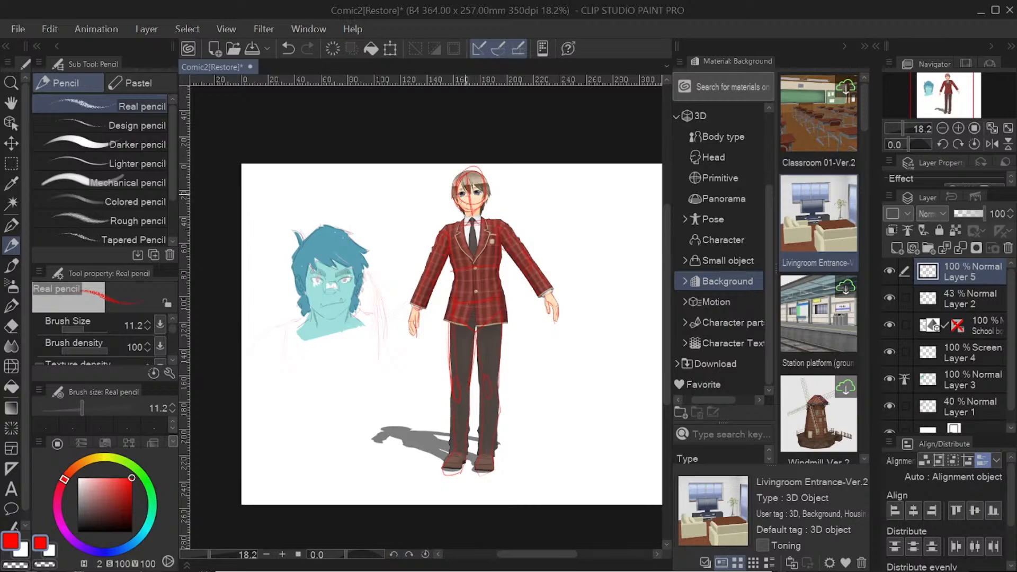
{"action": "left_click_drag", "start_coordinate": [465, 195], "coordinate": [479, 195]}
Step: Hide the school boy model's layer and draw the neck between the red figure's head and torso
{"action": "left_click", "coordinate": [891, 324]}
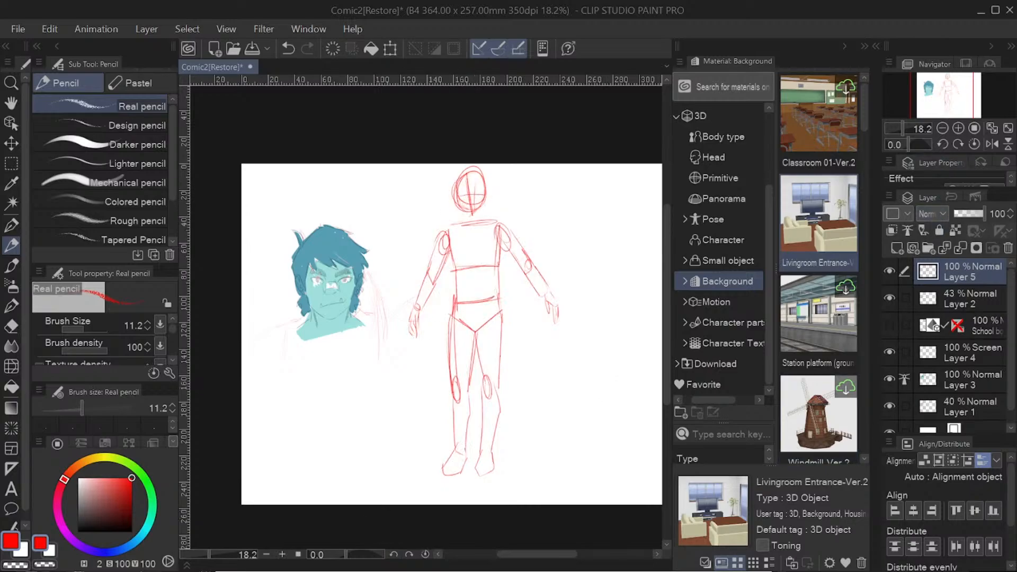
{"action": "mouse_move", "coordinate": [480, 202]}
{"action": "left_mouse_down"}
{"action": "mouse_move", "coordinate": [481, 220]}
{"action": "mouse_move", "coordinate": [467, 224]}
{"action": "left_mouse_up"}
{"action": "left_click", "coordinate": [891, 326]}
{"action": "left_click", "coordinate": [890, 327]}
Step: Look through the remaining 3D background materials, and open and browse the 3D pose materials
{"action": "left_click_drag", "start_coordinate": [865, 120], "coordinate": [853, 440]}
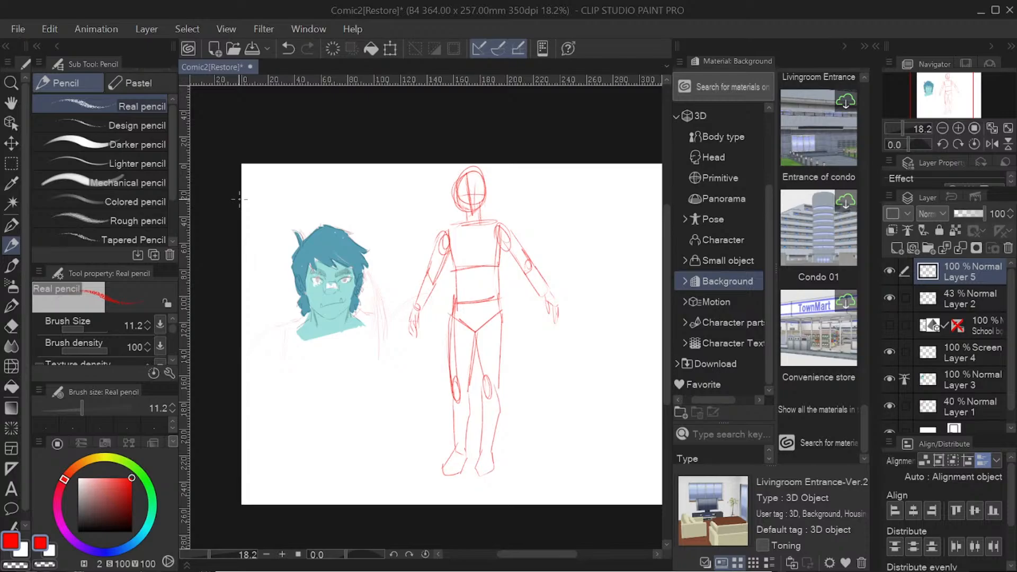
{"action": "left_click", "coordinate": [845, 47]}
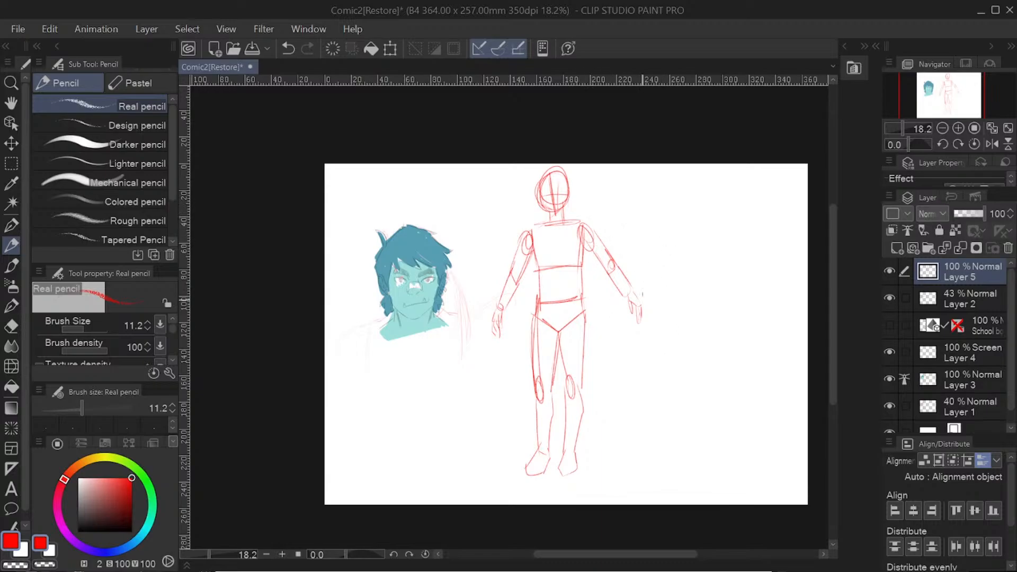
{"action": "left_click", "coordinate": [842, 47]}
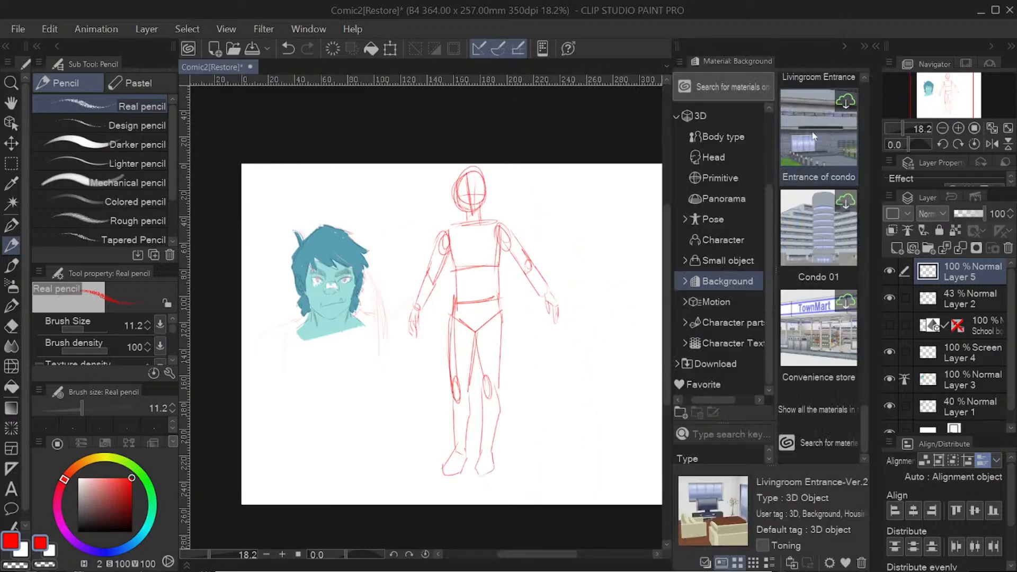
{"action": "left_click", "coordinate": [735, 222]}
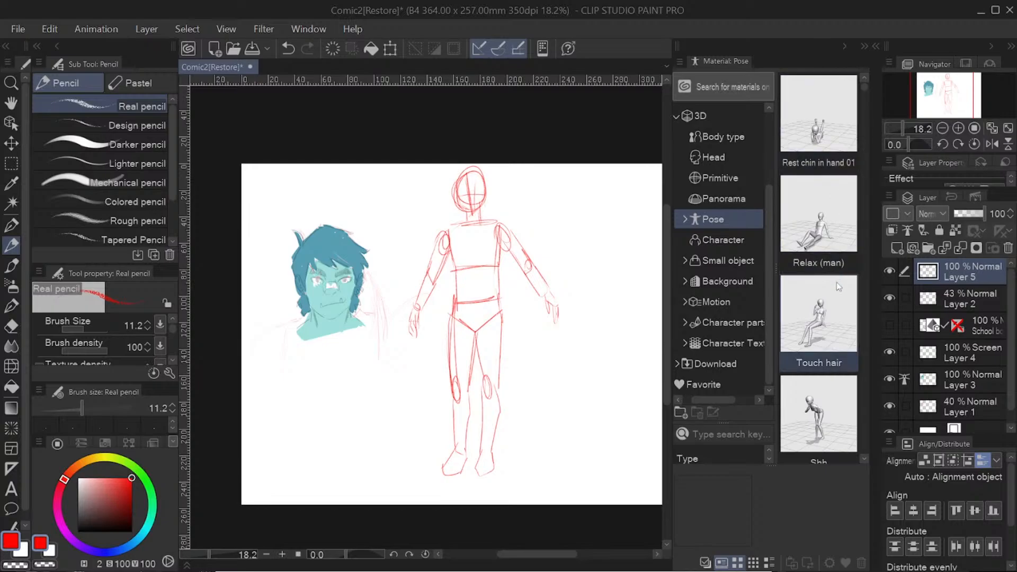
{"action": "left_click_drag", "start_coordinate": [868, 80], "coordinate": [863, 109]}
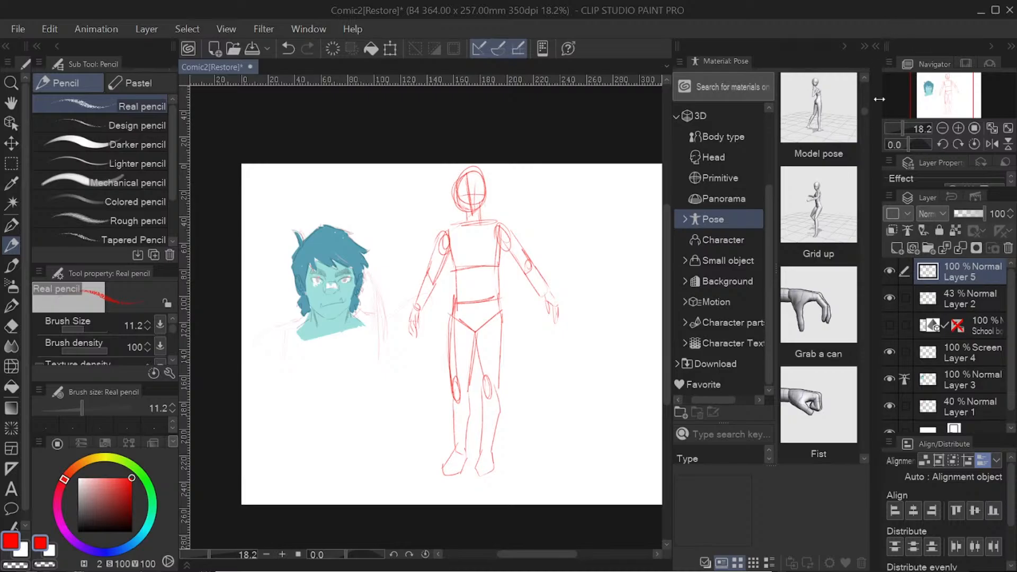
{"action": "left_click_drag", "start_coordinate": [865, 114], "coordinate": [863, 106]}
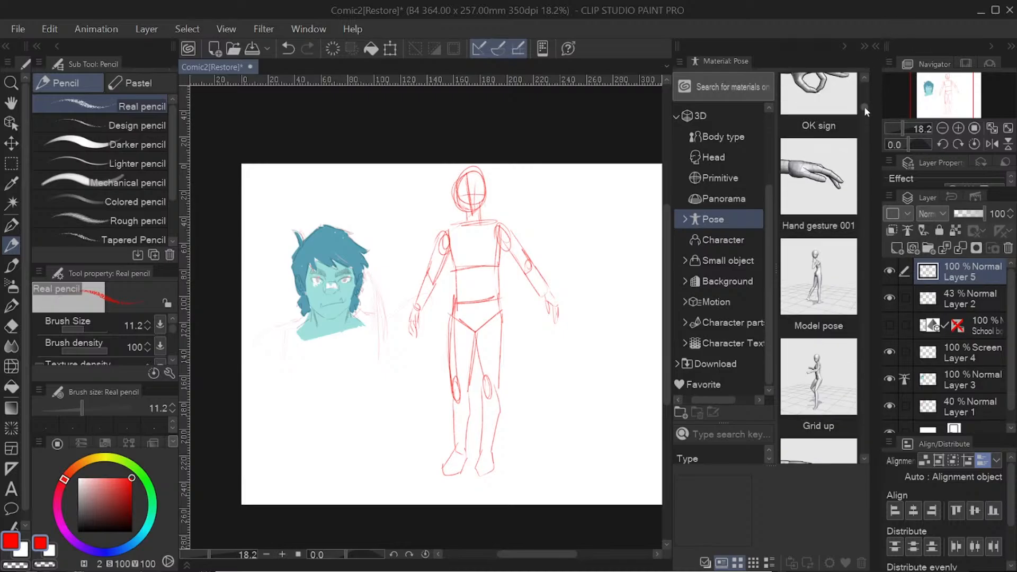
Step: Place the Model pose figure over the red sketch, try applying Hand gesture 001 to it, and undo these changes
{"action": "left_click", "coordinate": [827, 272]}
{"action": "left_click_drag", "start_coordinate": [823, 292], "coordinate": [511, 300]}
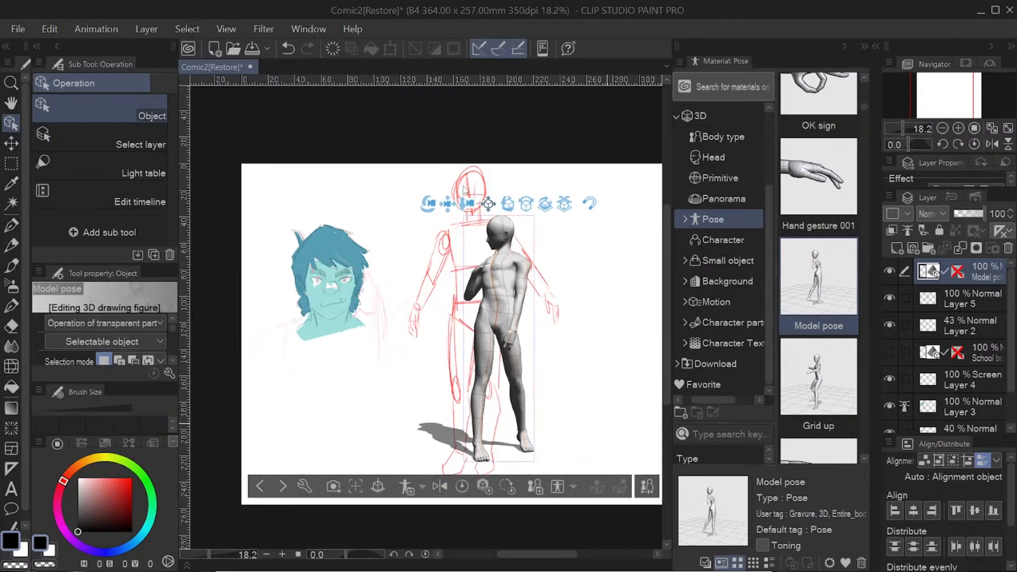
{"action": "left_click", "coordinate": [511, 344]}
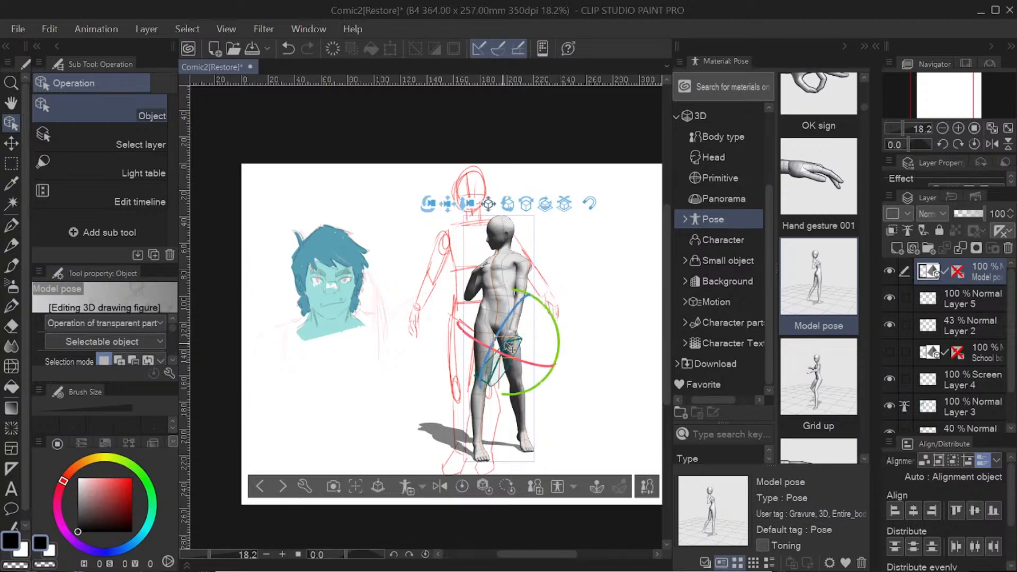
{"action": "left_click_drag", "start_coordinate": [819, 180], "coordinate": [509, 346]}
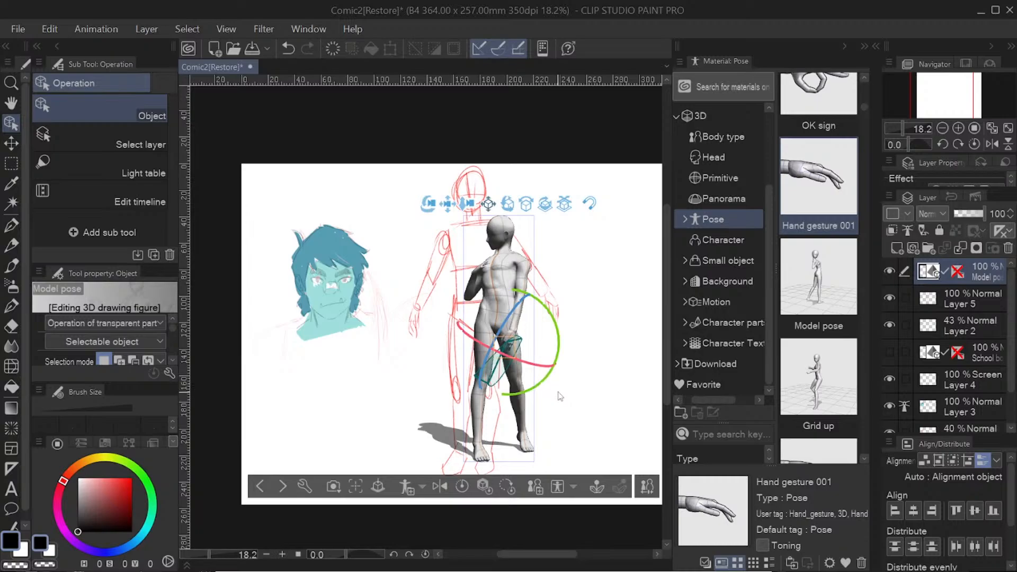
{"action": "left_click", "coordinate": [286, 49]}
{"action": "left_click", "coordinate": [286, 49]}
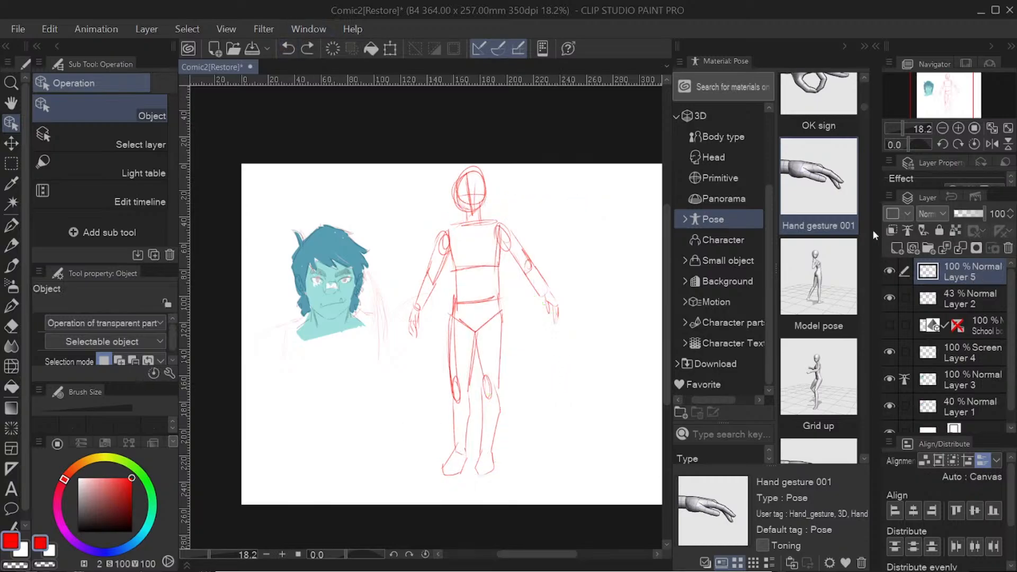
Step: Place the Pick something up pose figure over the red sketch's legs, and add the Feel dizzy pose figure above it
{"action": "left_click_drag", "start_coordinate": [867, 106], "coordinate": [873, 273]}
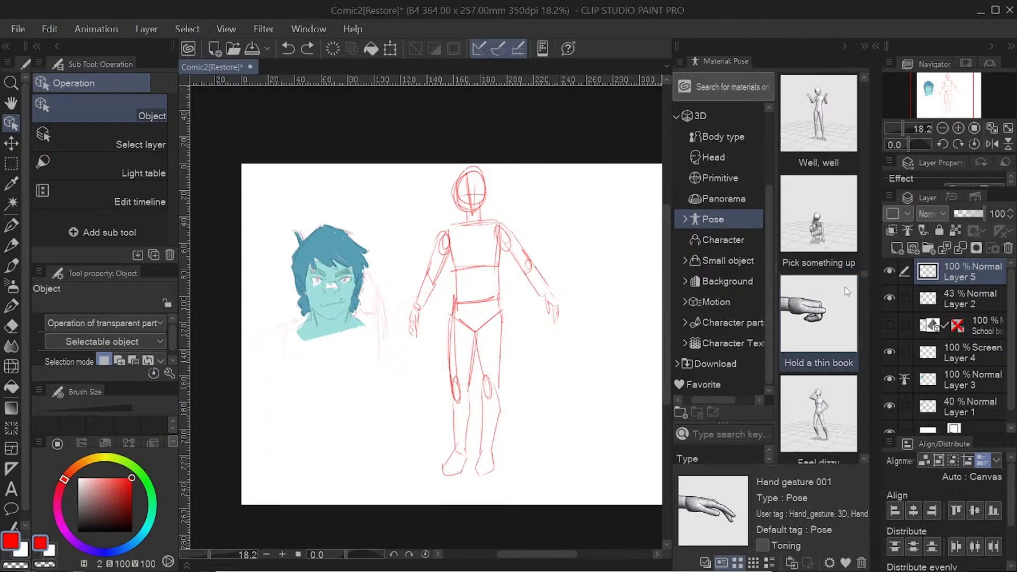
{"action": "left_click_drag", "start_coordinate": [835, 228], "coordinate": [620, 382]}
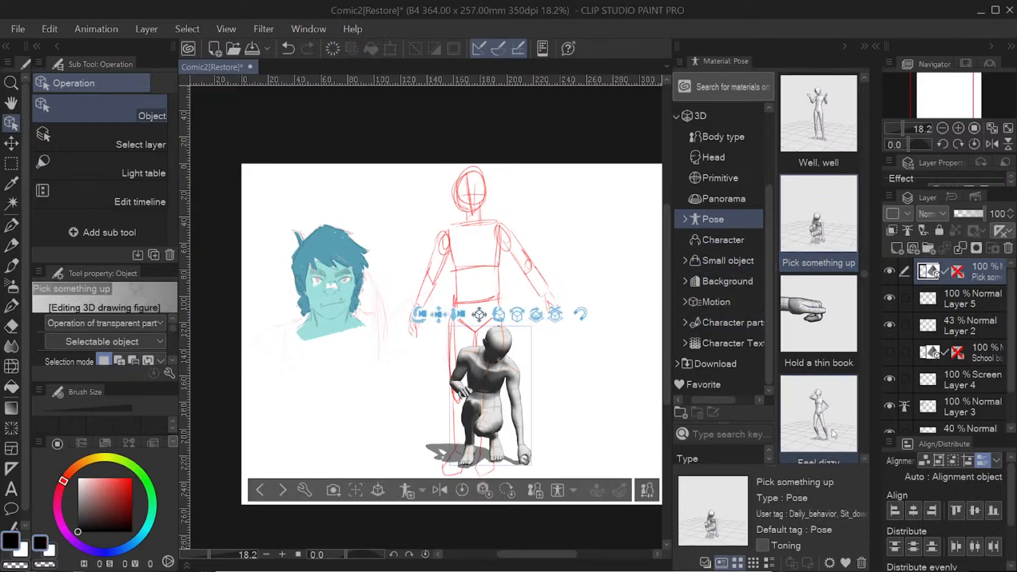
{"action": "left_click_drag", "start_coordinate": [819, 414], "coordinate": [548, 310]}
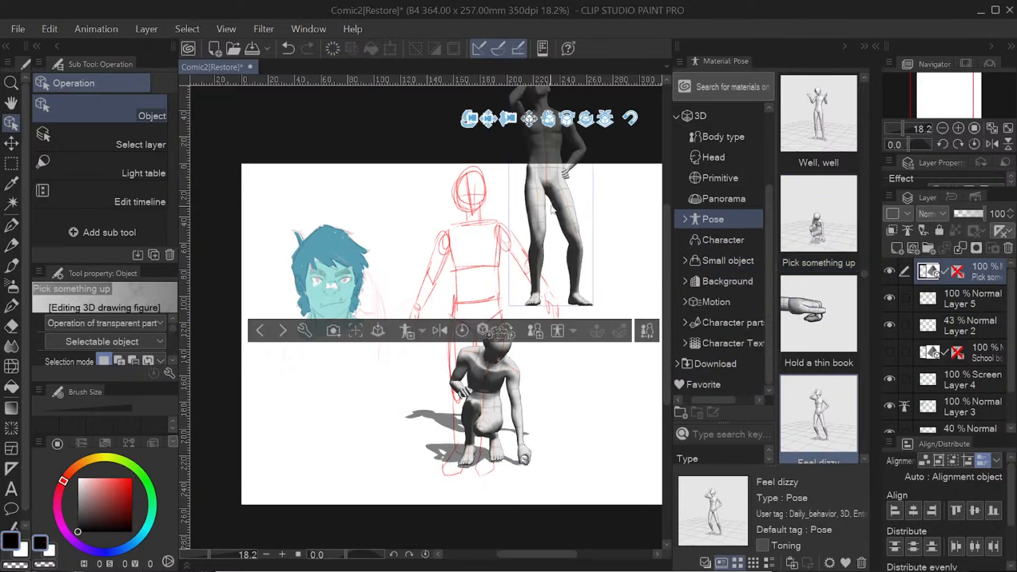
Step: Move the Feel dizzy figure down beside the crouching figure and rotate it to a side view
{"action": "left_click_drag", "start_coordinate": [562, 204], "coordinate": [565, 208]}
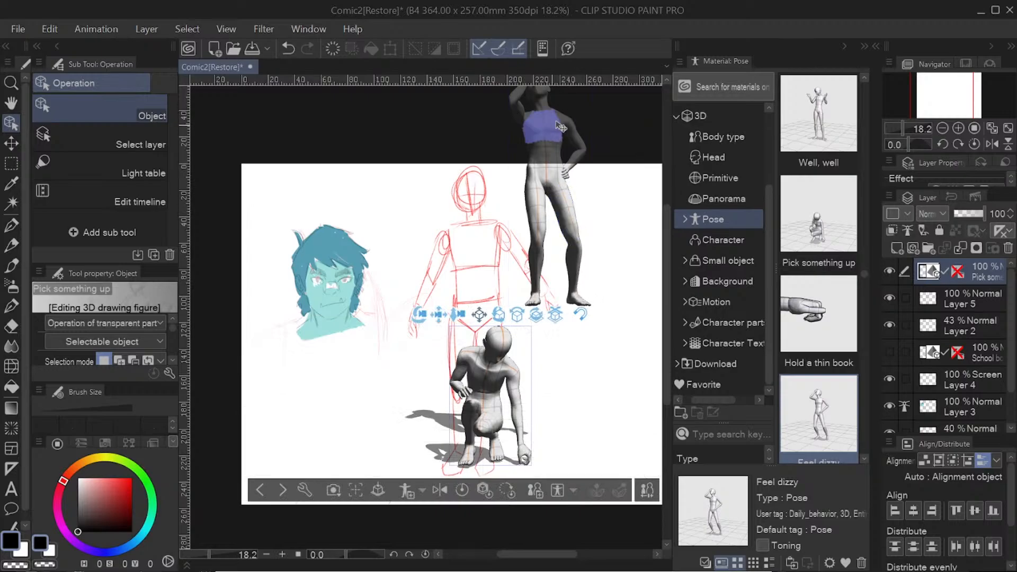
{"action": "left_click", "coordinate": [578, 119]}
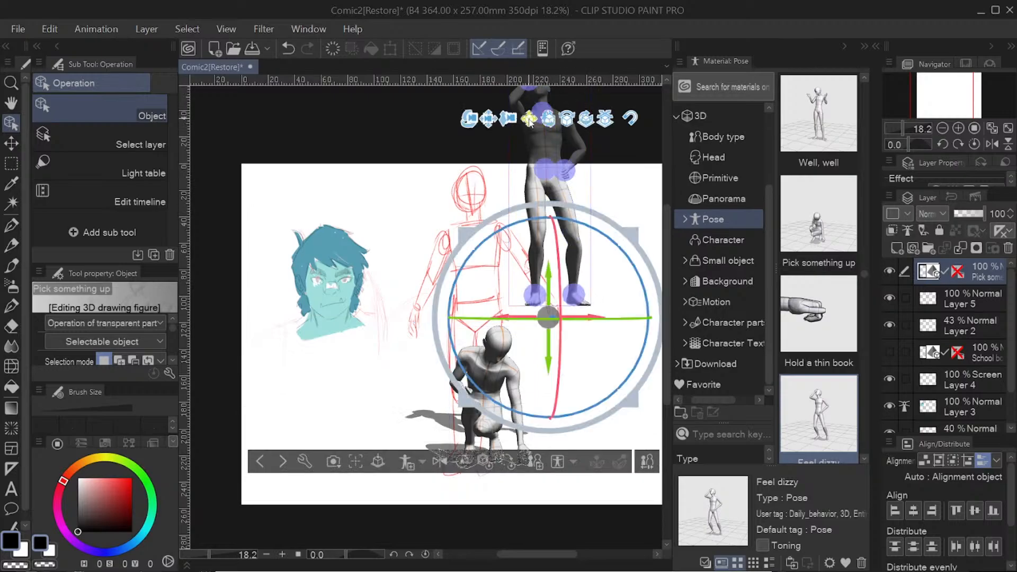
{"action": "left_click_drag", "start_coordinate": [529, 119], "coordinate": [583, 281]}
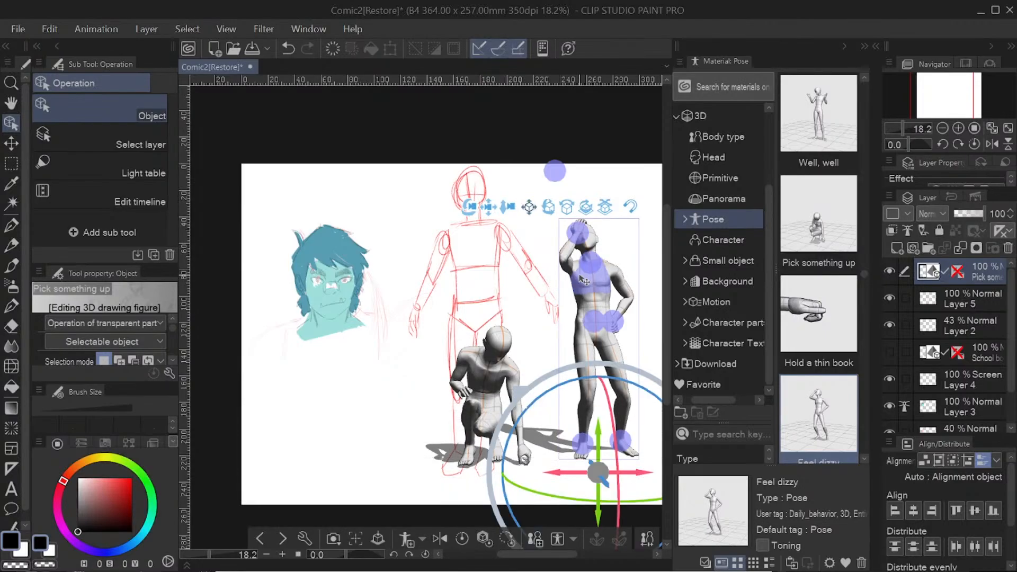
{"action": "scroll", "coordinate": [863, 275], "scroll_direction": "down", "scroll_amount": 3}
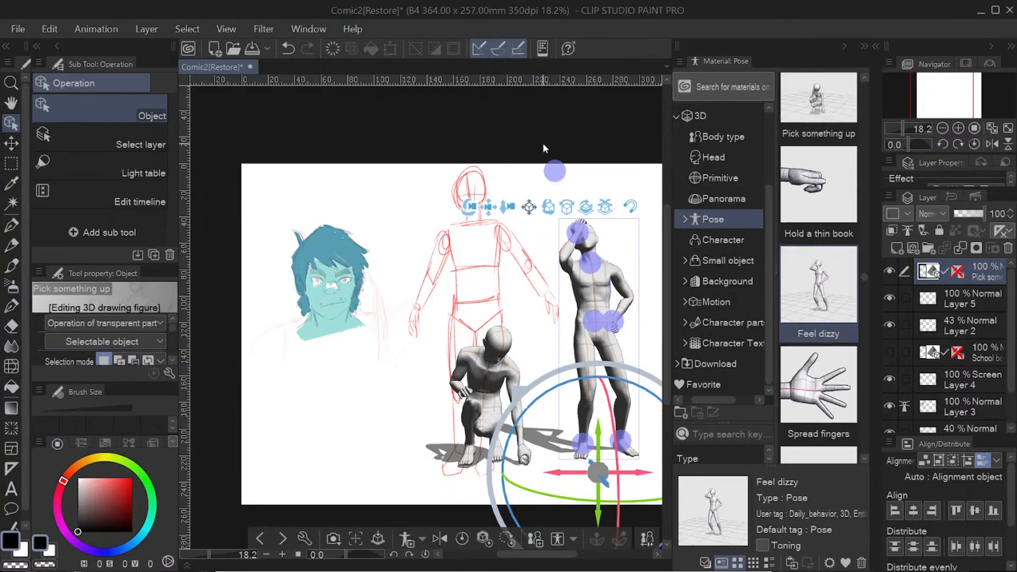
{"action": "left_click_drag", "start_coordinate": [585, 210], "coordinate": [657, 205]}
Step: Place the Put on boots pose figure between the teal head and the red sketch, and rotate it slightly
{"action": "left_click_drag", "start_coordinate": [863, 278], "coordinate": [867, 312]}
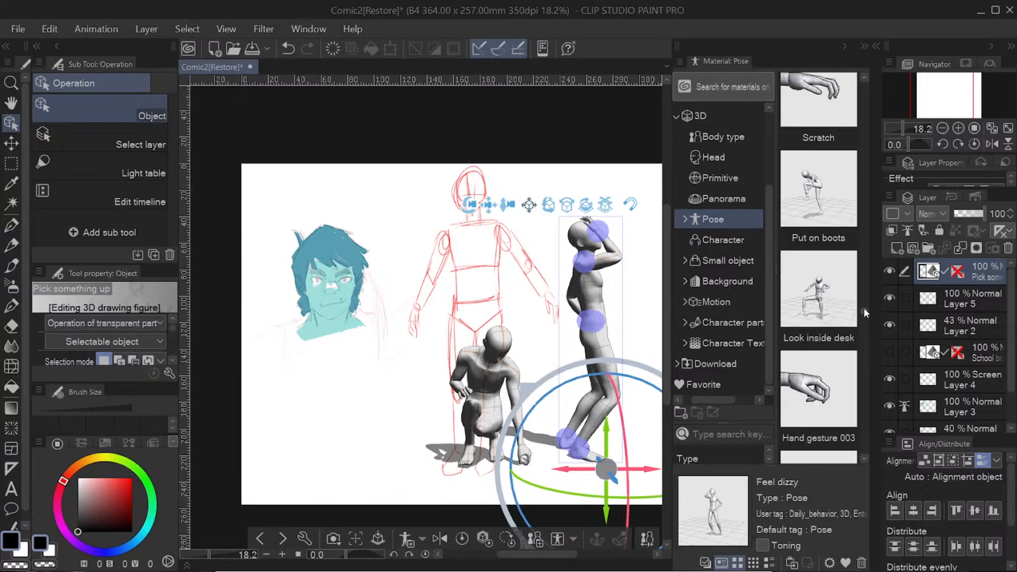
{"action": "left_click_drag", "start_coordinate": [819, 199], "coordinate": [408, 358]}
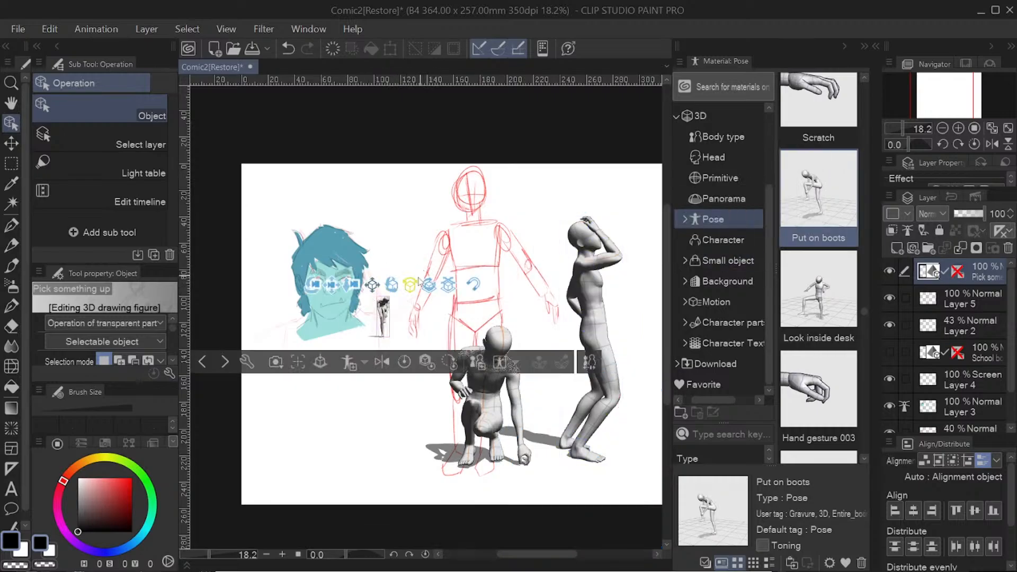
{"action": "left_click_drag", "start_coordinate": [413, 287], "coordinate": [388, 288]}
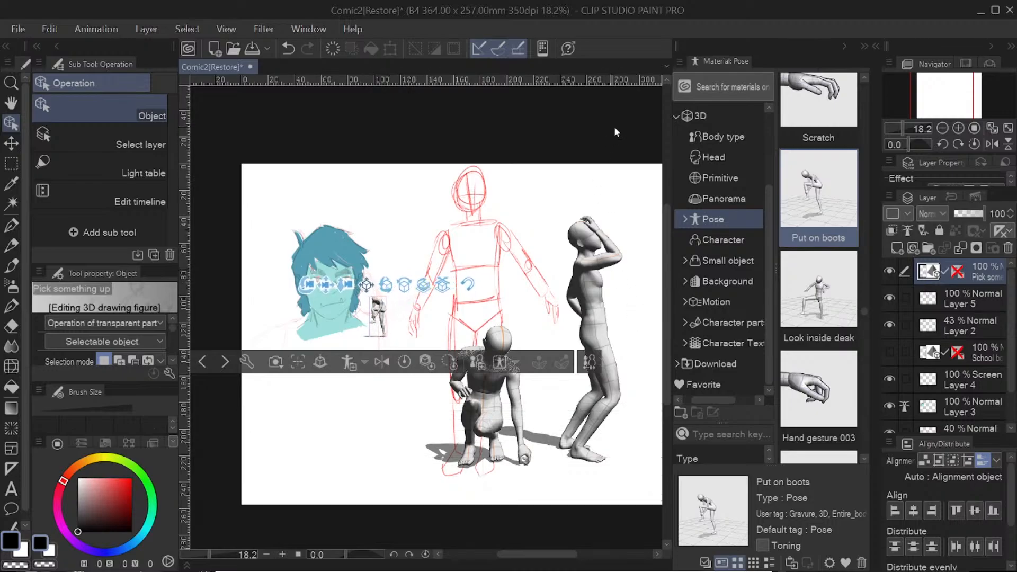
Step: Undo the placement of the 3D pose figures until only the head and red sketch remain, and collapse the material library
{"action": "left_click_drag", "start_coordinate": [626, 141], "coordinate": [624, 141]}
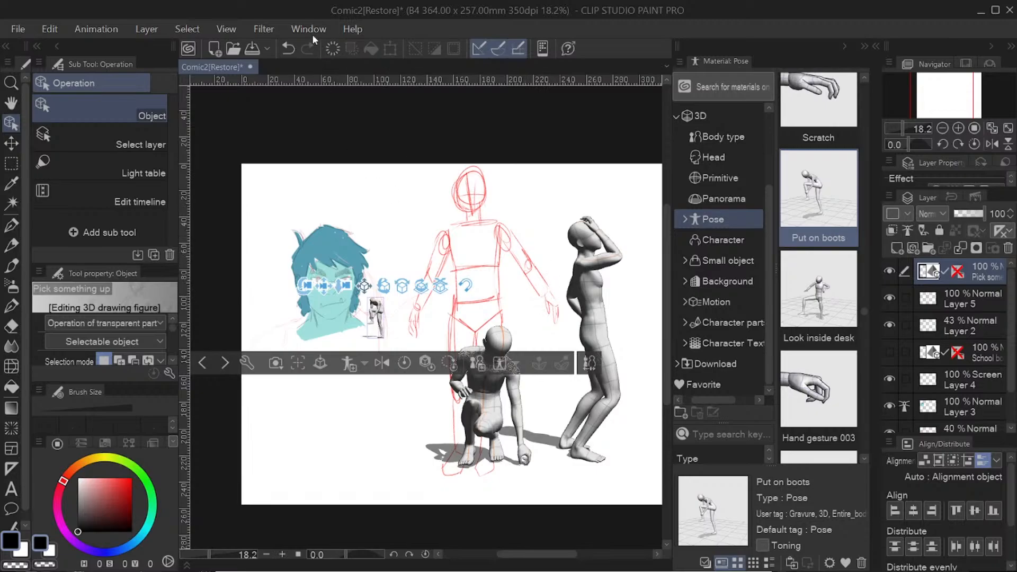
{"action": "left_click", "coordinate": [288, 49]}
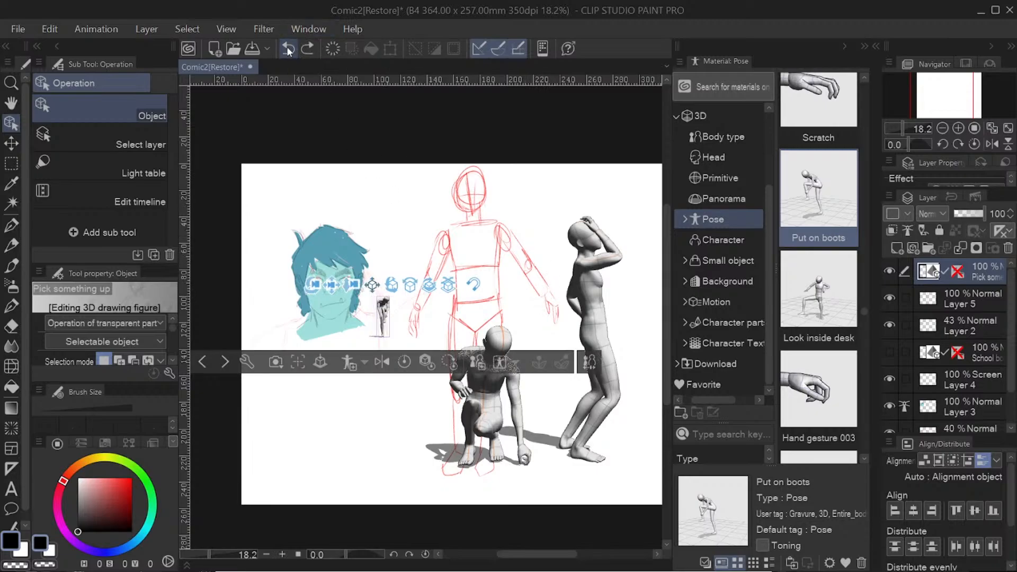
{"action": "left_click", "coordinate": [288, 49]}
{"action": "left_click", "coordinate": [289, 50]}
{"action": "left_click", "coordinate": [288, 49]}
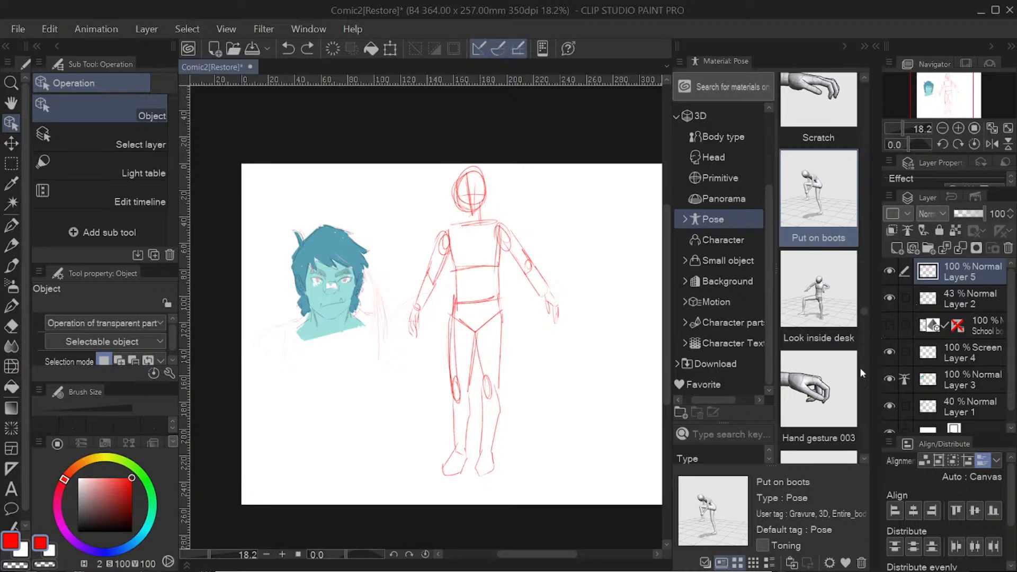
{"action": "left_click", "coordinate": [845, 46]}
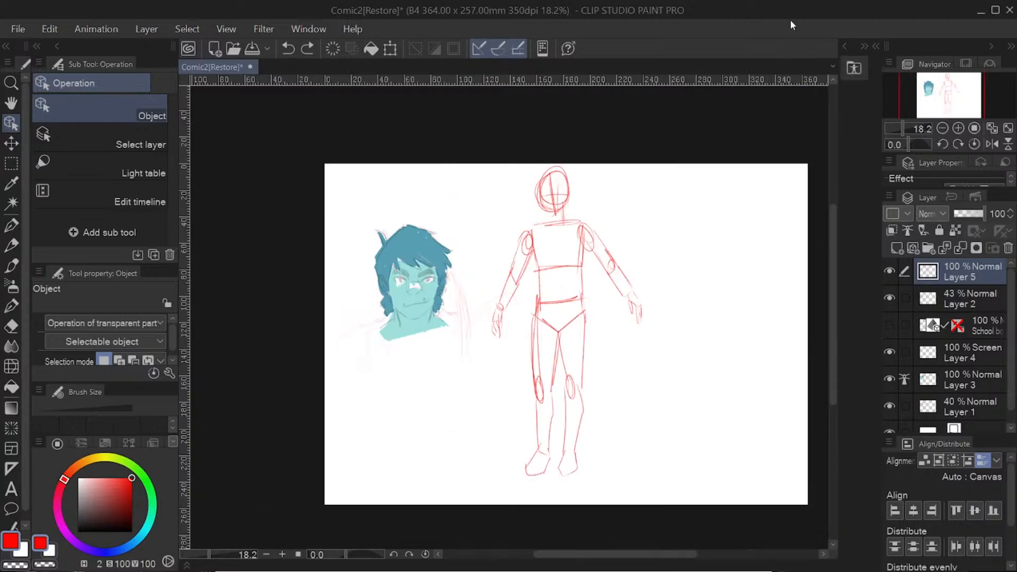
Step: Try two red test strokes across the canvas with the custom 主線も水彩も厚塗りも一本でやる pen at size 80, and undo both
{"action": "left_click", "coordinate": [11, 226]}
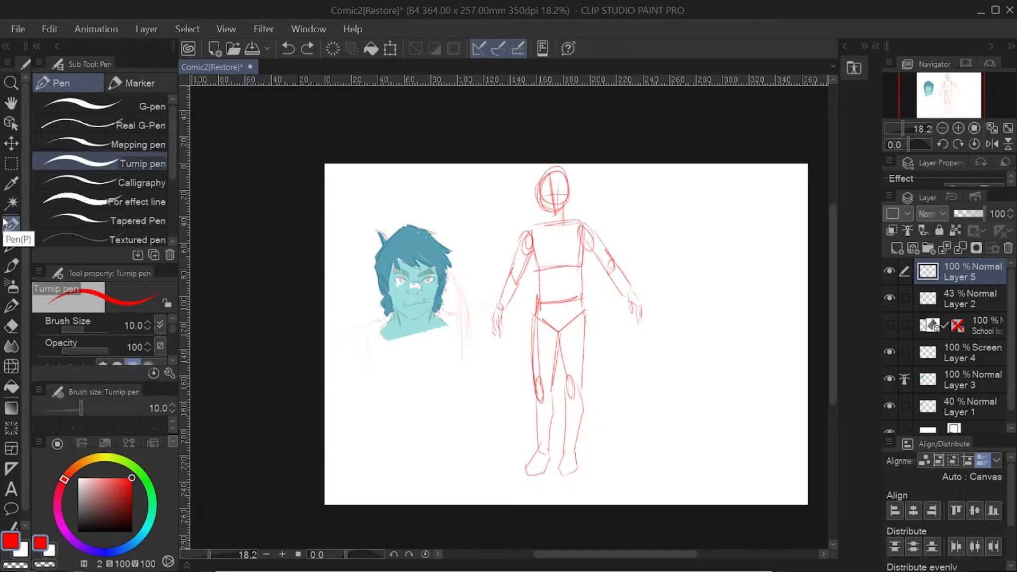
{"action": "left_click_drag", "start_coordinate": [171, 161], "coordinate": [169, 208]}
{"action": "left_click", "coordinate": [139, 185]}
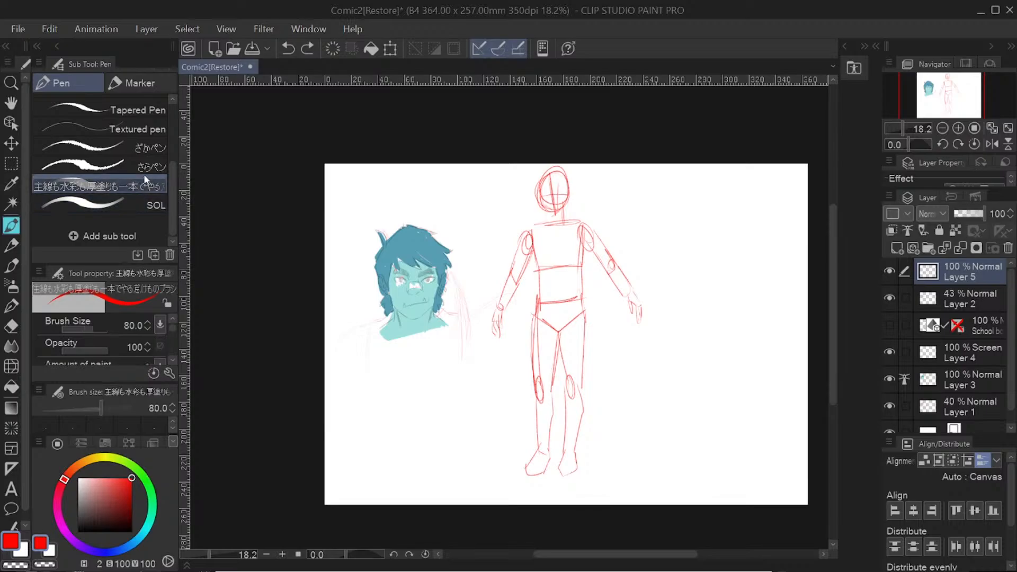
{"action": "mouse_move", "coordinate": [470, 324]}
{"action": "left_mouse_down"}
{"action": "mouse_move", "coordinate": [504, 319]}
{"action": "mouse_move", "coordinate": [567, 305]}
{"action": "left_mouse_up"}
{"action": "mouse_move", "coordinate": [638, 243]}
{"action": "left_mouse_down"}
{"action": "mouse_move", "coordinate": [621, 315]}
{"action": "mouse_move", "coordinate": [674, 384]}
{"action": "mouse_move", "coordinate": [749, 333]}
{"action": "left_mouse_up"}
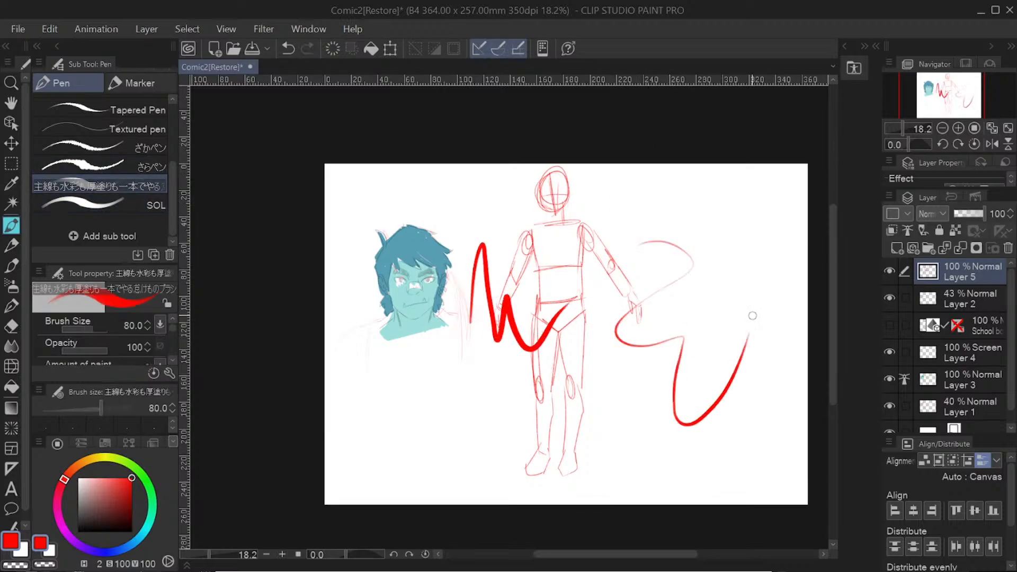
{"action": "left_click", "coordinate": [294, 47]}
{"action": "left_click", "coordinate": [295, 47]}
Step: Look through the available Pencil, Brush and Airbrush sub tools, including the pastel, watercolor, realistic, thick paint and India ink groups
{"action": "left_click", "coordinate": [11, 245]}
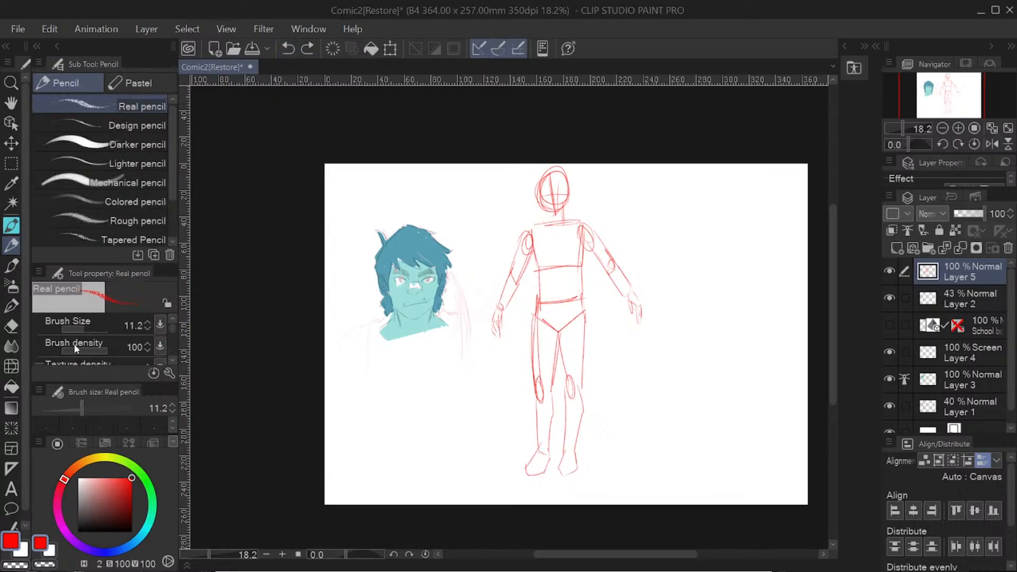
{"action": "left_click", "coordinate": [142, 81]}
{"action": "left_click", "coordinate": [66, 82]}
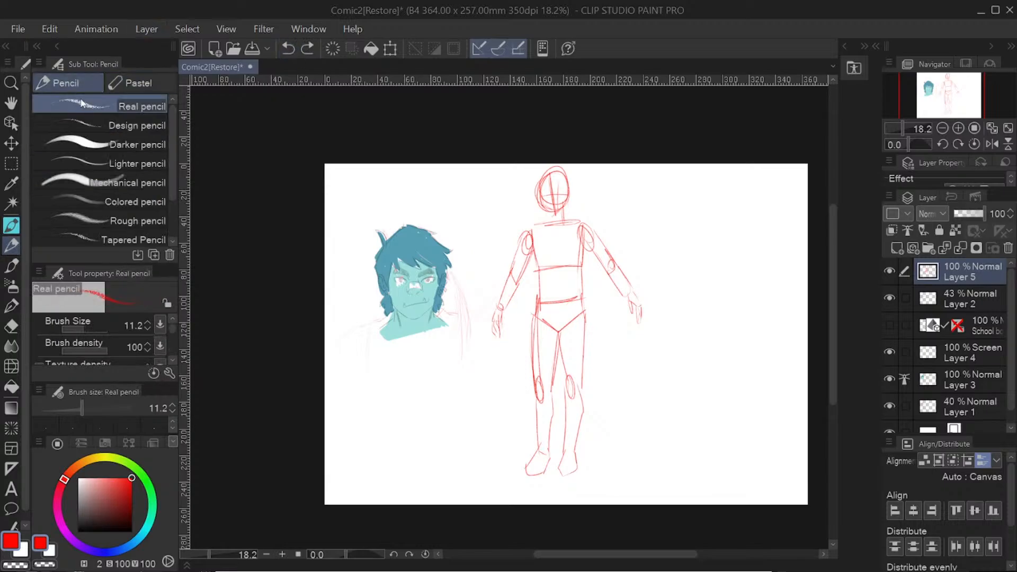
{"action": "left_click", "coordinate": [7, 267]}
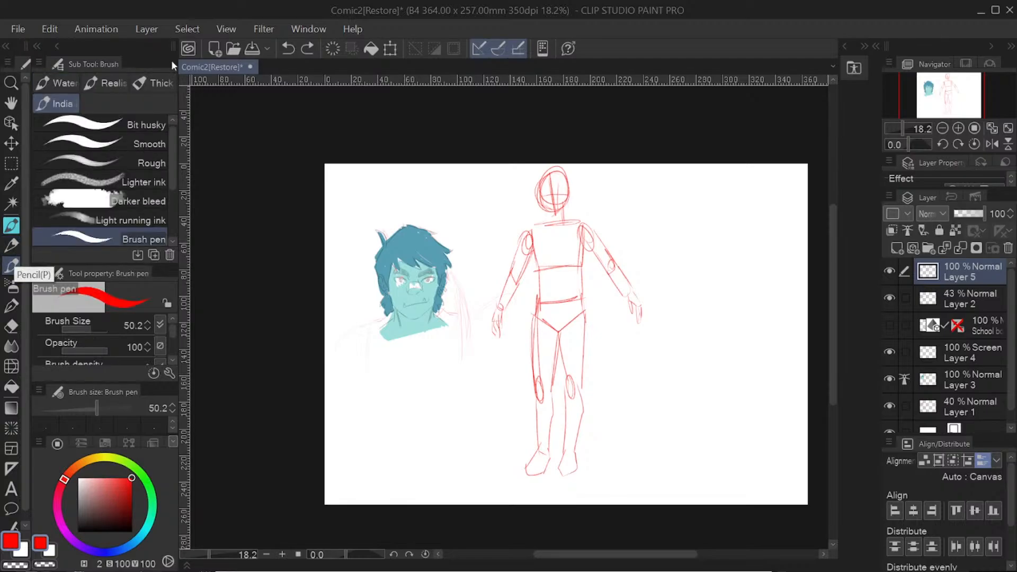
{"action": "left_click", "coordinate": [58, 83]}
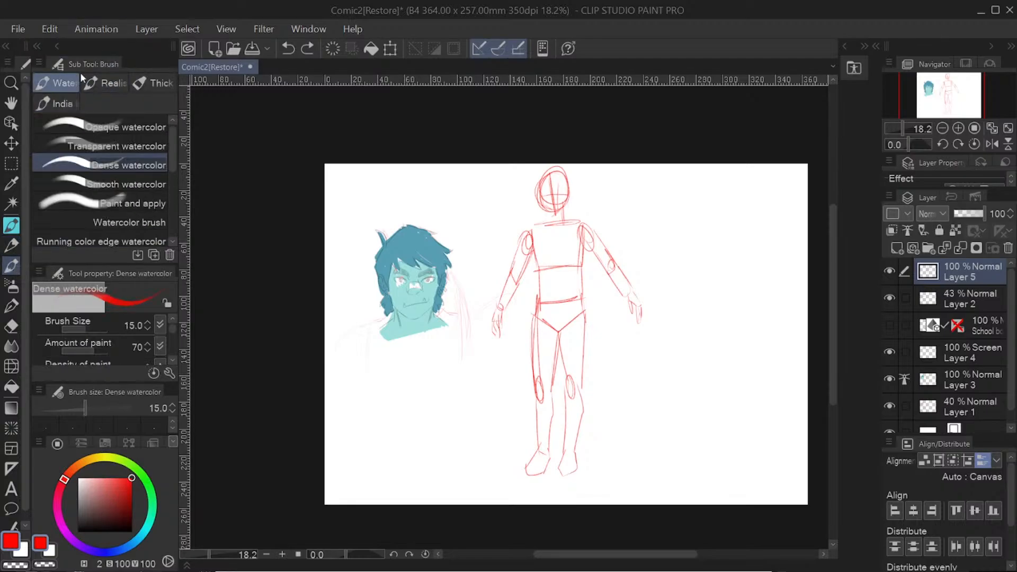
{"action": "left_click", "coordinate": [108, 83]}
{"action": "left_click", "coordinate": [158, 82]}
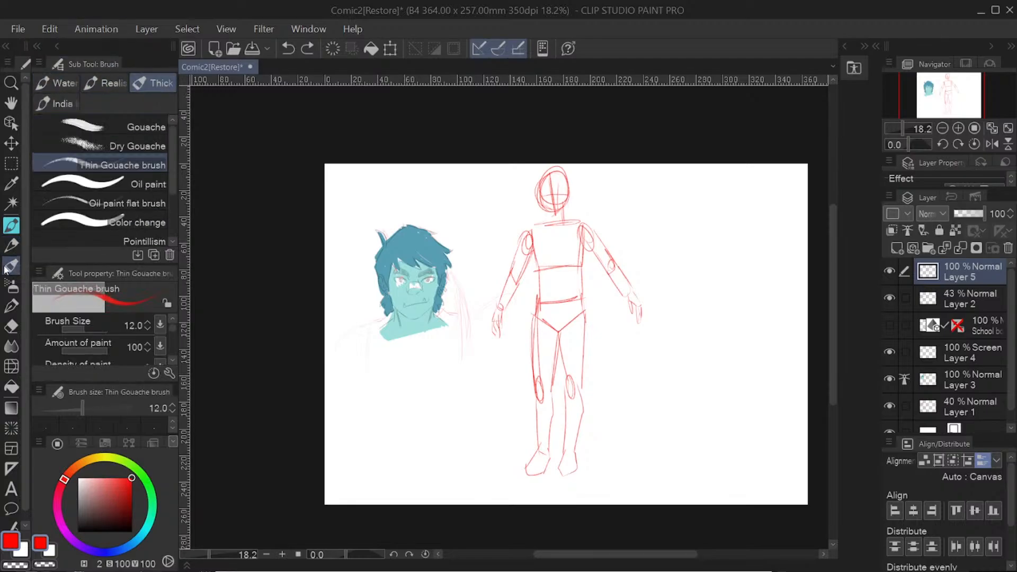
{"action": "left_click", "coordinate": [12, 245]}
{"action": "left_click", "coordinate": [19, 289]}
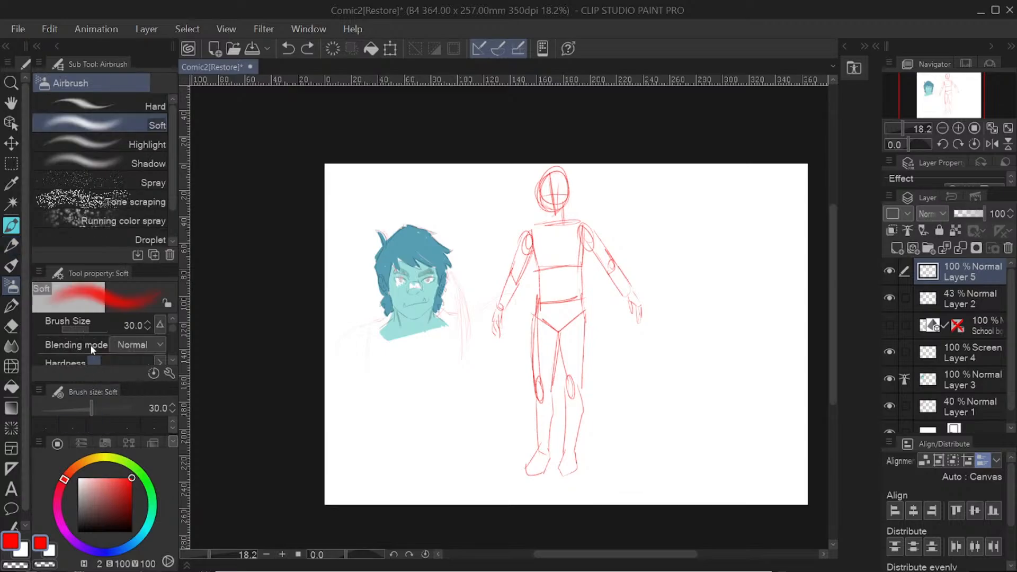
Step: Paint a large patch with the Tone - diamond hatching brush at size 60 over the red figure's shoulder and the space beside it
{"action": "left_click", "coordinate": [11, 306]}
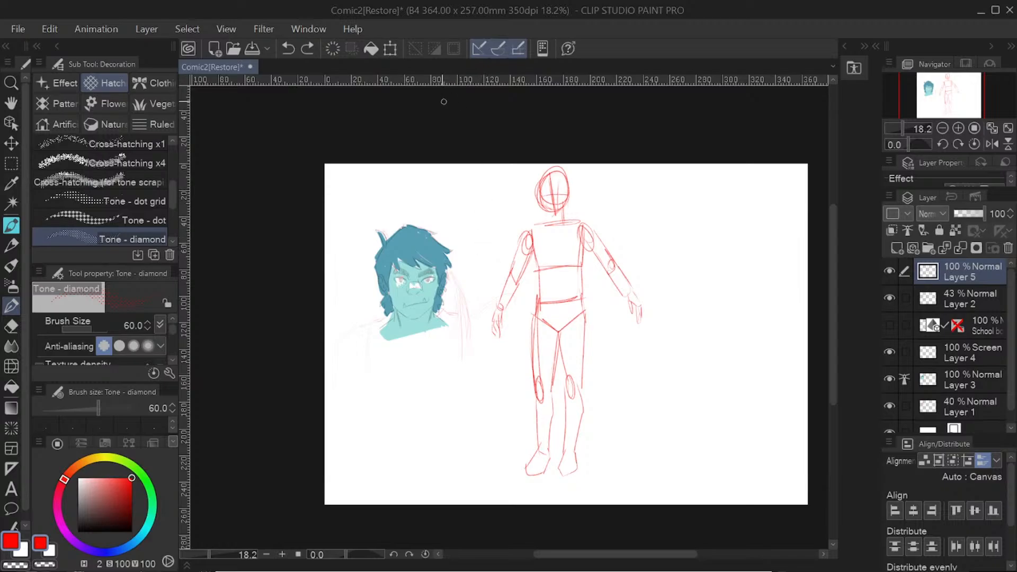
{"action": "mouse_move", "coordinate": [561, 217]}
{"action": "left_mouse_down"}
{"action": "mouse_move", "coordinate": [552, 255]}
{"action": "mouse_move", "coordinate": [569, 224]}
{"action": "mouse_move", "coordinate": [576, 250]}
{"action": "mouse_move", "coordinate": [596, 212]}
{"action": "mouse_move", "coordinate": [586, 256]}
{"action": "mouse_move", "coordinate": [615, 195]}
{"action": "mouse_move", "coordinate": [606, 264]}
{"action": "mouse_move", "coordinate": [636, 200]}
{"action": "mouse_move", "coordinate": [633, 267]}
{"action": "mouse_move", "coordinate": [650, 254]}
{"action": "mouse_move", "coordinate": [659, 197]}
{"action": "mouse_move", "coordinate": [621, 263]}
{"action": "mouse_move", "coordinate": [638, 236]}
{"action": "mouse_move", "coordinate": [640, 310]}
{"action": "left_mouse_up"}
{"action": "left_click_drag", "start_coordinate": [209, 555], "coordinate": [223, 558]}
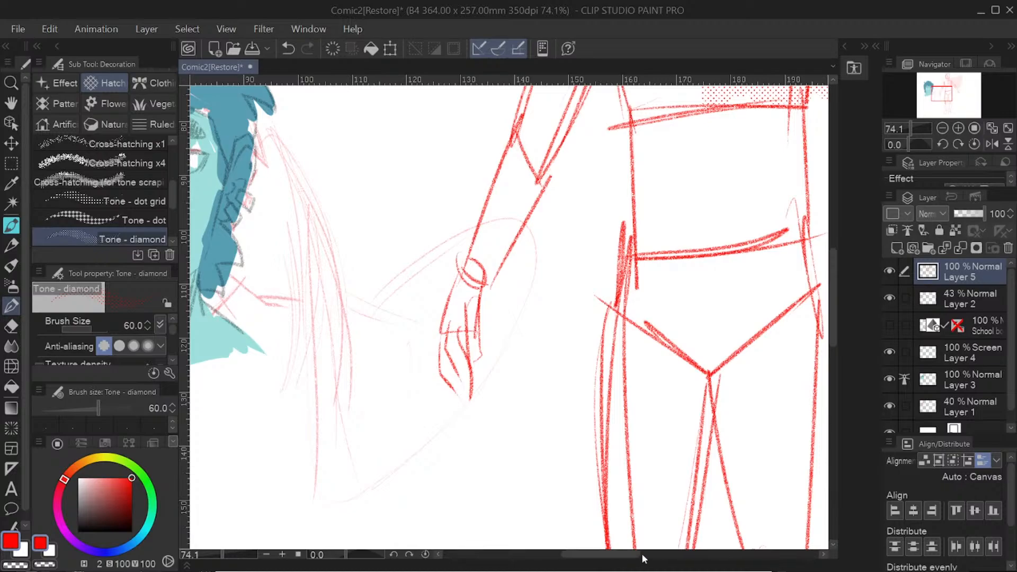
{"action": "left_click_drag", "start_coordinate": [619, 556], "coordinate": [689, 549]}
{"action": "mouse_move", "coordinate": [832, 312]}
{"action": "left_mouse_down"}
{"action": "mouse_move", "coordinate": [835, 221]}
{"action": "mouse_move", "coordinate": [836, 236]}
{"action": "left_mouse_up"}
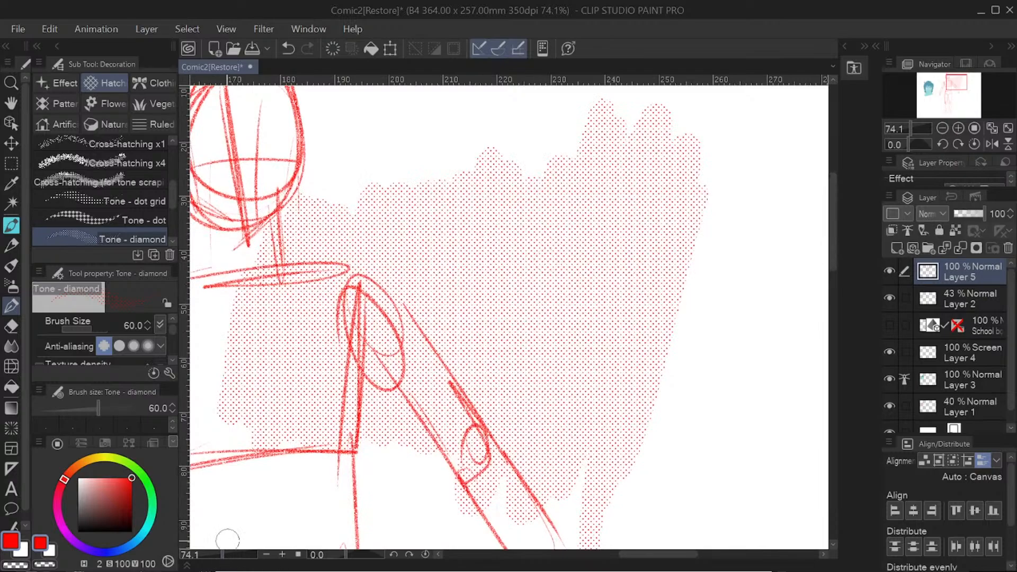
Step: Examine the diamond tone's dot pattern at several magnifications, and undo the painted patch
{"action": "left_click_drag", "start_coordinate": [222, 556], "coordinate": [208, 556]}
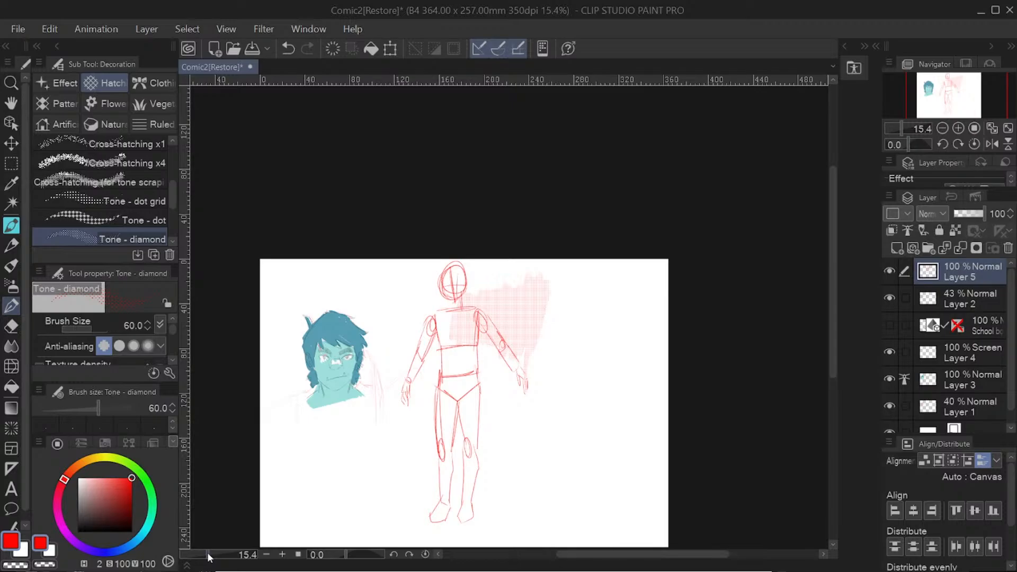
{"action": "left_click_drag", "start_coordinate": [208, 556], "coordinate": [220, 564]}
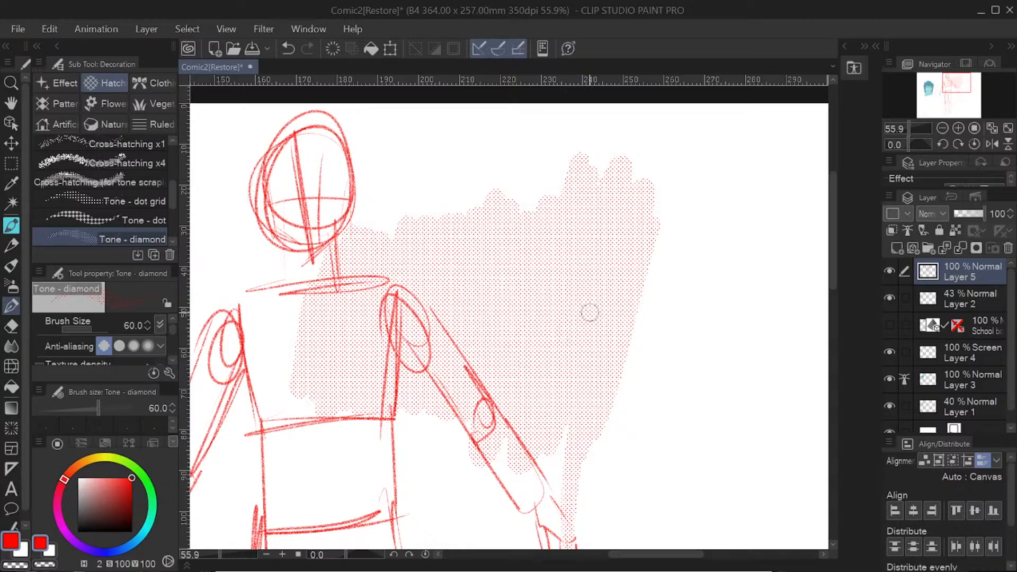
{"action": "mouse_move", "coordinate": [214, 557]}
{"action": "left_mouse_down"}
{"action": "mouse_move", "coordinate": [235, 567]}
{"action": "mouse_move", "coordinate": [211, 566]}
{"action": "left_mouse_up"}
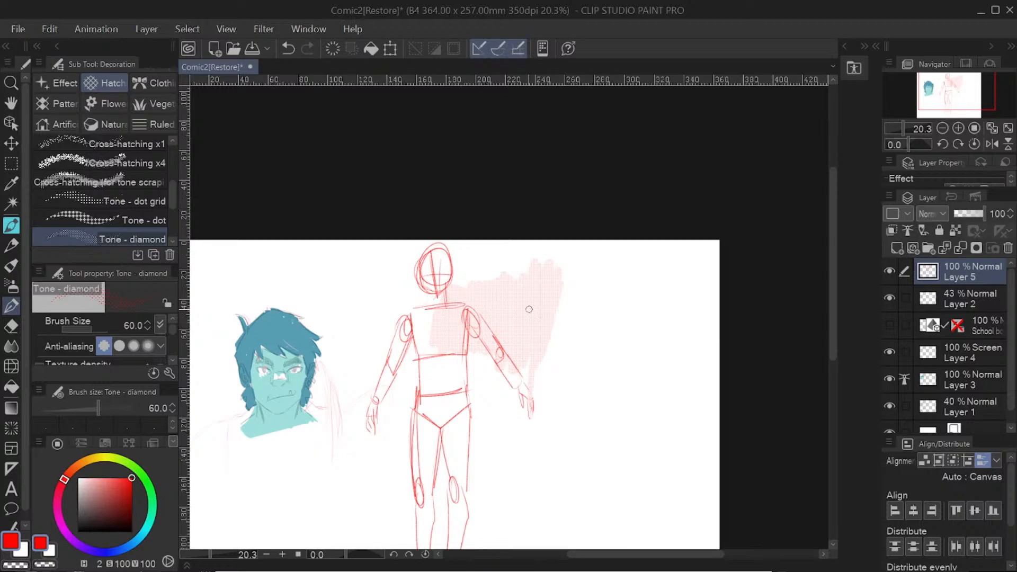
{"action": "left_click_drag", "start_coordinate": [215, 558], "coordinate": [210, 564]}
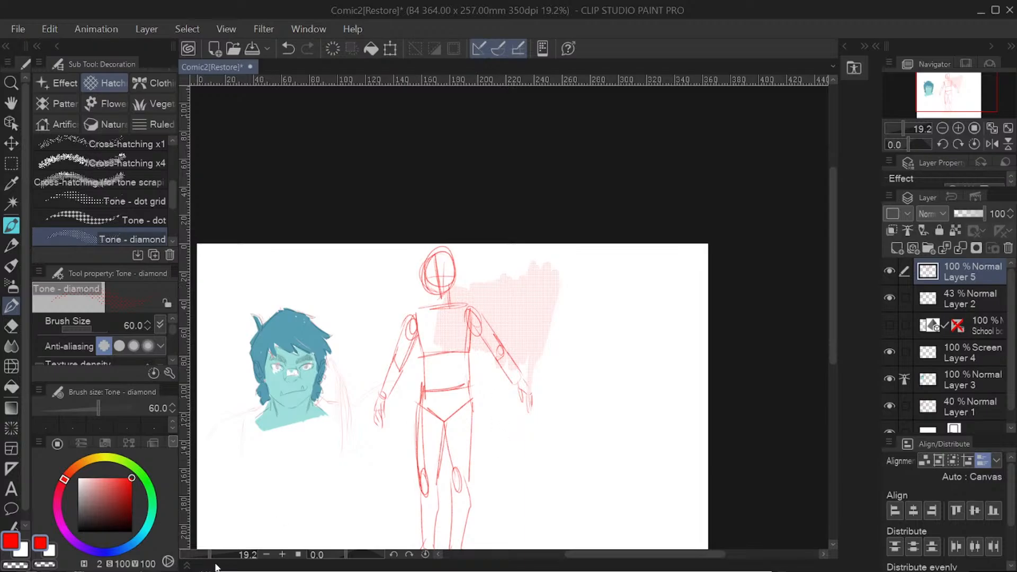
{"action": "mouse_move", "coordinate": [214, 559]}
{"action": "left_mouse_down"}
{"action": "mouse_move", "coordinate": [241, 563]}
{"action": "mouse_move", "coordinate": [227, 559]}
{"action": "left_mouse_up"}
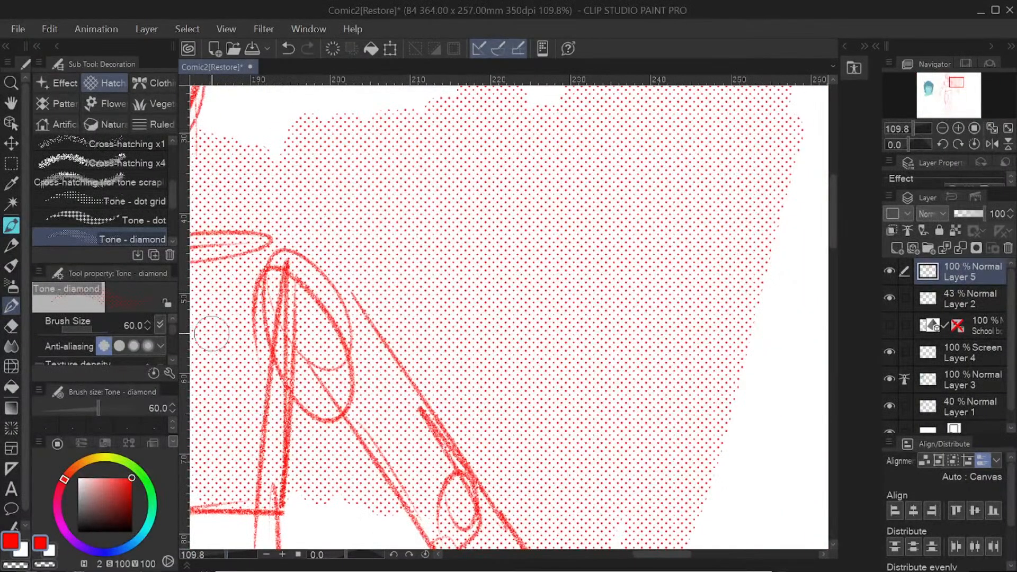
{"action": "left_click", "coordinate": [287, 50]}
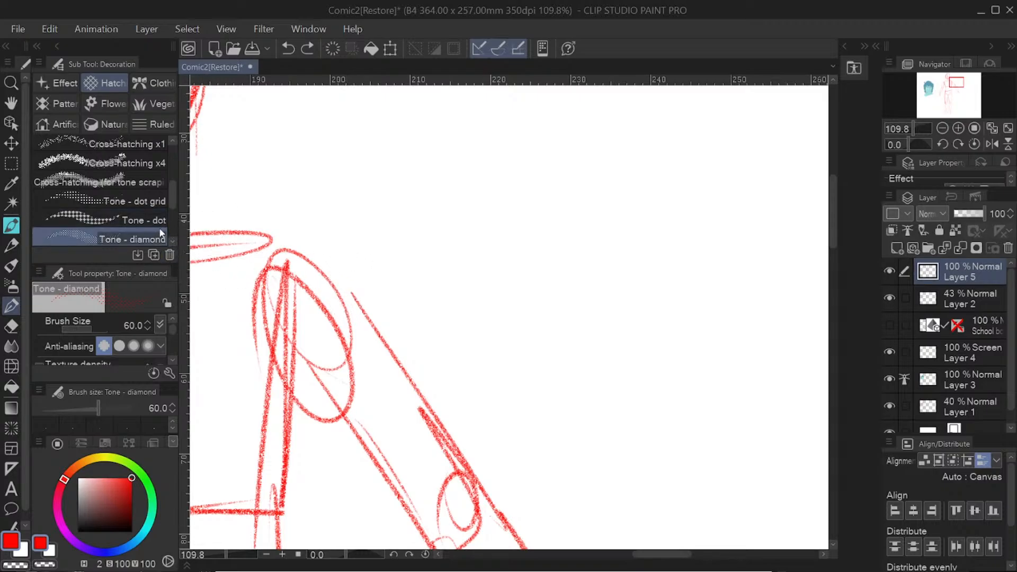
Step: Look through the hatching decoration brushes and the Eraser sub tools
{"action": "left_click_drag", "start_coordinate": [170, 195], "coordinate": [181, 131]}
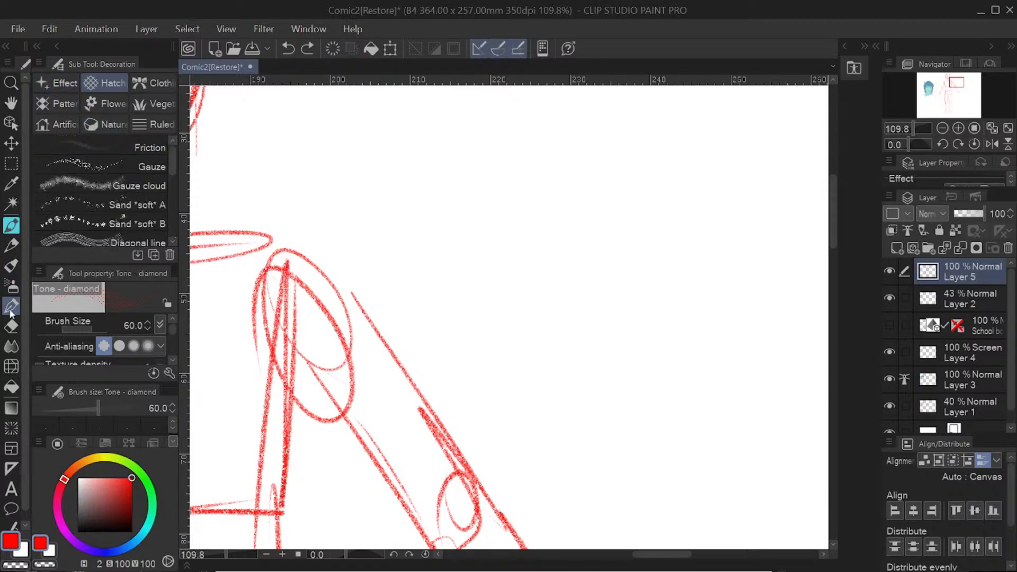
{"action": "left_click", "coordinate": [14, 329]}
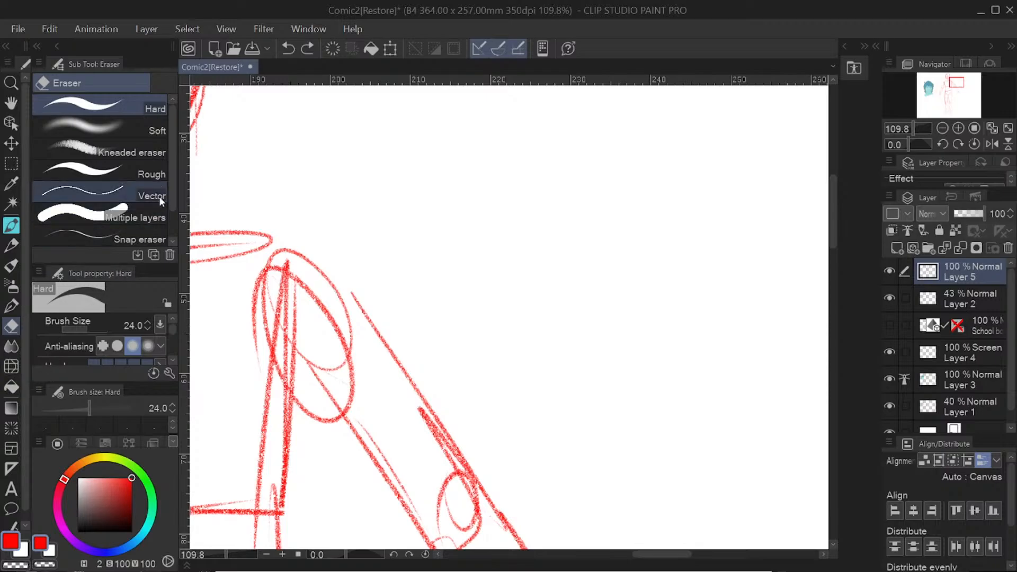
{"action": "scroll", "coordinate": [161, 201], "scroll_direction": "down", "scroll_amount": 2}
Step: Set the Blend tool's brush size to 31.7, try blending the outline of the red figure's head, and undo the stroke
{"action": "left_click", "coordinate": [11, 346]}
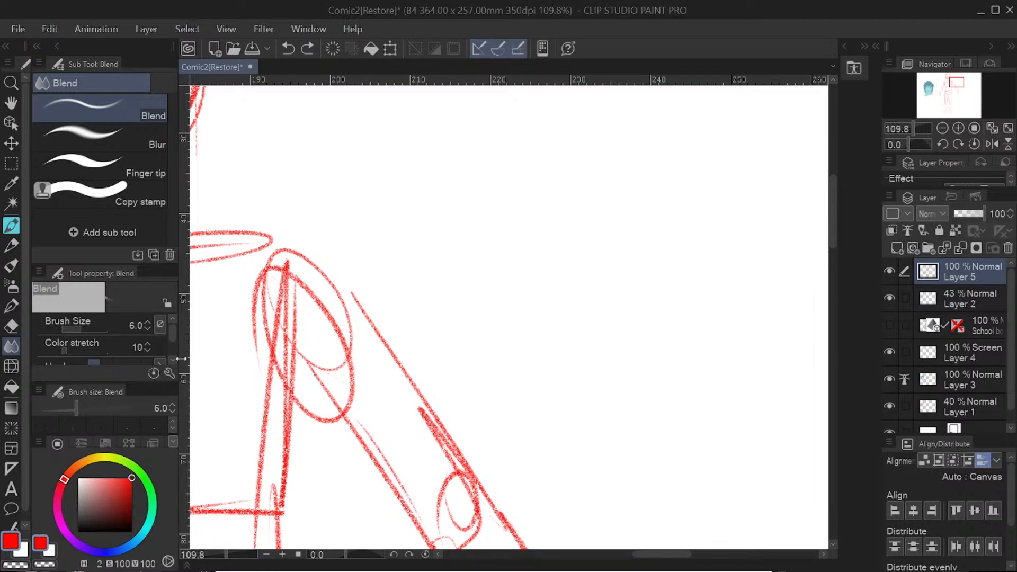
{"action": "left_click", "coordinate": [223, 554]}
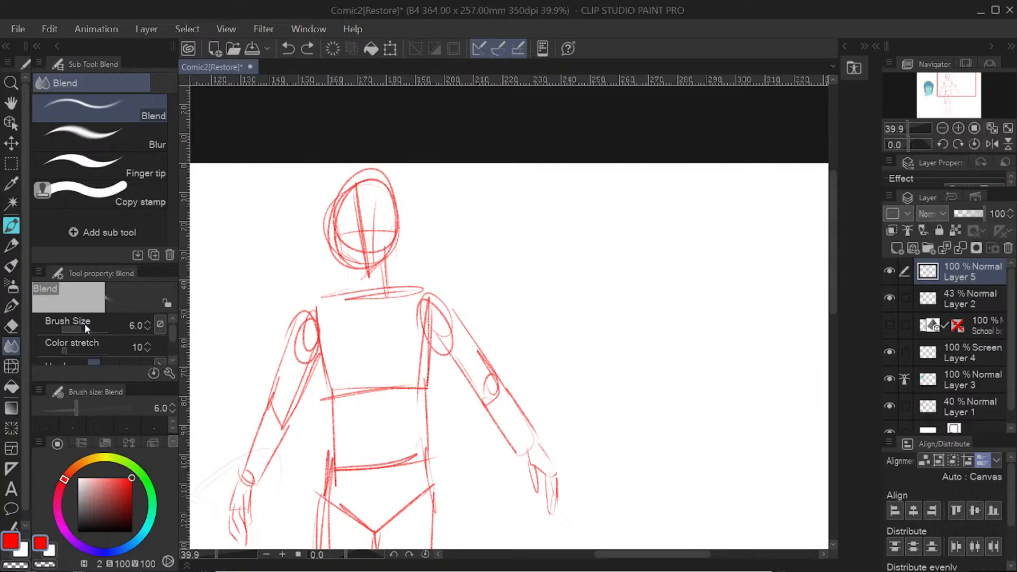
{"action": "left_click_drag", "start_coordinate": [80, 327], "coordinate": [107, 309]}
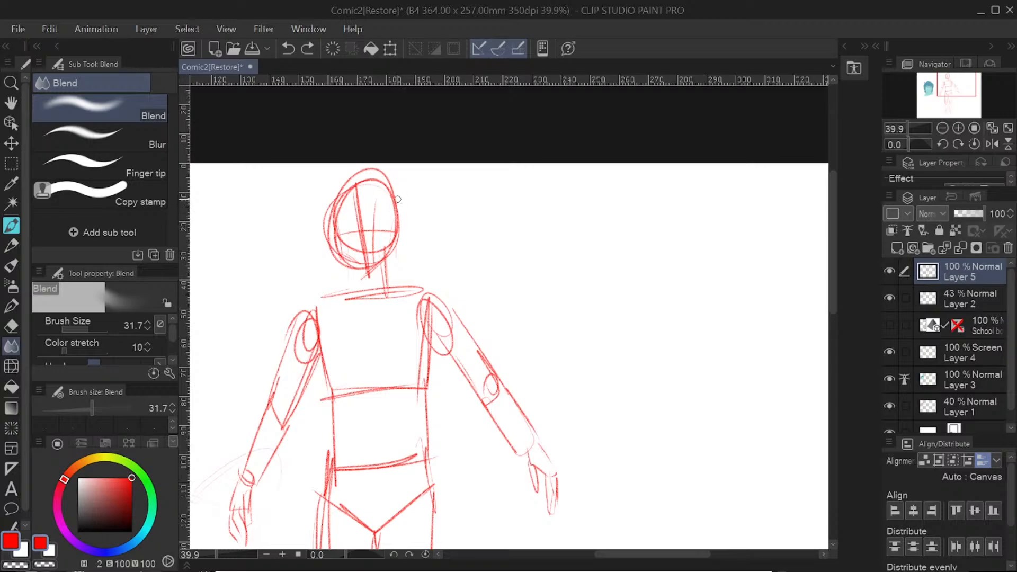
{"action": "mouse_move", "coordinate": [398, 200]}
{"action": "left_mouse_down"}
{"action": "mouse_move", "coordinate": [398, 225]}
{"action": "mouse_move", "coordinate": [388, 197]}
{"action": "mouse_move", "coordinate": [388, 244]}
{"action": "mouse_move", "coordinate": [392, 217]}
{"action": "mouse_move", "coordinate": [405, 255]}
{"action": "left_mouse_up"}
{"action": "left_click", "coordinate": [288, 49]}
Step: Review the Blend tool's hardness and brush density settings, and set its color stretch to 20
{"action": "left_click_drag", "start_coordinate": [171, 336], "coordinate": [173, 370]}
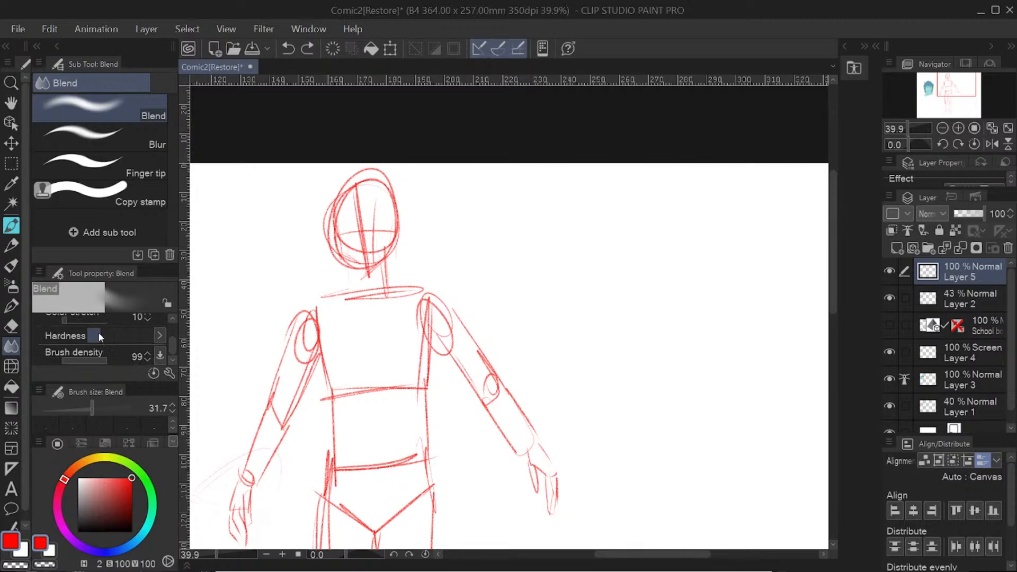
{"action": "mouse_move", "coordinate": [106, 360]}
{"action": "left_mouse_down"}
{"action": "mouse_move", "coordinate": [85, 354]}
{"action": "mouse_move", "coordinate": [64, 367]}
{"action": "mouse_move", "coordinate": [105, 373]}
{"action": "left_mouse_up"}
{"action": "left_click", "coordinate": [172, 319]}
{"action": "left_click", "coordinate": [172, 320]}
{"action": "mouse_move", "coordinate": [73, 351]}
{"action": "left_mouse_down"}
{"action": "mouse_move", "coordinate": [92, 352]}
{"action": "mouse_move", "coordinate": [71, 343]}
{"action": "left_mouse_up"}
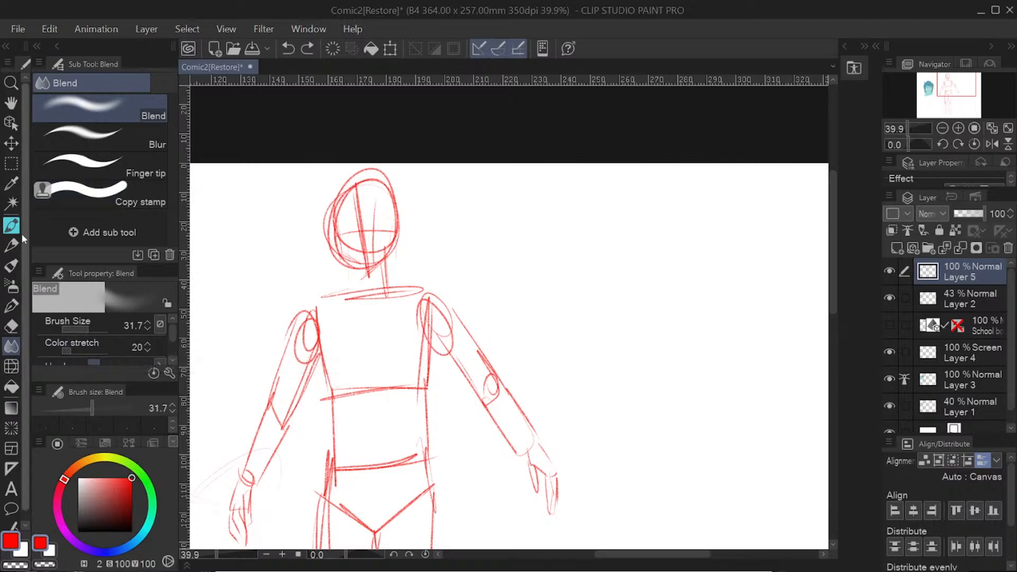
Step: Try warping the red figure's head with Liquify at size 502.2, undo it, and push the lines of the right-hand shoulder slightly upward
{"action": "left_click", "coordinate": [11, 366]}
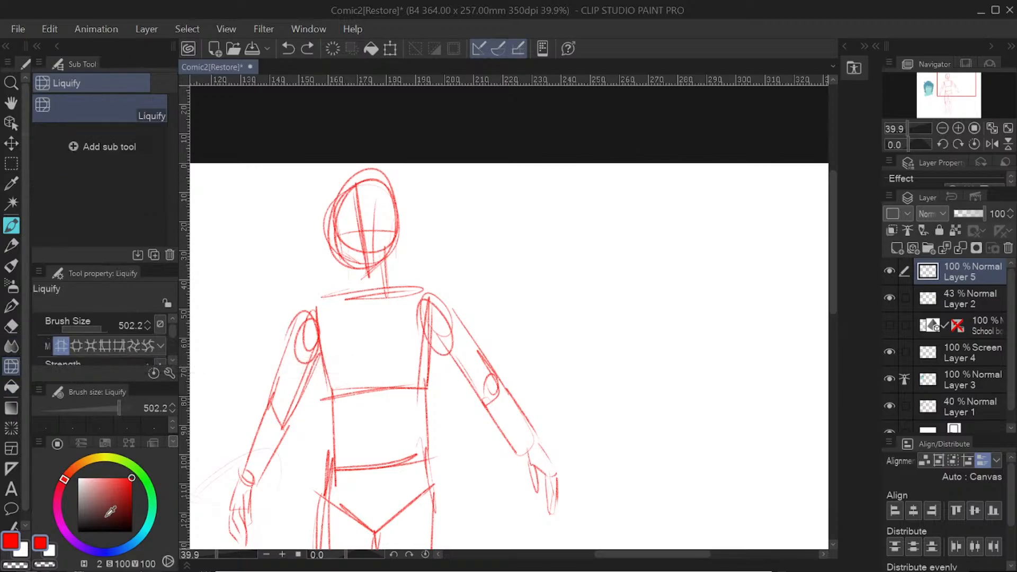
{"action": "mouse_move", "coordinate": [365, 251]}
{"action": "left_mouse_down"}
{"action": "mouse_move", "coordinate": [388, 266]}
{"action": "mouse_move", "coordinate": [398, 215]}
{"action": "mouse_move", "coordinate": [442, 225]}
{"action": "mouse_move", "coordinate": [355, 204]}
{"action": "mouse_move", "coordinate": [438, 277]}
{"action": "mouse_move", "coordinate": [395, 184]}
{"action": "mouse_move", "coordinate": [466, 253]}
{"action": "mouse_move", "coordinate": [379, 212]}
{"action": "mouse_move", "coordinate": [418, 223]}
{"action": "mouse_move", "coordinate": [368, 241]}
{"action": "mouse_move", "coordinate": [445, 248]}
{"action": "mouse_move", "coordinate": [401, 222]}
{"action": "mouse_move", "coordinate": [456, 212]}
{"action": "left_mouse_up"}
{"action": "left_click", "coordinate": [287, 49]}
{"action": "left_click", "coordinate": [288, 48]}
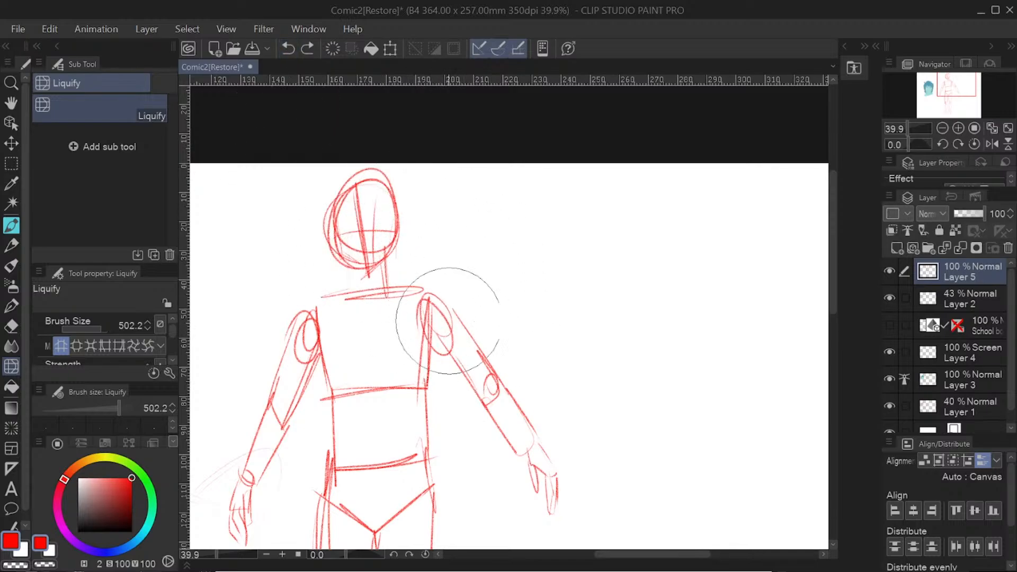
{"action": "left_click_drag", "start_coordinate": [439, 333], "coordinate": [441, 315]}
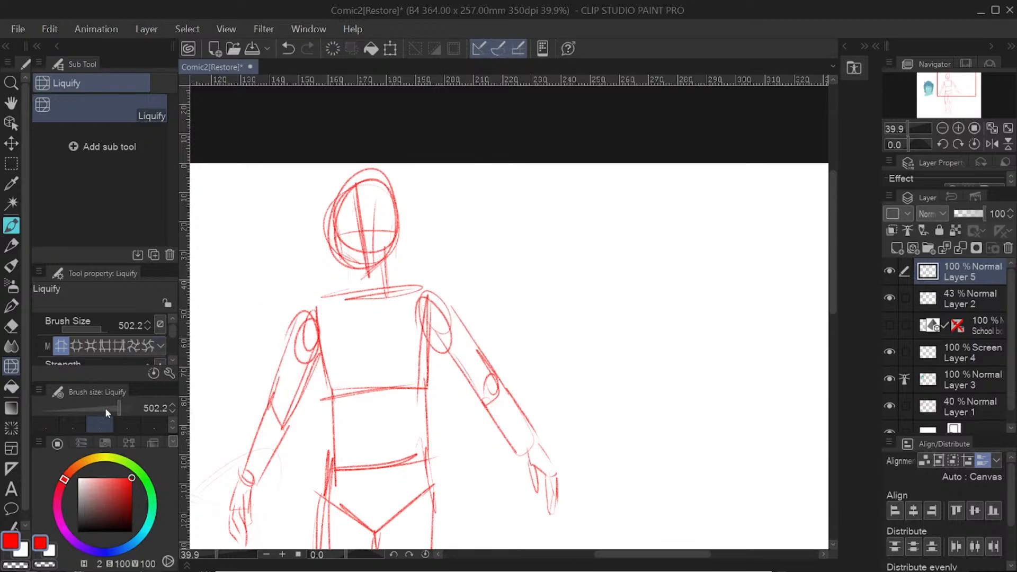
Step: Try enlarging the red figure's left-hand shoulder with Liquify's Expand mode, and undo it
{"action": "left_click", "coordinate": [83, 346]}
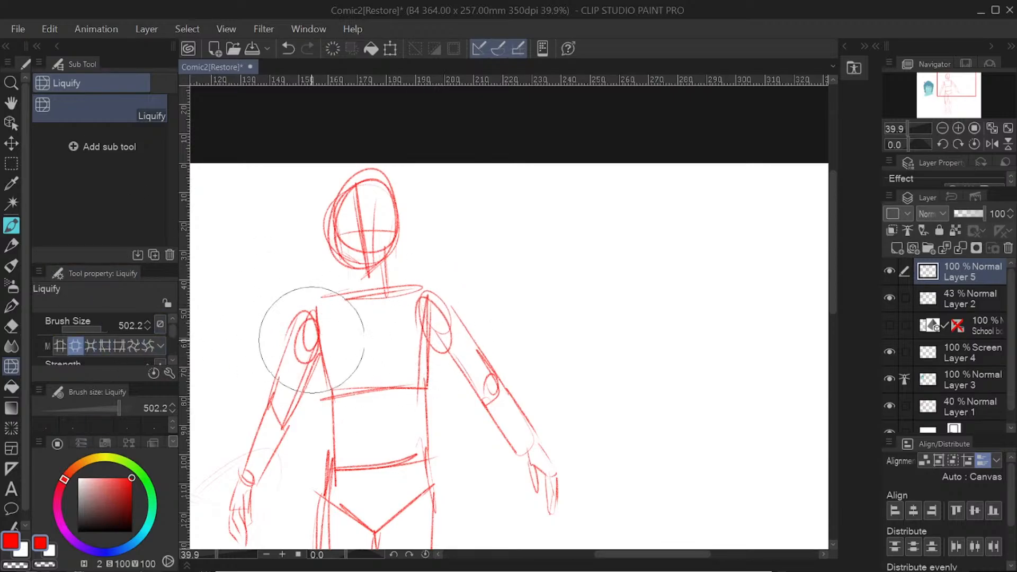
{"action": "mouse_move", "coordinate": [272, 329]}
{"action": "left_mouse_down"}
{"action": "mouse_move", "coordinate": [295, 313]}
{"action": "mouse_move", "coordinate": [304, 323]}
{"action": "mouse_move", "coordinate": [281, 323]}
{"action": "mouse_move", "coordinate": [296, 324]}
{"action": "left_mouse_up"}
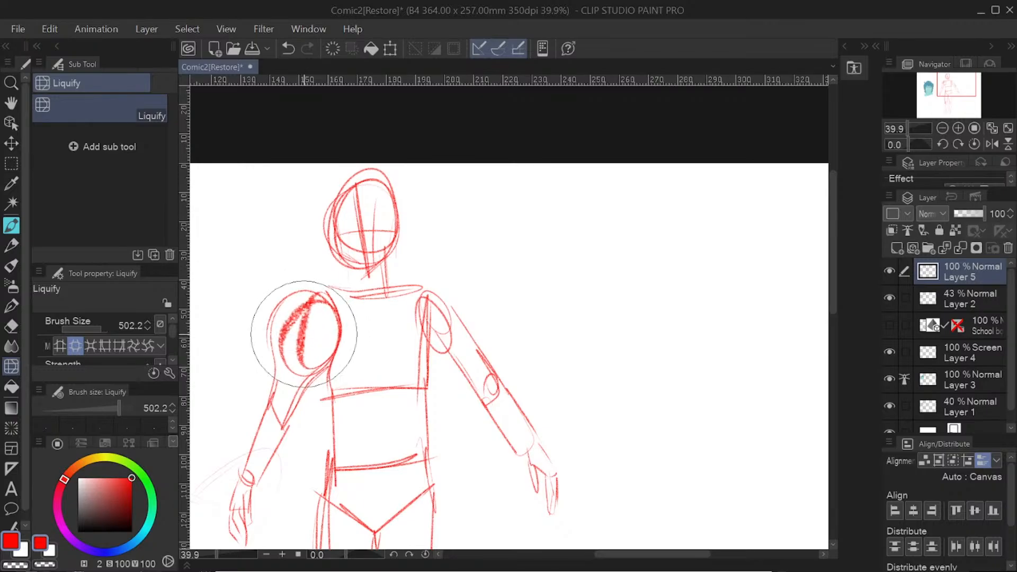
{"action": "left_click", "coordinate": [287, 49]}
Step: Try twisting the red figure's left-hand shoulder with Liquify's twirl mode at size 502.2, and undo it
{"action": "left_click", "coordinate": [132, 346]}
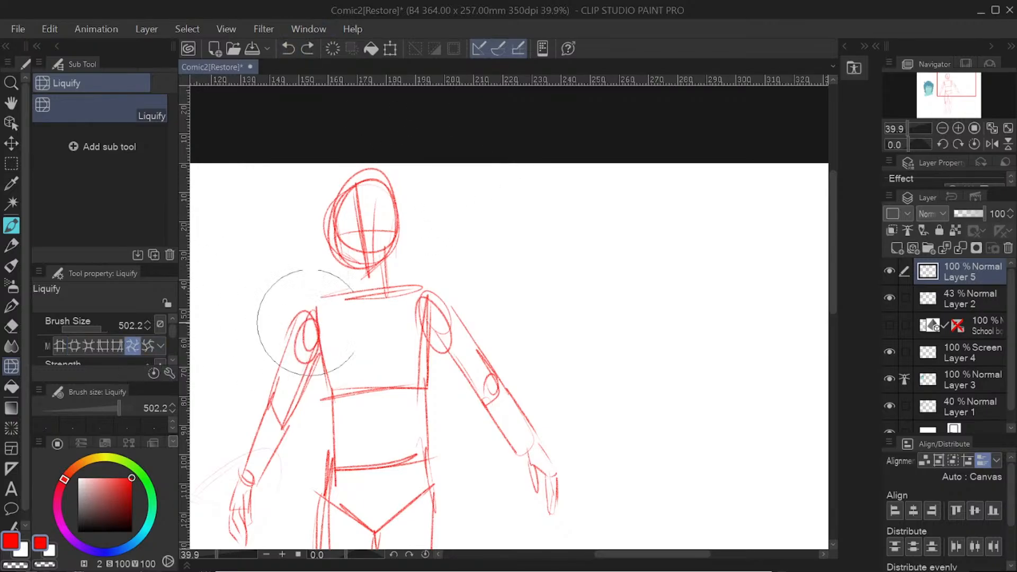
{"action": "mouse_move", "coordinate": [306, 322]}
{"action": "left_mouse_down"}
{"action": "mouse_move", "coordinate": [284, 318]}
{"action": "mouse_move", "coordinate": [297, 321]}
{"action": "left_mouse_up"}
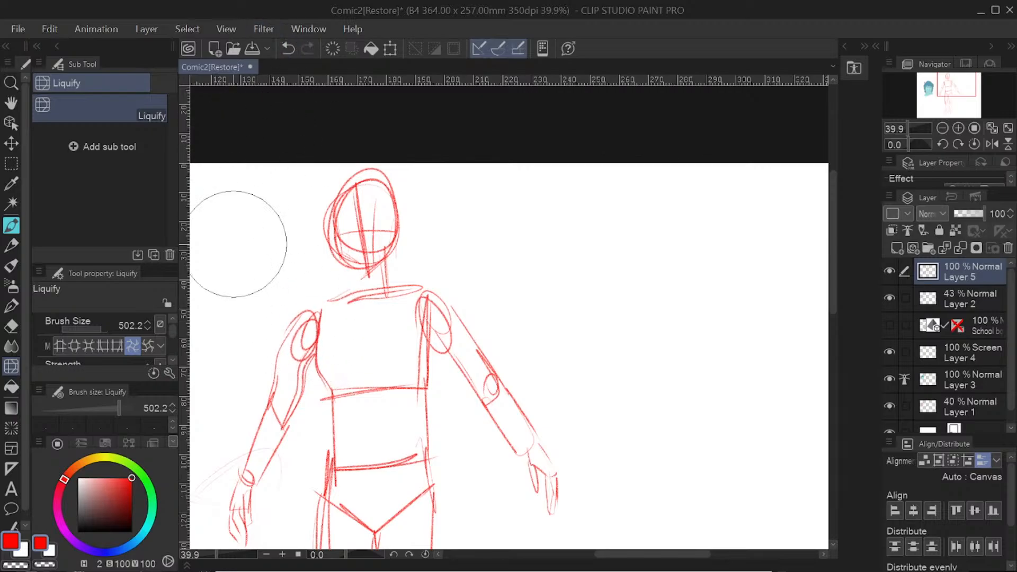
{"action": "left_click", "coordinate": [291, 50]}
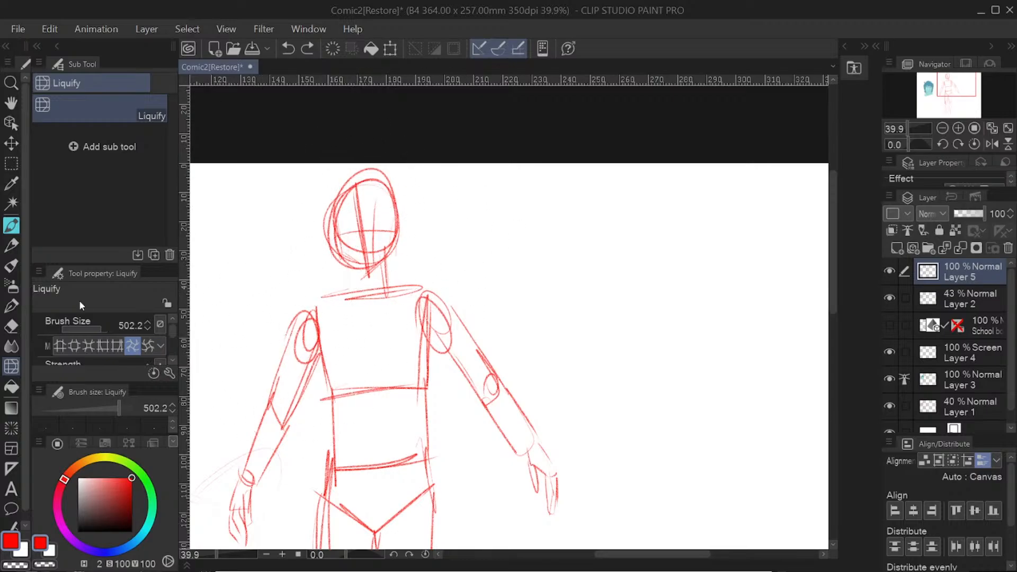
Step: Review the Fill sub tools: Refer only to editing layer, Refer other layers, Enclose and fill, and Paint unfilled area
{"action": "left_click", "coordinate": [11, 387]}
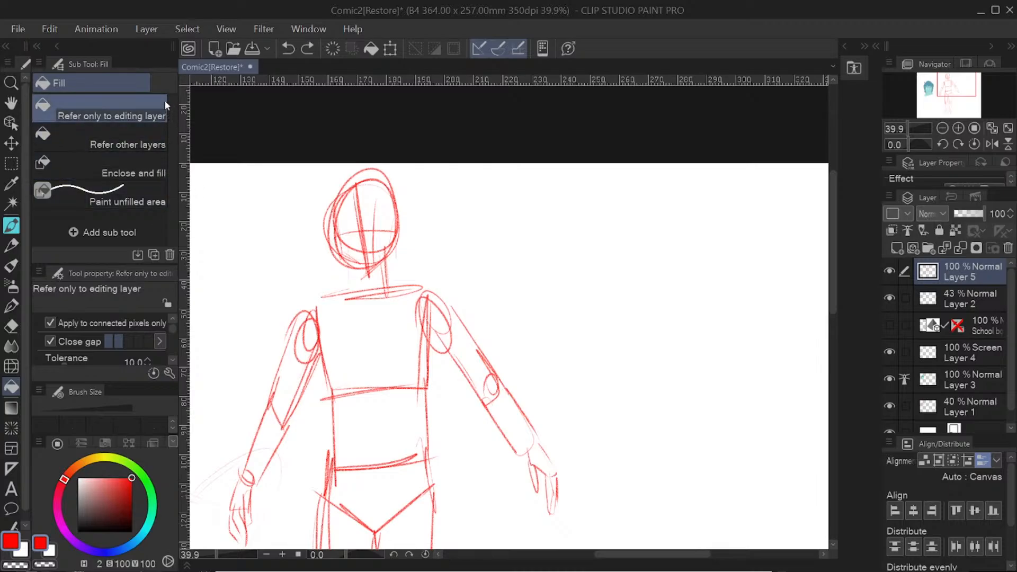
{"action": "left_click", "coordinate": [140, 200]}
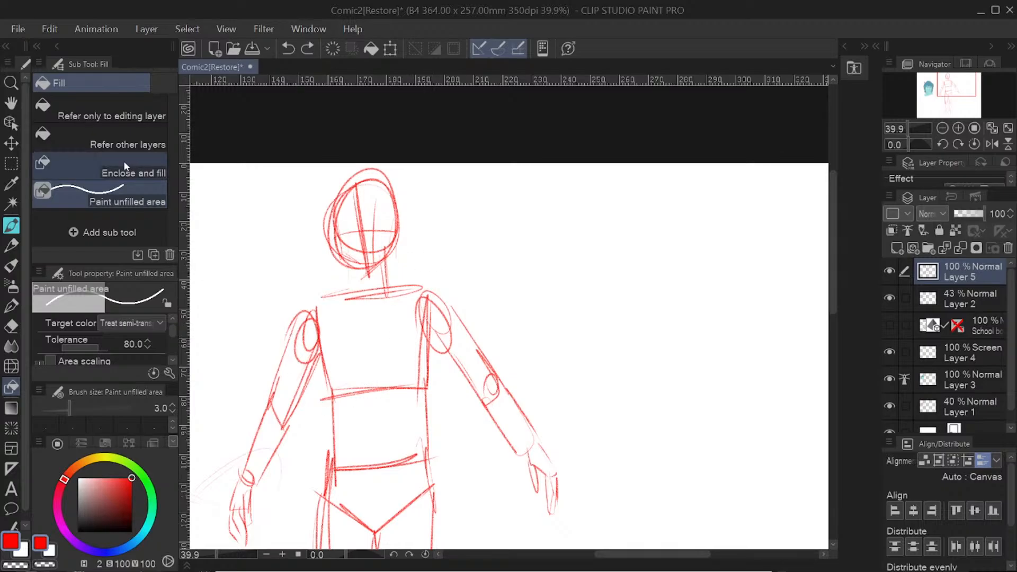
{"action": "left_click", "coordinate": [111, 110]}
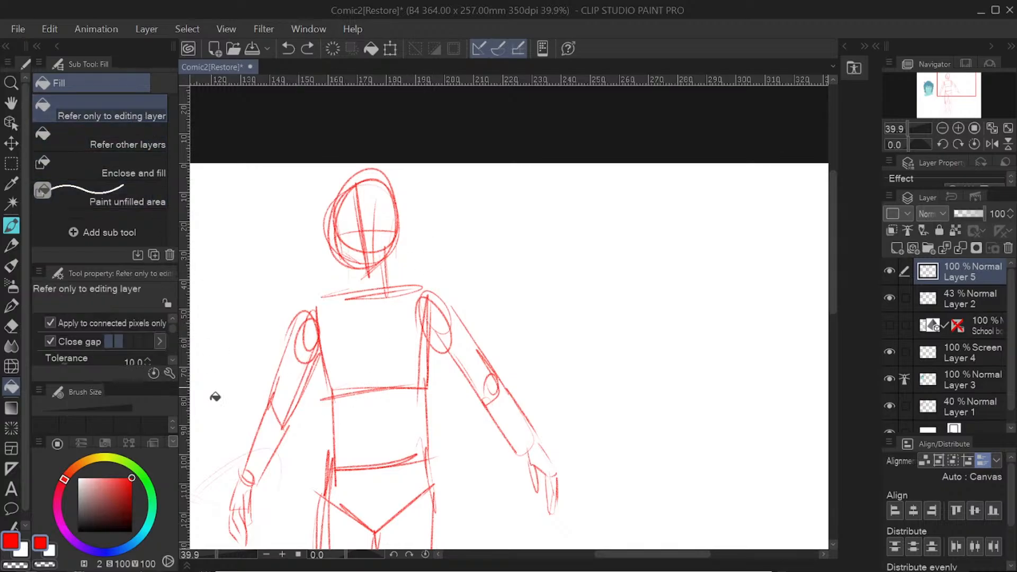
{"action": "left_click", "coordinate": [143, 137]}
{"action": "left_click", "coordinate": [133, 162]}
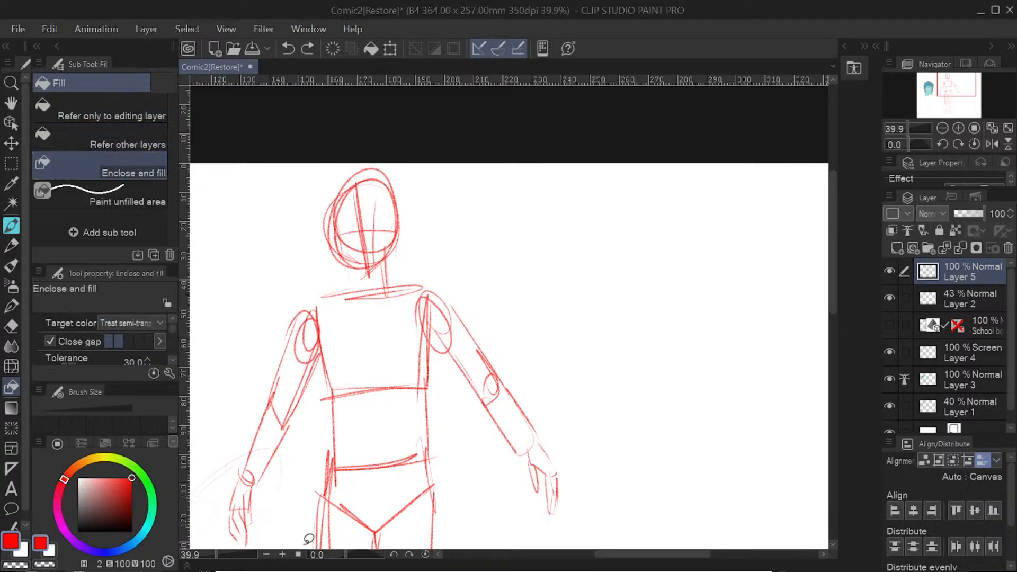
{"action": "left_click", "coordinate": [132, 108]}
{"action": "left_click", "coordinate": [127, 167]}
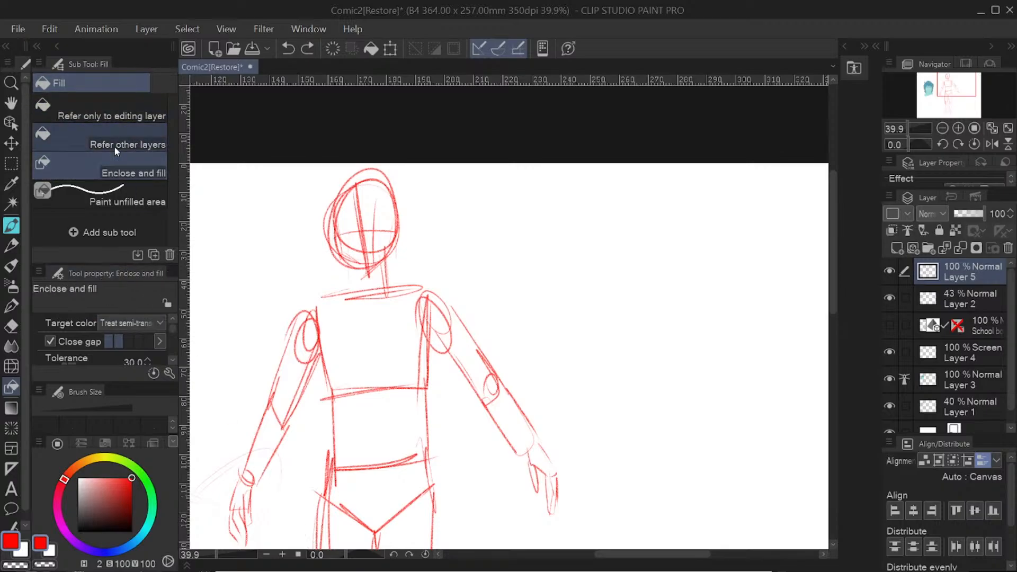
Step: Try drawing scattered saturated lines, dense saturated lines and a Burst over the canvas beside the red figure
{"action": "left_click", "coordinate": [11, 408]}
{"action": "left_click", "coordinate": [11, 429]}
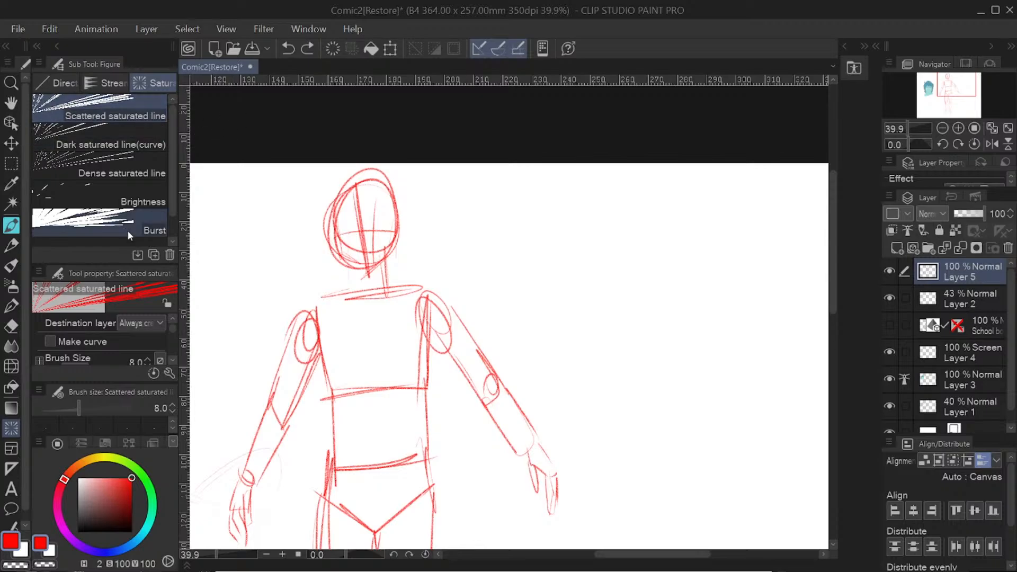
{"action": "scroll", "coordinate": [173, 197], "scroll_direction": "down", "scroll_amount": 1}
{"action": "scroll", "coordinate": [170, 205], "scroll_direction": "up", "scroll_amount": 1}
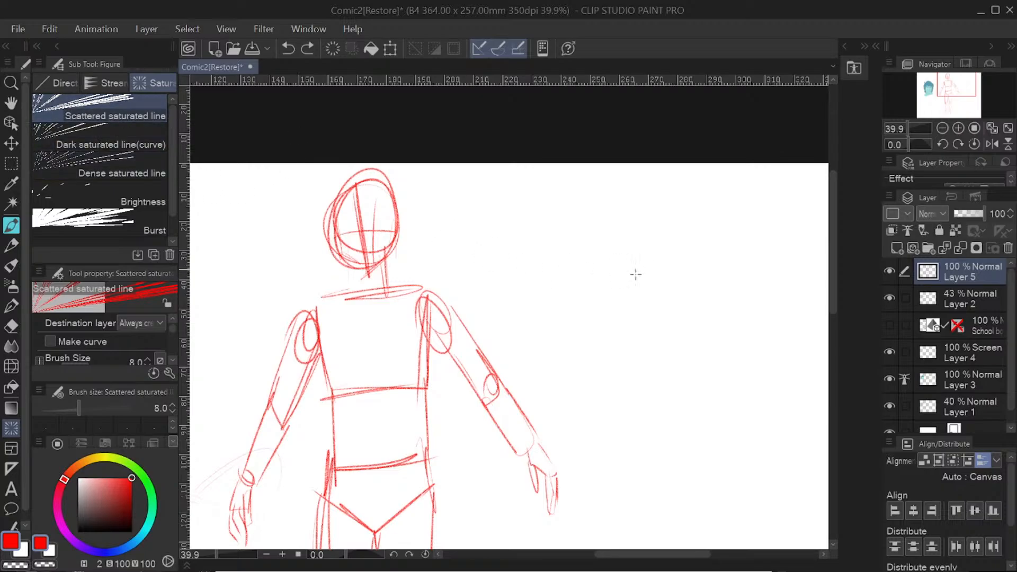
{"action": "left_click_drag", "start_coordinate": [636, 274], "coordinate": [548, 407]}
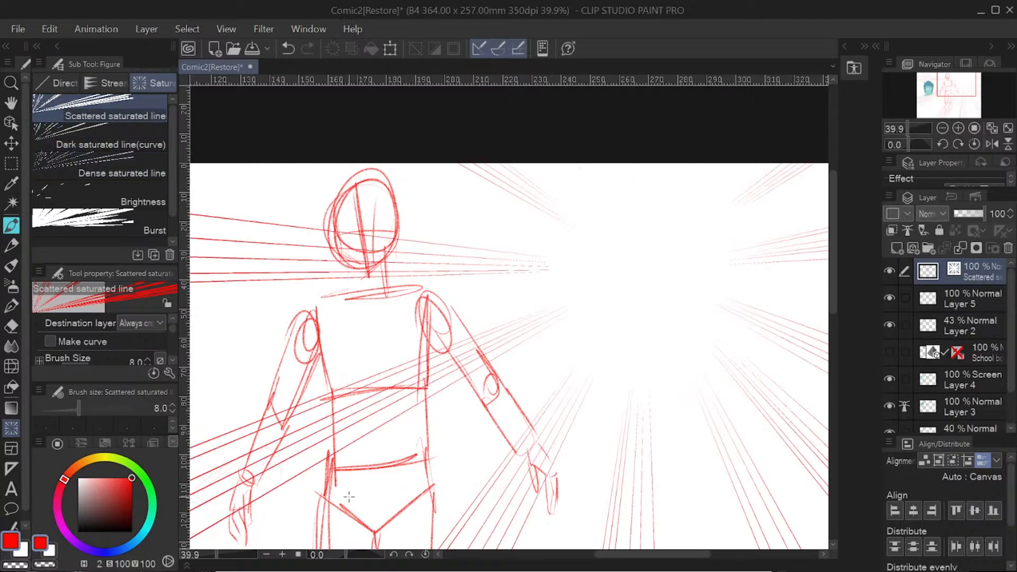
{"action": "left_click", "coordinate": [132, 171]}
{"action": "left_click_drag", "start_coordinate": [479, 365], "coordinate": [669, 416]}
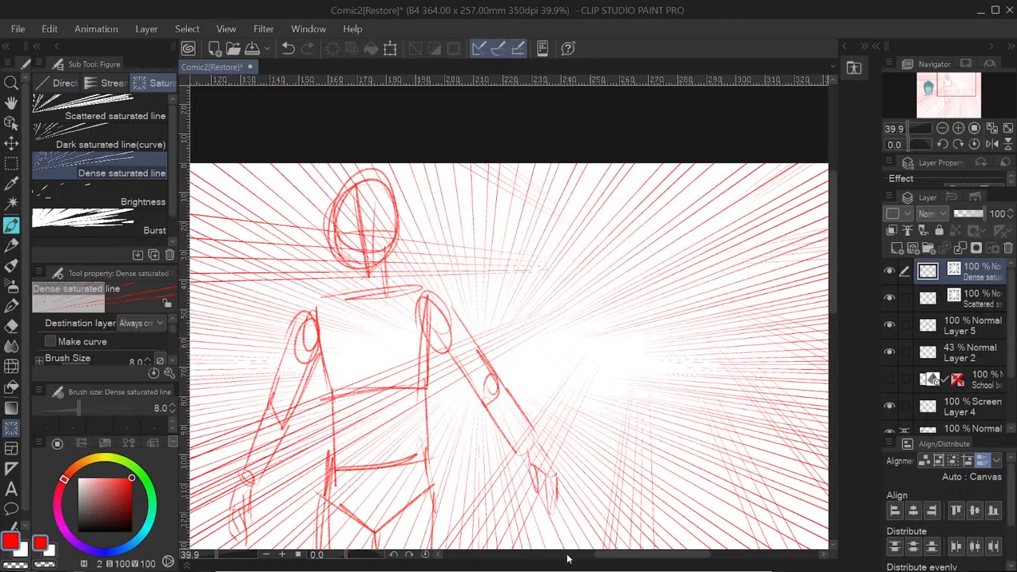
{"action": "left_click", "coordinate": [101, 223]}
{"action": "left_click_drag", "start_coordinate": [471, 329], "coordinate": [551, 350]}
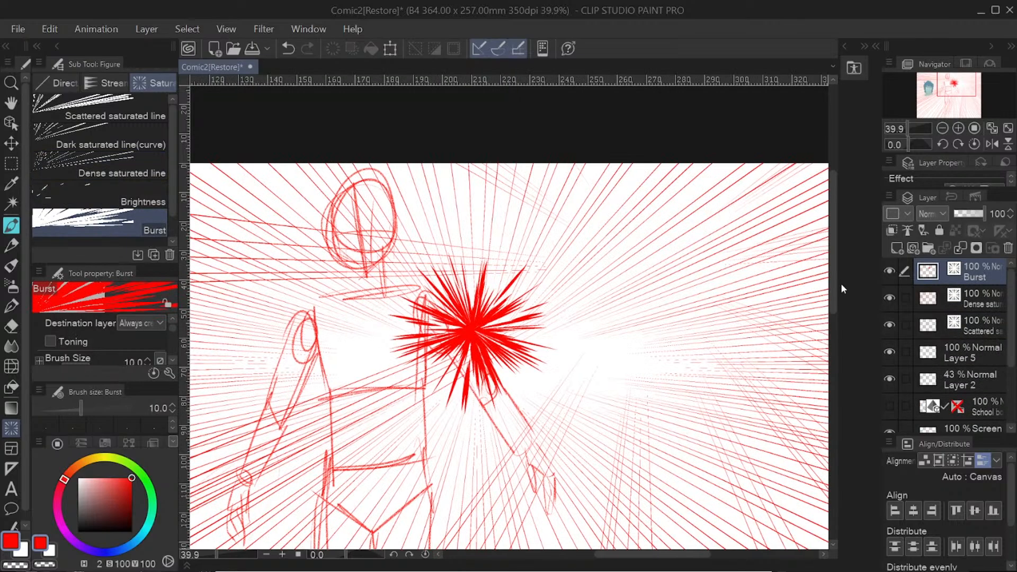
Step: Undo all the focus lines and the burst, and check the Burst sub tool's destination layer options
{"action": "left_click", "coordinate": [288, 48]}
{"action": "left_click", "coordinate": [288, 48]}
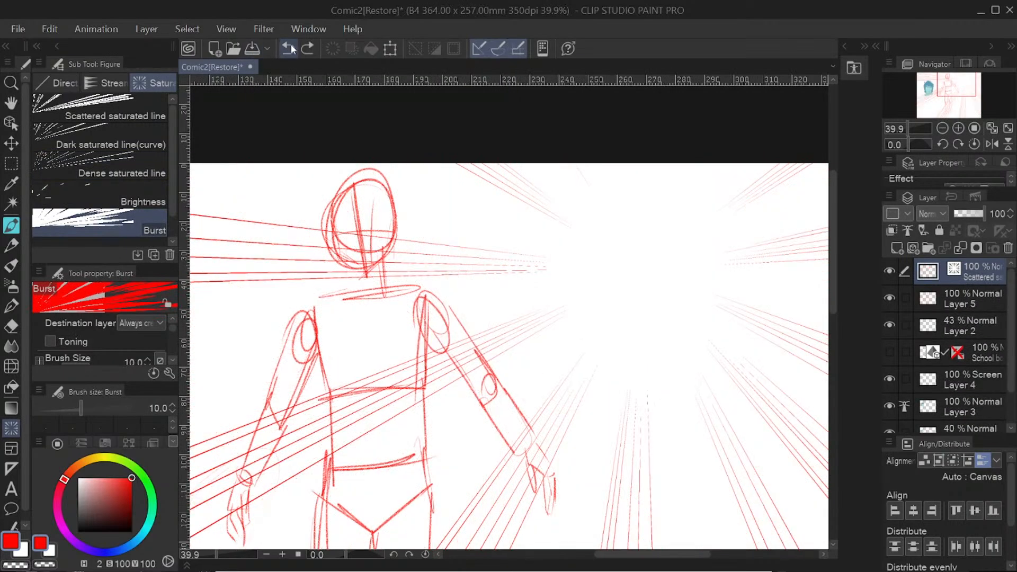
{"action": "left_click", "coordinate": [288, 48]}
{"action": "left_click", "coordinate": [159, 323]}
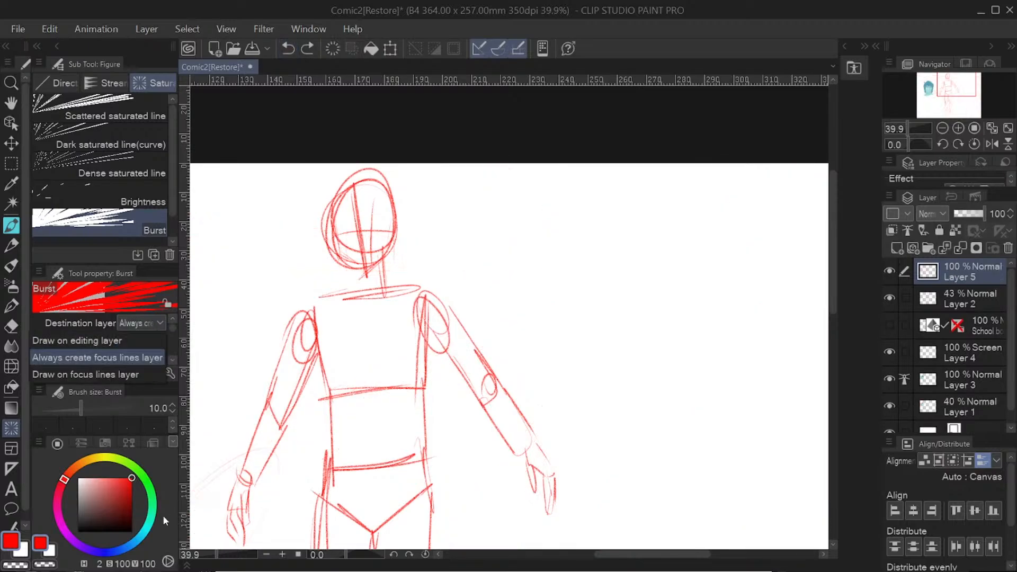
{"action": "left_click_drag", "start_coordinate": [173, 328], "coordinate": [174, 332]}
Step: Try drawing three rectangle frames, two beside the red figure and a wide one across its waist, and undo them
{"action": "left_click", "coordinate": [12, 449]}
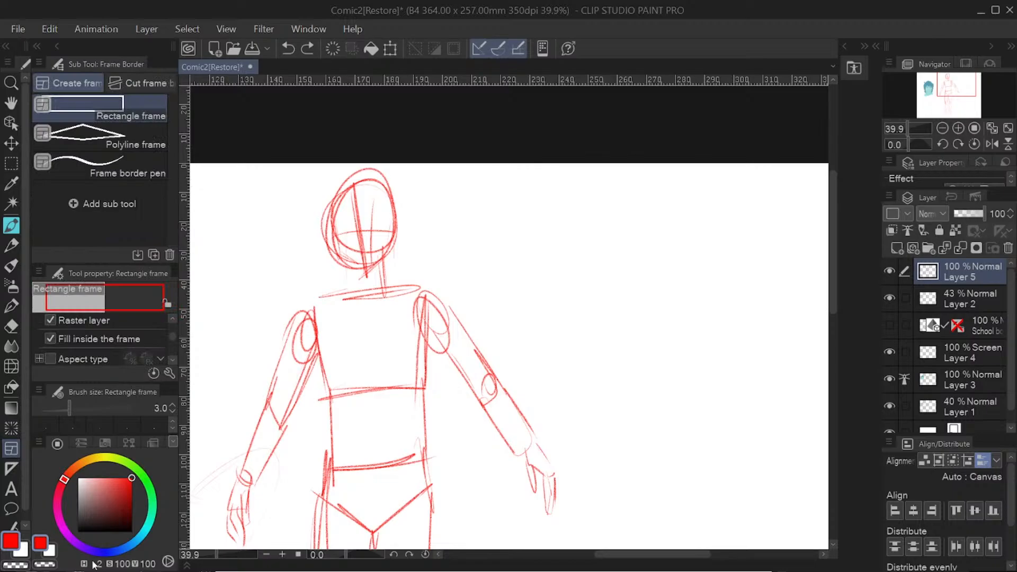
{"action": "left_click_drag", "start_coordinate": [486, 241], "coordinate": [618, 374]}
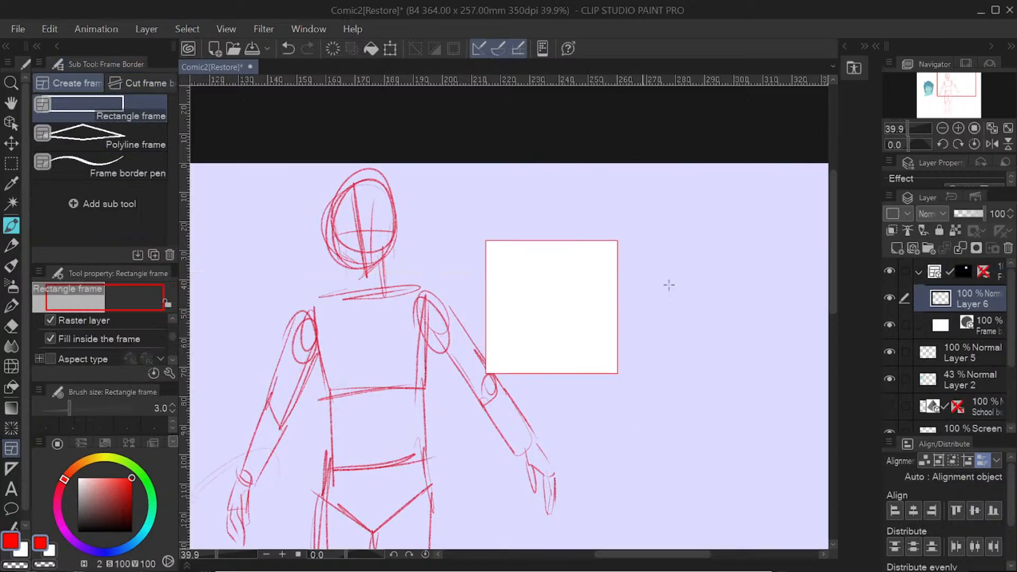
{"action": "left_click_drag", "start_coordinate": [669, 253], "coordinate": [768, 399]}
{"action": "left_click_drag", "start_coordinate": [378, 414], "coordinate": [710, 465]}
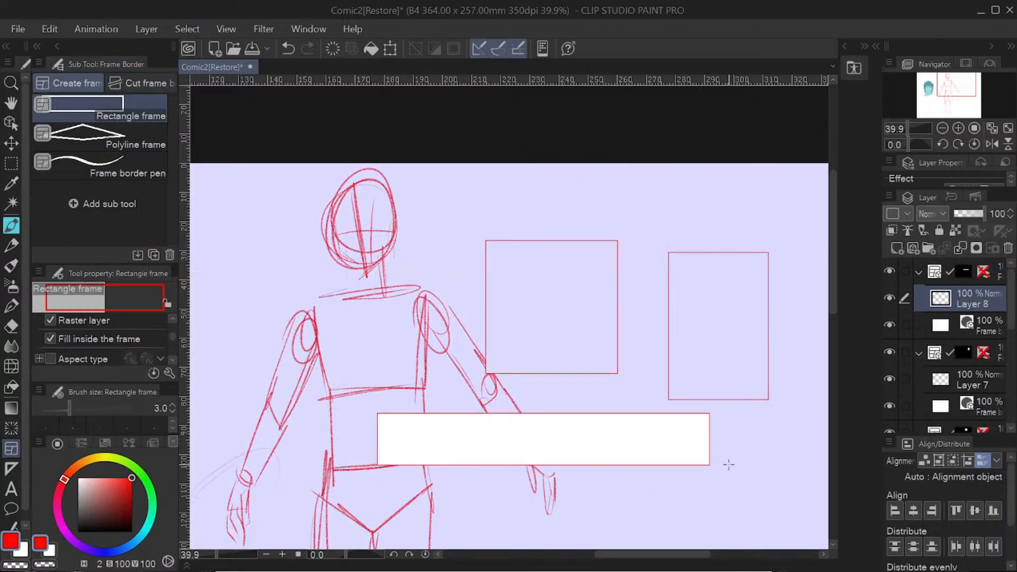
{"action": "left_click", "coordinate": [288, 48]}
{"action": "left_click", "coordinate": [288, 48]}
{"action": "left_click", "coordinate": [288, 48]}
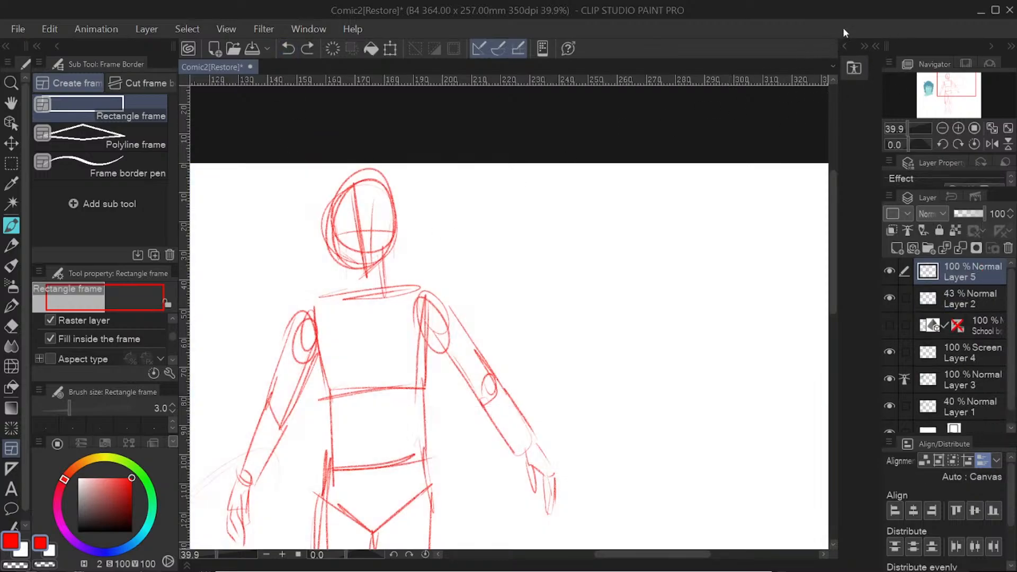
Step: Try placing the Zipper 01 image material beside the red figure, and undo it
{"action": "left_click", "coordinate": [853, 67]}
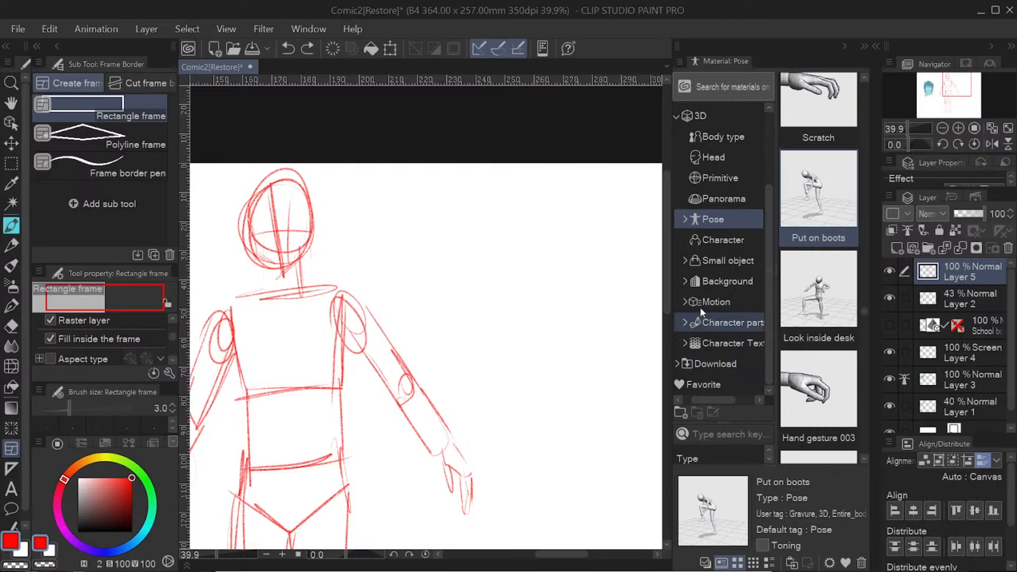
{"action": "left_click_drag", "start_coordinate": [767, 210], "coordinate": [771, 138]}
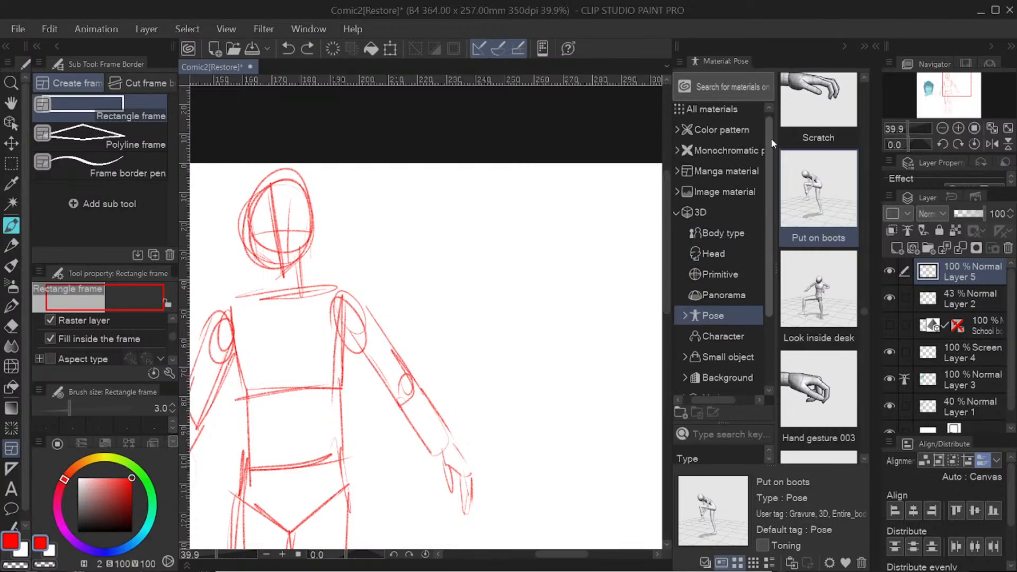
{"action": "left_click", "coordinate": [723, 193]}
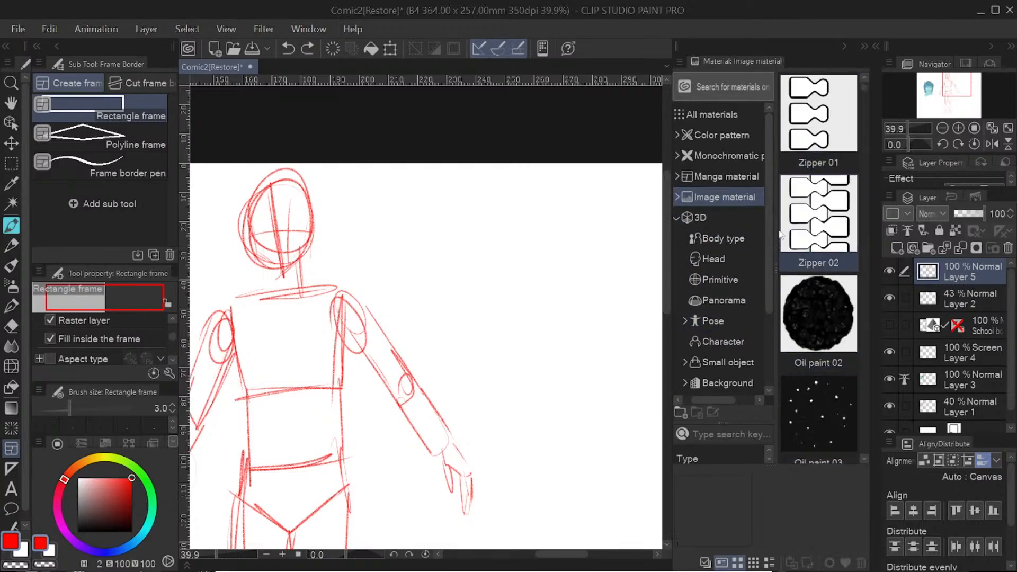
{"action": "left_click", "coordinate": [726, 176]}
{"action": "left_click", "coordinate": [743, 196]}
{"action": "left_click", "coordinate": [844, 91]}
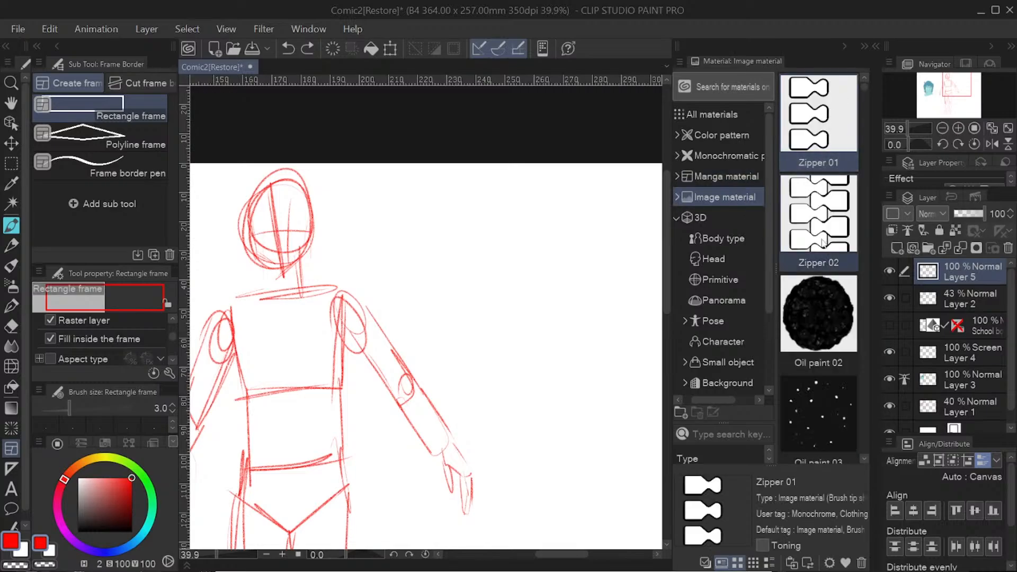
{"action": "left_click_drag", "start_coordinate": [808, 135], "coordinate": [578, 281]}
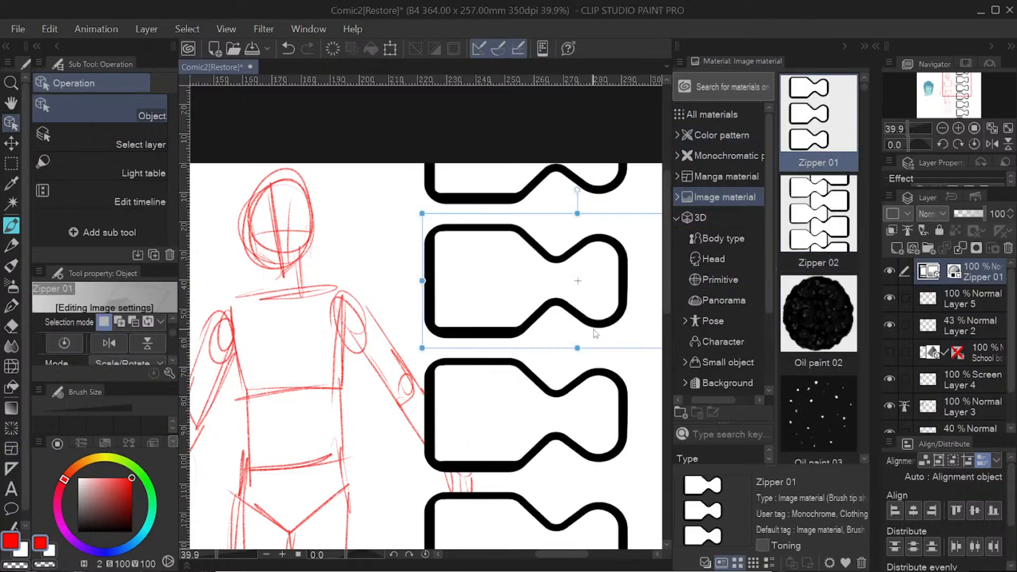
{"action": "left_click_drag", "start_coordinate": [577, 556], "coordinate": [583, 559]}
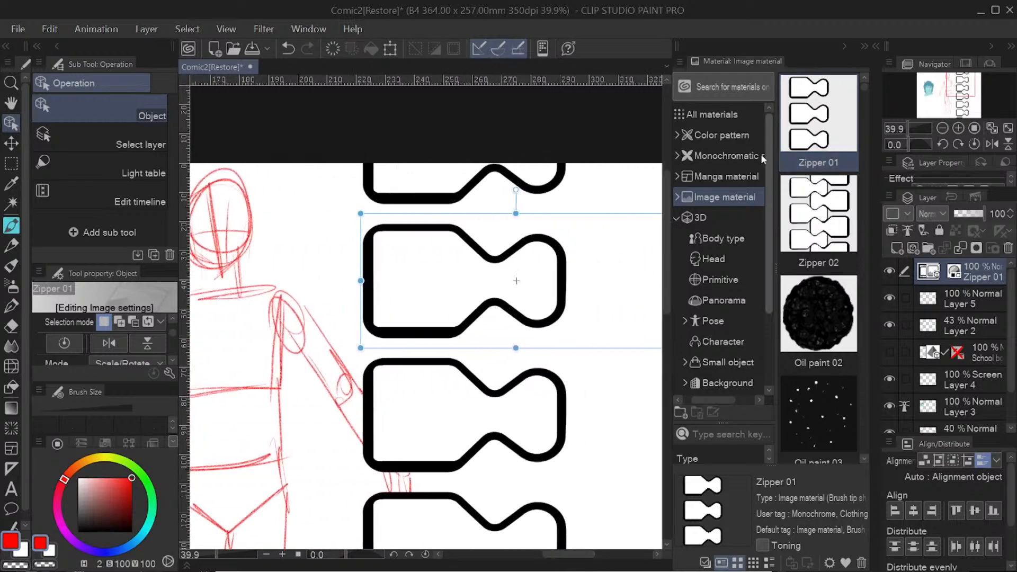
{"action": "left_click", "coordinate": [288, 50]}
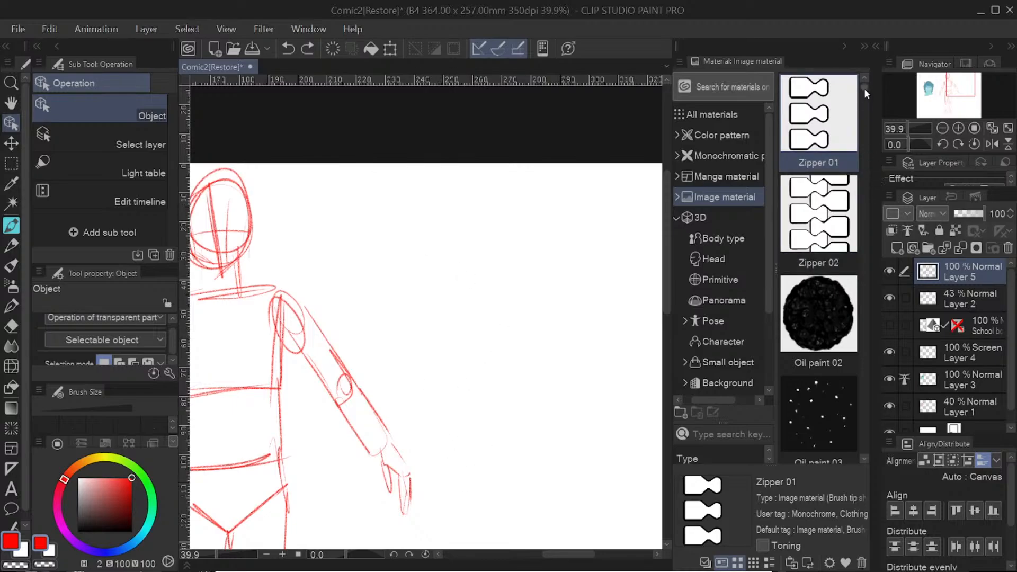
Step: Try placing the Mosaic 07 manga material across the canvas, and undo it
{"action": "left_click_drag", "start_coordinate": [864, 88], "coordinate": [870, 131]}
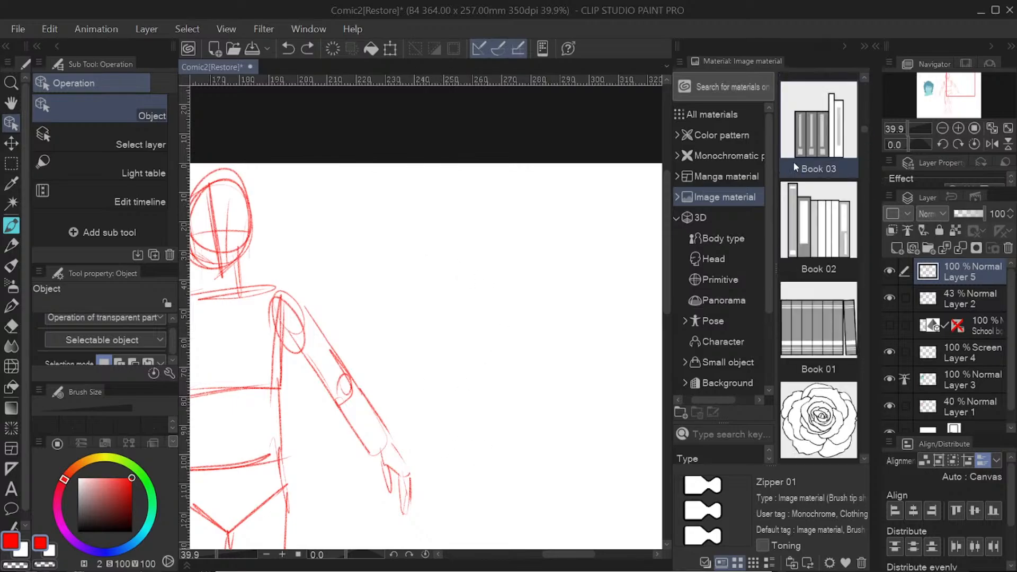
{"action": "left_click", "coordinate": [737, 174]}
{"action": "left_click_drag", "start_coordinate": [825, 200], "coordinate": [497, 290]}
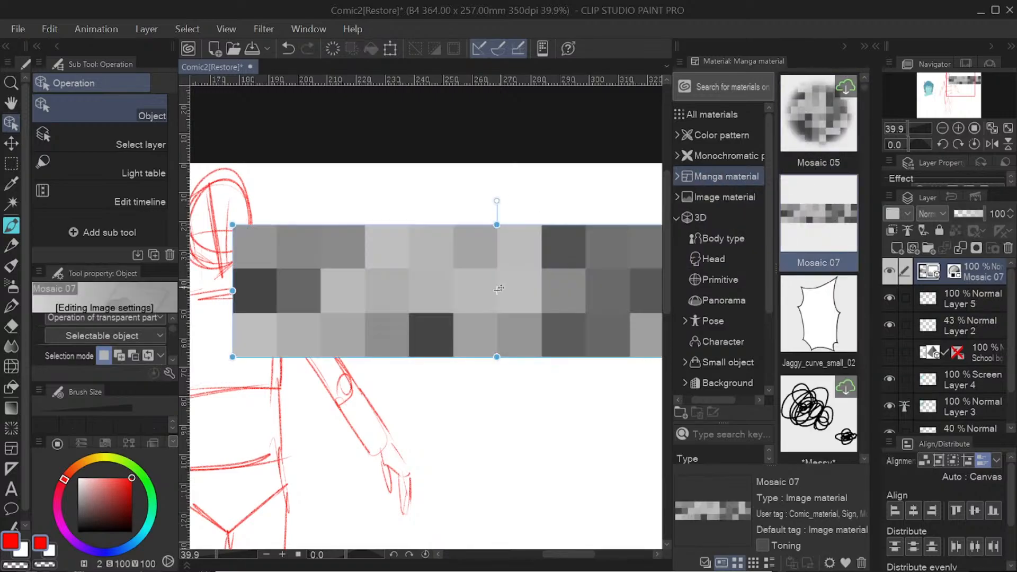
{"action": "left_click", "coordinate": [287, 47]}
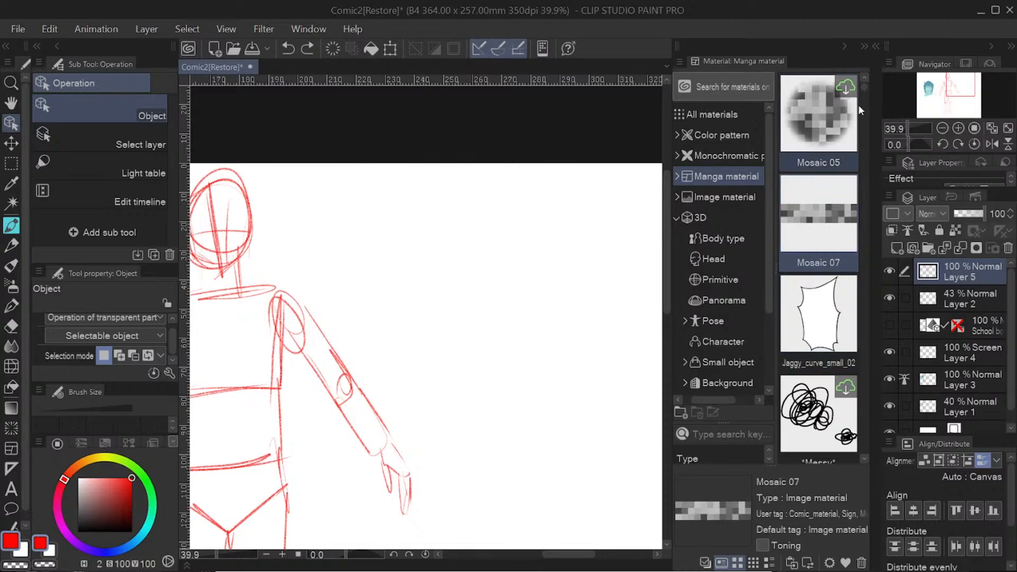
Step: Try placing the Jaggy_curve_small_02 speech balloon beside the figure's arm, and undo it
{"action": "left_click_drag", "start_coordinate": [863, 88], "coordinate": [863, 87]}
{"action": "left_click", "coordinate": [835, 318]}
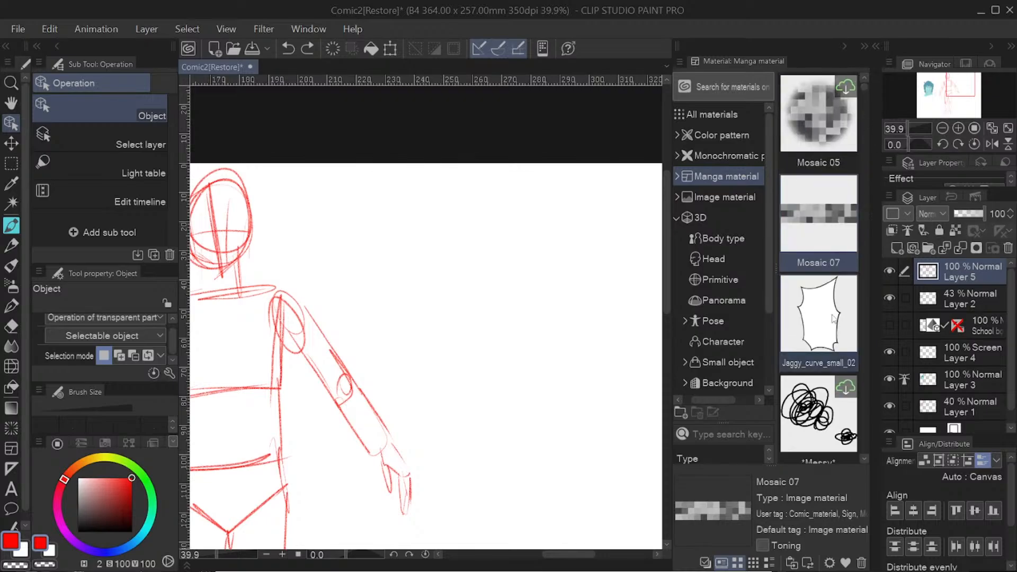
{"action": "left_click_drag", "start_coordinate": [835, 318], "coordinate": [412, 309]}
{"action": "left_click", "coordinate": [288, 48]}
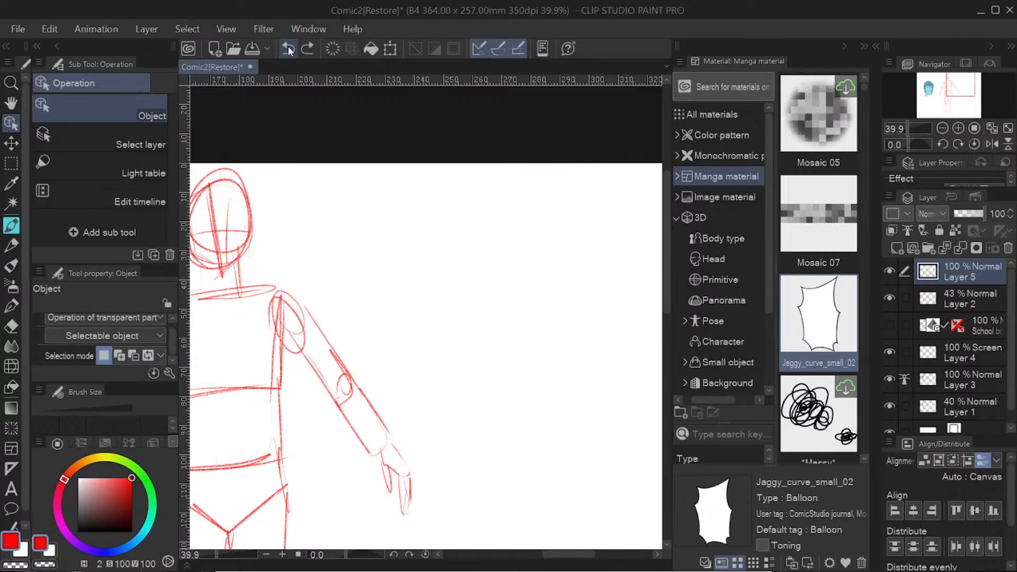
Step: Try to place the *Messy* scribble material on the canvas, and cancel it
{"action": "scroll", "coordinate": [859, 457], "scroll_direction": "down", "scroll_amount": 1}
{"action": "left_click_drag", "start_coordinate": [818, 318], "coordinate": [497, 360]}
{"action": "left_click", "coordinate": [628, 170]}
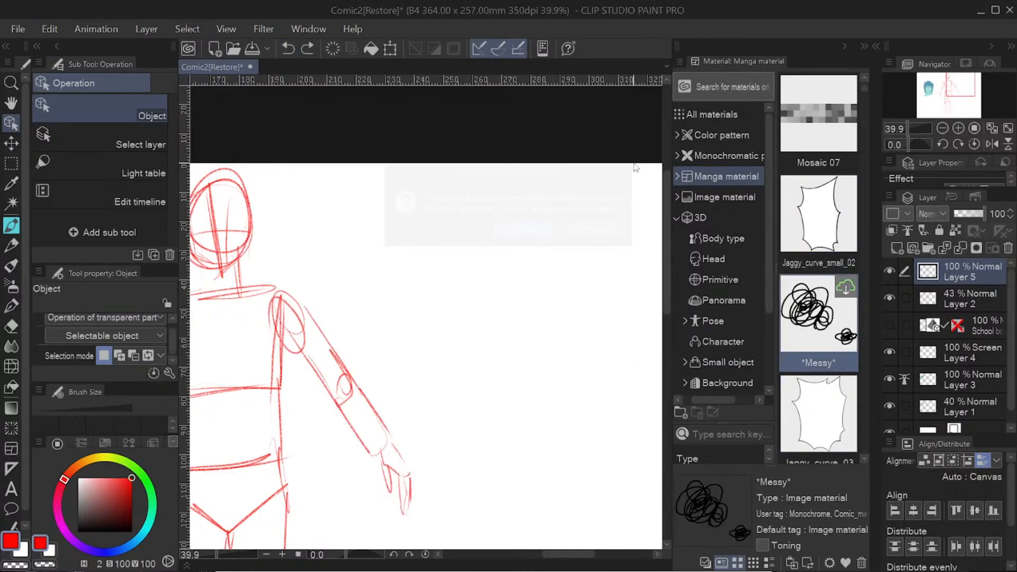
Step: Find the "3 rows 6 frames 2" framing template among the manga materials and apply it to the canvas
{"action": "scroll", "coordinate": [863, 461], "scroll_direction": "down", "scroll_amount": 1}
{"action": "scroll", "coordinate": [863, 462], "scroll_direction": "down", "scroll_amount": 6}
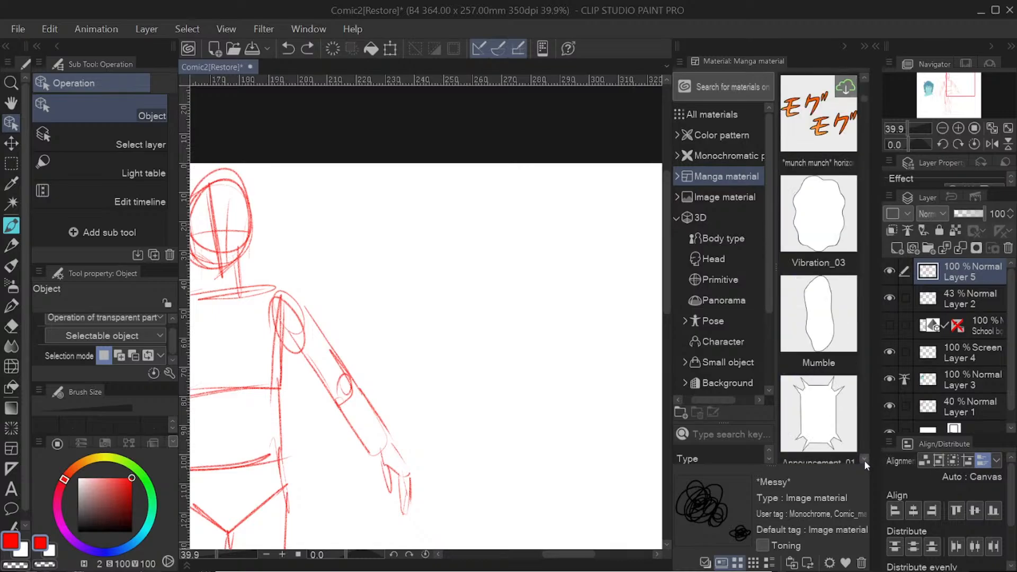
{"action": "scroll", "coordinate": [864, 459], "scroll_direction": "down", "scroll_amount": 10}
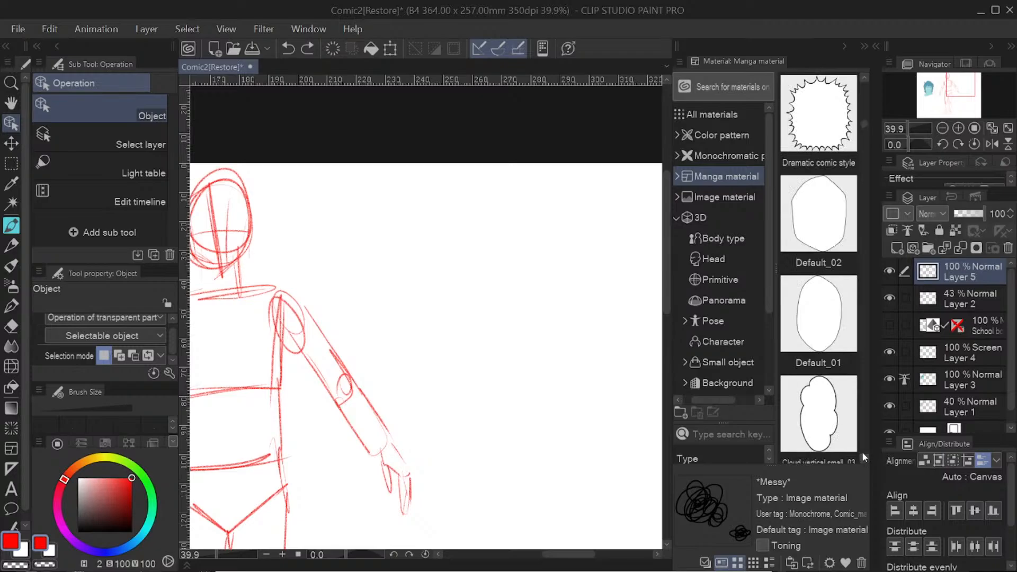
{"action": "left_click_drag", "start_coordinate": [862, 124], "coordinate": [529, 327]}
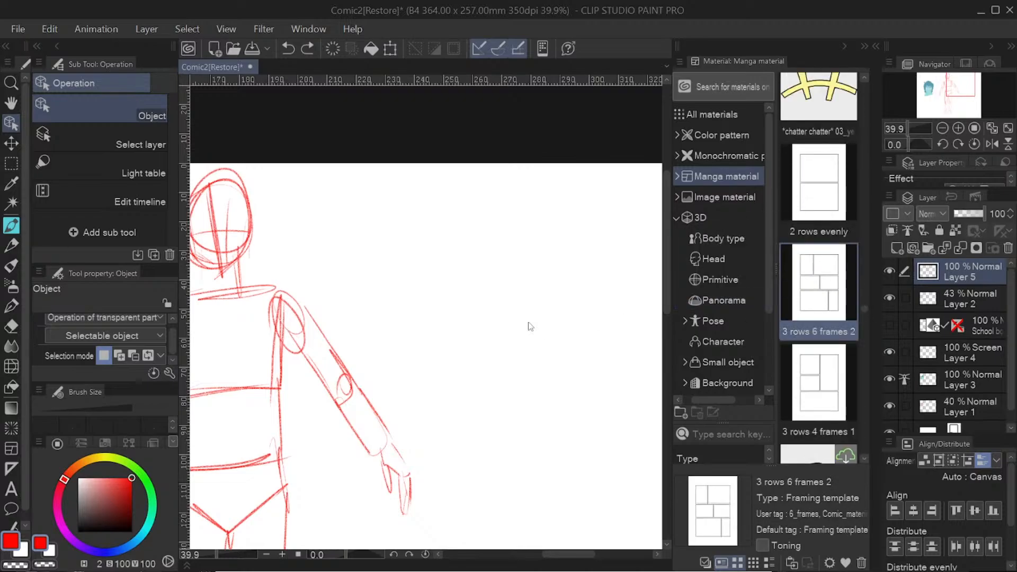
{"action": "left_click_drag", "start_coordinate": [237, 560], "coordinate": [205, 552]}
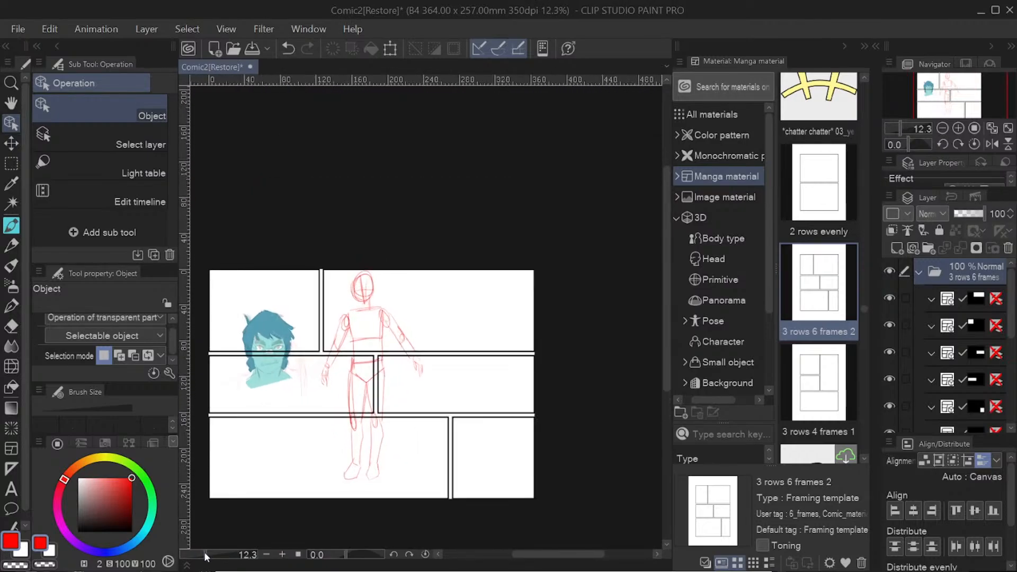
Step: Undo the "3 rows 6 frames 2" framing template and look through more framing templates among the manga materials
{"action": "left_click", "coordinate": [288, 48]}
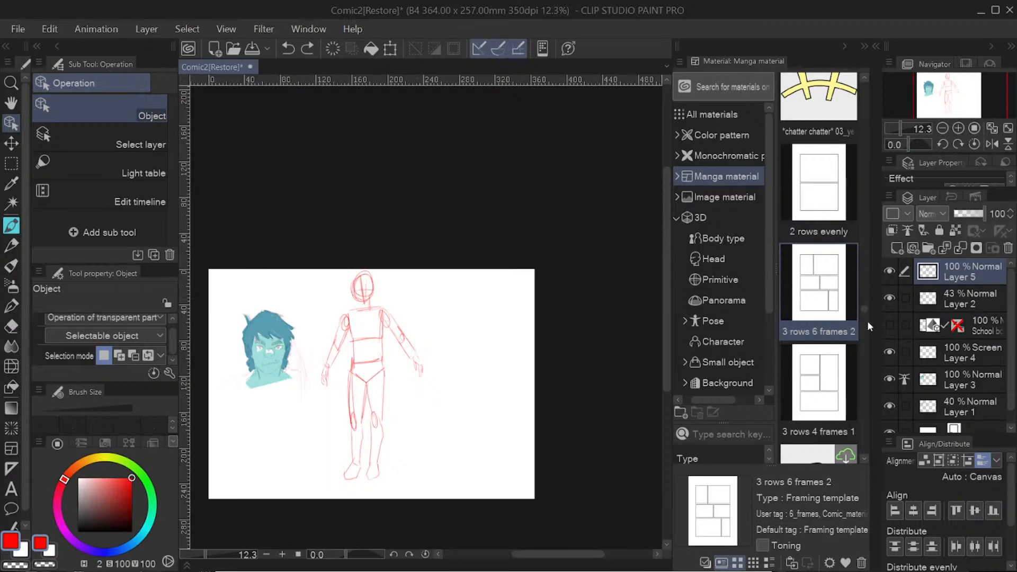
{"action": "scroll", "coordinate": [866, 310], "scroll_direction": "down", "scroll_amount": 5}
{"action": "scroll", "coordinate": [870, 317], "scroll_direction": "down", "scroll_amount": 5}
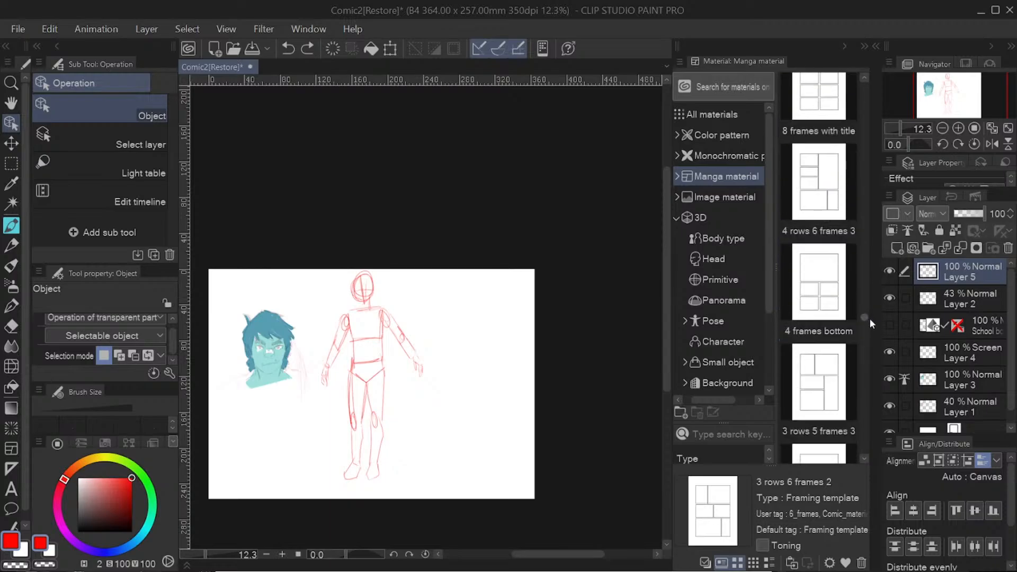
{"action": "scroll", "coordinate": [872, 323], "scroll_direction": "down", "scroll_amount": 6}
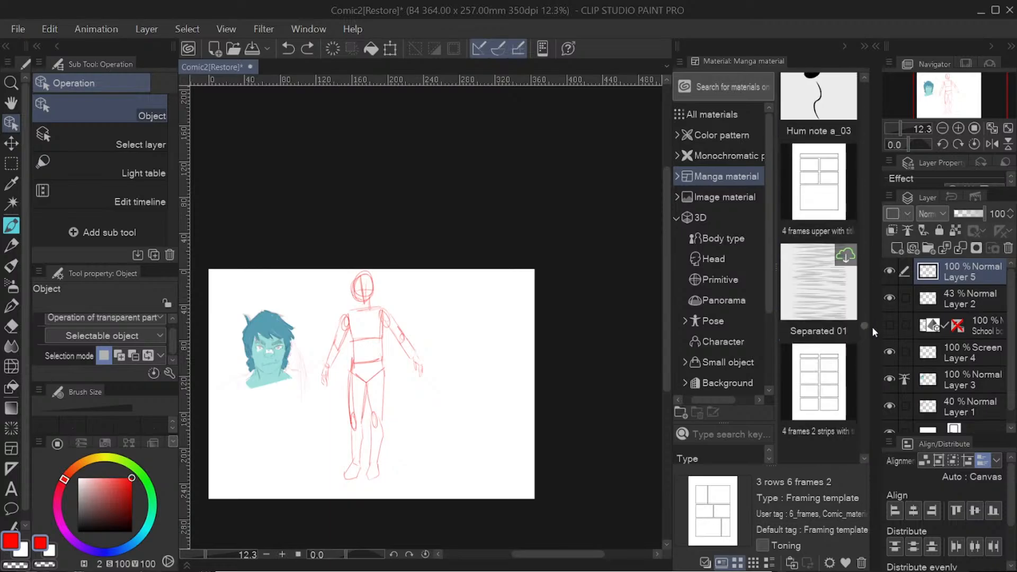
{"action": "scroll", "coordinate": [876, 341], "scroll_direction": "down", "scroll_amount": 6}
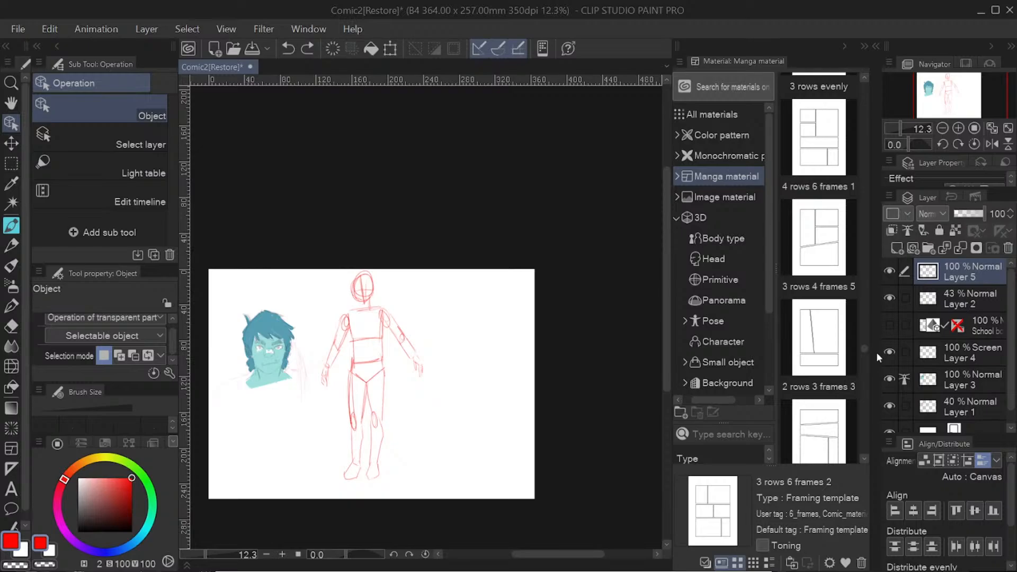
Step: Browse the Color pattern and Download materials through to the end of the downloads, and collapse the Material palette
{"action": "left_click", "coordinate": [736, 154]}
{"action": "left_click", "coordinate": [718, 136]}
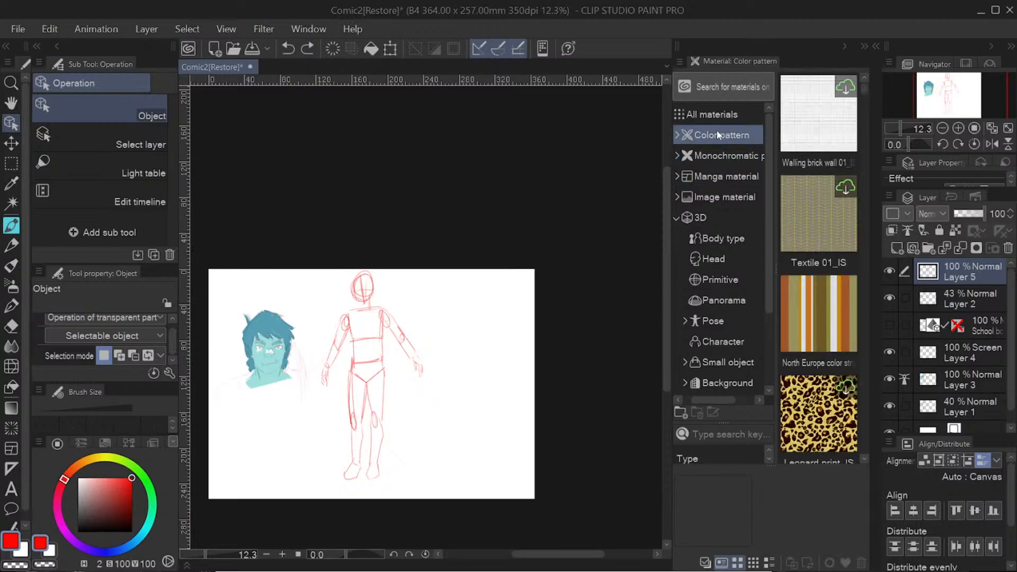
{"action": "scroll", "coordinate": [770, 358], "scroll_direction": "down", "scroll_amount": 3}
{"action": "left_click", "coordinate": [721, 371]}
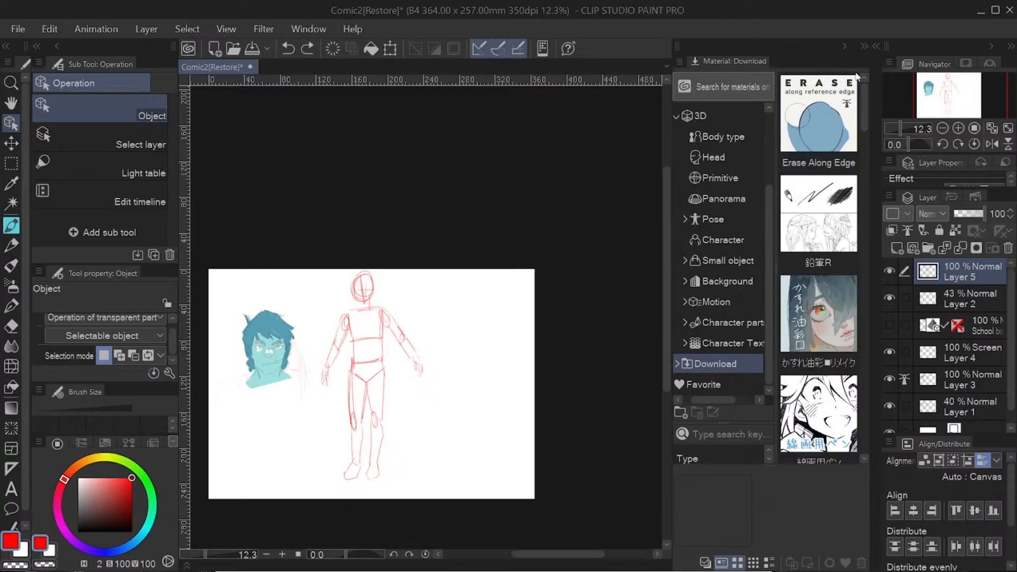
{"action": "left_click_drag", "start_coordinate": [865, 101], "coordinate": [859, 446]}
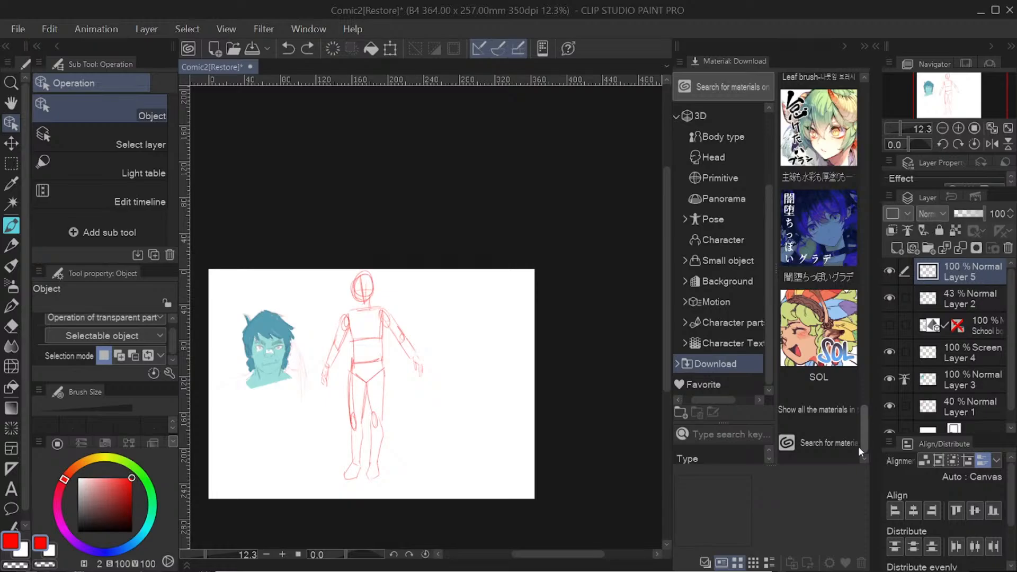
{"action": "left_click", "coordinate": [762, 202]}
{"action": "left_click", "coordinate": [843, 40]}
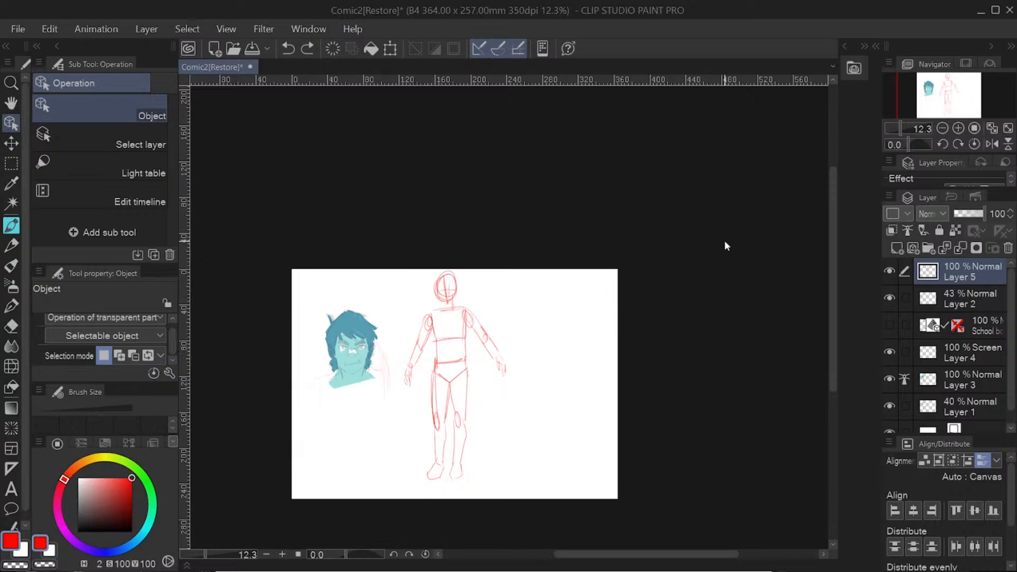
Step: Paint over the figure's head on Layer 5 in bright red using the 主線も水彩も厚塗りも pen at brush size 224.3
{"action": "left_click", "coordinate": [14, 225]}
{"action": "left_click", "coordinate": [112, 491]}
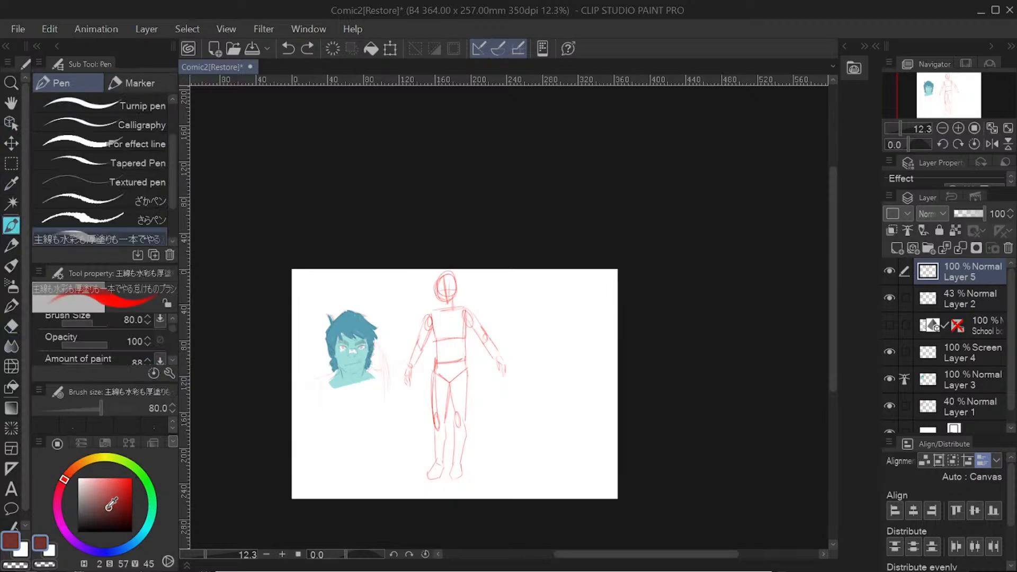
{"action": "left_click", "coordinate": [128, 478]}
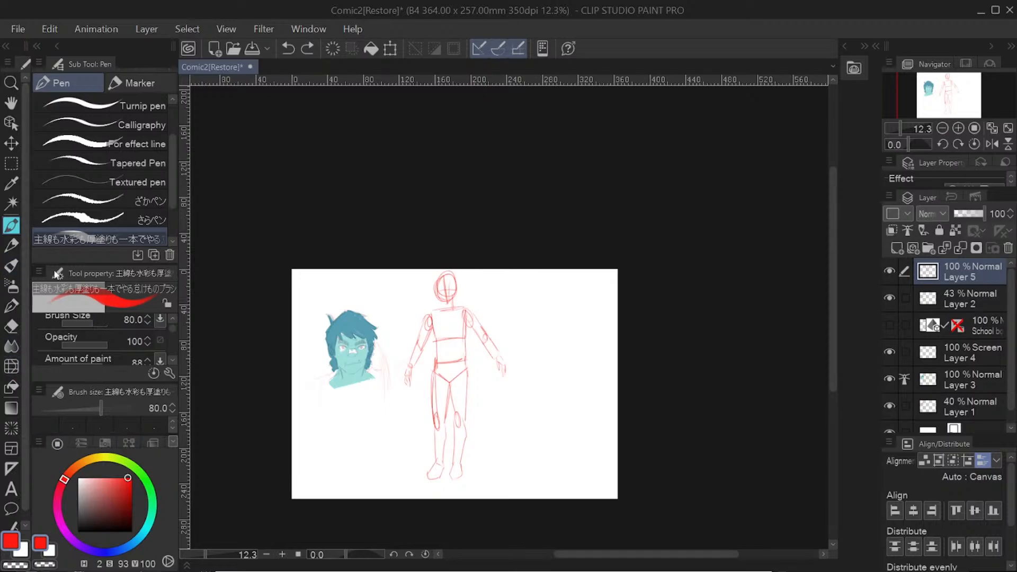
{"action": "left_click_drag", "start_coordinate": [93, 322], "coordinate": [96, 321]}
{"action": "left_click_drag", "start_coordinate": [448, 286], "coordinate": [446, 299]}
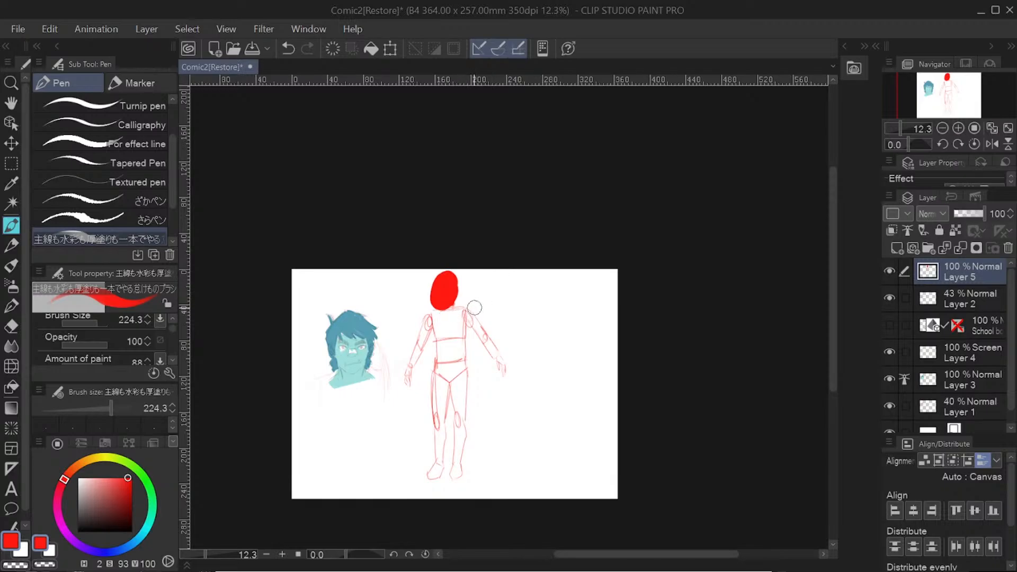
Step: Try erasing around the edges of the red head with the Hard eraser, and undo the erasing and the red paint
{"action": "left_click", "coordinate": [9, 326]}
{"action": "mouse_move", "coordinate": [435, 272]}
{"action": "left_mouse_down"}
{"action": "mouse_move", "coordinate": [450, 315]}
{"action": "mouse_move", "coordinate": [442, 262]}
{"action": "mouse_move", "coordinate": [449, 307]}
{"action": "mouse_move", "coordinate": [439, 265]}
{"action": "mouse_move", "coordinate": [461, 285]}
{"action": "mouse_move", "coordinate": [449, 314]}
{"action": "mouse_move", "coordinate": [426, 300]}
{"action": "mouse_move", "coordinate": [429, 275]}
{"action": "mouse_move", "coordinate": [457, 268]}
{"action": "mouse_move", "coordinate": [440, 310]}
{"action": "left_mouse_up"}
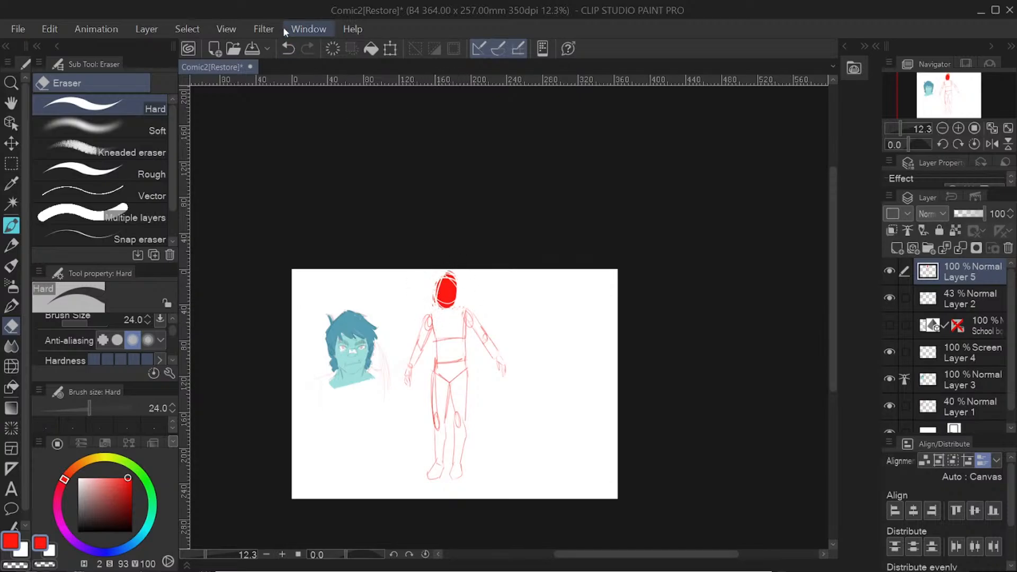
{"action": "left_click", "coordinate": [288, 49]}
{"action": "left_click", "coordinate": [289, 48]}
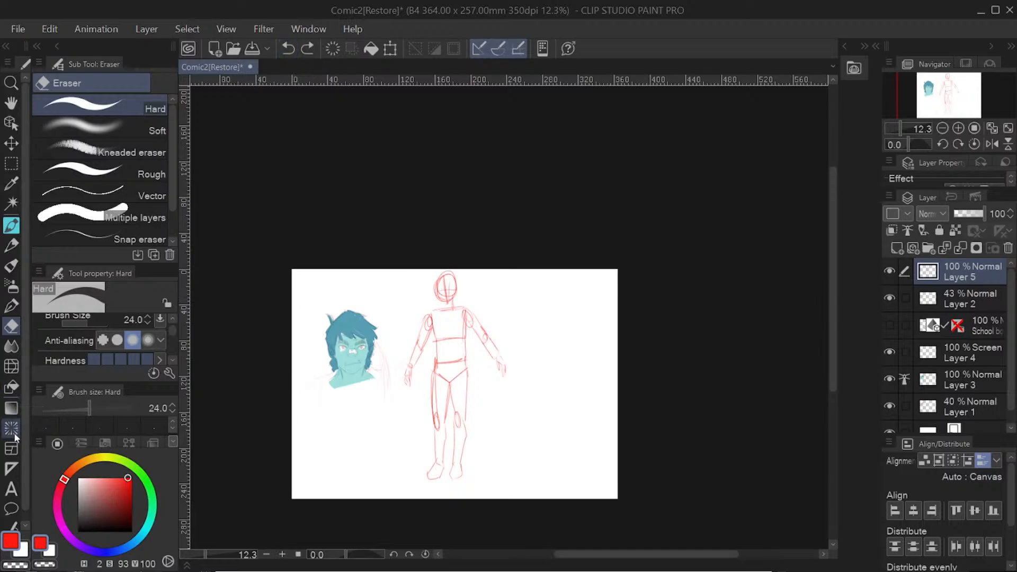
Step: Create a one-point perspective ruler with its vanishing point by the figure's hand, just above the middle of the canvas
{"action": "left_click", "coordinate": [11, 468]}
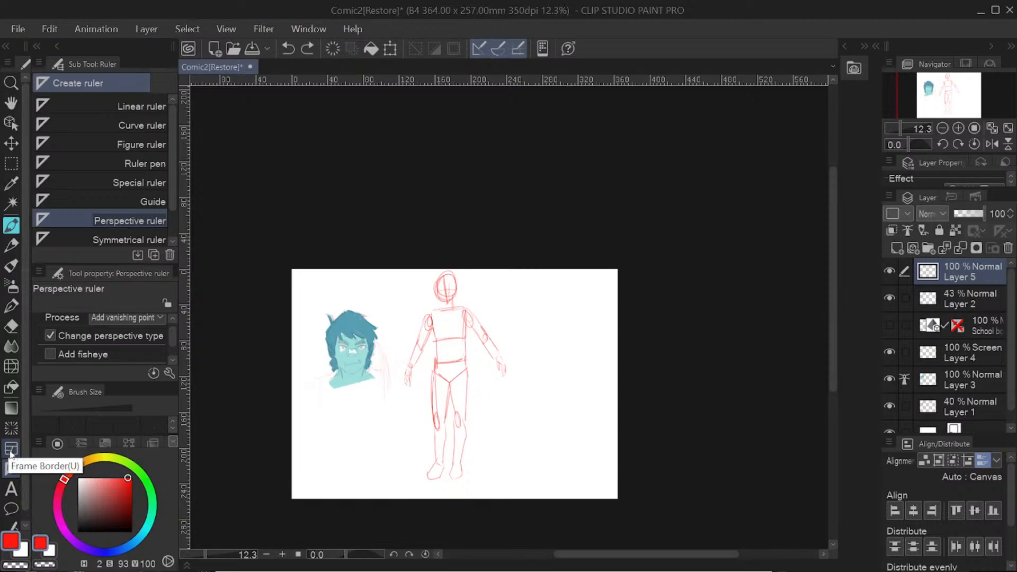
{"action": "left_click_drag", "start_coordinate": [398, 414], "coordinate": [457, 374]}
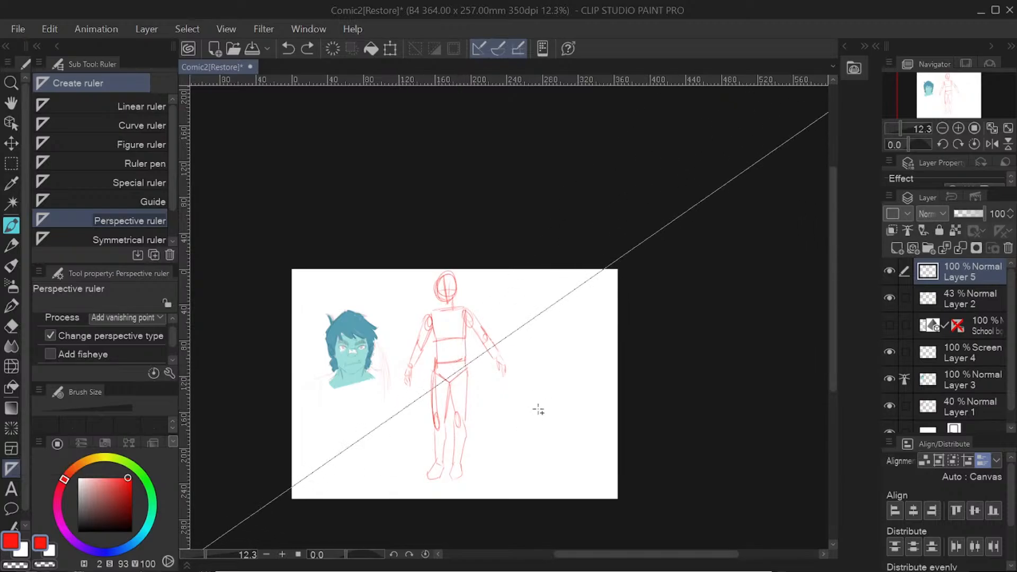
{"action": "left_click_drag", "start_coordinate": [539, 411], "coordinate": [515, 369]}
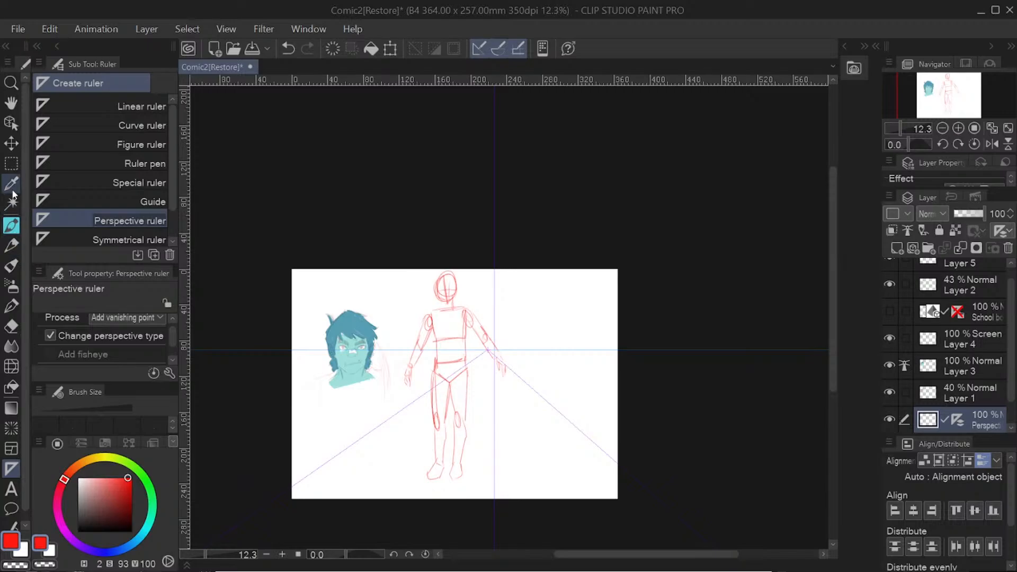
Step: Try drawing red Real pencil lines that snap to the perspective ruler, outward from the vanishing point across the canvas
{"action": "left_click", "coordinate": [12, 245]}
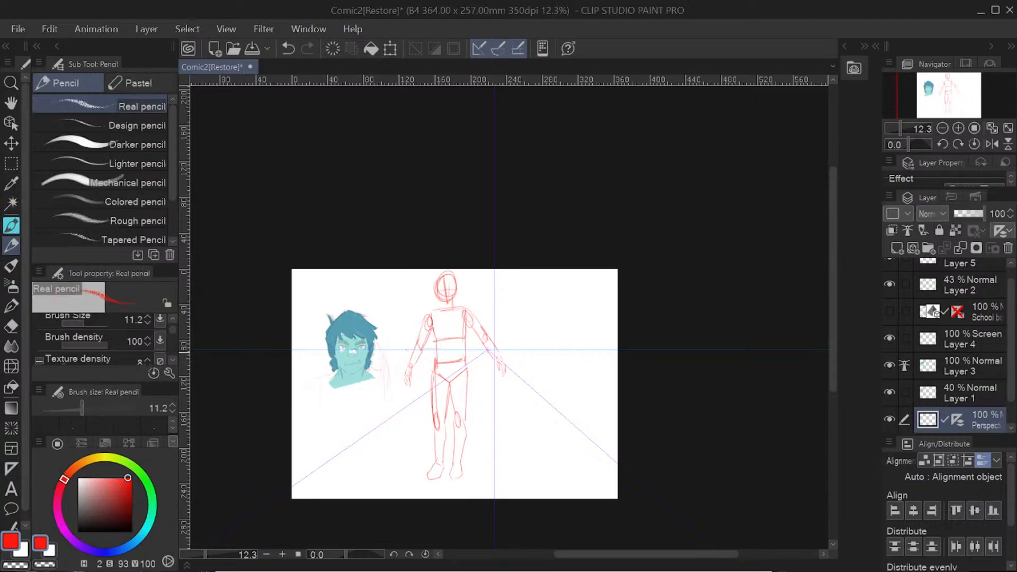
{"action": "left_click_drag", "start_coordinate": [492, 341], "coordinate": [659, 340]}
{"action": "left_click_drag", "start_coordinate": [506, 352], "coordinate": [596, 440]}
{"action": "left_click_drag", "start_coordinate": [490, 354], "coordinate": [597, 446]}
{"action": "key", "text": "ctrl+z"}
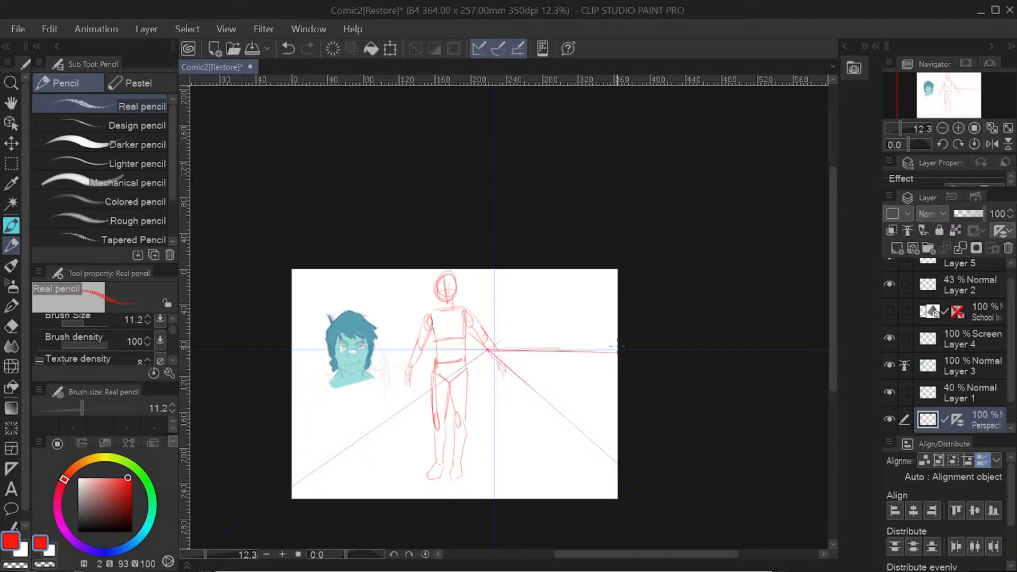
Step: Undo the pencil lines and the perspective ruler
{"action": "mouse_move", "coordinate": [217, 557]}
{"action": "left_mouse_down"}
{"action": "mouse_move", "coordinate": [253, 565]}
{"action": "mouse_move", "coordinate": [197, 556]}
{"action": "mouse_move", "coordinate": [208, 571]}
{"action": "left_mouse_up"}
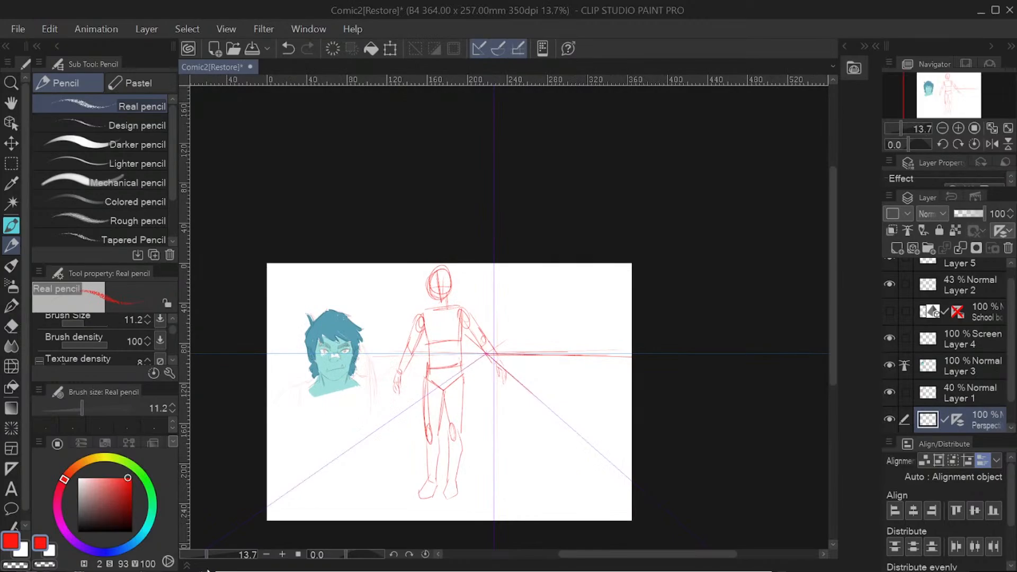
{"action": "left_click", "coordinate": [288, 48]}
{"action": "left_click", "coordinate": [288, 50]}
{"action": "left_click", "coordinate": [288, 51]}
{"action": "left_click", "coordinate": [288, 48]}
{"action": "left_click", "coordinate": [287, 46]}
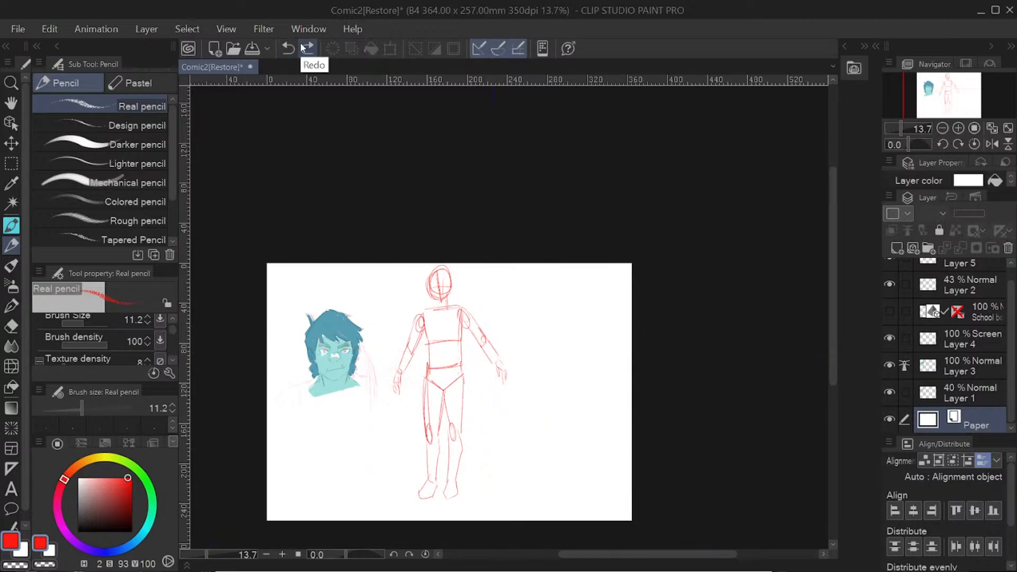
Step: Try drawing a rounded balloon with a red outline over the figure's torso, and undo it
{"action": "scroll", "coordinate": [19, 358], "scroll_direction": "down", "scroll_amount": 1}
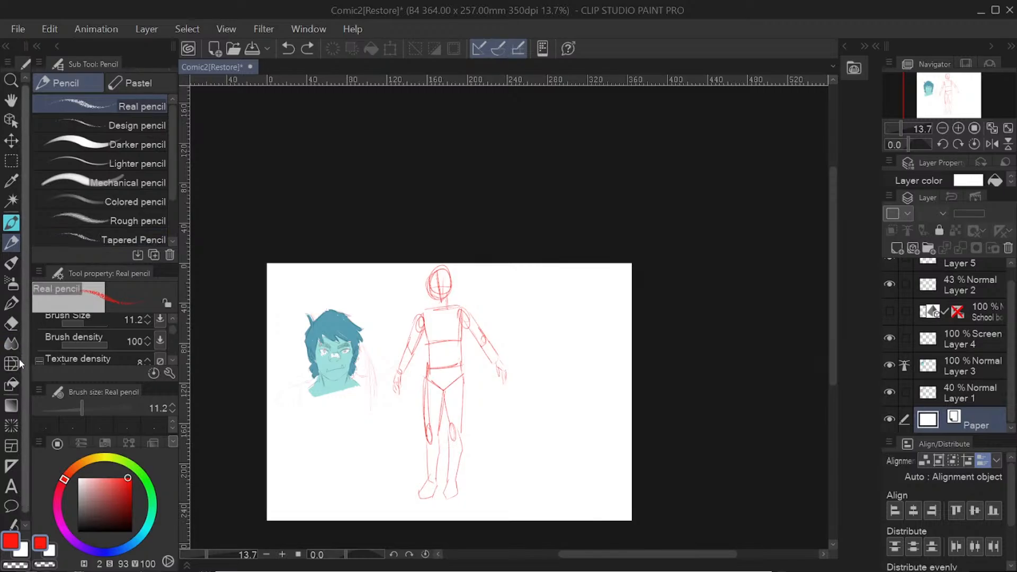
{"action": "left_click", "coordinate": [12, 500]}
{"action": "left_click_drag", "start_coordinate": [415, 338], "coordinate": [506, 436]}
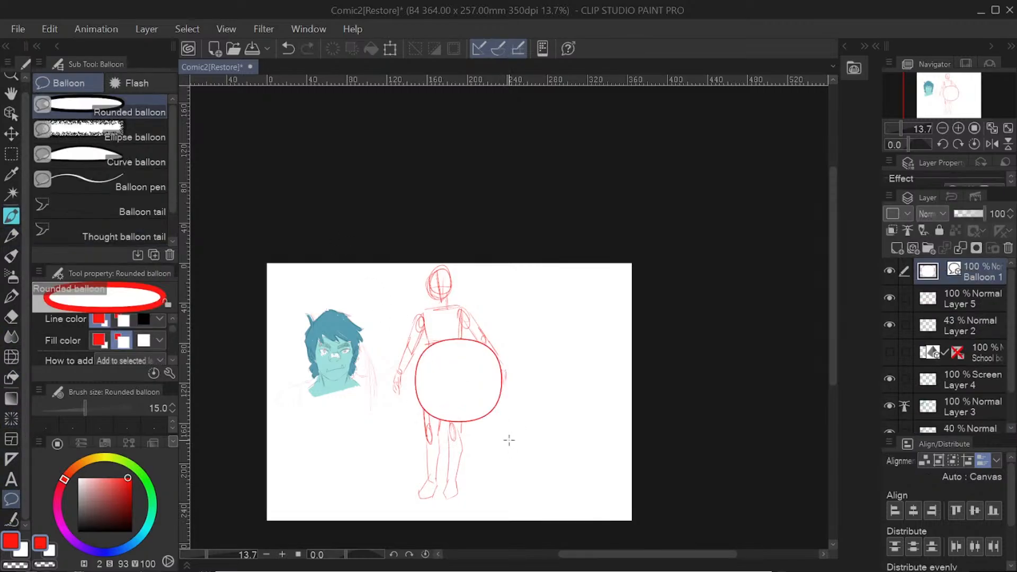
{"action": "left_click", "coordinate": [287, 49]}
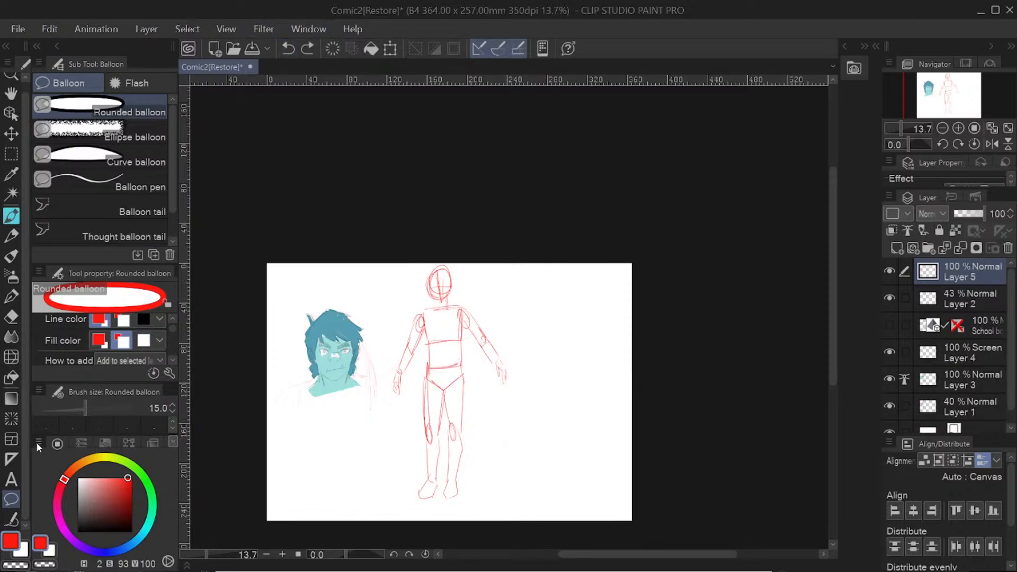
Step: Switch to the Connect vector line tool among the line correction tools
{"action": "left_click", "coordinate": [11, 518]}
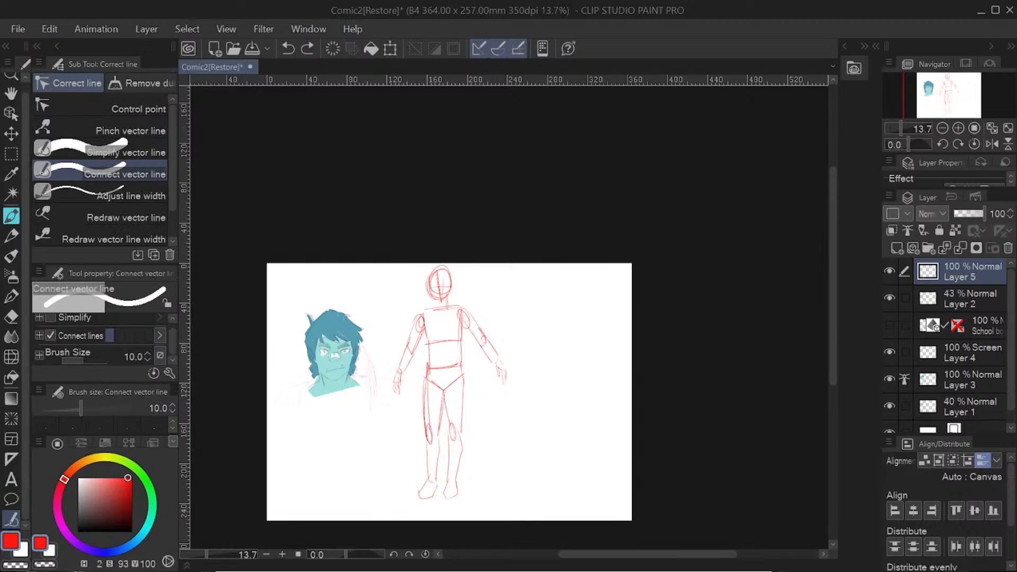
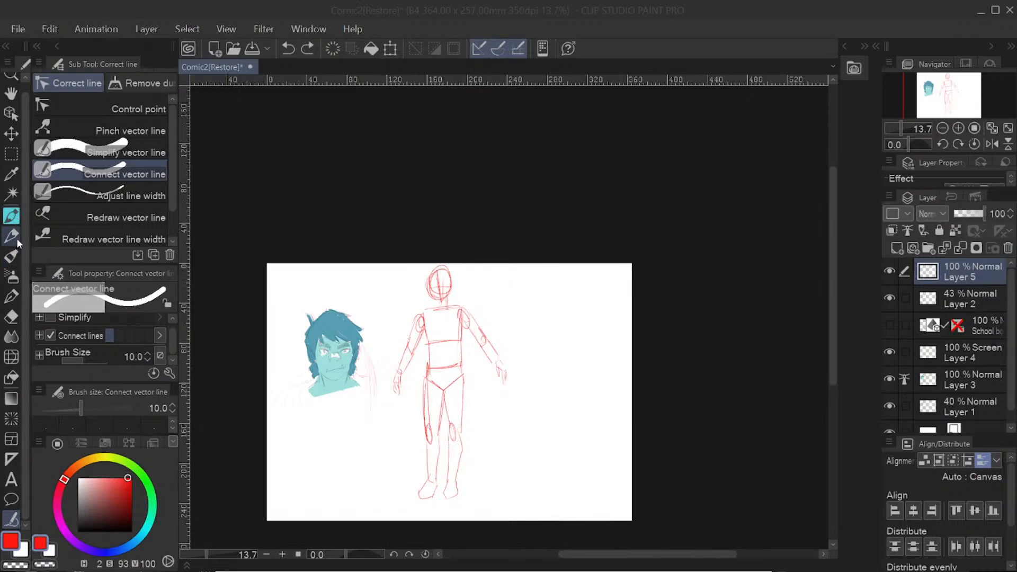
Step: Show the 3D schoolboy layer and toggle the Layer 5 sketch off and on to compare it with the character
{"action": "left_click", "coordinate": [891, 326]}
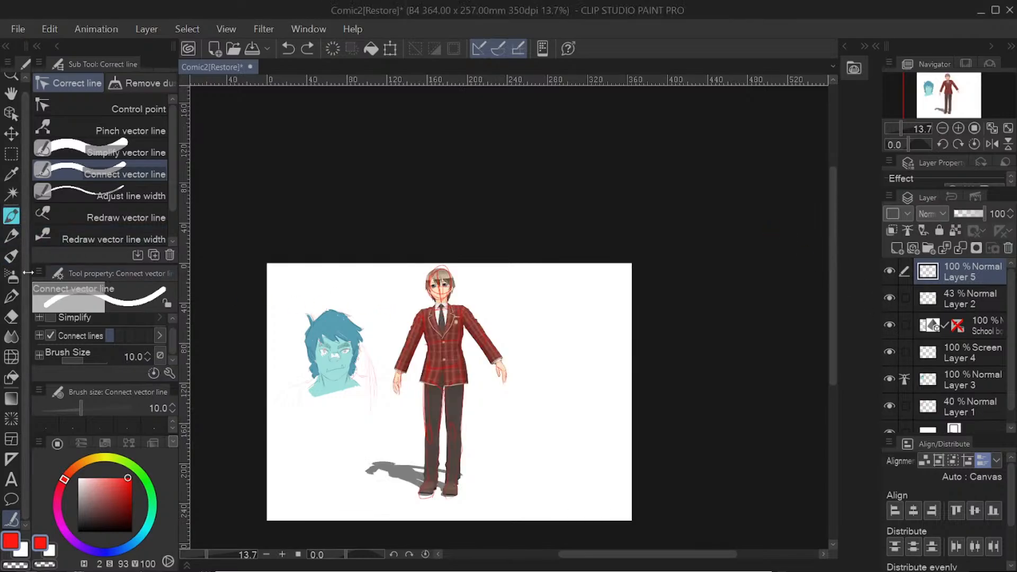
{"action": "left_click", "coordinate": [889, 272]}
{"action": "left_click", "coordinate": [890, 271]}
{"action": "left_click", "coordinate": [893, 271]}
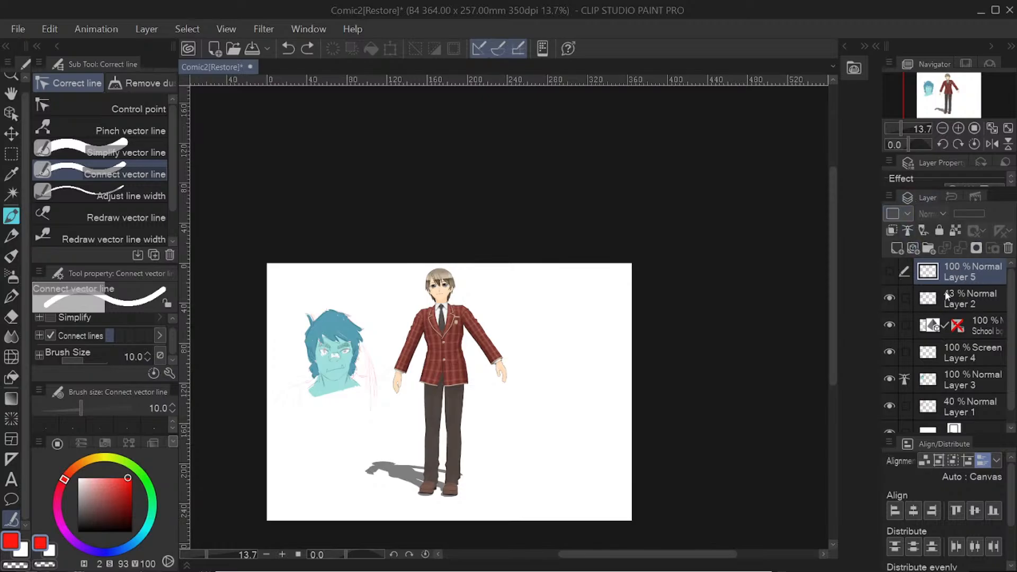
{"action": "left_click", "coordinate": [895, 271]}
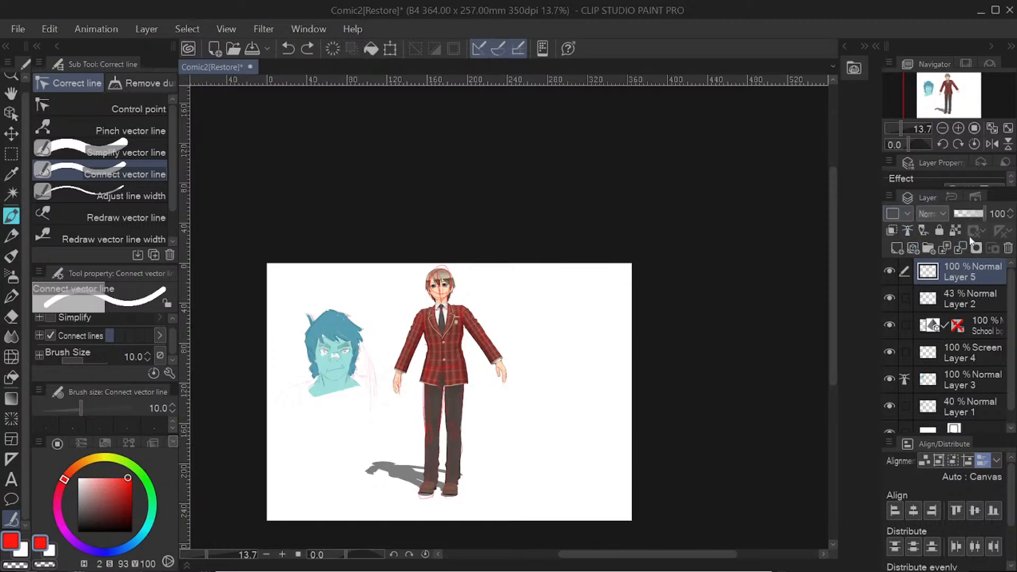
Step: Delete the Layer 5 figure sketch and replace it with an empty layer above the other layers
{"action": "right_click", "coordinate": [954, 276]}
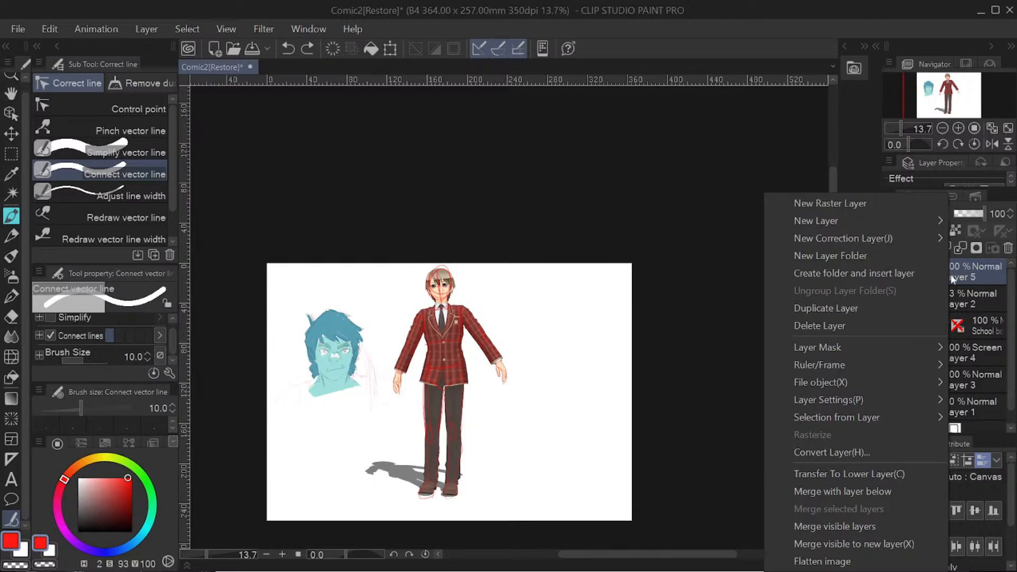
{"action": "right_click", "coordinate": [955, 278]}
{"action": "right_click", "coordinate": [960, 273]}
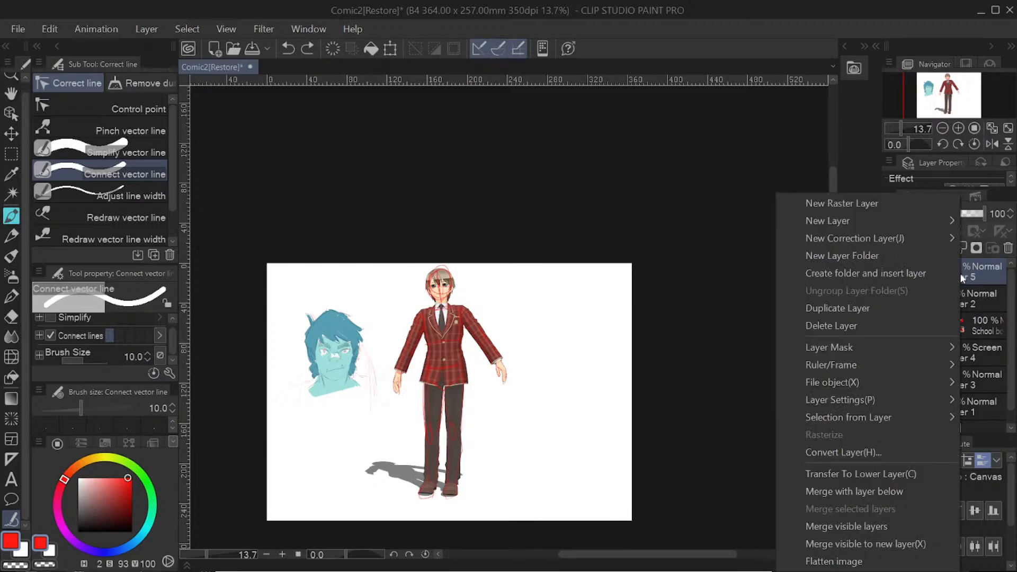
{"action": "left_click", "coordinate": [871, 331]}
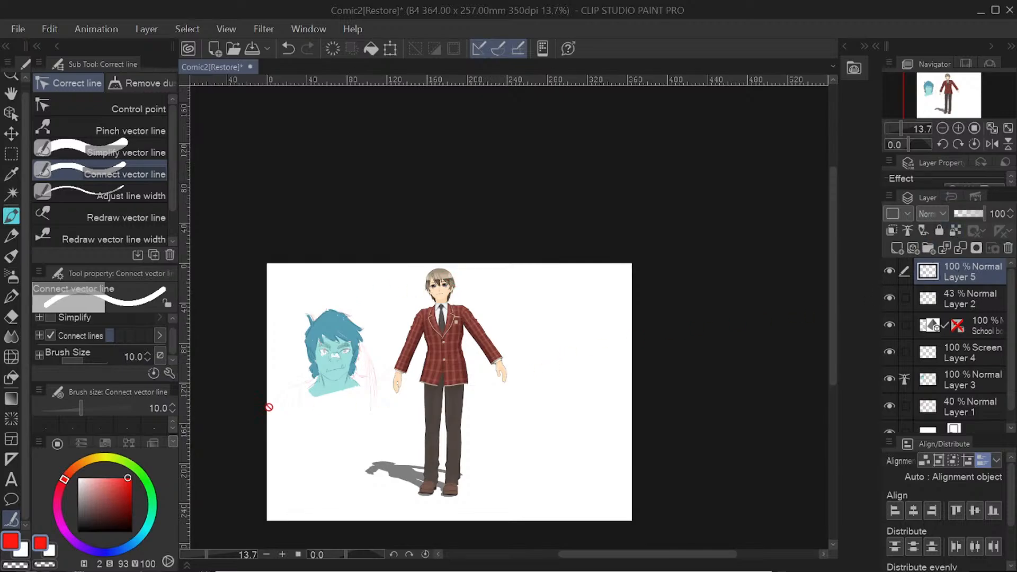
Step: Sketch a rough red figure with the Real pencil beside the 3D character, with head, torso, legs, shoulder joints and a separate hand shape
{"action": "left_click", "coordinate": [11, 216]}
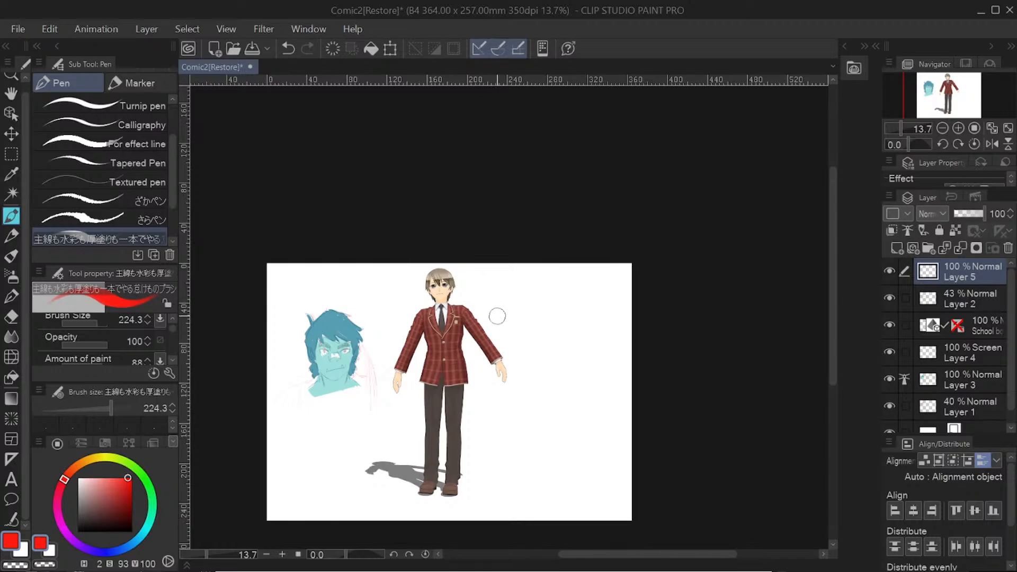
{"action": "left_click", "coordinate": [11, 236]}
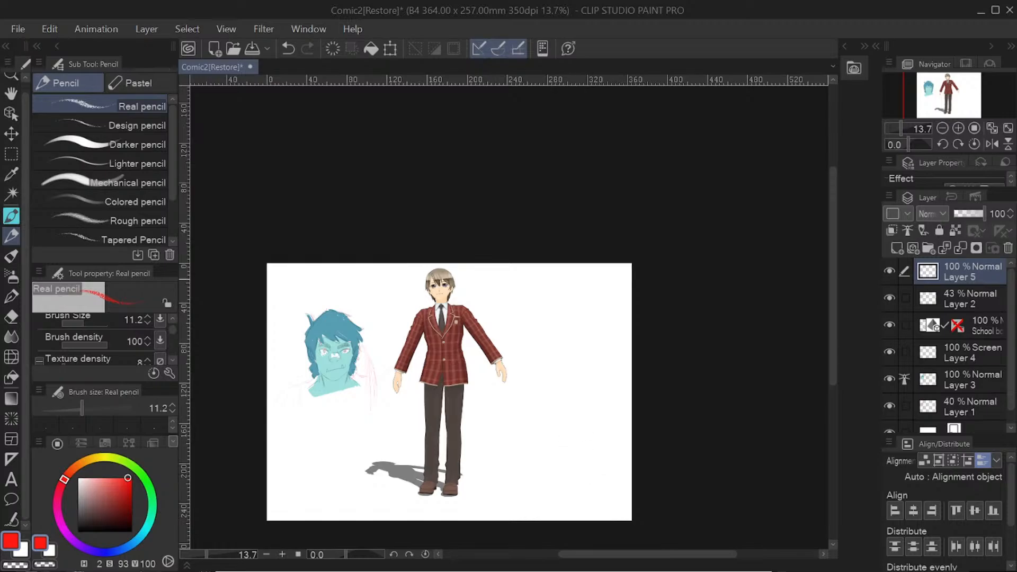
{"action": "left_click_drag", "start_coordinate": [586, 276], "coordinate": [581, 275]}
{"action": "left_click_drag", "start_coordinate": [587, 307], "coordinate": [586, 457]}
{"action": "mouse_move", "coordinate": [570, 320]}
{"action": "left_mouse_down"}
{"action": "mouse_move", "coordinate": [608, 316]}
{"action": "mouse_move", "coordinate": [578, 344]}
{"action": "mouse_move", "coordinate": [617, 341]}
{"action": "mouse_move", "coordinate": [569, 423]}
{"action": "mouse_move", "coordinate": [571, 448]}
{"action": "left_mouse_up"}
{"action": "mouse_move", "coordinate": [574, 392]}
{"action": "left_mouse_down"}
{"action": "mouse_move", "coordinate": [571, 435]}
{"action": "mouse_move", "coordinate": [602, 439]}
{"action": "left_mouse_up"}
{"action": "left_click_drag", "start_coordinate": [614, 376], "coordinate": [612, 440]}
{"action": "left_click_drag", "start_coordinate": [596, 393], "coordinate": [608, 439]}
{"action": "left_click_drag", "start_coordinate": [596, 394], "coordinate": [606, 434]}
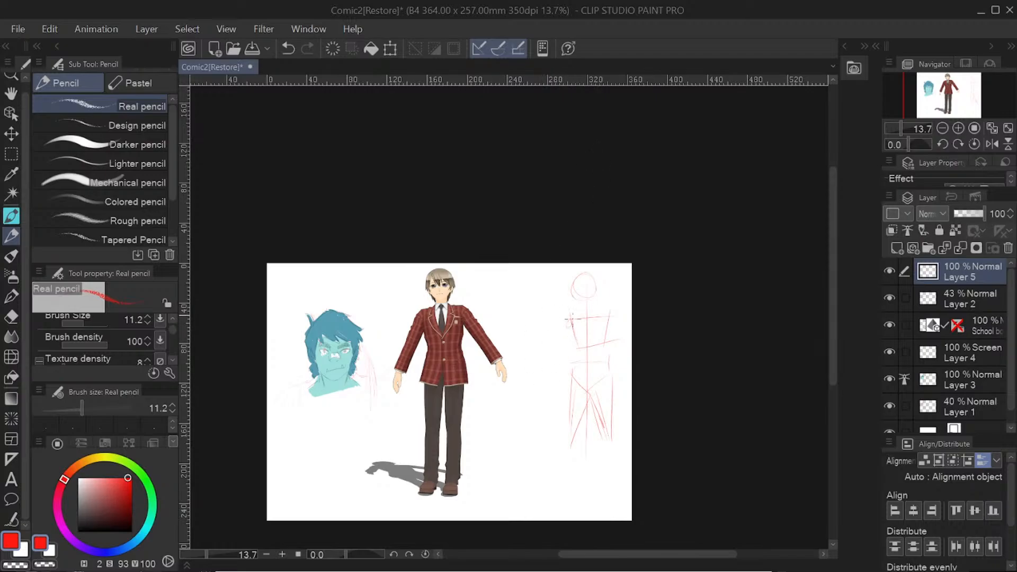
{"action": "left_click_drag", "start_coordinate": [620, 320], "coordinate": [614, 331]}
{"action": "left_click_drag", "start_coordinate": [551, 395], "coordinate": [552, 418]}
Step: Draw loose red pencil ellipses around the 3D character and a curved arrow leading to it from the sketched figure
{"action": "mouse_move", "coordinate": [421, 346]}
{"action": "left_mouse_down"}
{"action": "mouse_move", "coordinate": [470, 418]}
{"action": "mouse_move", "coordinate": [389, 390]}
{"action": "mouse_move", "coordinate": [397, 302]}
{"action": "left_mouse_up"}
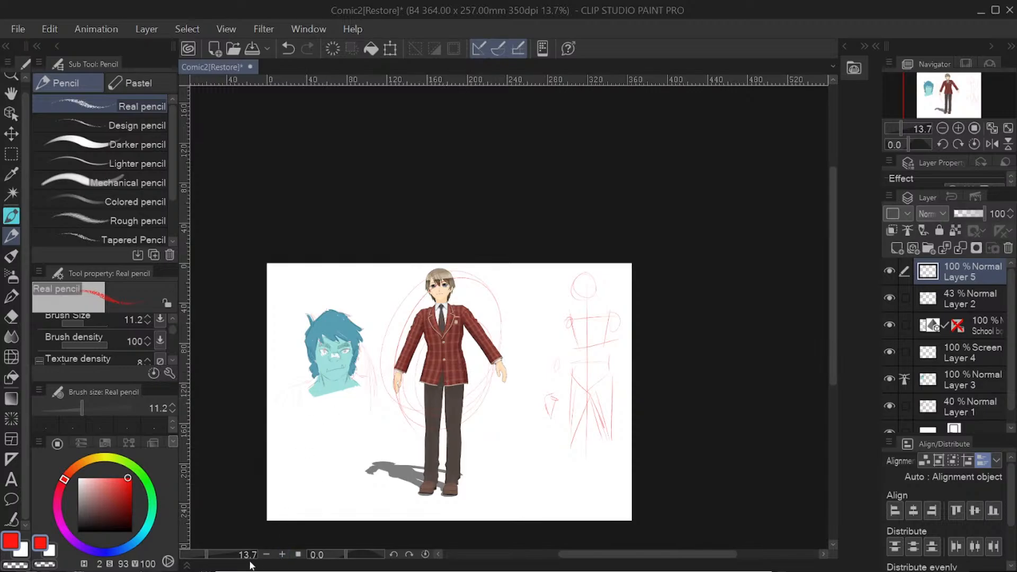
{"action": "left_click", "coordinate": [214, 555]}
{"action": "left_click_drag", "start_coordinate": [213, 555], "coordinate": [232, 554]}
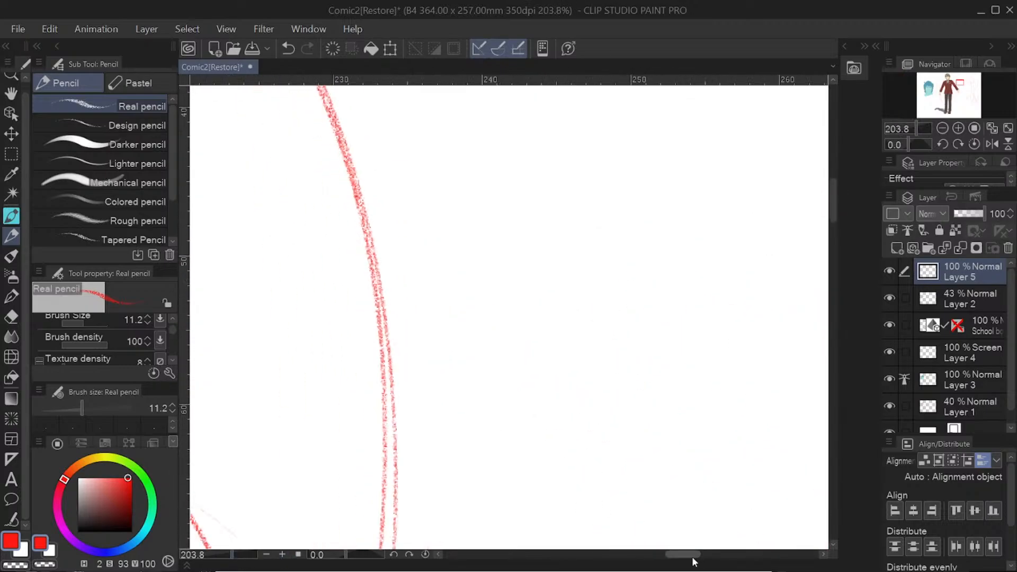
{"action": "left_click_drag", "start_coordinate": [693, 556], "coordinate": [647, 555]}
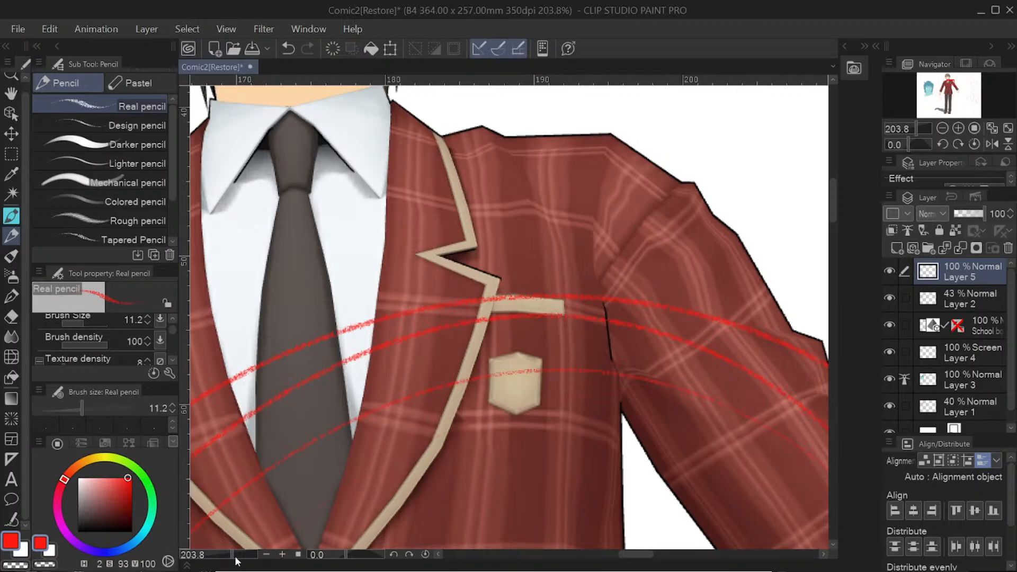
{"action": "left_click_drag", "start_coordinate": [236, 555], "coordinate": [212, 562]}
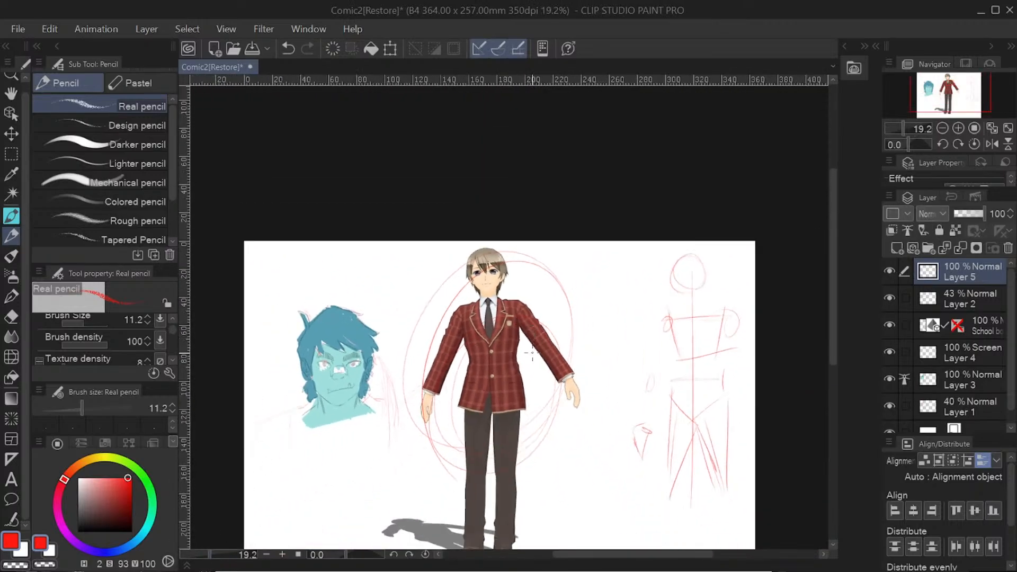
{"action": "mouse_move", "coordinate": [642, 283]}
{"action": "left_mouse_down"}
{"action": "mouse_move", "coordinate": [608, 266]}
{"action": "mouse_move", "coordinate": [542, 273]}
{"action": "mouse_move", "coordinate": [550, 296]}
{"action": "left_mouse_up"}
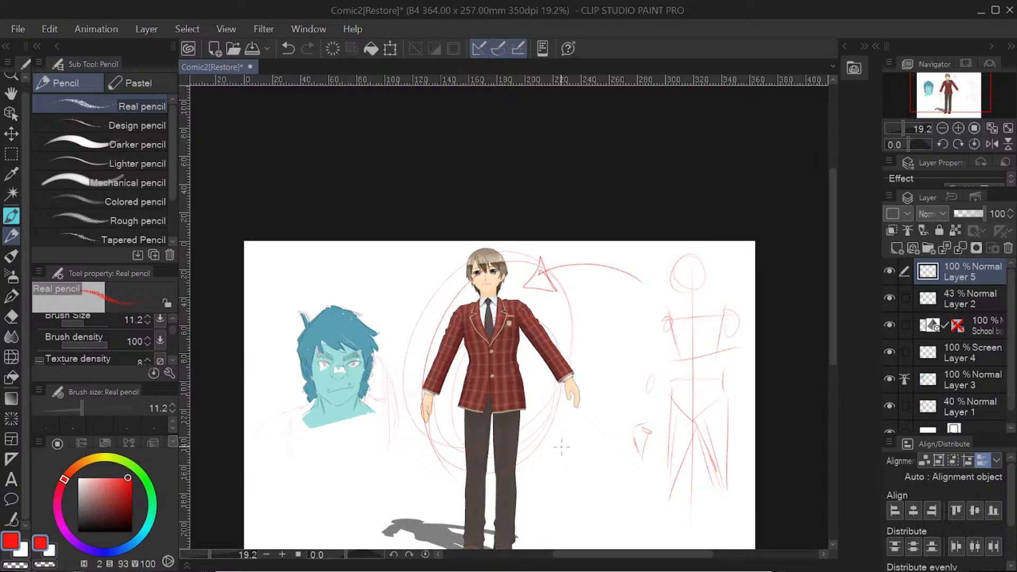
{"action": "scroll", "coordinate": [832, 233], "scroll_direction": "down", "scroll_amount": 1}
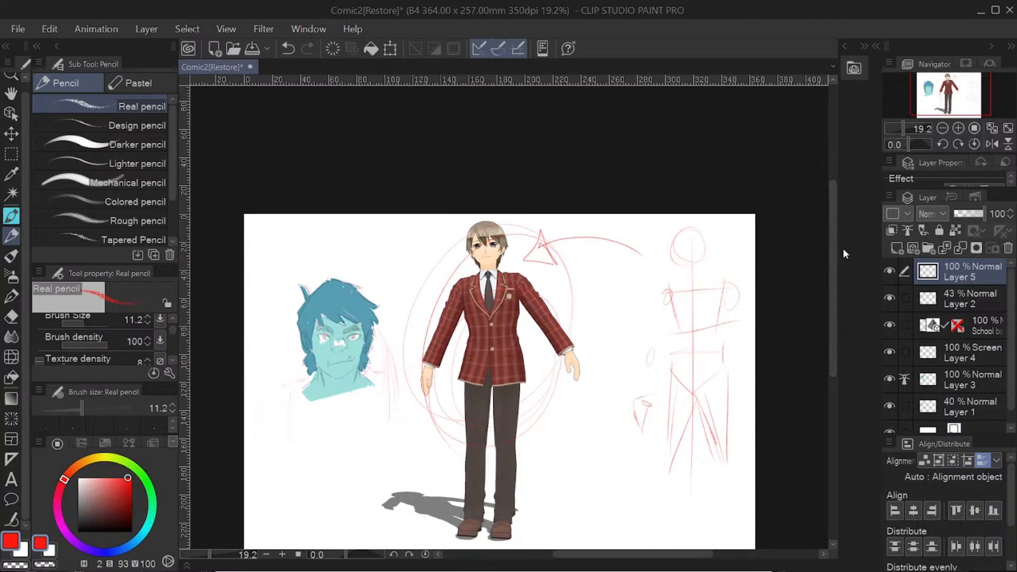
{"action": "left_click_drag", "start_coordinate": [835, 259], "coordinate": [833, 282]}
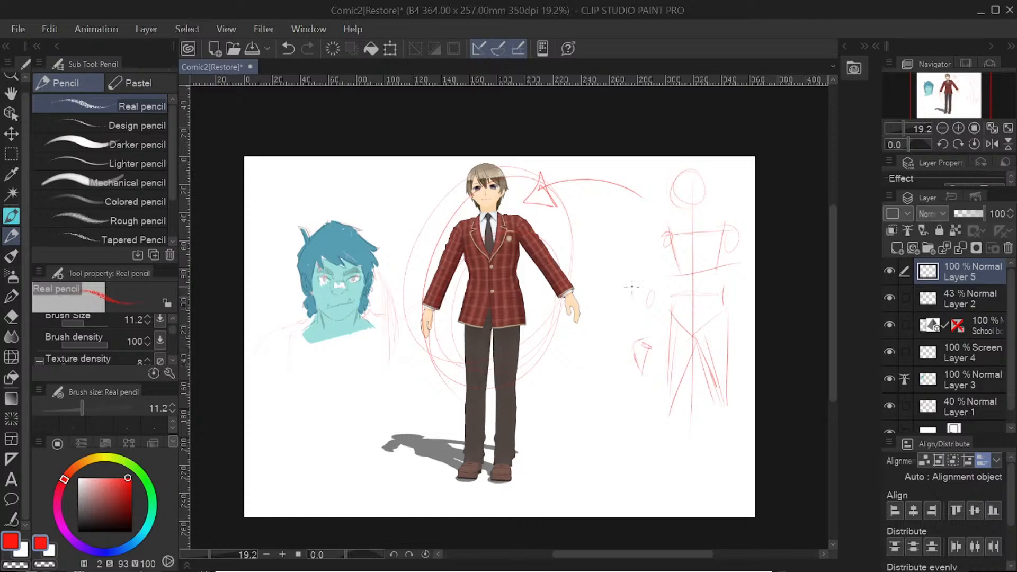
Step: Show the material library and browse the 3D Panorama and Body type materials
{"action": "left_click", "coordinate": [846, 47]}
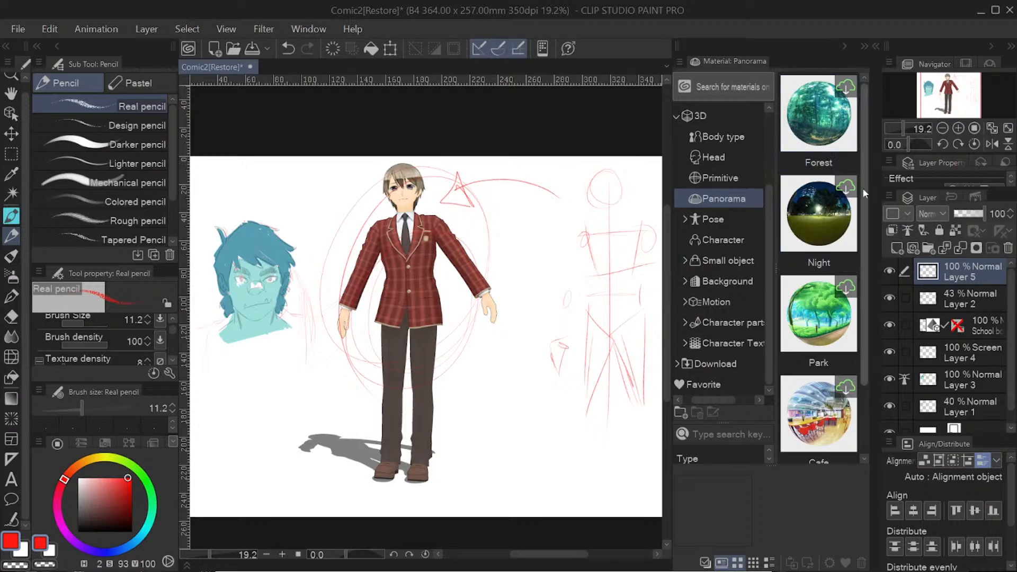
{"action": "left_click_drag", "start_coordinate": [863, 211], "coordinate": [864, 151]}
{"action": "left_click", "coordinate": [809, 122]}
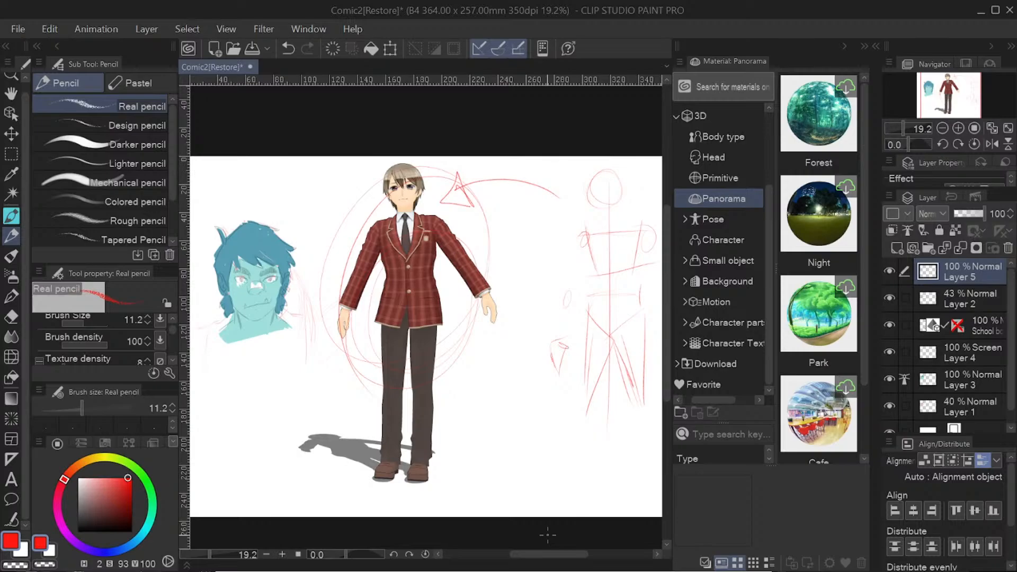
{"action": "left_click", "coordinate": [718, 136]}
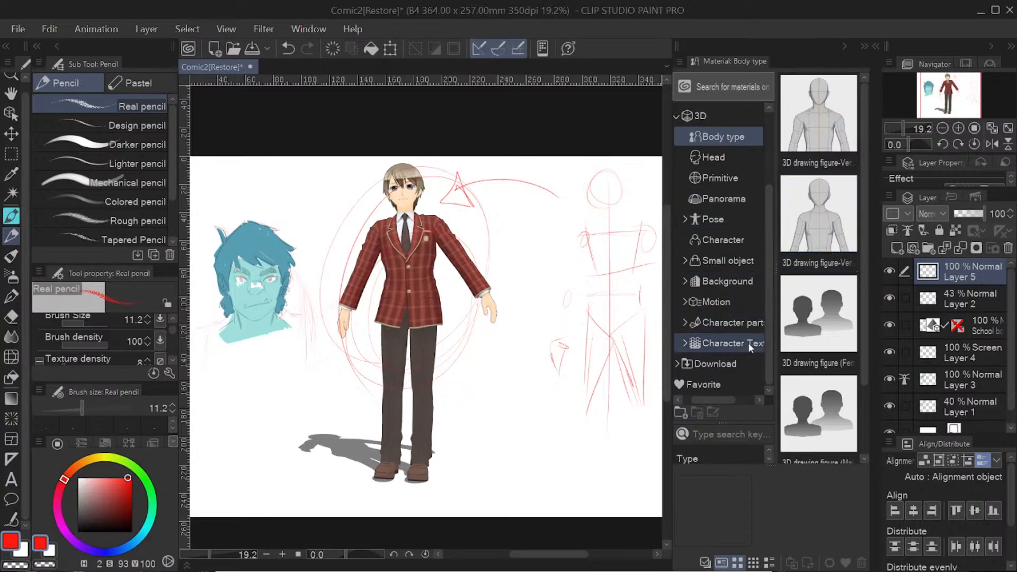
Step: Expand the 3D Character parts category and browse its Face and Hair materials
{"action": "left_click", "coordinate": [753, 318]}
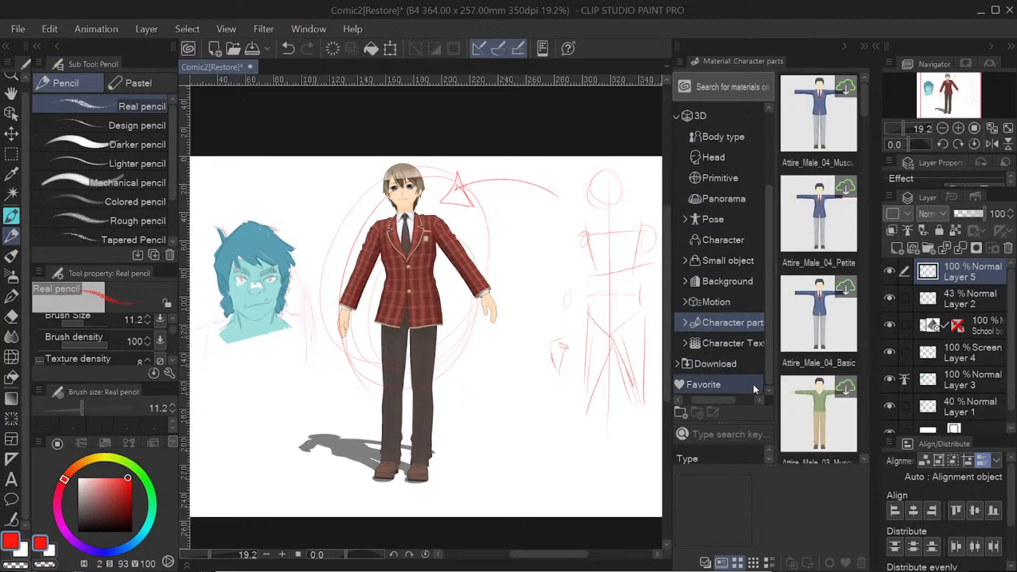
{"action": "left_click", "coordinate": [685, 324]}
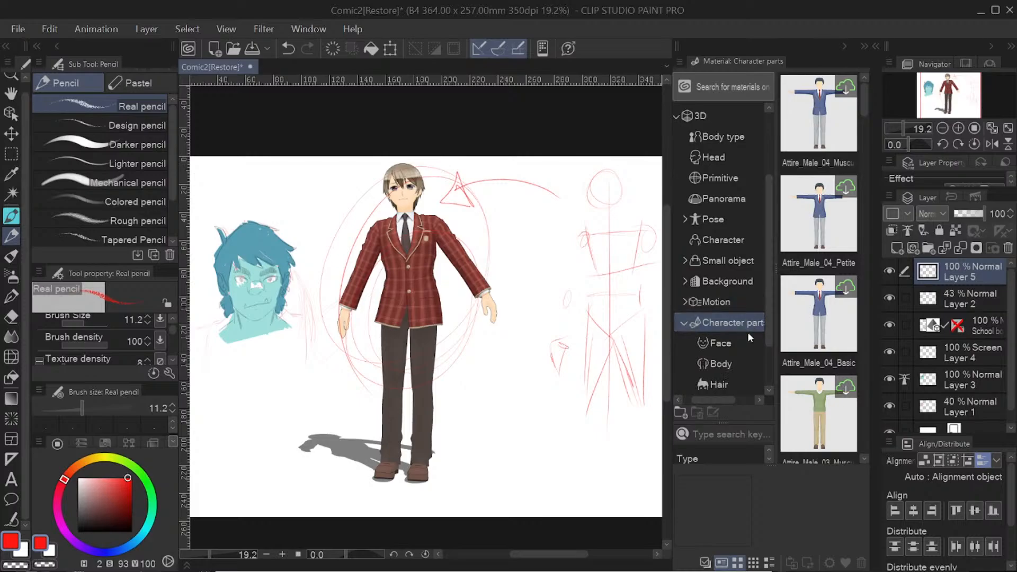
{"action": "left_click_drag", "start_coordinate": [771, 320], "coordinate": [772, 358]}
{"action": "left_click", "coordinate": [730, 282]}
{"action": "left_click", "coordinate": [735, 300]}
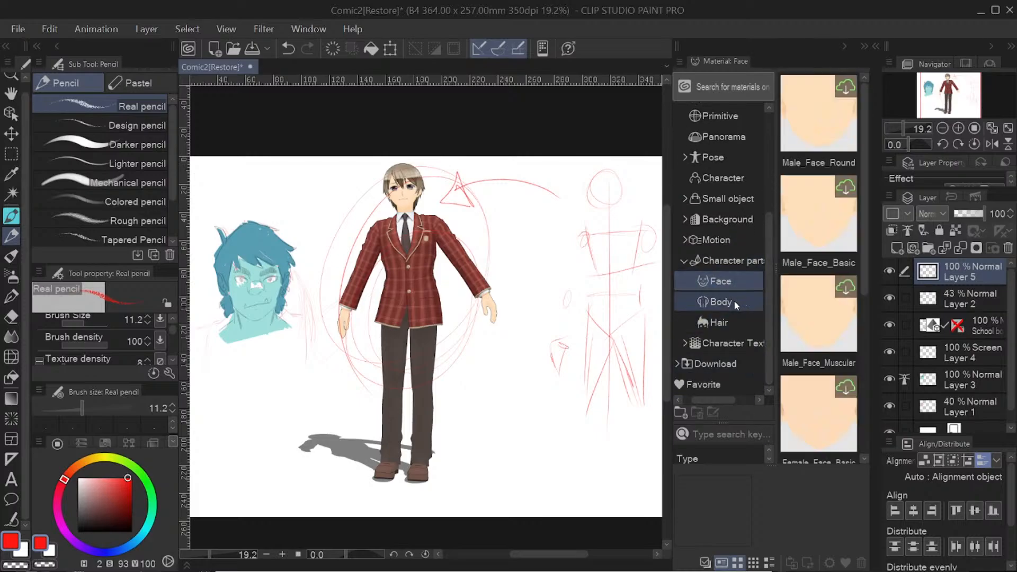
{"action": "left_click", "coordinate": [731, 321]}
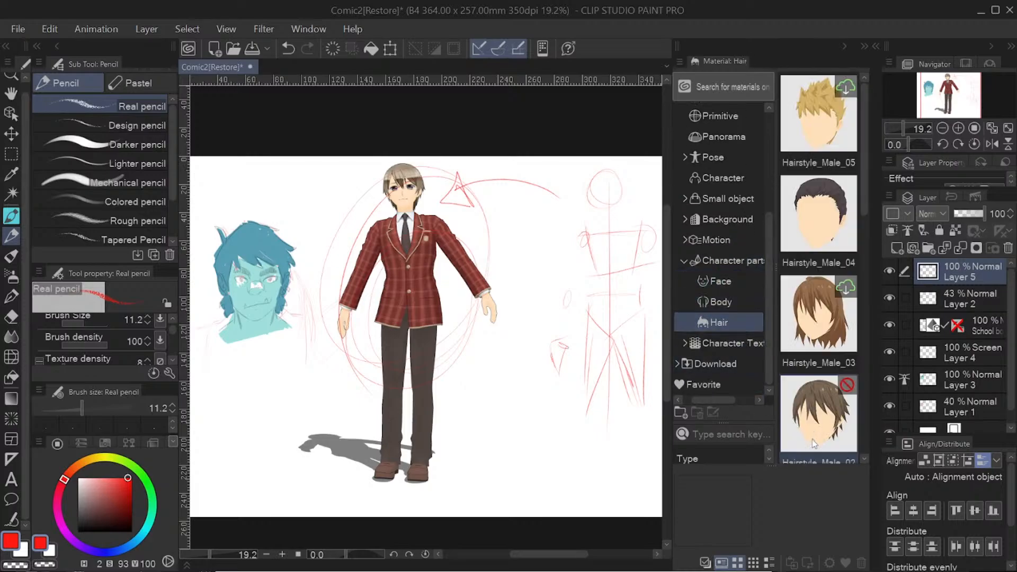
{"action": "mouse_move", "coordinate": [863, 167]}
{"action": "left_mouse_down"}
{"action": "mouse_move", "coordinate": [868, 212]}
{"action": "mouse_move", "coordinate": [868, 170]}
{"action": "left_mouse_up"}
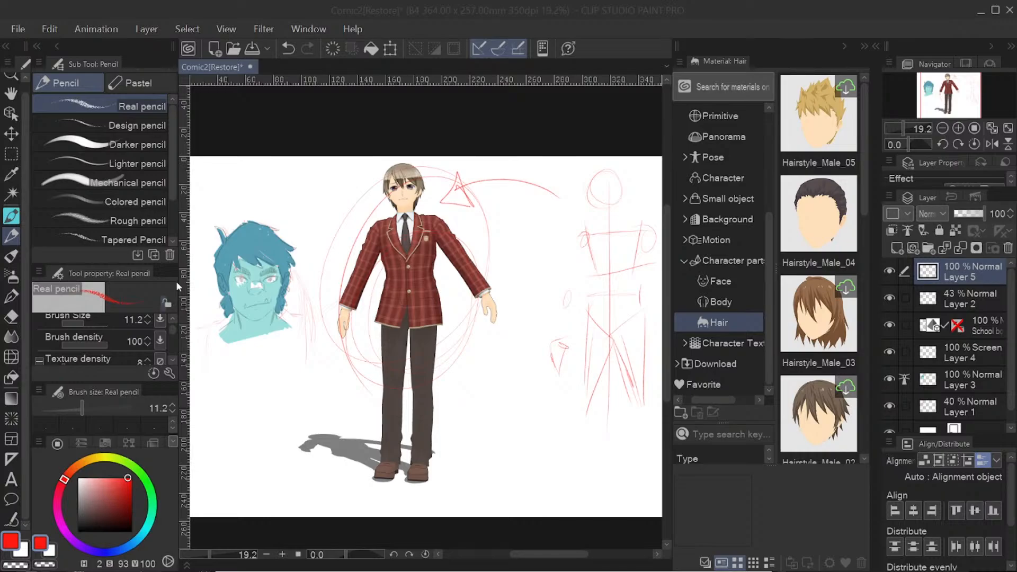
{"action": "left_click", "coordinate": [18, 28]}
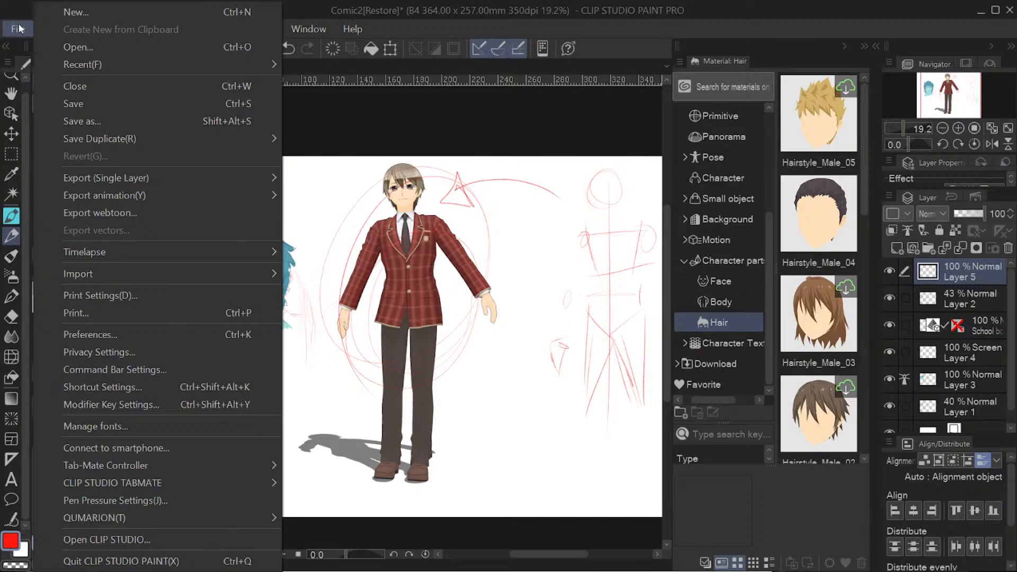
{"action": "left_click", "coordinate": [30, 27]}
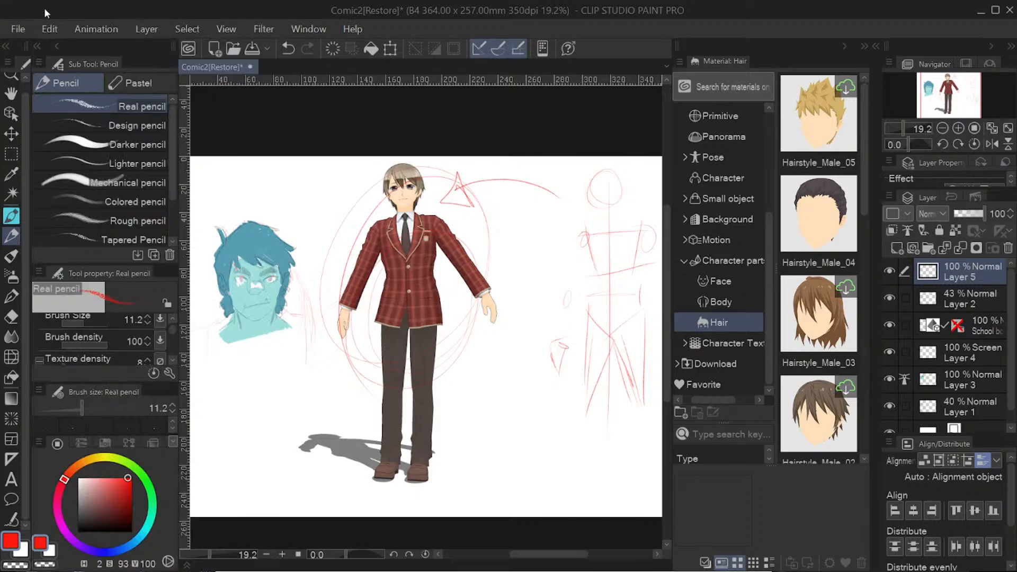
{"action": "left_click", "coordinate": [89, 30]}
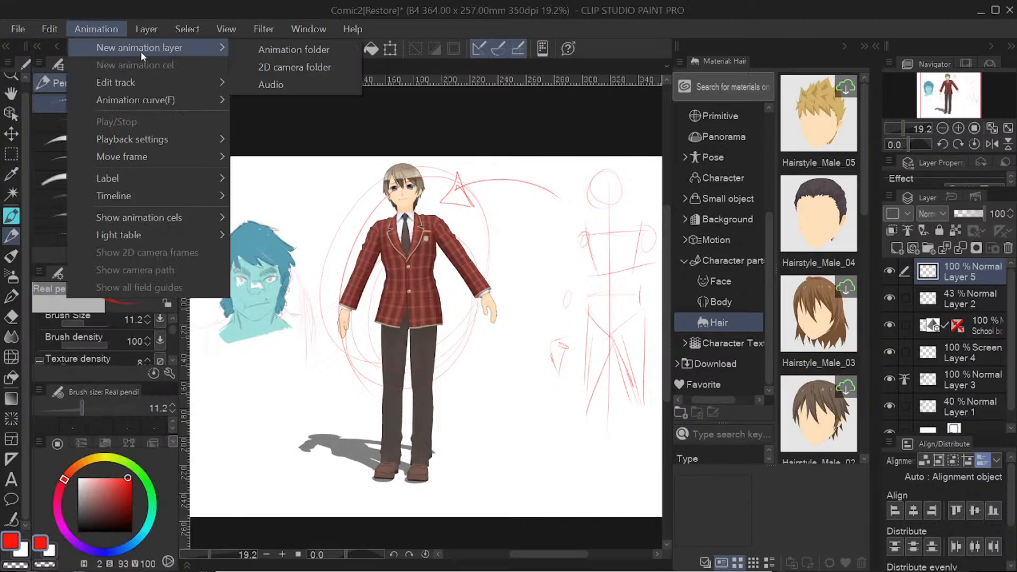
{"action": "left_click", "coordinate": [103, 12]}
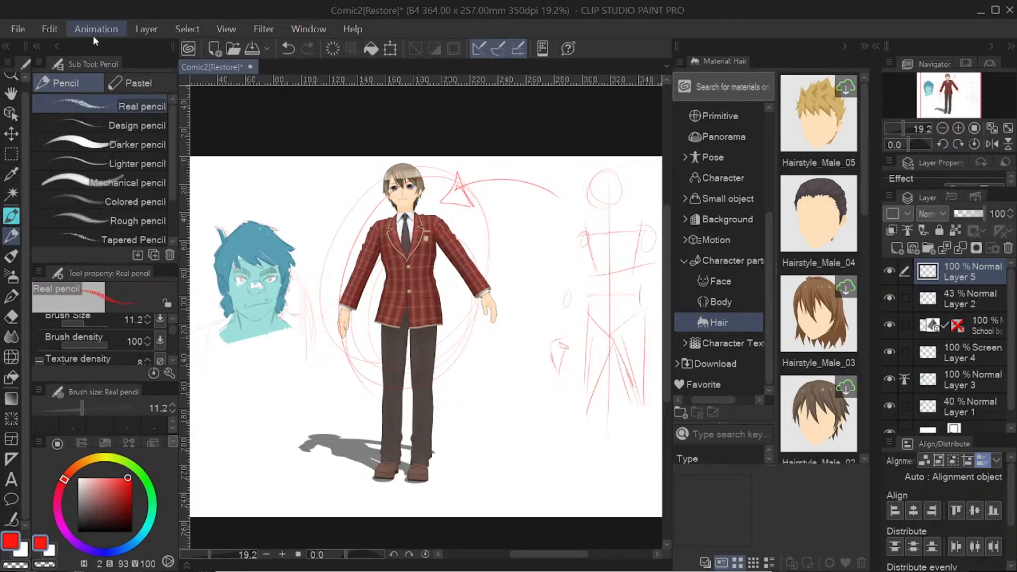
{"action": "left_click", "coordinate": [93, 35]}
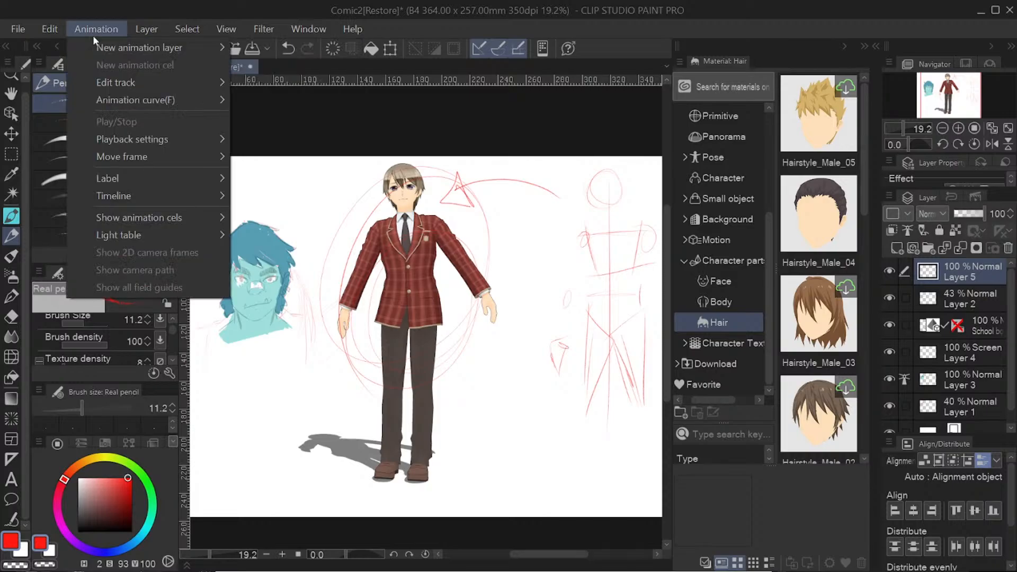
{"action": "left_click", "coordinate": [123, 4]}
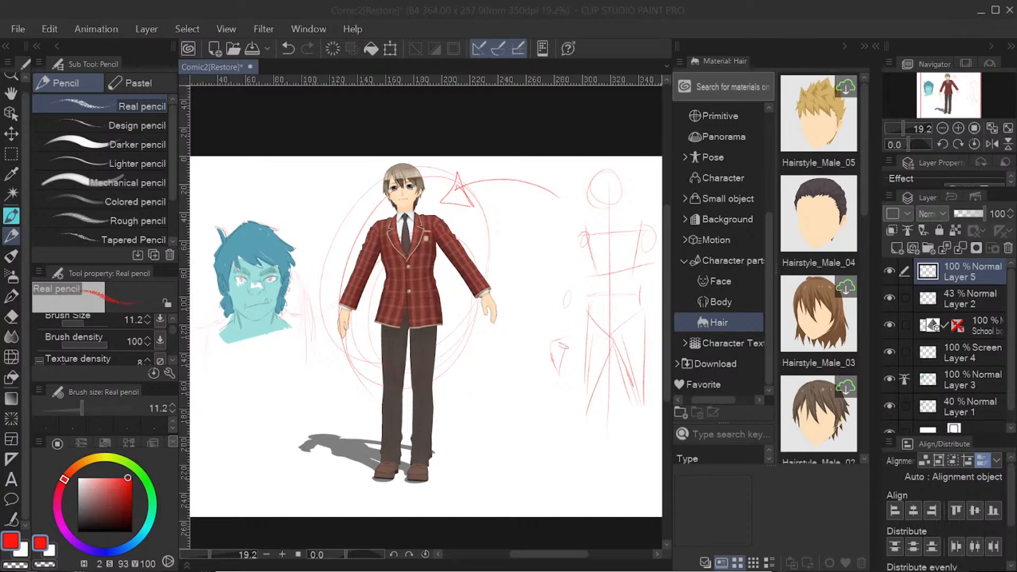
Step: Switch to the CLIP STUDIO launcher and examine the CLIP STUDIO SHARE upload options and the list of services
{"action": "mouse_move", "coordinate": [0, 571]}
{"action": "left_mouse_down"}
{"action": "mouse_move", "coordinate": [0, 477]}
{"action": "mouse_move", "coordinate": [461, 329]}
{"action": "mouse_move", "coordinate": [825, 158]}
{"action": "mouse_move", "coordinate": [685, 59]}
{"action": "left_mouse_up"}
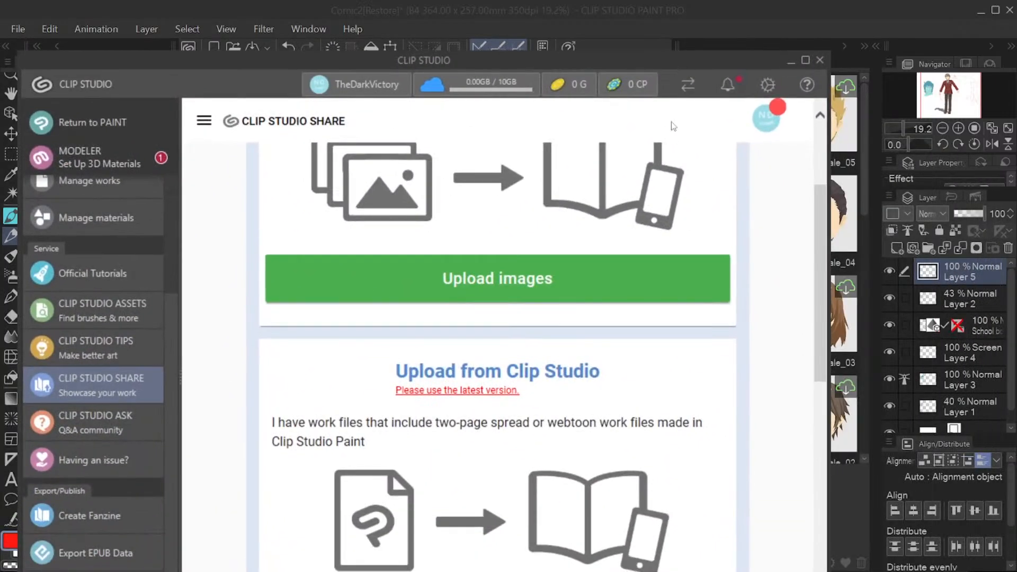
{"action": "scroll", "coordinate": [657, 170], "scroll_direction": "up", "scroll_amount": 3}
{"action": "scroll", "coordinate": [446, 366], "scroll_direction": "down", "scroll_amount": 2}
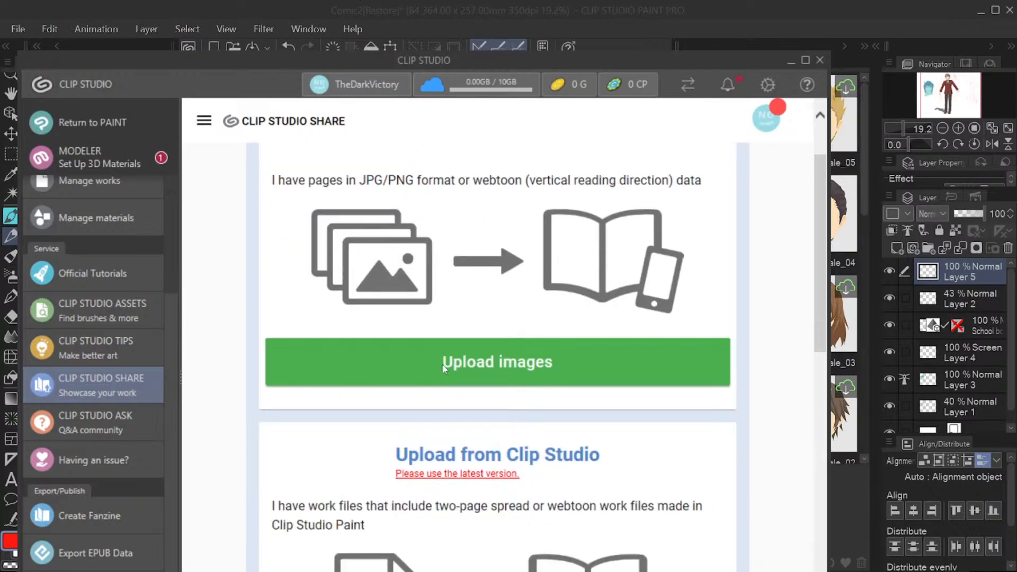
{"action": "scroll", "coordinate": [444, 367], "scroll_direction": "down", "scroll_amount": 8}
{"action": "scroll", "coordinate": [447, 369], "scroll_direction": "up", "scroll_amount": 5}
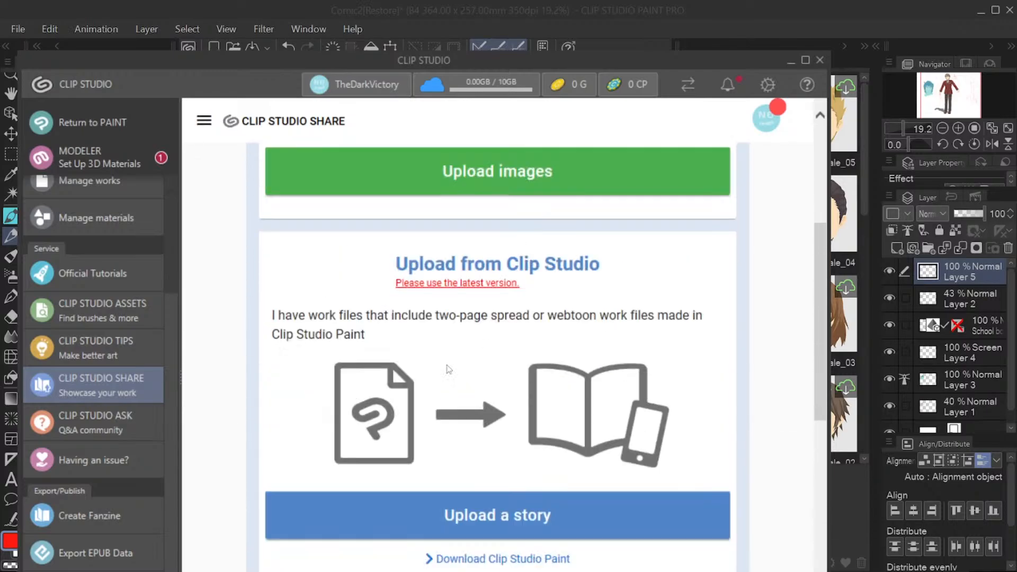
{"action": "scroll", "coordinate": [450, 371], "scroll_direction": "up", "scroll_amount": 2}
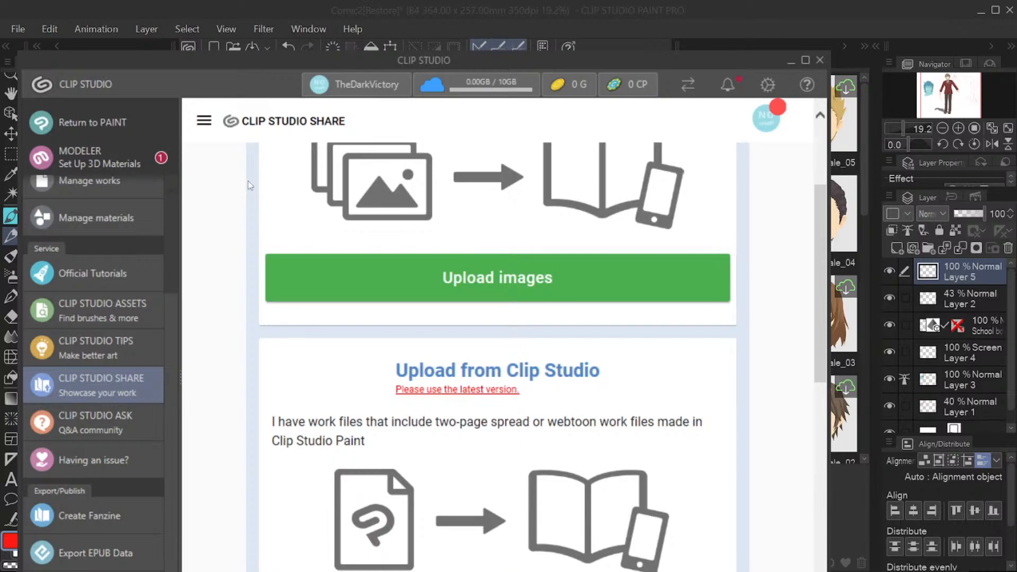
{"action": "scroll", "coordinate": [127, 410], "scroll_direction": "down", "scroll_amount": 1}
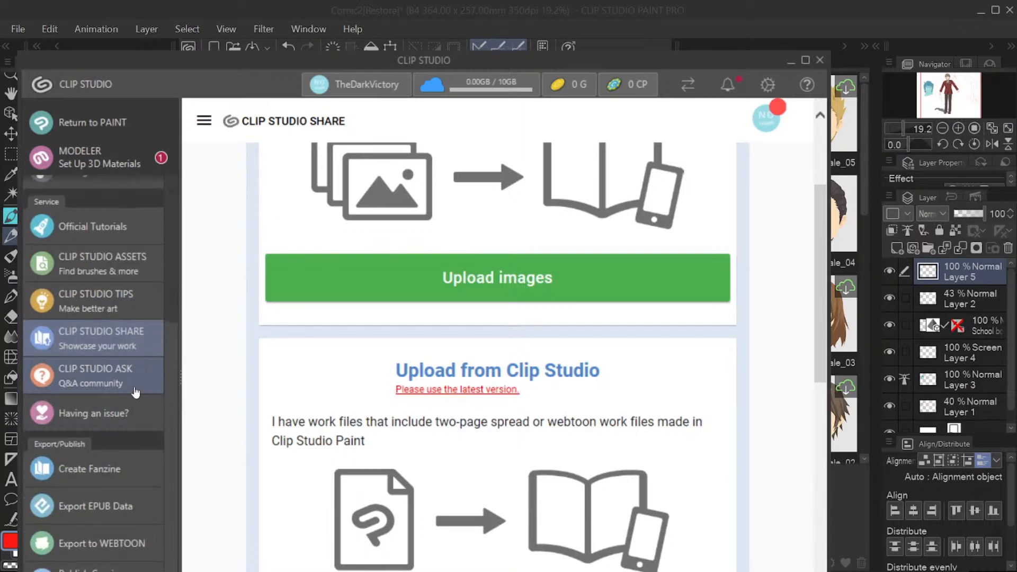
Step: Maximize the launcher window and view the Export to WEBTOON and Publish Comic for Kindle pages
{"action": "left_click", "coordinate": [804, 61]}
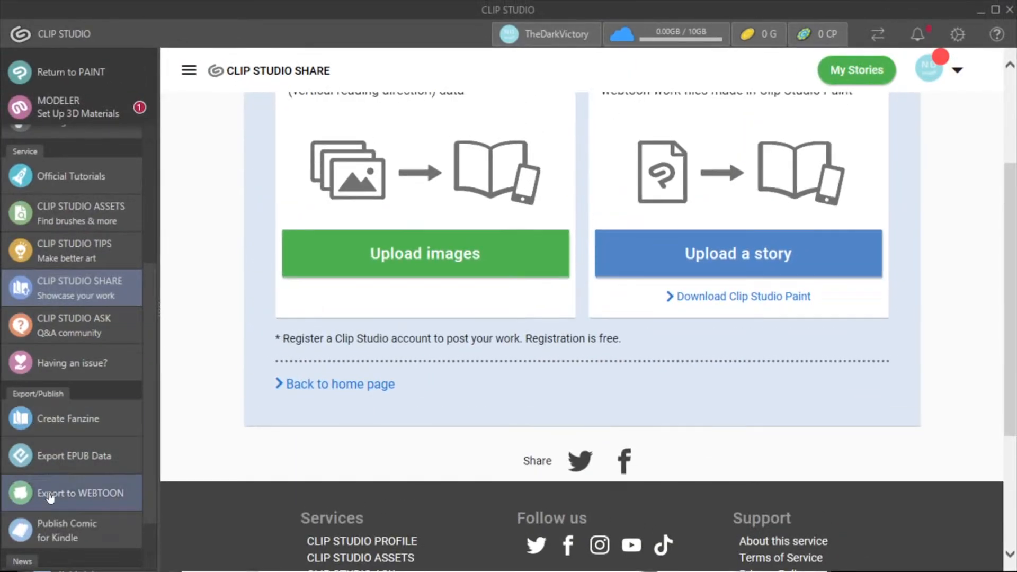
{"action": "left_click", "coordinate": [51, 495]}
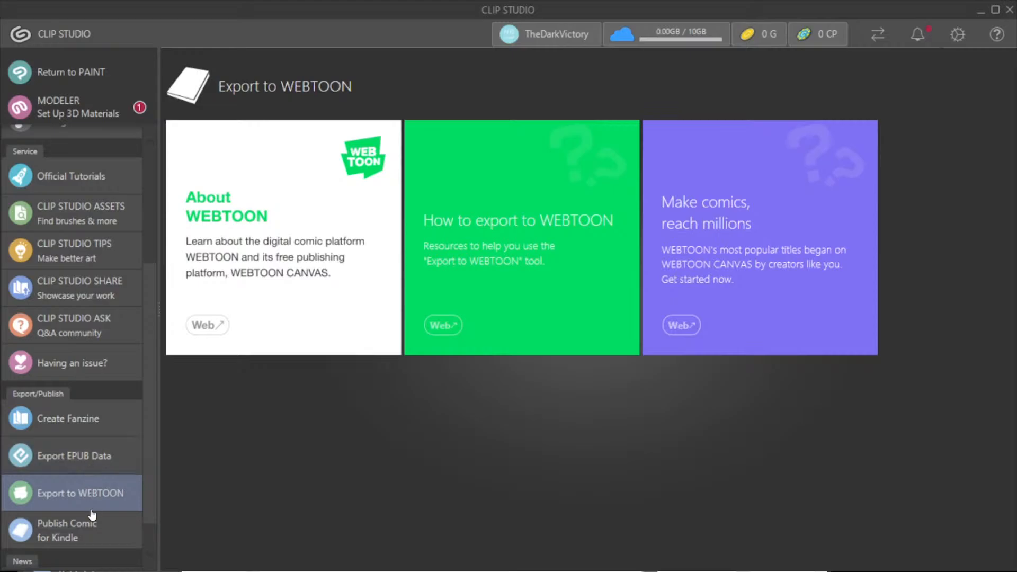
{"action": "left_click", "coordinate": [90, 528]}
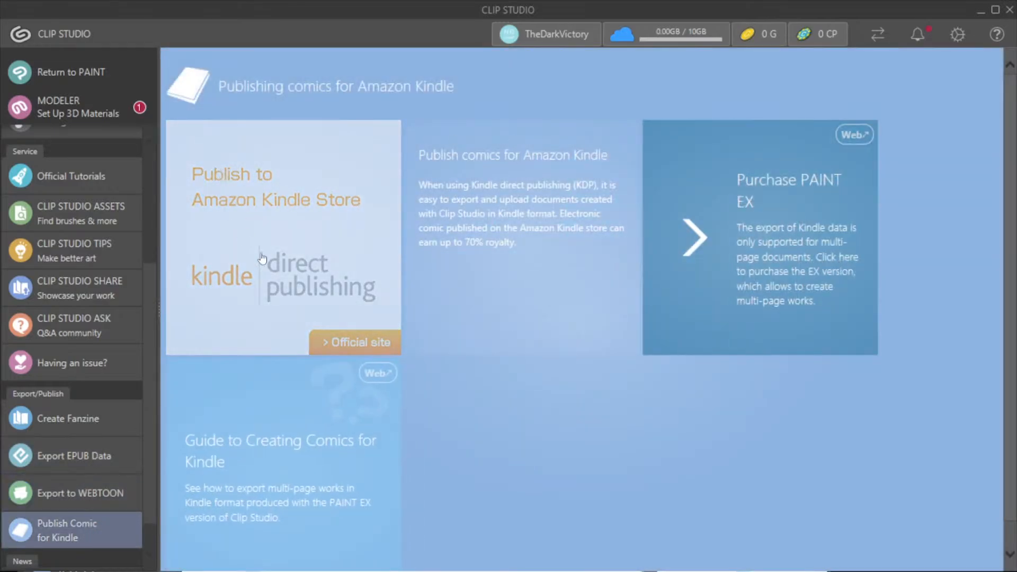
{"action": "scroll", "coordinate": [96, 247], "scroll_direction": "up", "scroll_amount": 3}
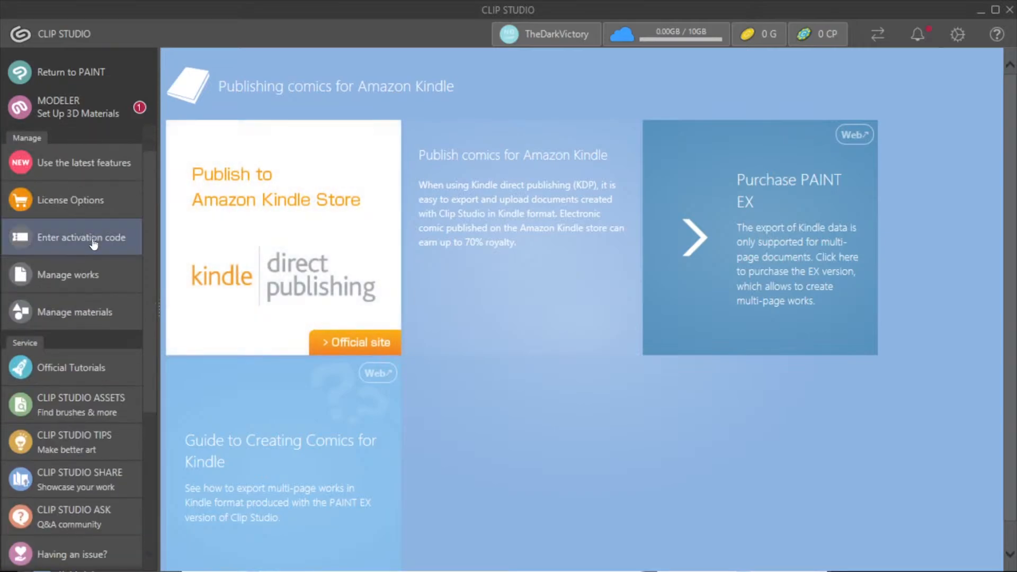
Step: Return to Clip Studio Paint, start a new document and compare the settings of the different project types, including webtoon, comic and animation
{"action": "left_click", "coordinate": [65, 74]}
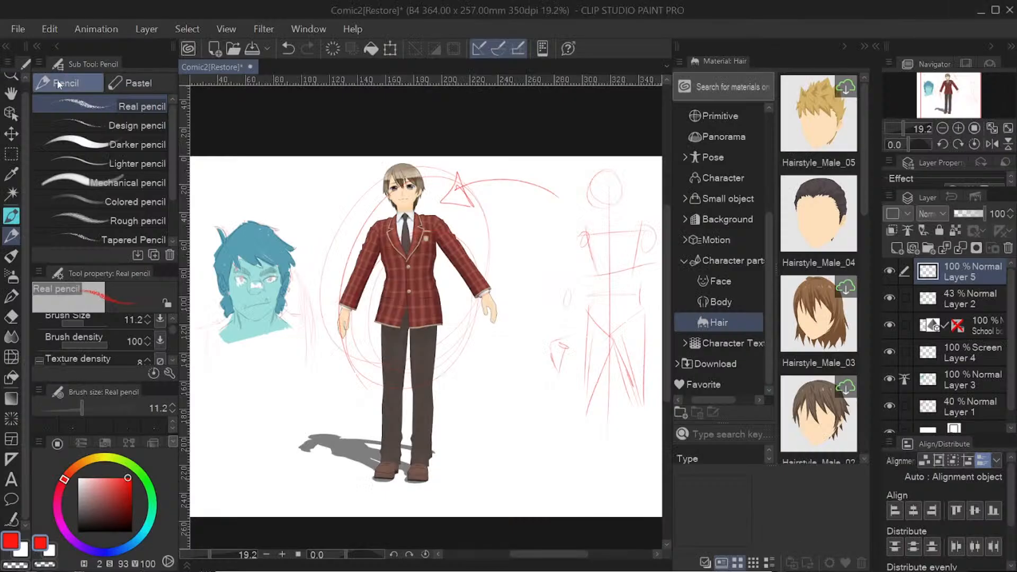
{"action": "left_click", "coordinate": [20, 28]}
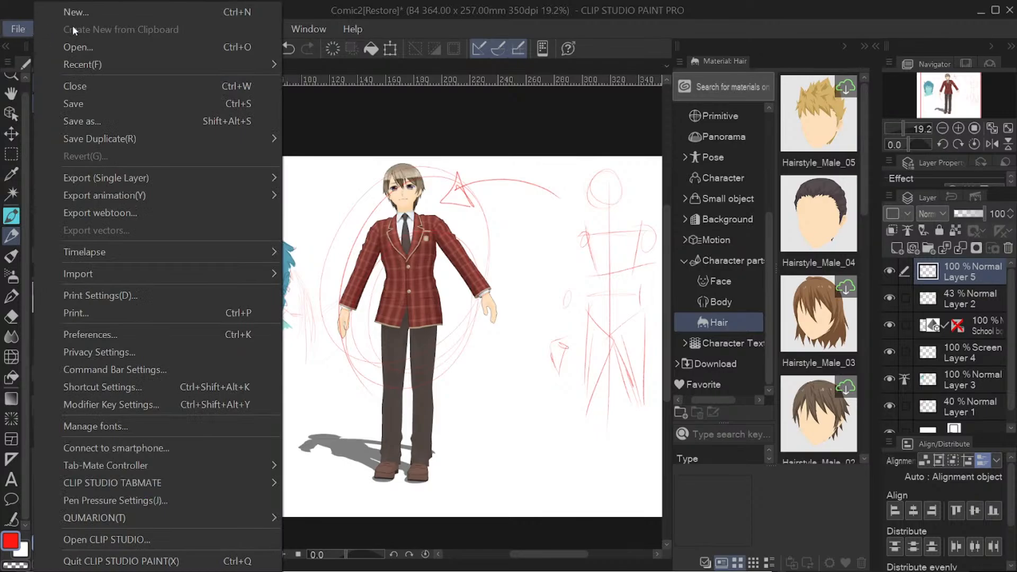
{"action": "left_click", "coordinate": [74, 12]}
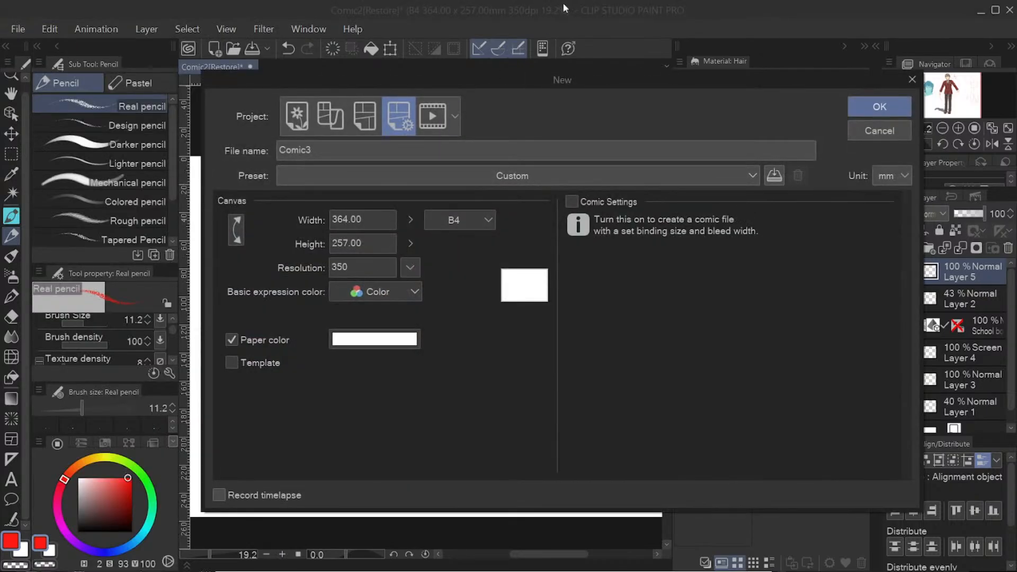
{"action": "left_click", "coordinate": [359, 116]}
{"action": "left_click", "coordinate": [325, 115]}
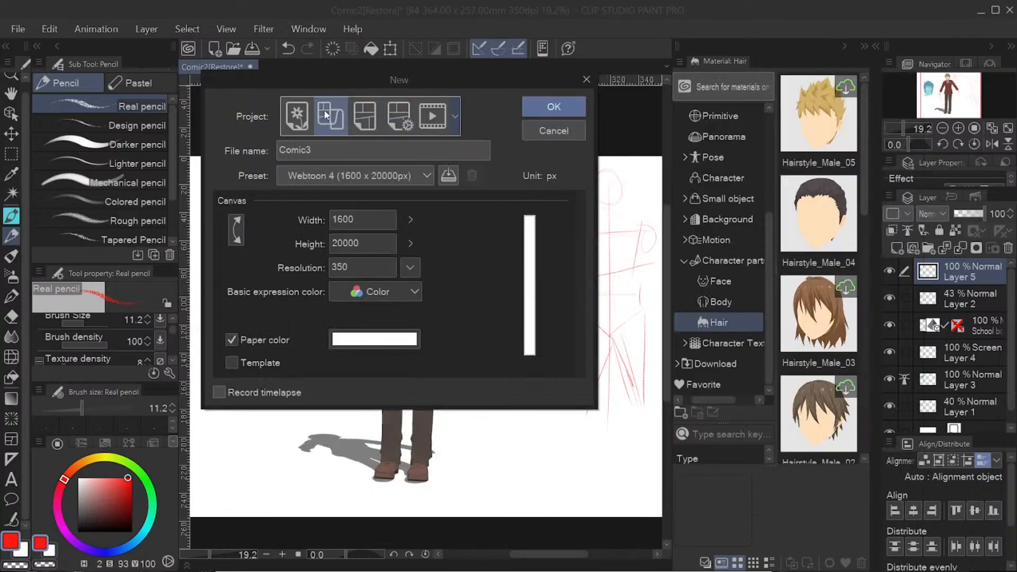
{"action": "left_click", "coordinate": [302, 114]}
{"action": "left_click", "coordinate": [329, 115]}
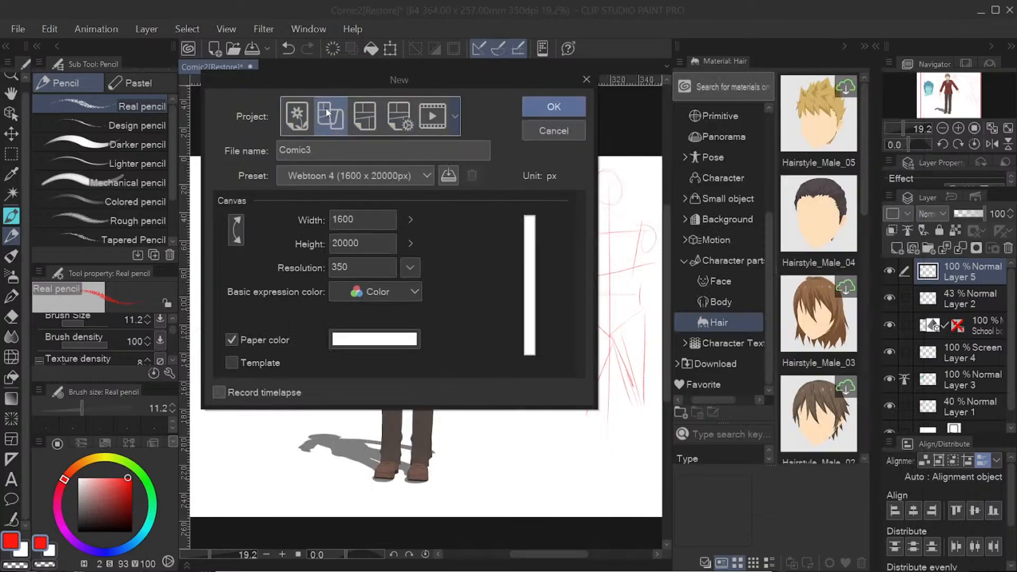
{"action": "left_click", "coordinate": [361, 114]}
{"action": "left_click", "coordinate": [398, 110]}
{"action": "left_click", "coordinate": [423, 109]}
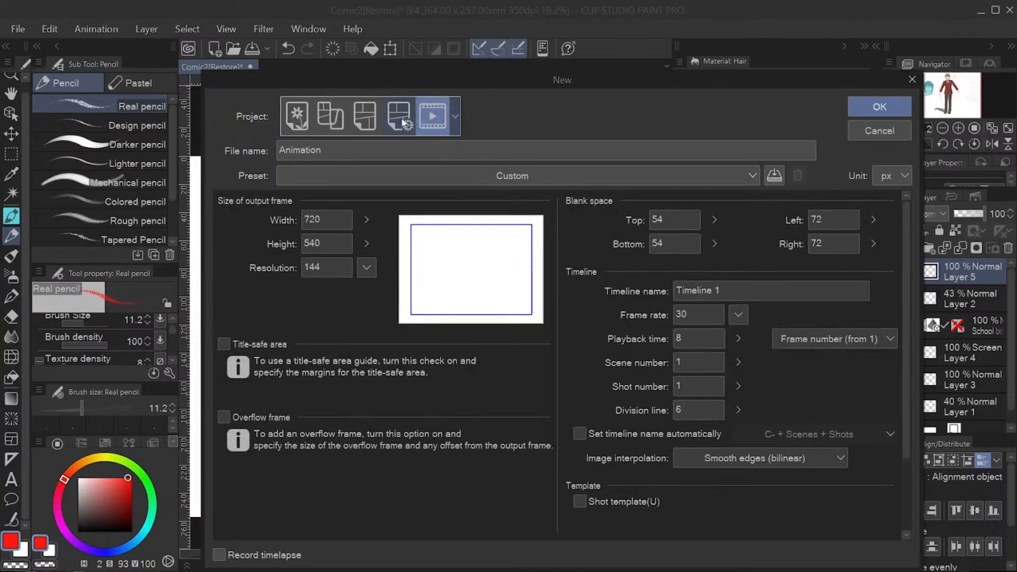
{"action": "left_click", "coordinate": [398, 114]}
{"action": "left_click", "coordinate": [325, 119]}
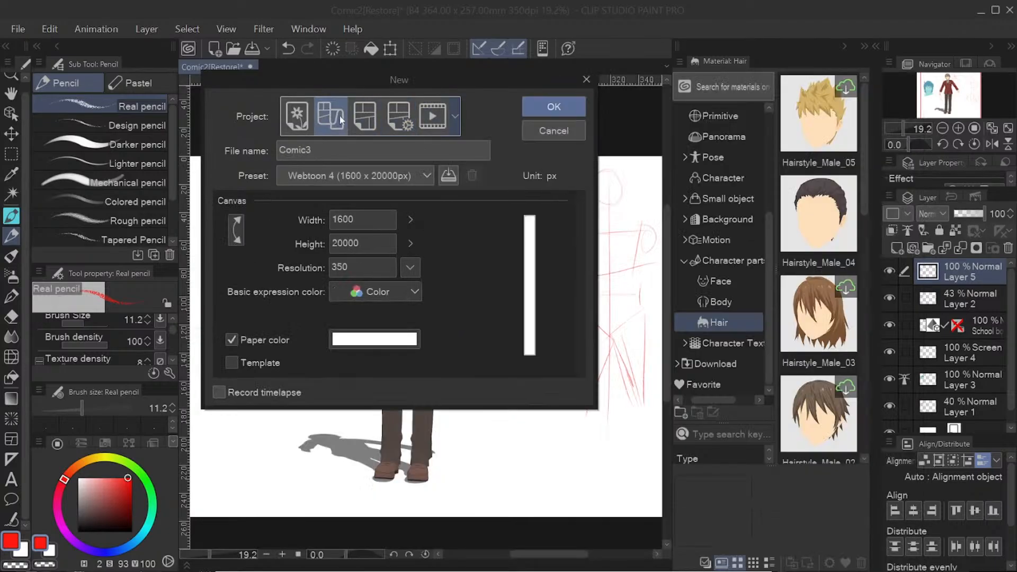
Step: Examine the size presets offered for the webtoon and comic project types
{"action": "left_click", "coordinate": [329, 179]}
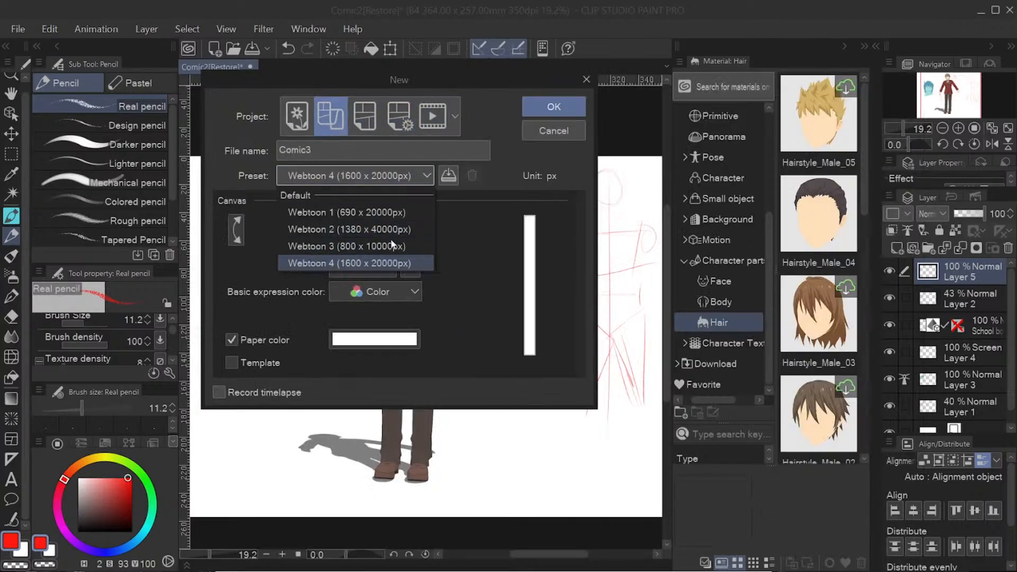
{"action": "left_click", "coordinate": [355, 121]}
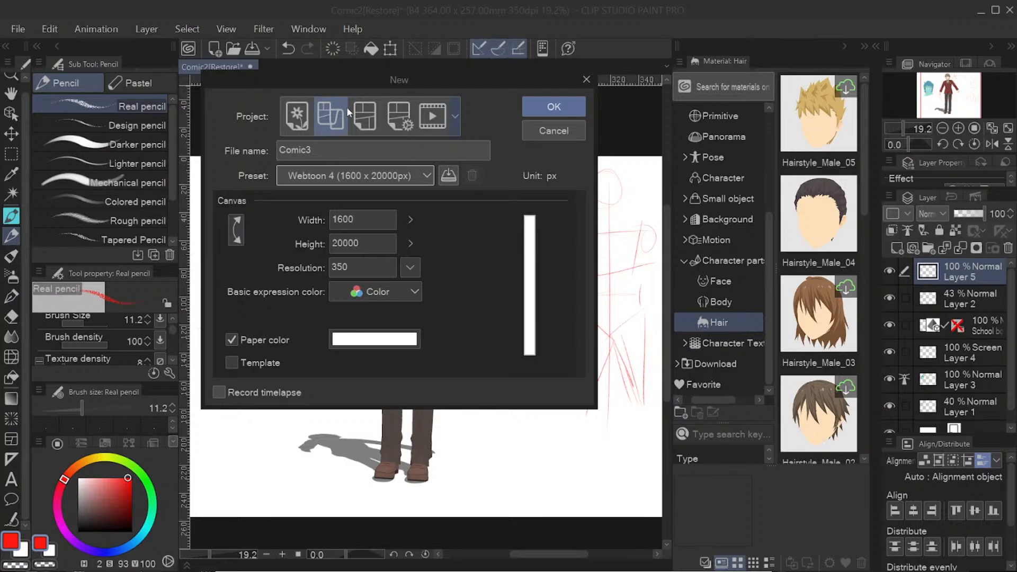
{"action": "left_click", "coordinate": [374, 109]}
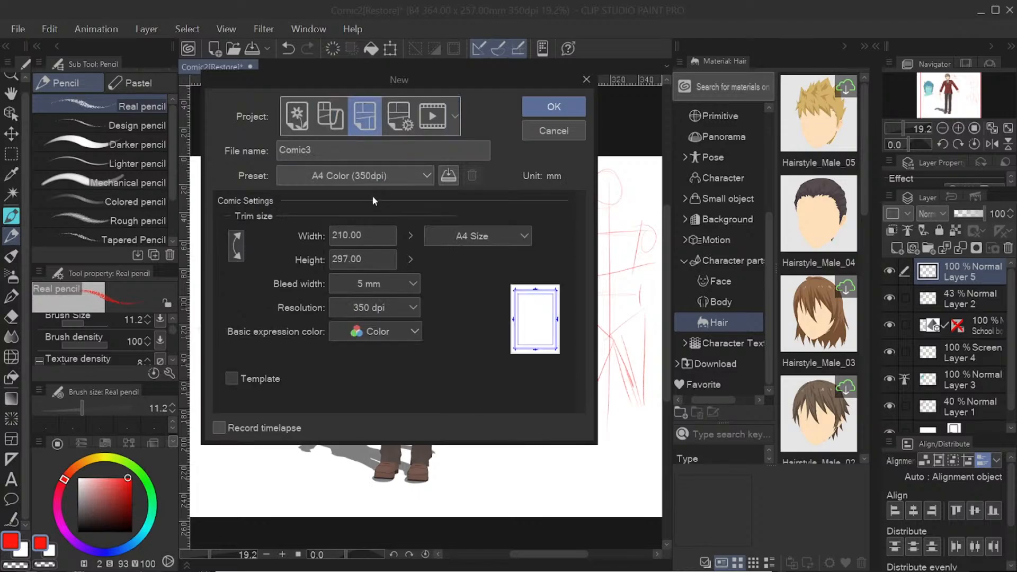
{"action": "left_click", "coordinate": [368, 176]}
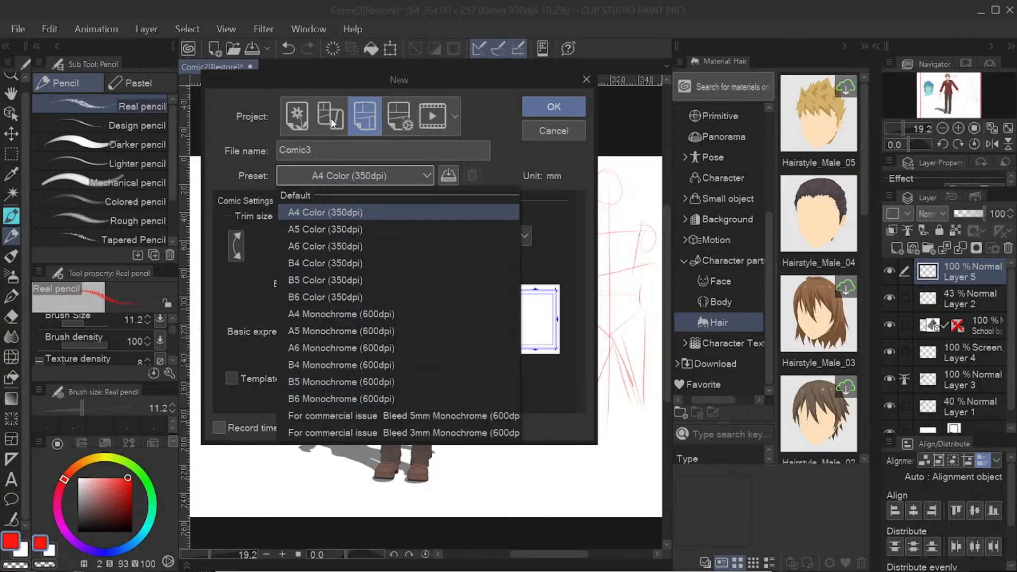
{"action": "left_click", "coordinate": [393, 126]}
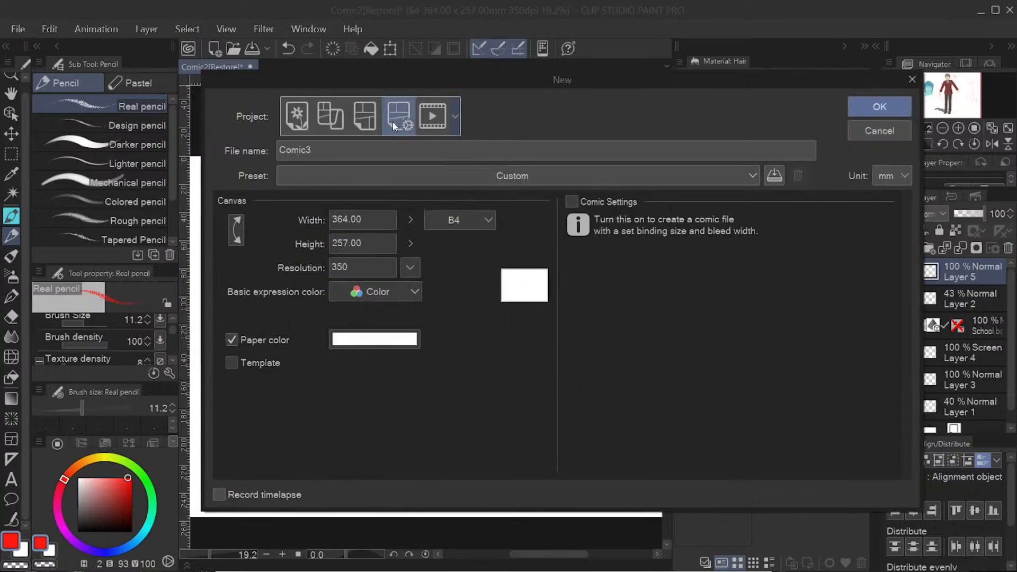
Step: Create the Comic3 canvas from the Shueisha manga A preset with all project settings shown, and close it again
{"action": "left_click", "coordinate": [491, 181]}
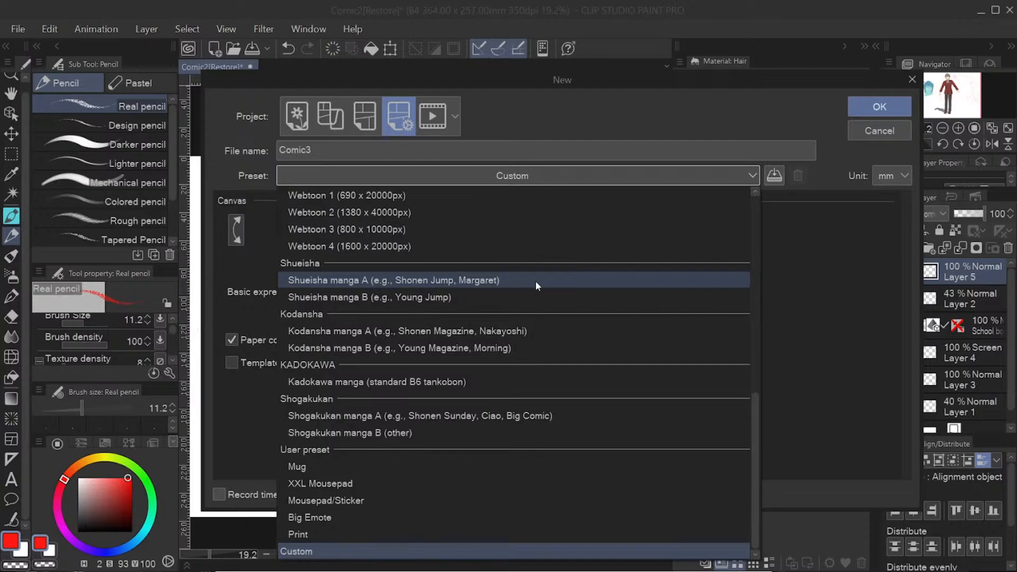
{"action": "scroll", "coordinate": [529, 313], "scroll_direction": "up", "scroll_amount": 5}
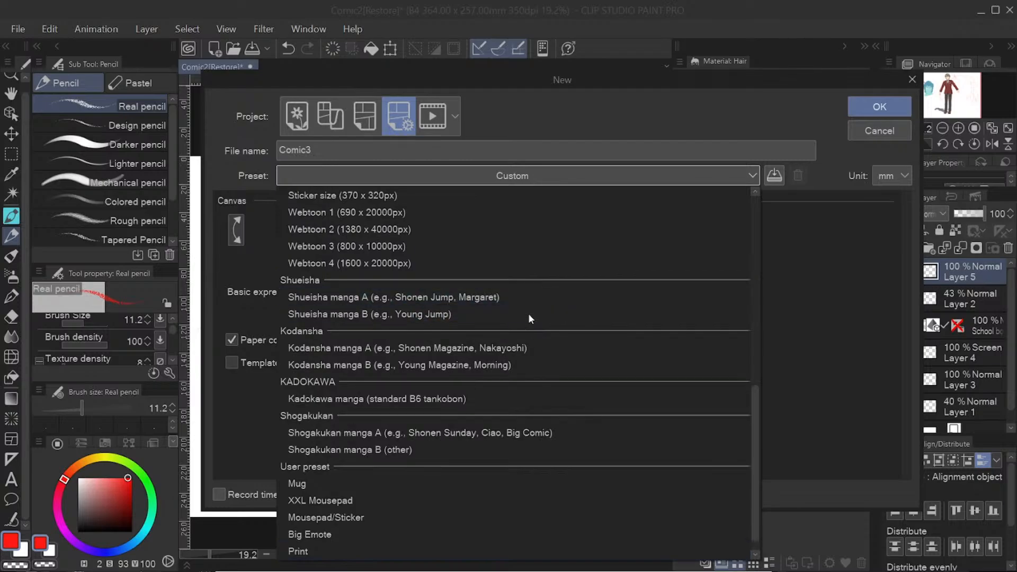
{"action": "scroll", "coordinate": [529, 313], "scroll_direction": "up", "scroll_amount": 3}
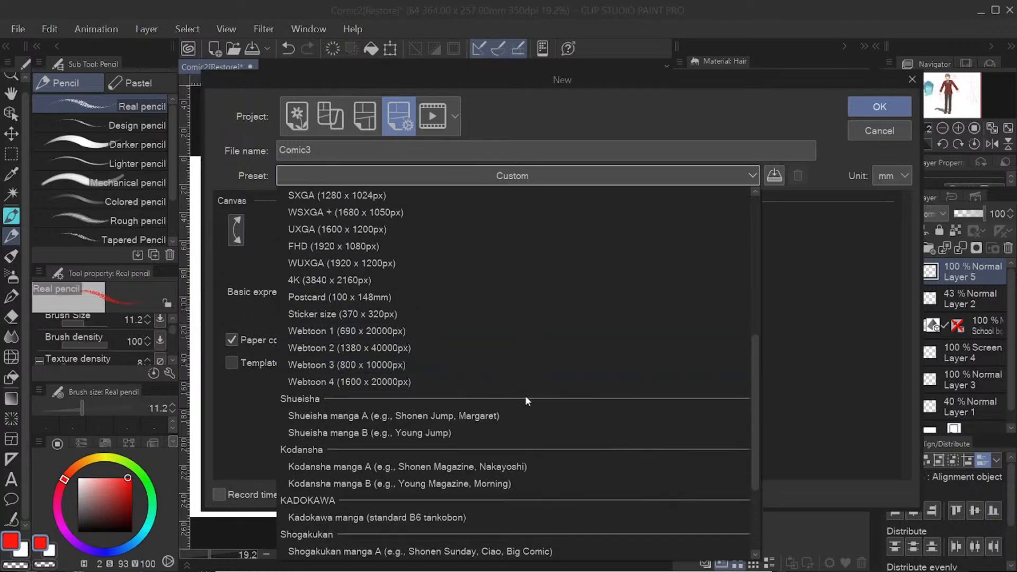
{"action": "scroll", "coordinate": [524, 398], "scroll_direction": "down", "scroll_amount": 2}
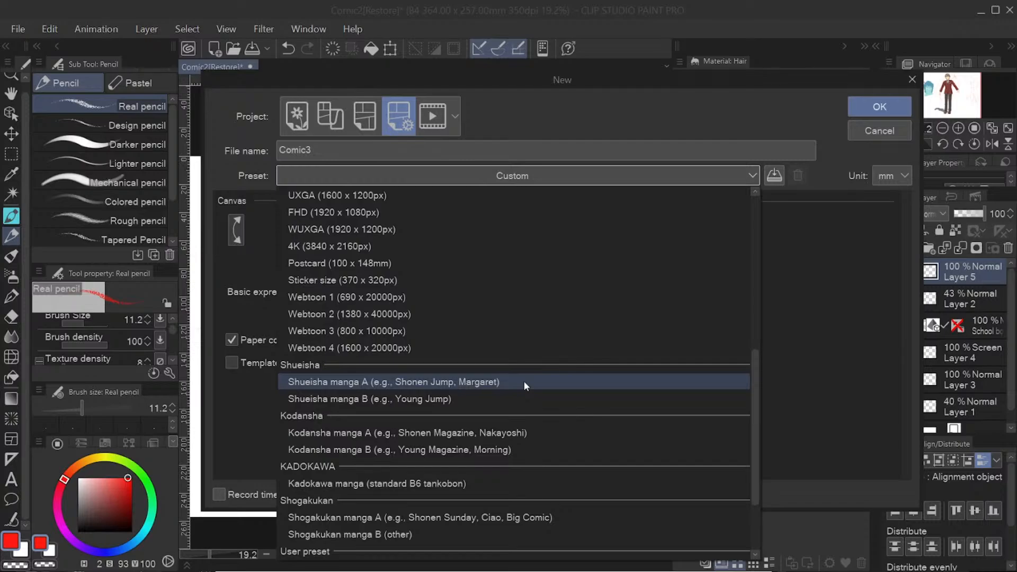
{"action": "left_click", "coordinate": [524, 382]}
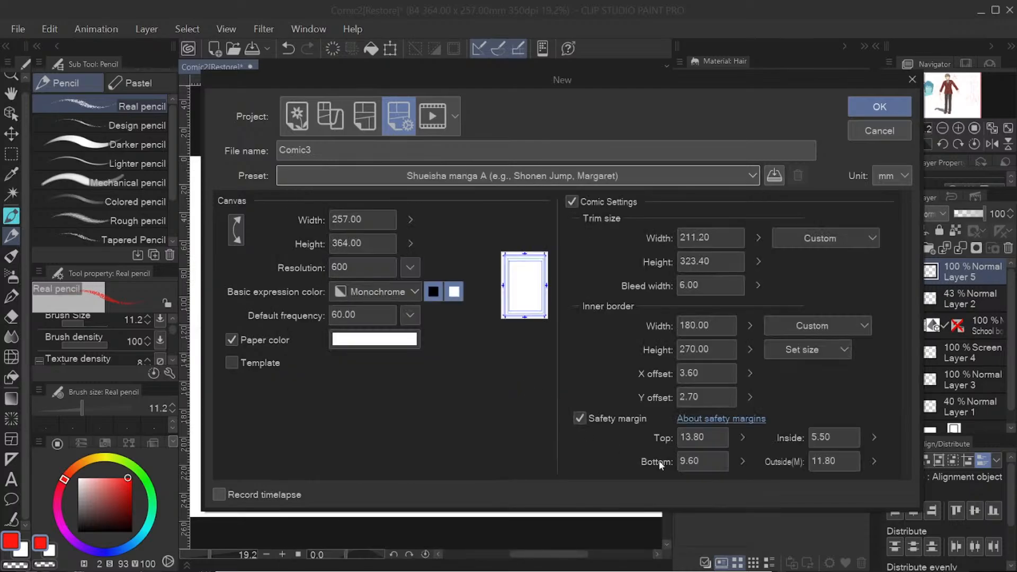
{"action": "left_click", "coordinate": [878, 108]}
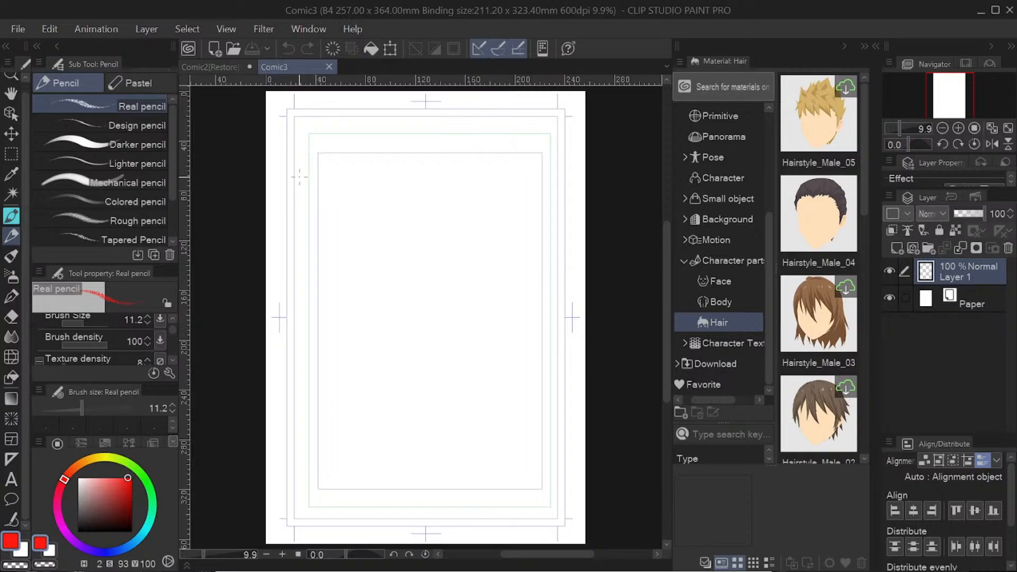
{"action": "left_click", "coordinate": [330, 66]}
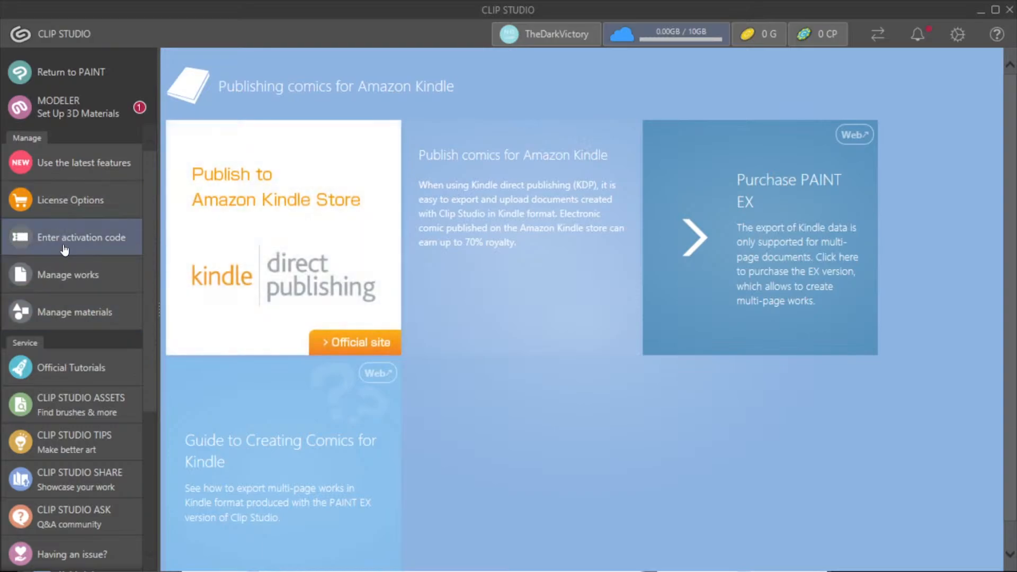
Step: Switch to the CLIP STUDIO launcher and browse the Official Tutorials page as far as the choice of what to create
{"action": "left_click", "coordinate": [73, 380]}
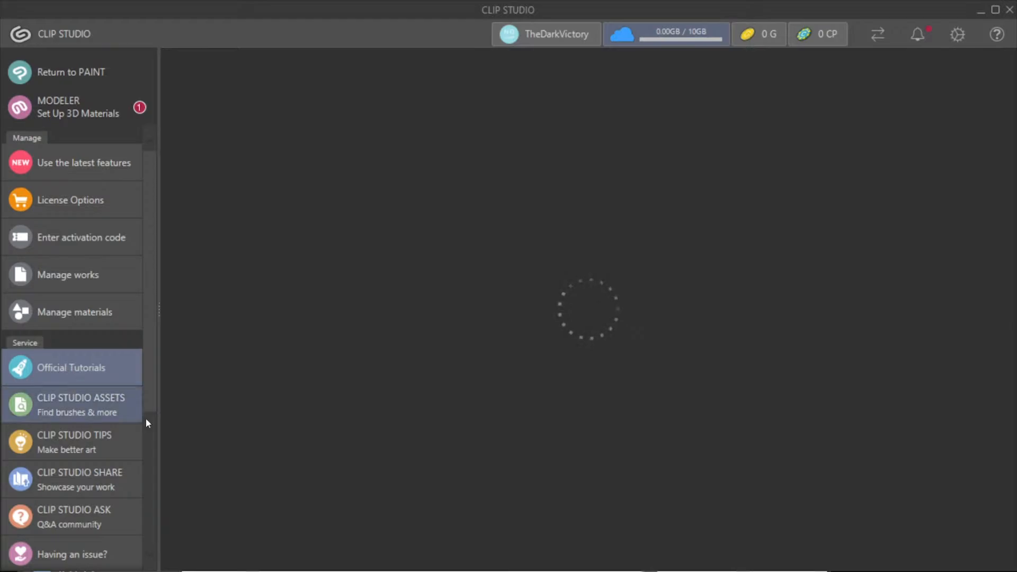
{"action": "scroll", "coordinate": [146, 421], "scroll_direction": "down", "scroll_amount": 1}
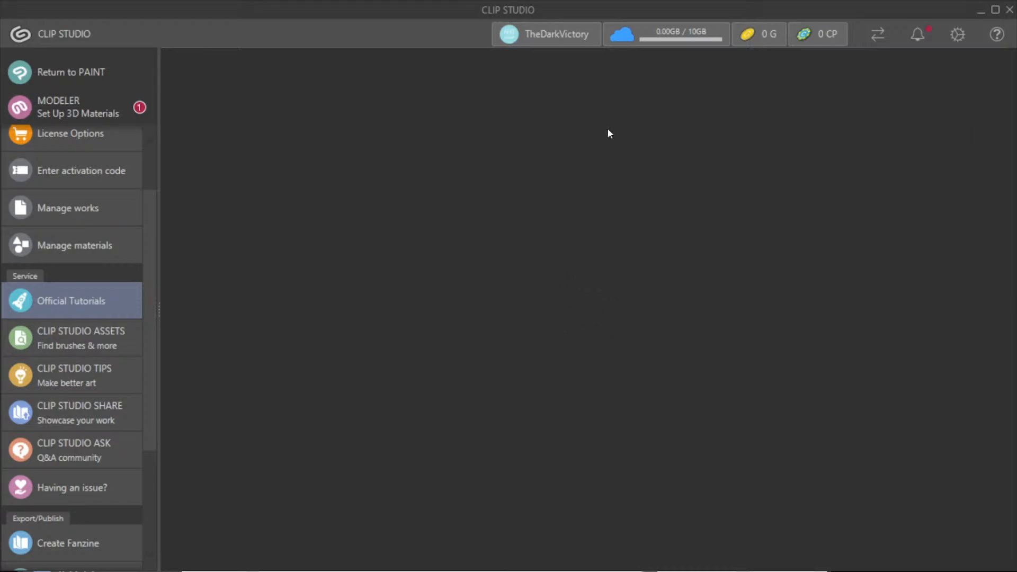
{"action": "scroll", "coordinate": [207, 297], "scroll_direction": "down", "scroll_amount": 4}
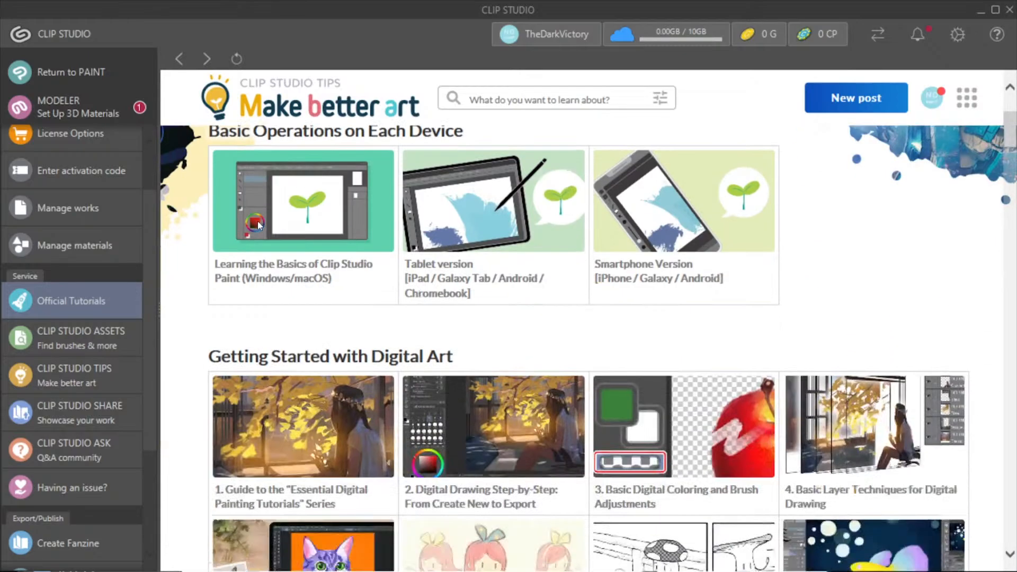
{"action": "scroll", "coordinate": [194, 286], "scroll_direction": "down", "scroll_amount": 4}
{"action": "scroll", "coordinate": [194, 284], "scroll_direction": "down", "scroll_amount": 4}
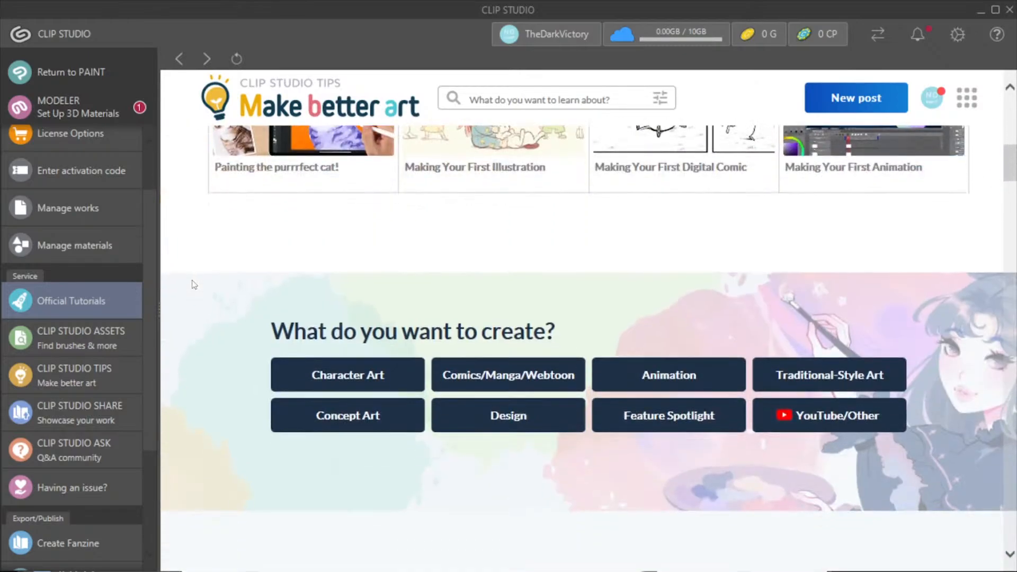
{"action": "scroll", "coordinate": [194, 284], "scroll_direction": "down", "scroll_amount": 3}
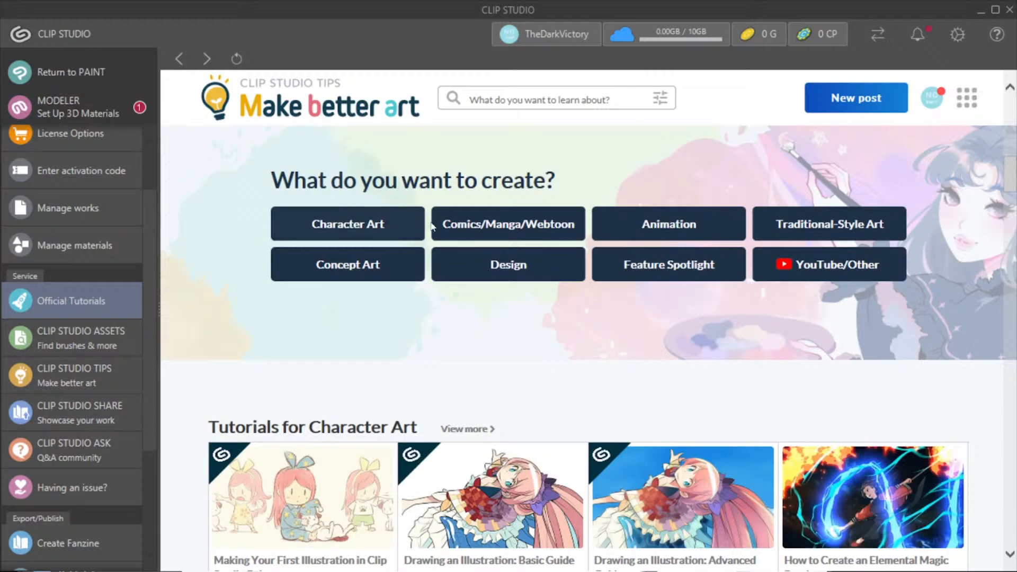
Step: Show the Comics/Manga/Webtoon tutorials and page through all of their listings
{"action": "left_click", "coordinate": [564, 225]}
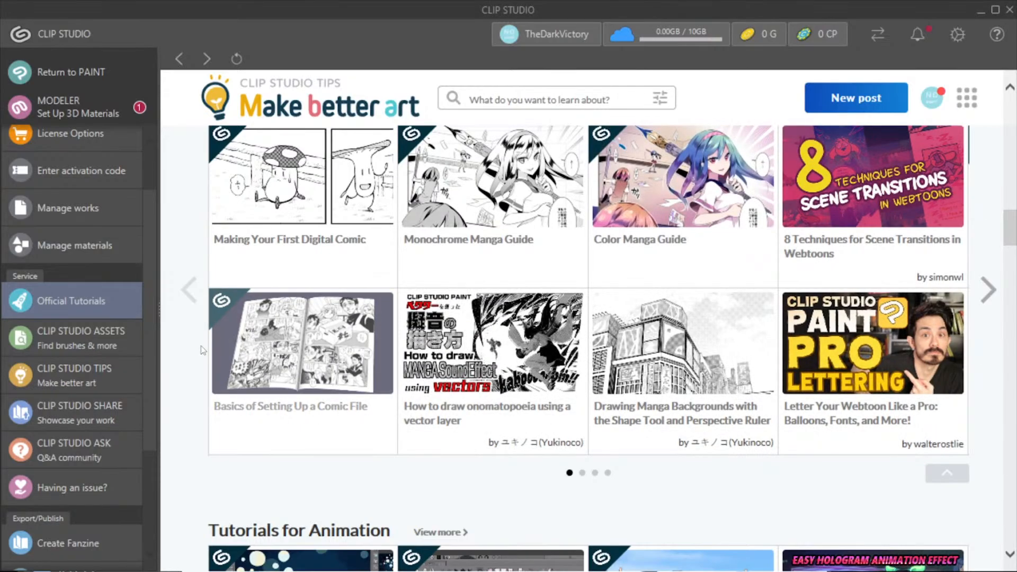
{"action": "left_click", "coordinate": [986, 292]}
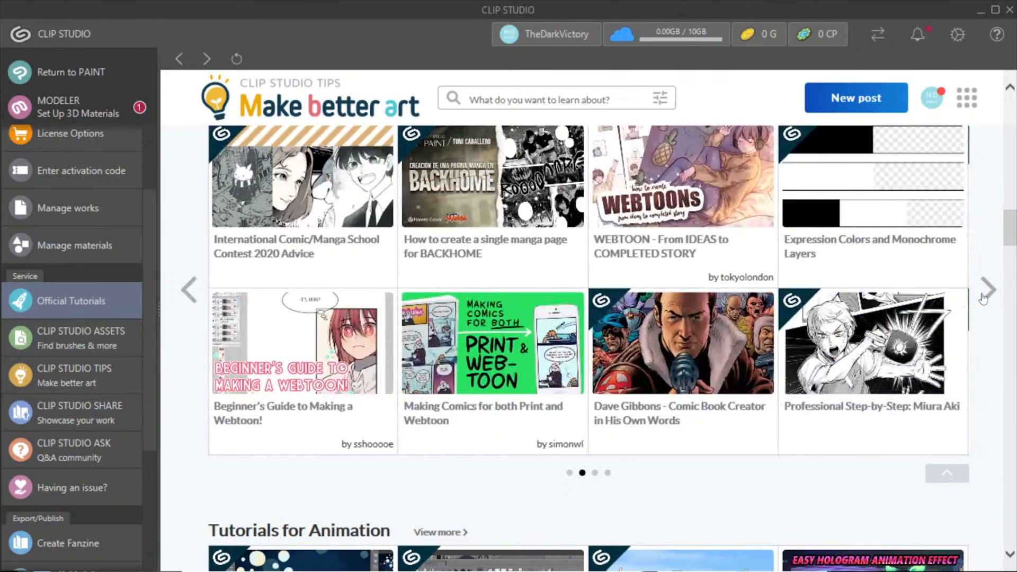
{"action": "left_click", "coordinate": [983, 298]}
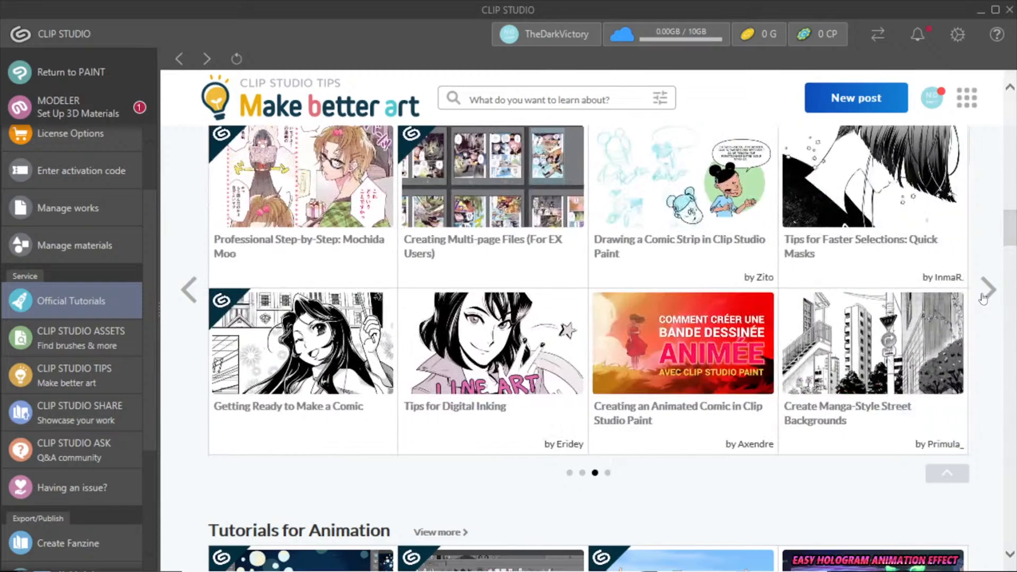
{"action": "left_click", "coordinate": [984, 298]}
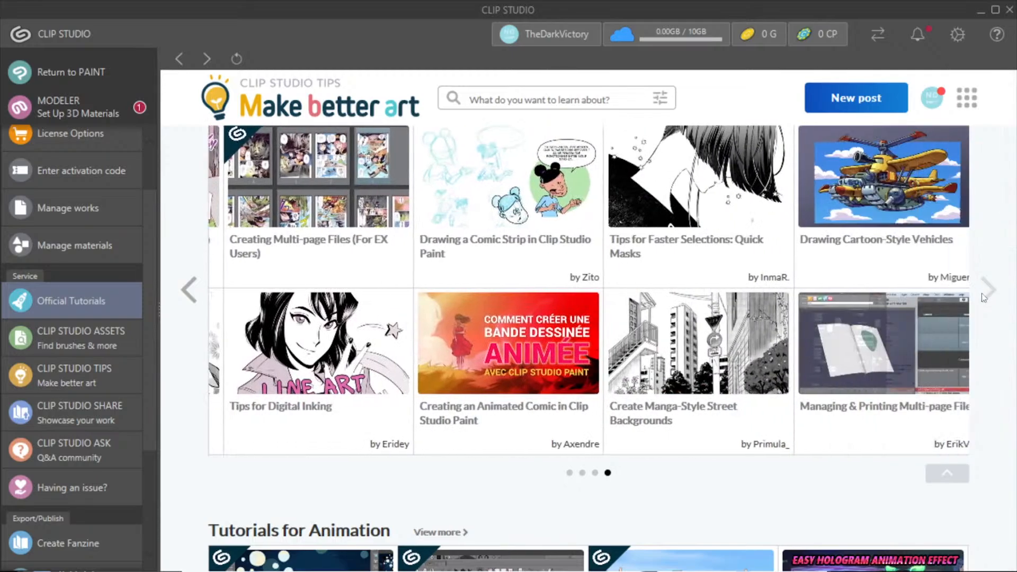
{"action": "scroll", "coordinate": [981, 293], "scroll_direction": "down", "scroll_amount": 7}
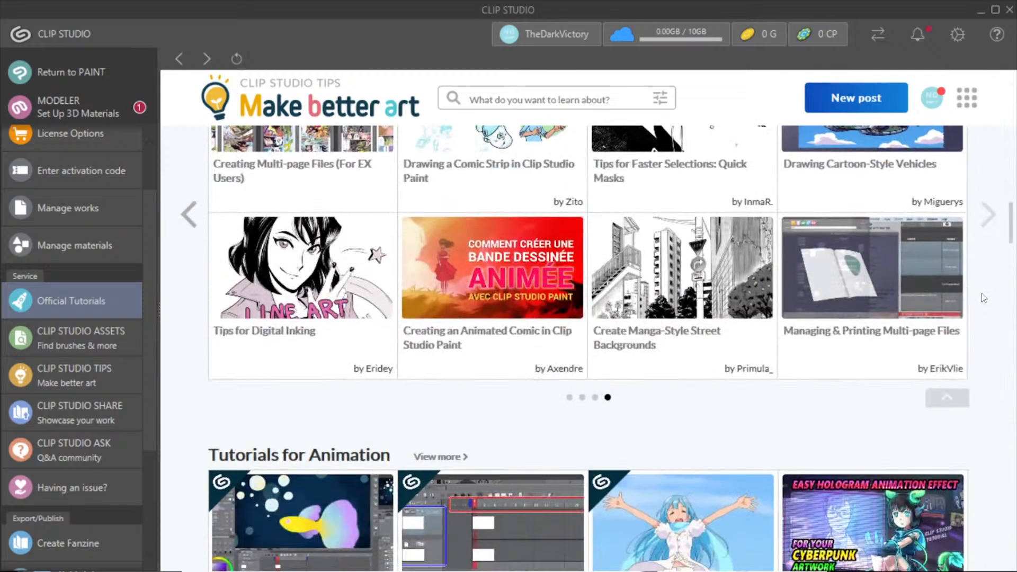
Step: Go back to the creation categories and show the Concept Art tutorials
{"action": "scroll", "coordinate": [984, 298], "scroll_direction": "up", "scroll_amount": 20}
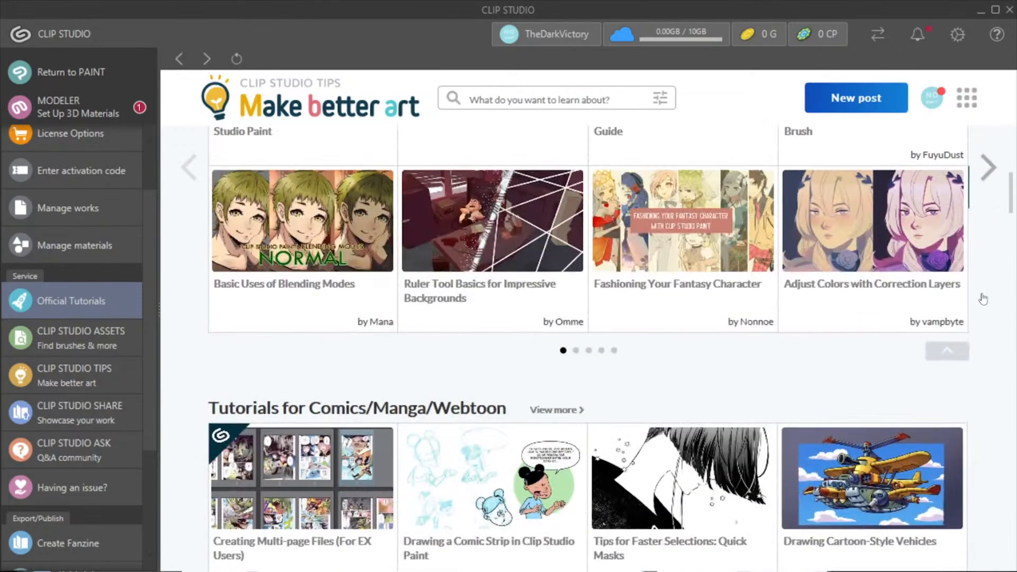
{"action": "scroll", "coordinate": [984, 298], "scroll_direction": "up", "scroll_amount": 4}
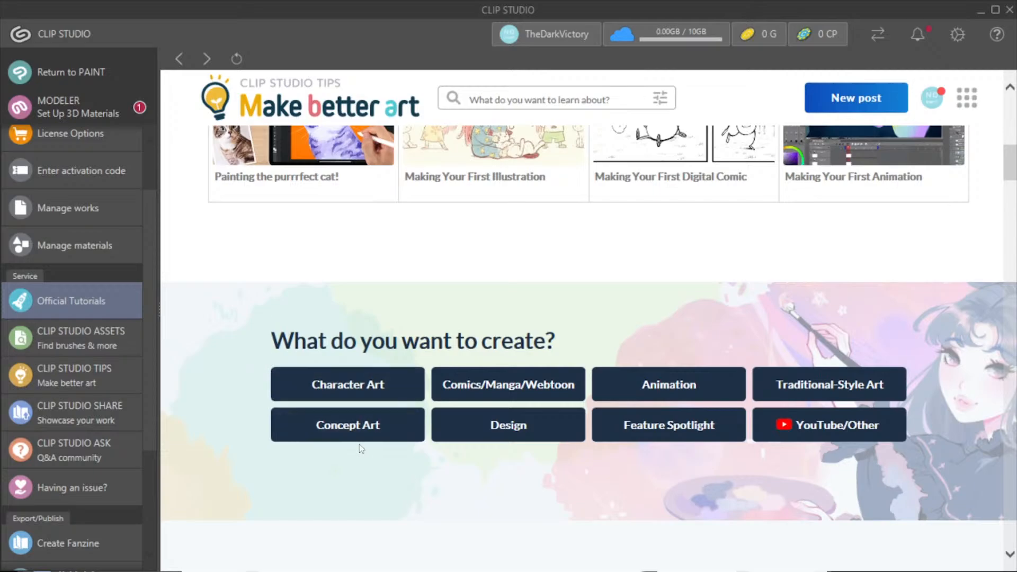
{"action": "left_click", "coordinate": [373, 425]}
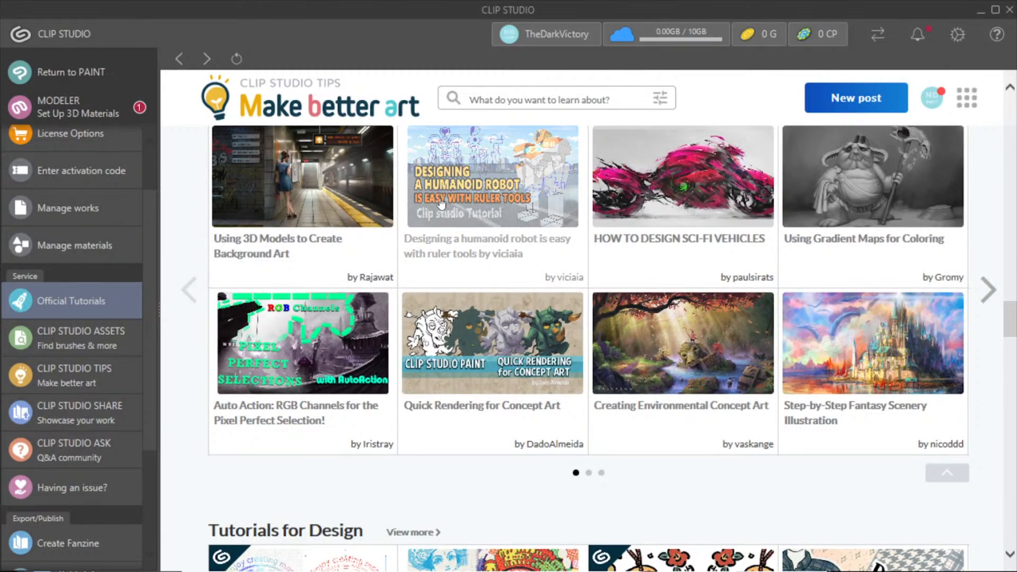
Step: Browse the remaining tutorial sections, from Design and recommended functions through new features to the useful features of Clip Studio Paint
{"action": "scroll", "coordinate": [441, 205], "scroll_direction": "down", "scroll_amount": 5}
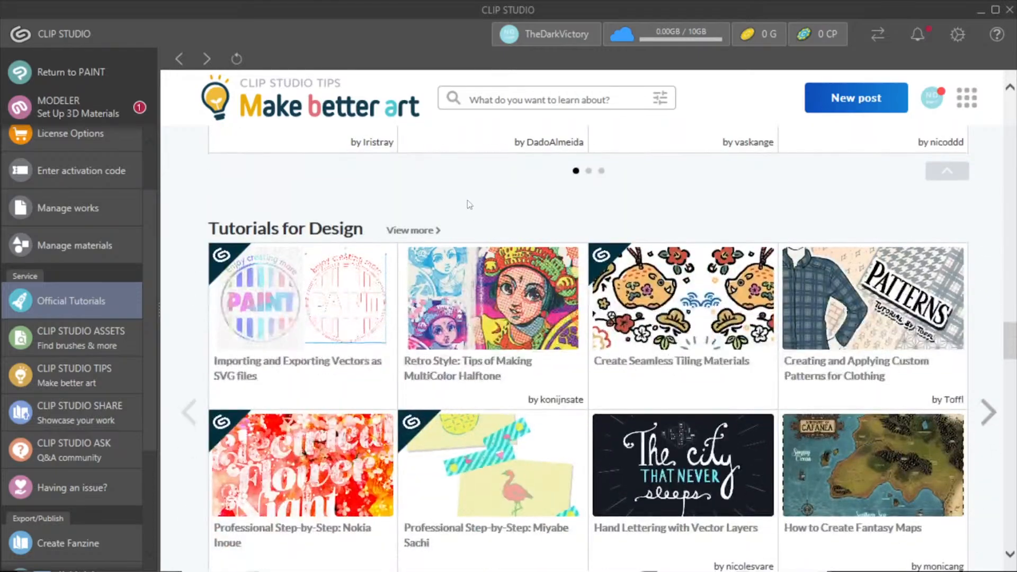
{"action": "scroll", "coordinate": [479, 204], "scroll_direction": "down", "scroll_amount": 1}
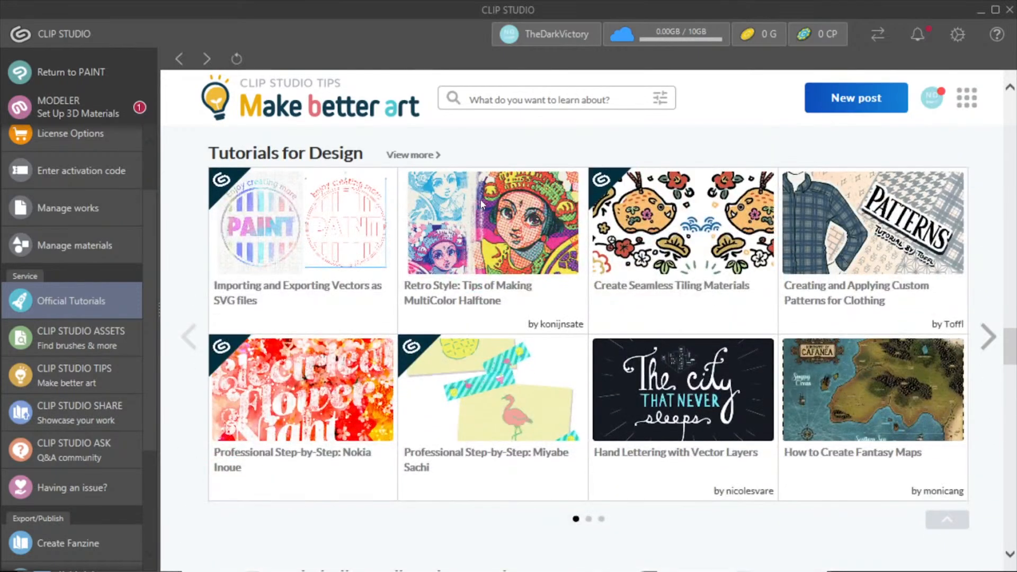
{"action": "scroll", "coordinate": [482, 204], "scroll_direction": "down", "scroll_amount": 5}
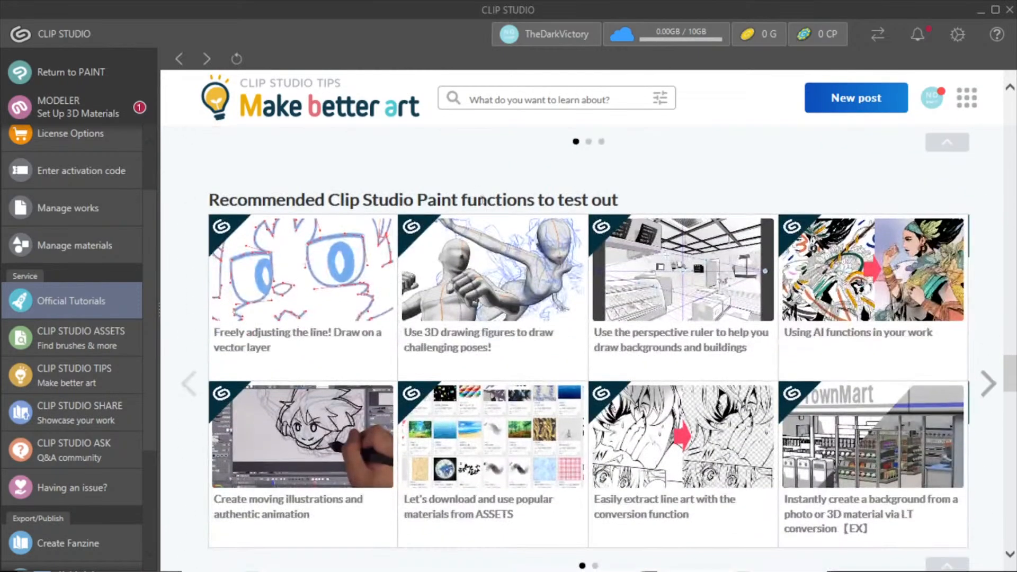
{"action": "scroll", "coordinate": [558, 139], "scroll_direction": "down", "scroll_amount": 6}
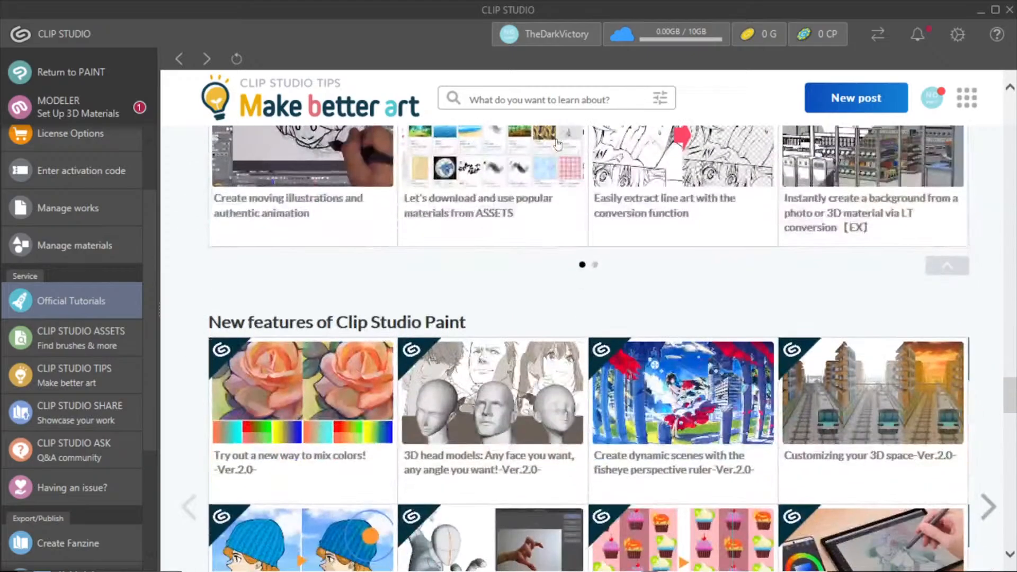
{"action": "scroll", "coordinate": [536, 233], "scroll_direction": "up", "scroll_amount": 5}
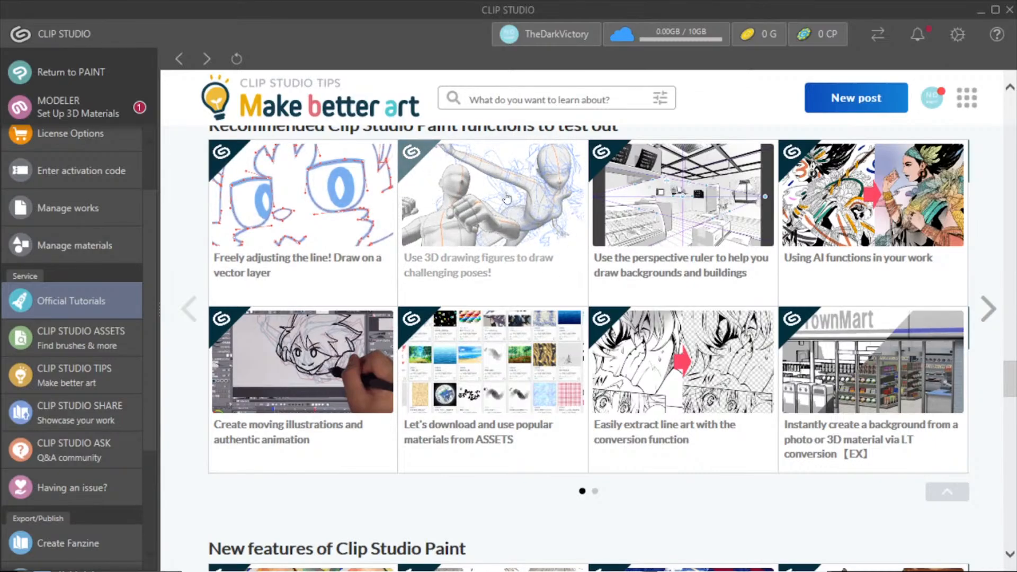
{"action": "scroll", "coordinate": [507, 194], "scroll_direction": "down", "scroll_amount": 3}
{"action": "scroll", "coordinate": [507, 194], "scroll_direction": "down", "scroll_amount": 4}
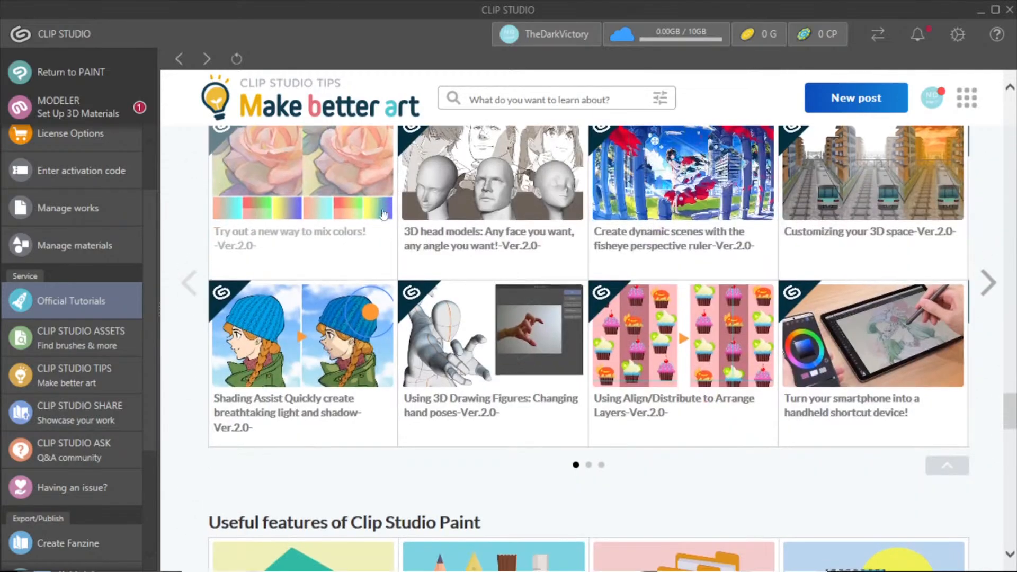
{"action": "scroll", "coordinate": [184, 192], "scroll_direction": "down", "scroll_amount": 4}
{"action": "scroll", "coordinate": [184, 192], "scroll_direction": "down", "scroll_amount": 1}
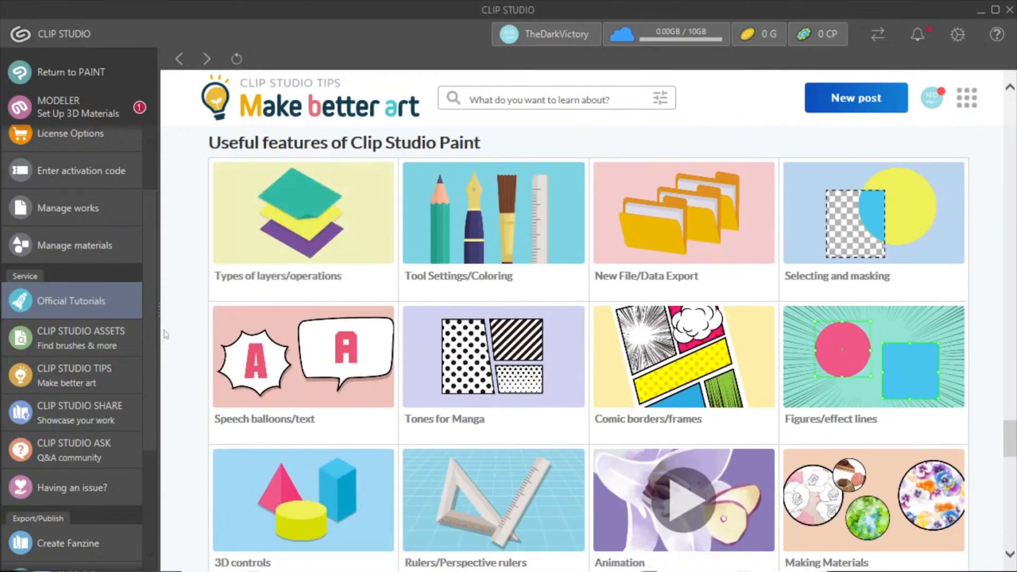
Step: Return to the CLIP STUDIO home page and look through its works, news, contest and tutorial cards, and the service and publishing entries
{"action": "left_click", "coordinate": [25, 43]}
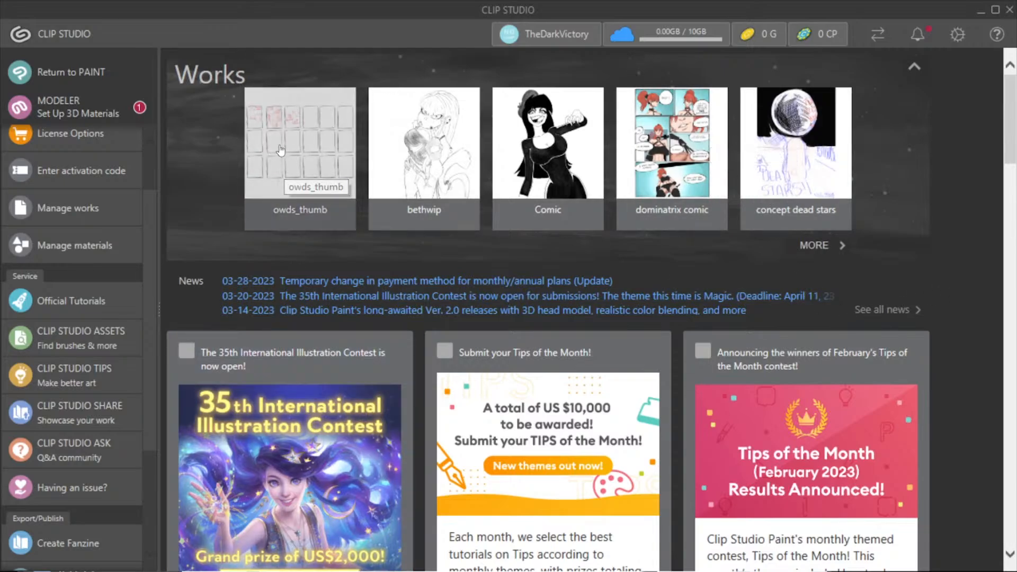
{"action": "scroll", "coordinate": [256, 142], "scroll_direction": "down", "scroll_amount": 4}
{"action": "scroll", "coordinate": [254, 137], "scroll_direction": "down", "scroll_amount": 2}
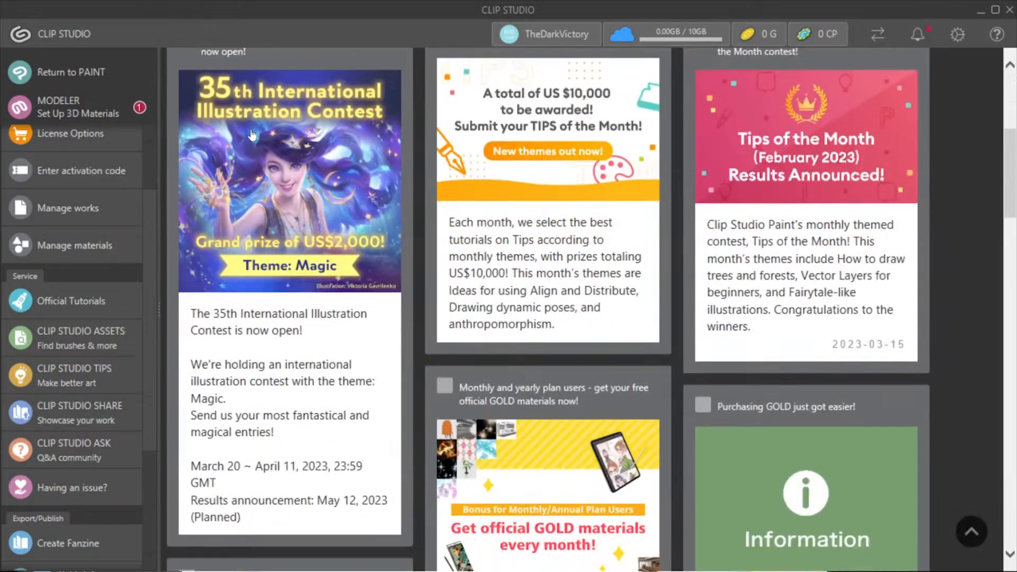
{"action": "scroll", "coordinate": [254, 144], "scroll_direction": "up", "scroll_amount": 6}
{"action": "scroll", "coordinate": [258, 159], "scroll_direction": "down", "scroll_amount": 8}
{"action": "scroll", "coordinate": [259, 162], "scroll_direction": "down", "scroll_amount": 10}
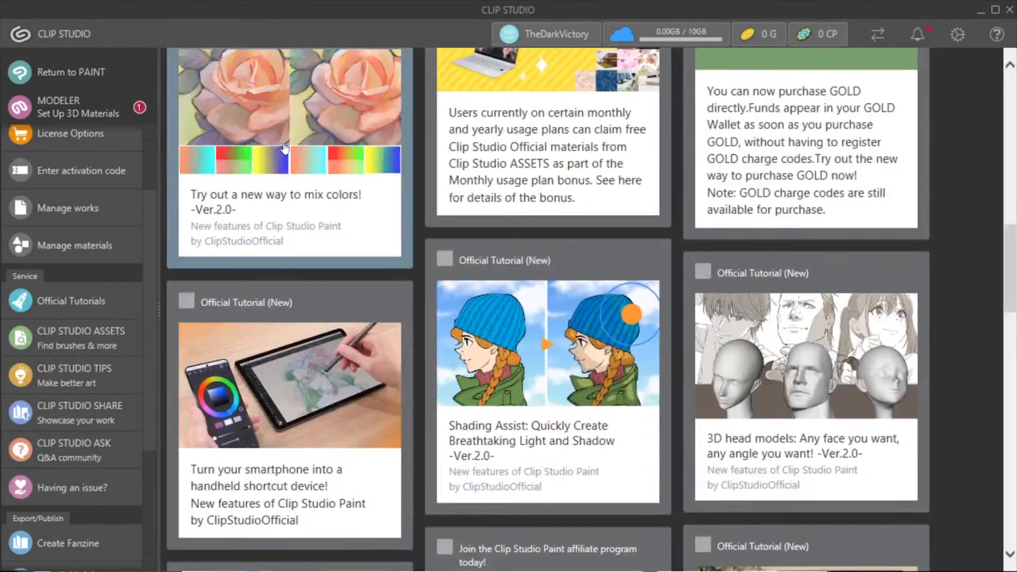
{"action": "scroll", "coordinate": [139, 228], "scroll_direction": "down", "scroll_amount": 3}
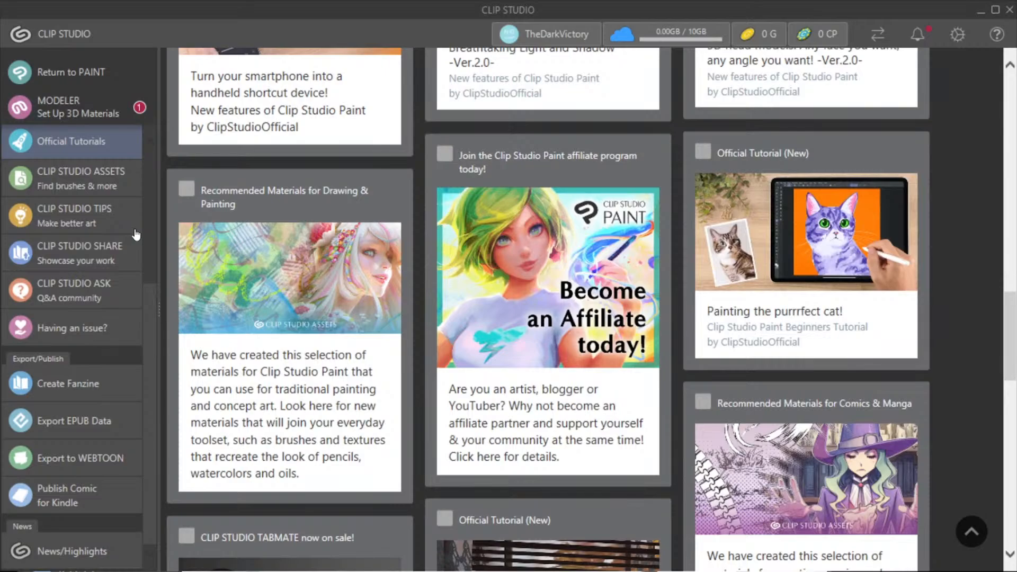
{"action": "scroll", "coordinate": [136, 234], "scroll_direction": "up", "scroll_amount": 4}
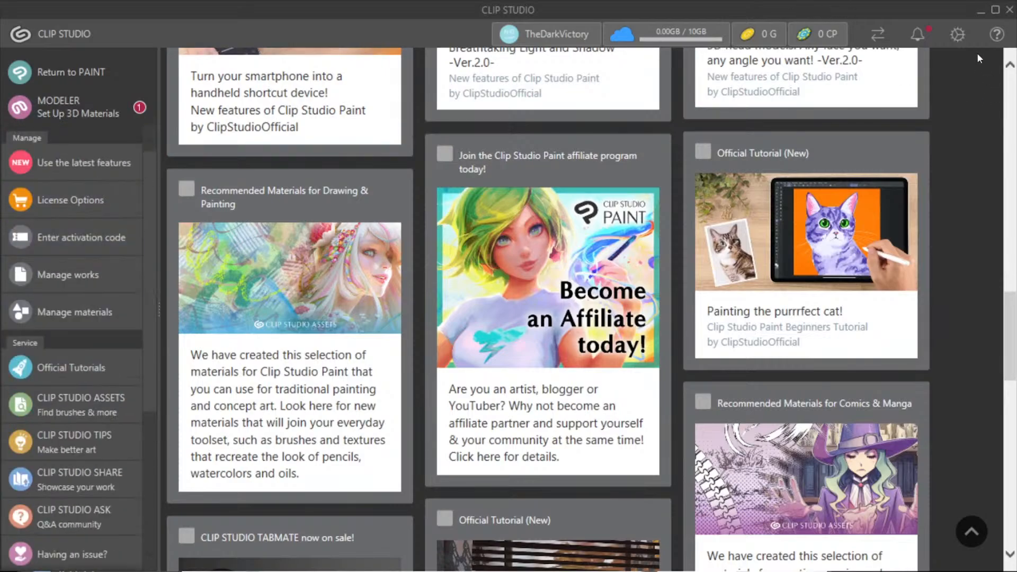
Step: Switch back to the Comic2 canvas in Clip Studio Paint and choose Record timelapse for it
{"action": "left_click", "coordinate": [977, 11]}
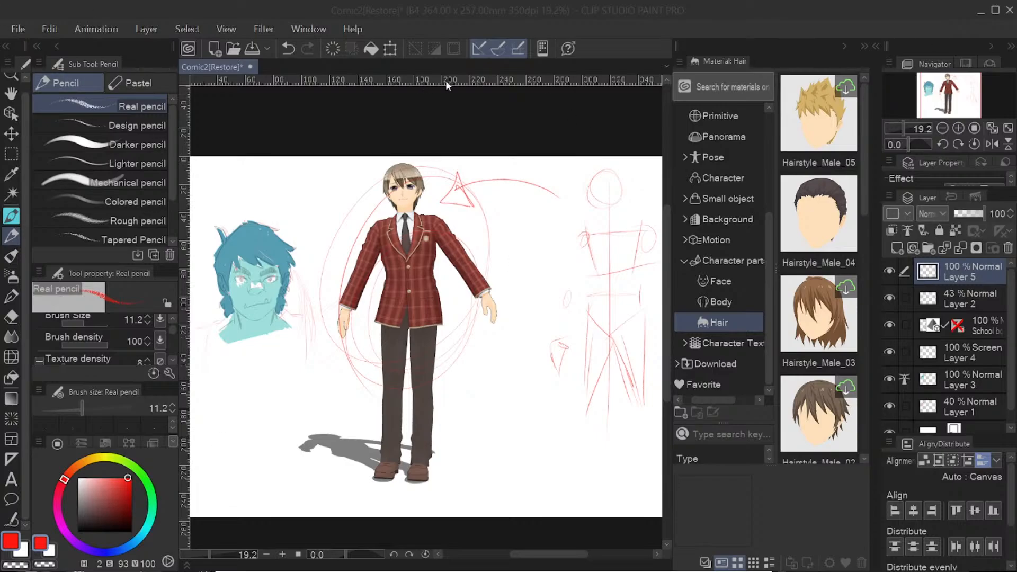
{"action": "left_click", "coordinate": [17, 29]}
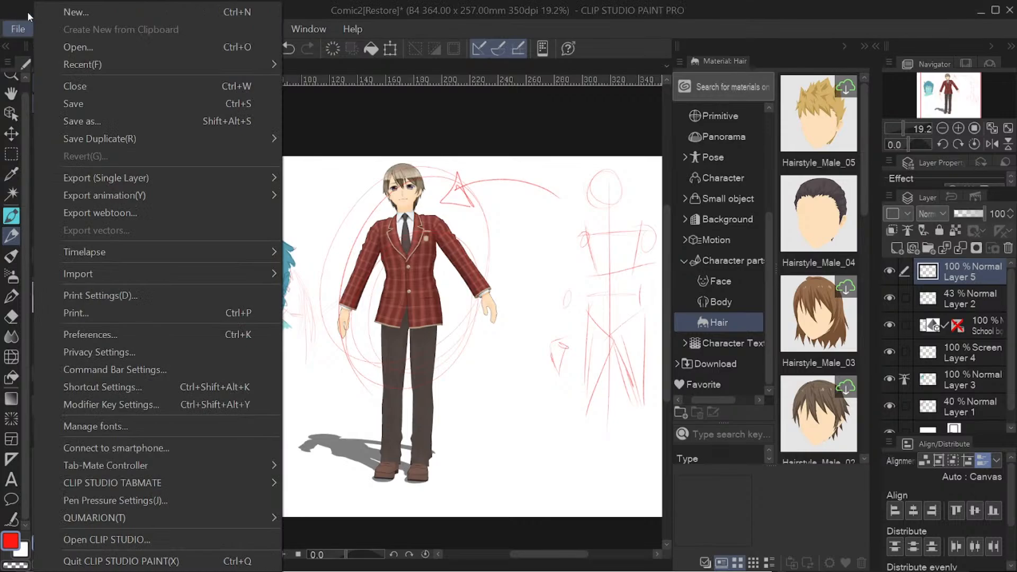
{"action": "mouse_move", "coordinate": [206, 252]}
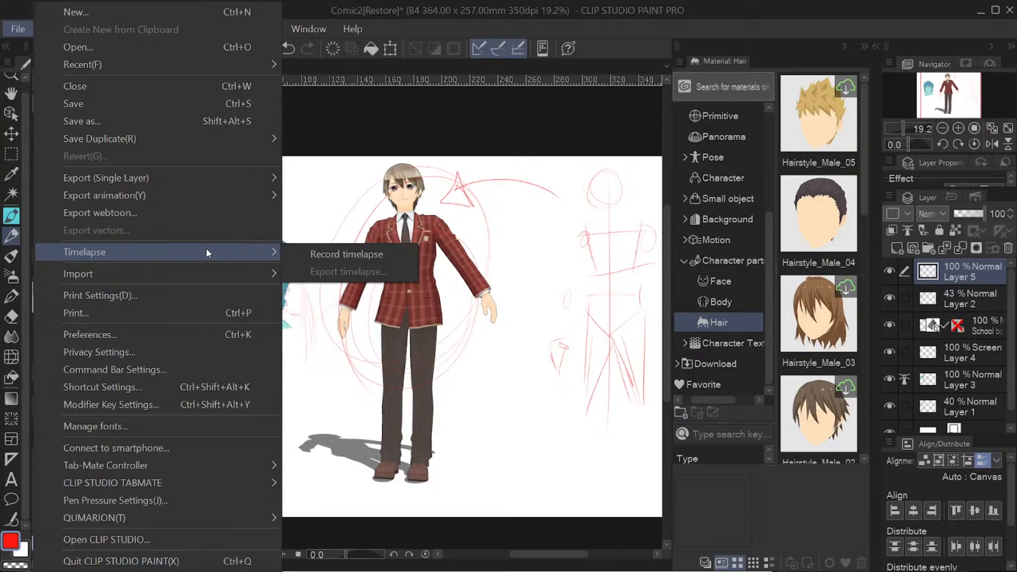
{"action": "left_click", "coordinate": [350, 256]}
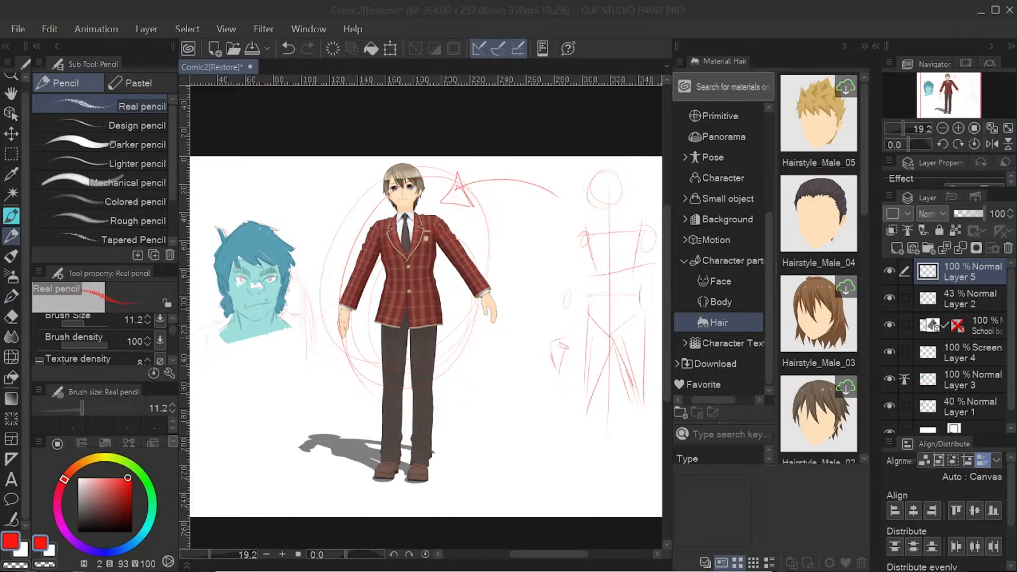
Step: Play the sample timelapse video of the character drawing in a maximized player, pause it, and move the player out of view
{"action": "left_click_drag", "start_coordinate": [0, 286], "coordinate": [554, 78]}
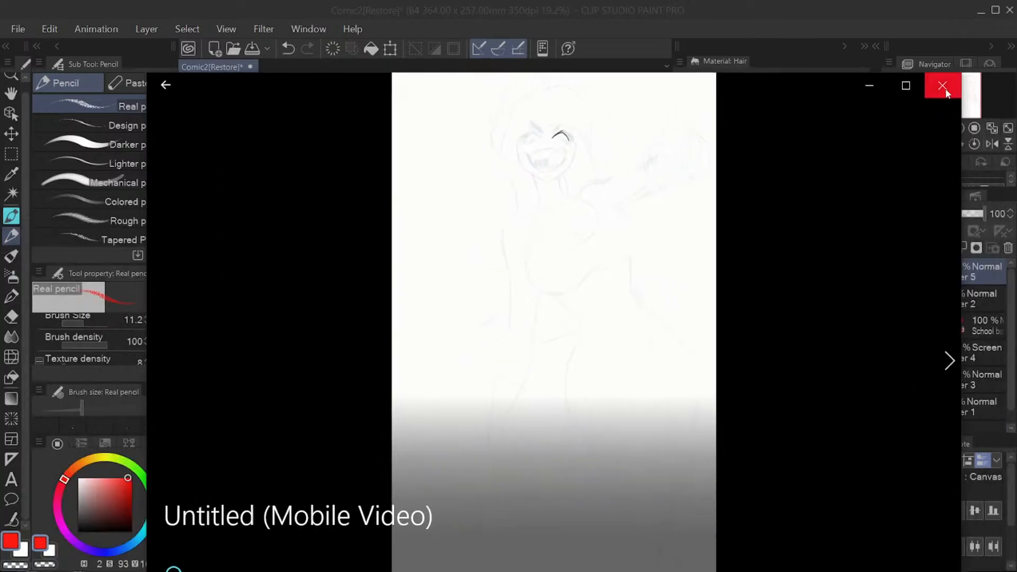
{"action": "left_click", "coordinate": [907, 85]}
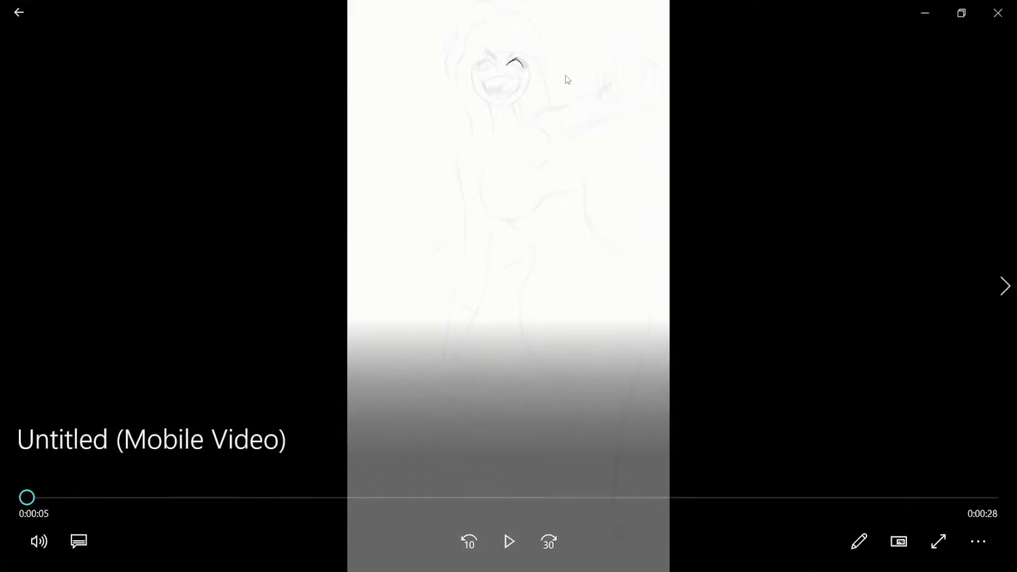
{"action": "left_click", "coordinate": [508, 542]}
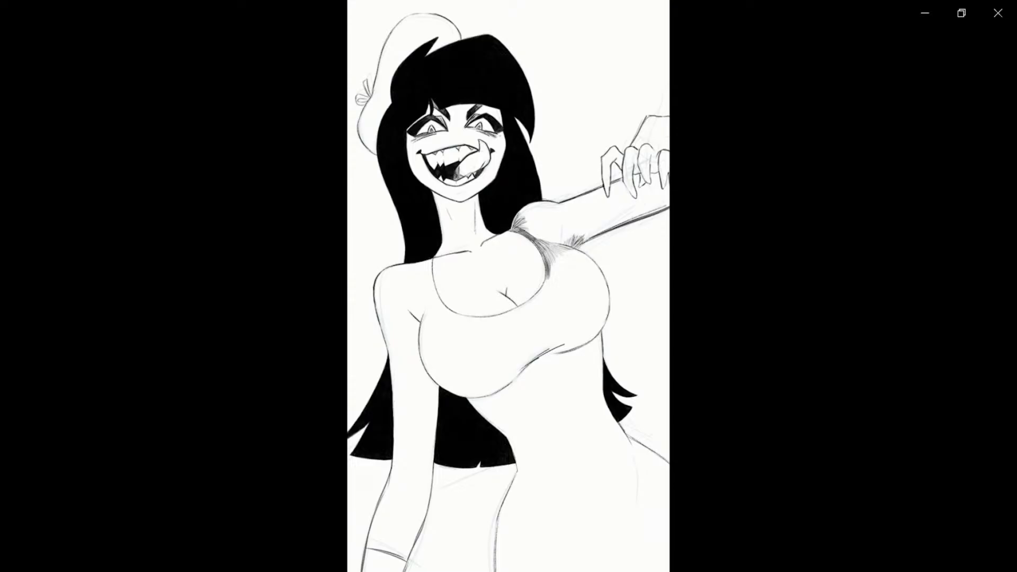
{"action": "mouse_move", "coordinate": [372, 170]}
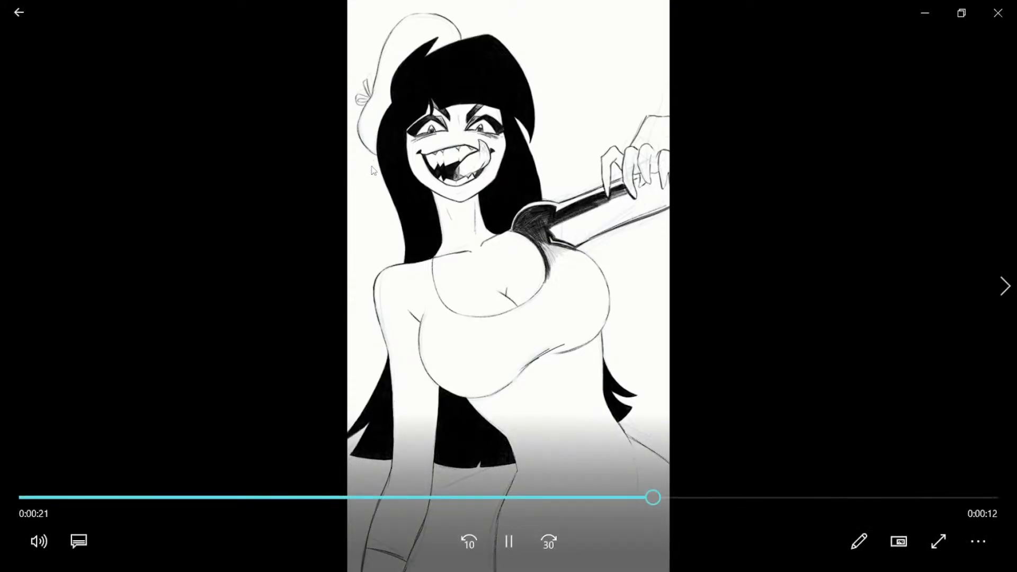
{"action": "left_click", "coordinate": [500, 554]}
{"action": "left_click", "coordinate": [962, 13]}
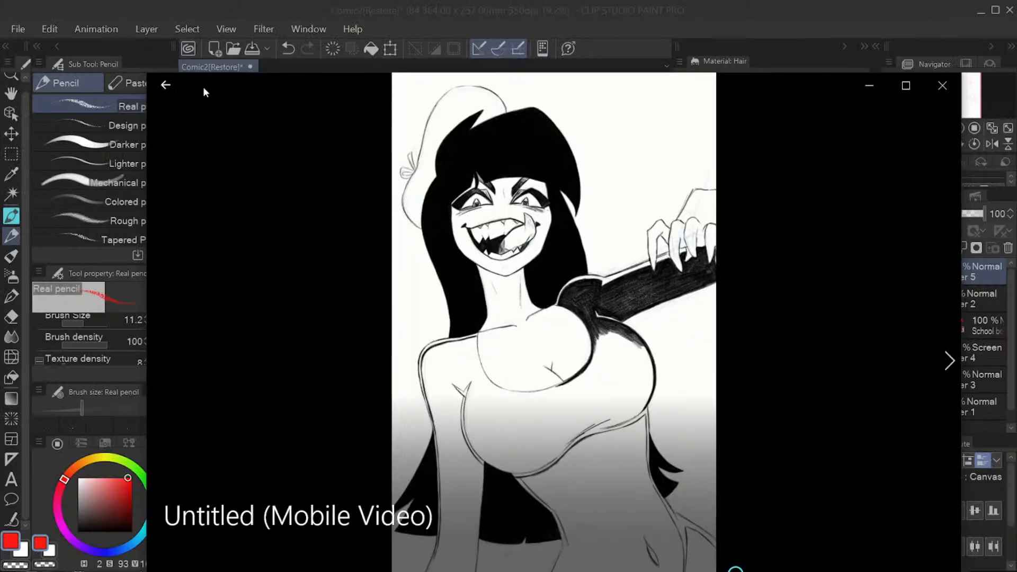
{"action": "left_click_drag", "start_coordinate": [204, 87], "coordinate": [0, 67]}
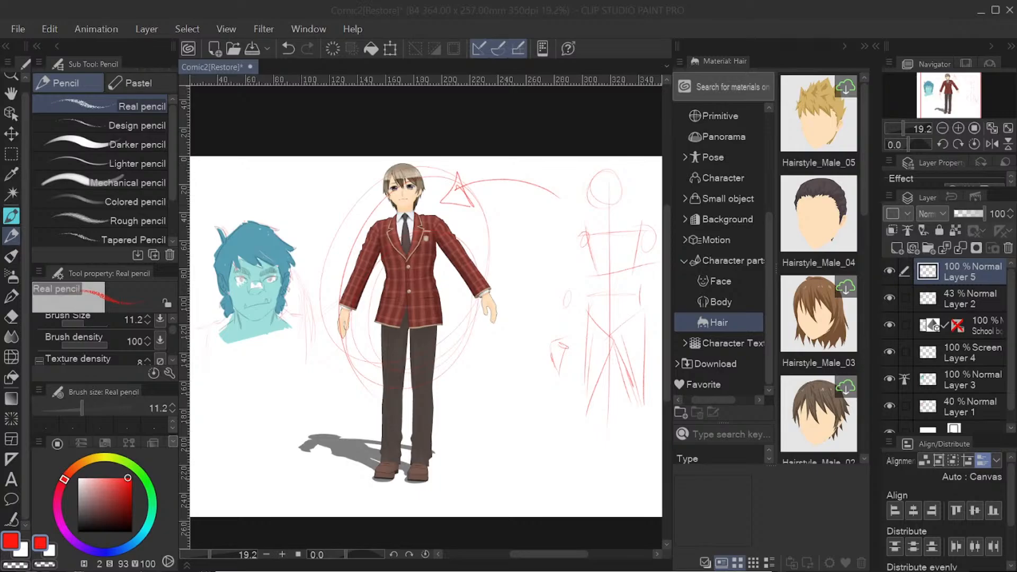
Step: Collapse the Material palette to give the Comic2 canvas more room
{"action": "left_click", "coordinate": [847, 47]}
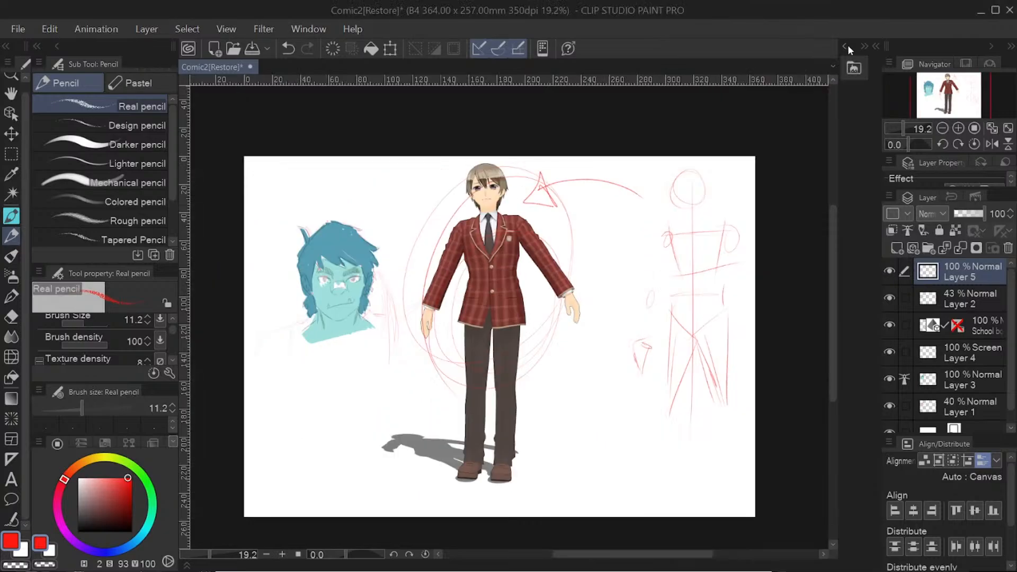